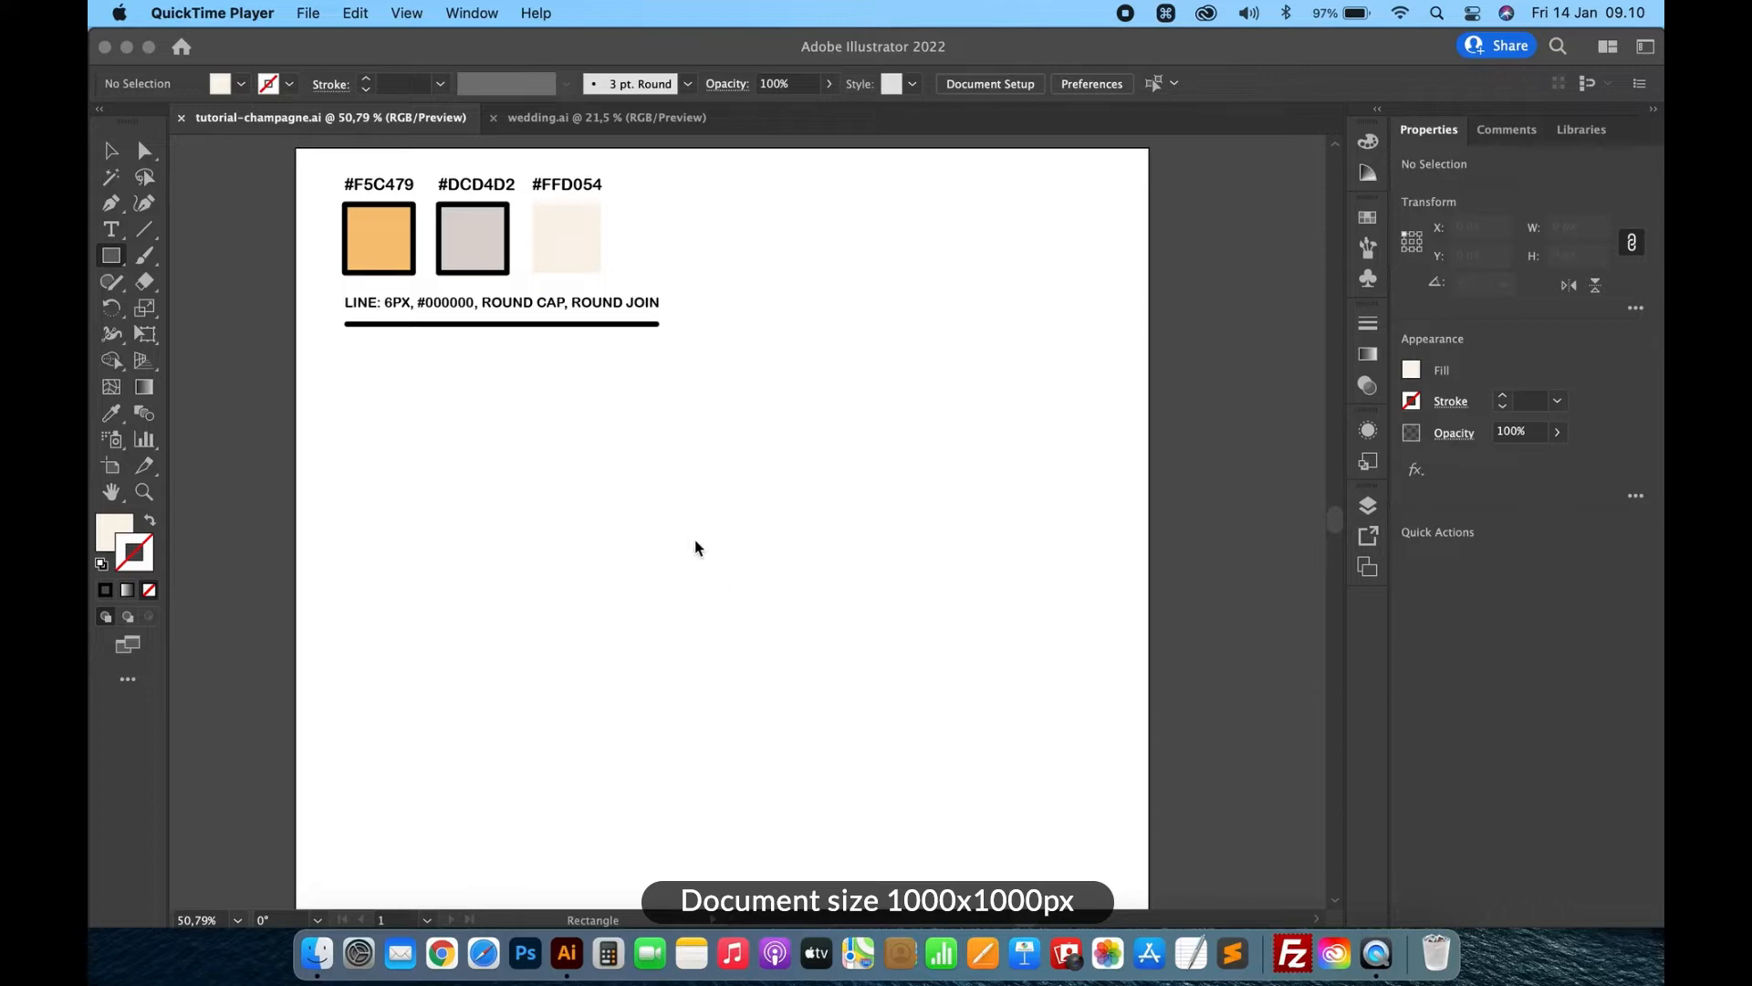
Draw a cream rectangle about 117 by 217 px in the middle of the artboard and fully round its two bottom corners
{"action": "left_click", "coordinate": [114, 258]}
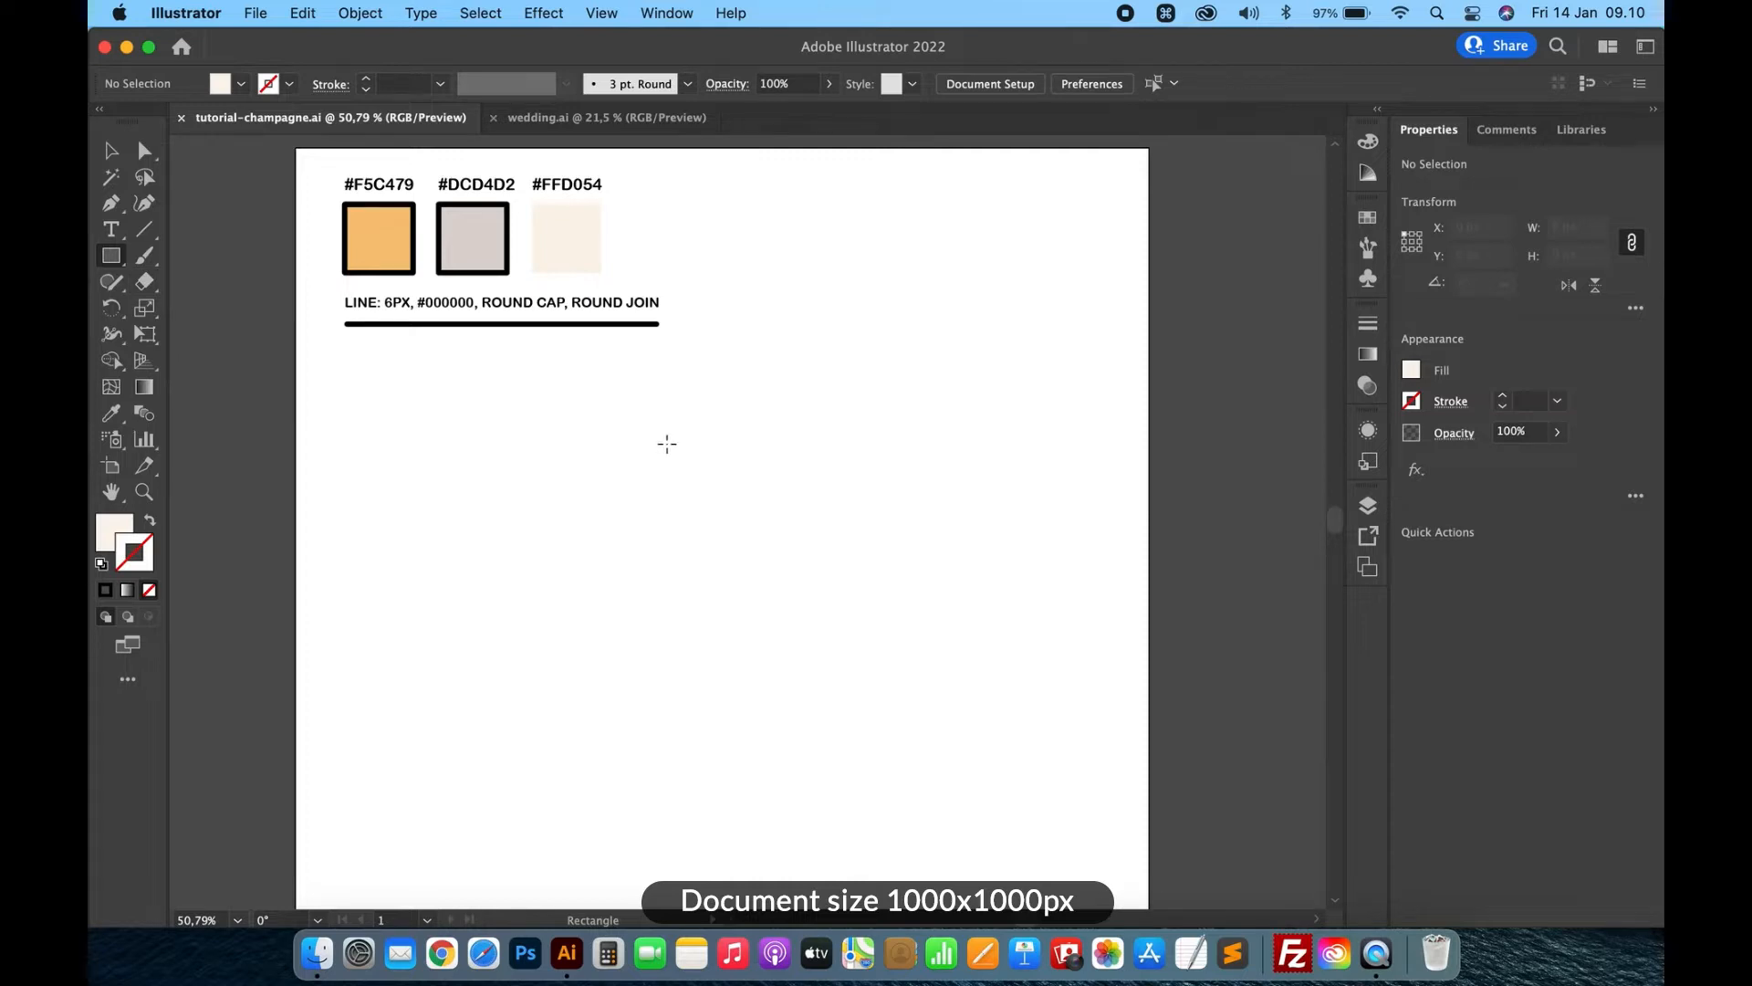
{"action": "left_click_drag", "start_coordinate": [667, 443], "coordinate": [767, 627]}
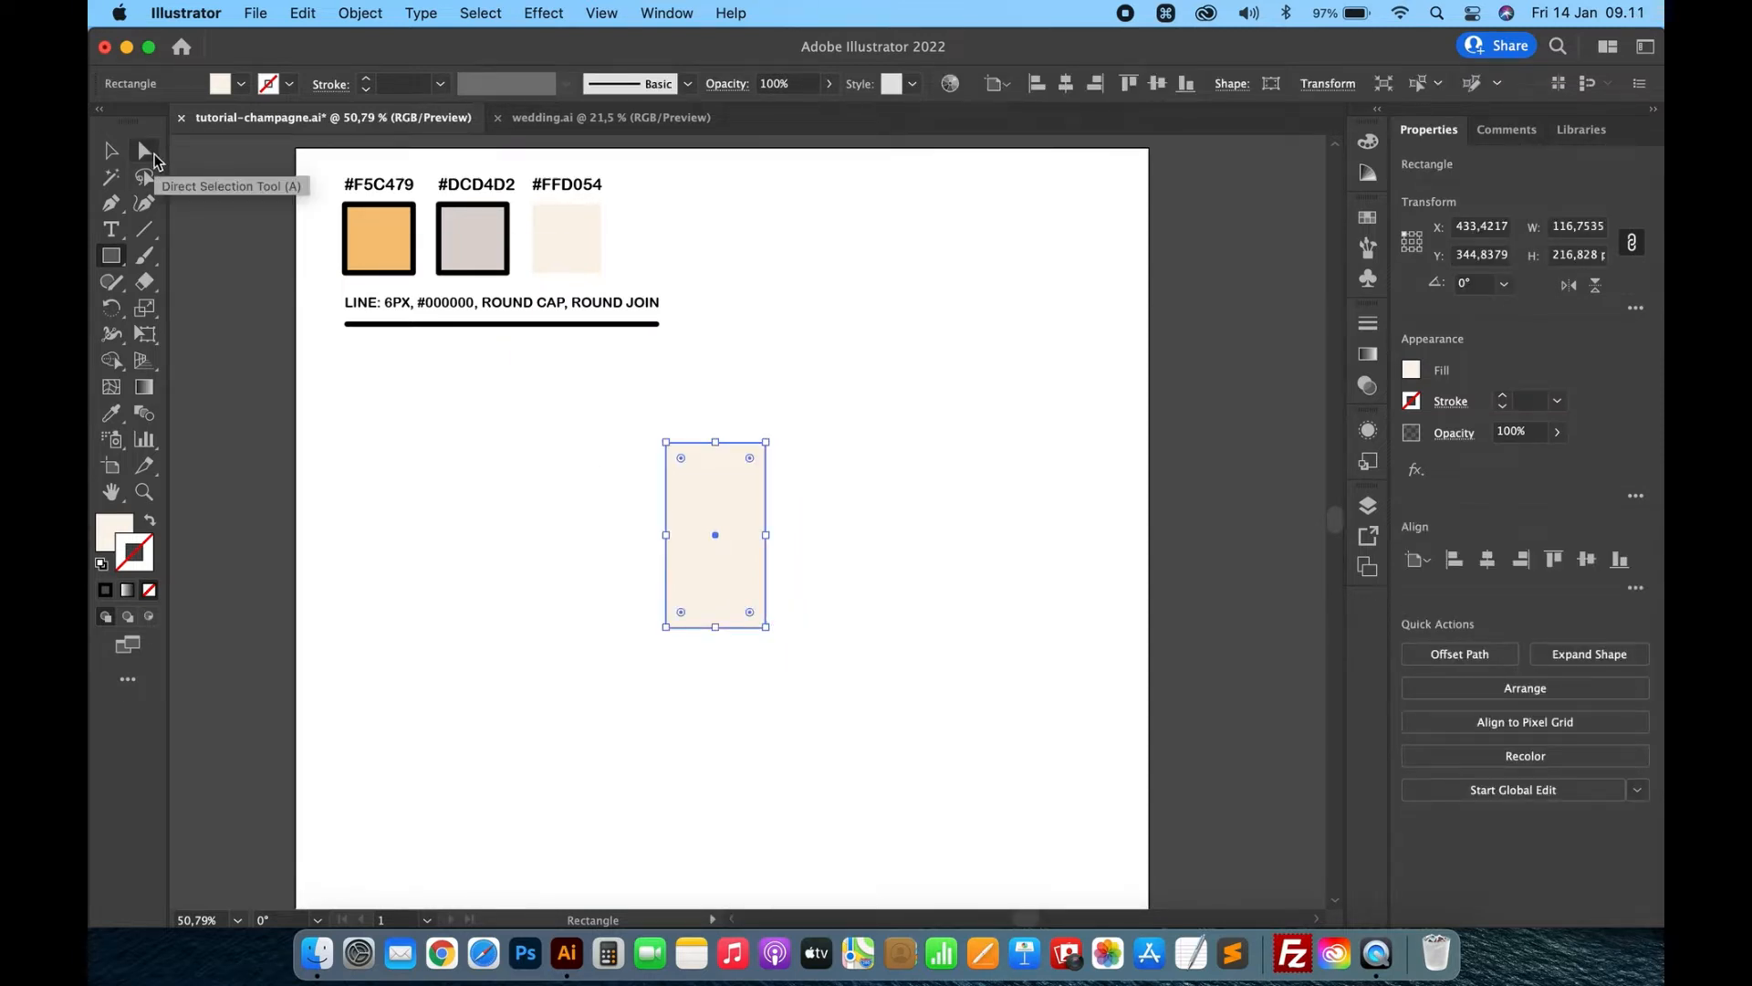
{"action": "left_click", "coordinate": [146, 153]}
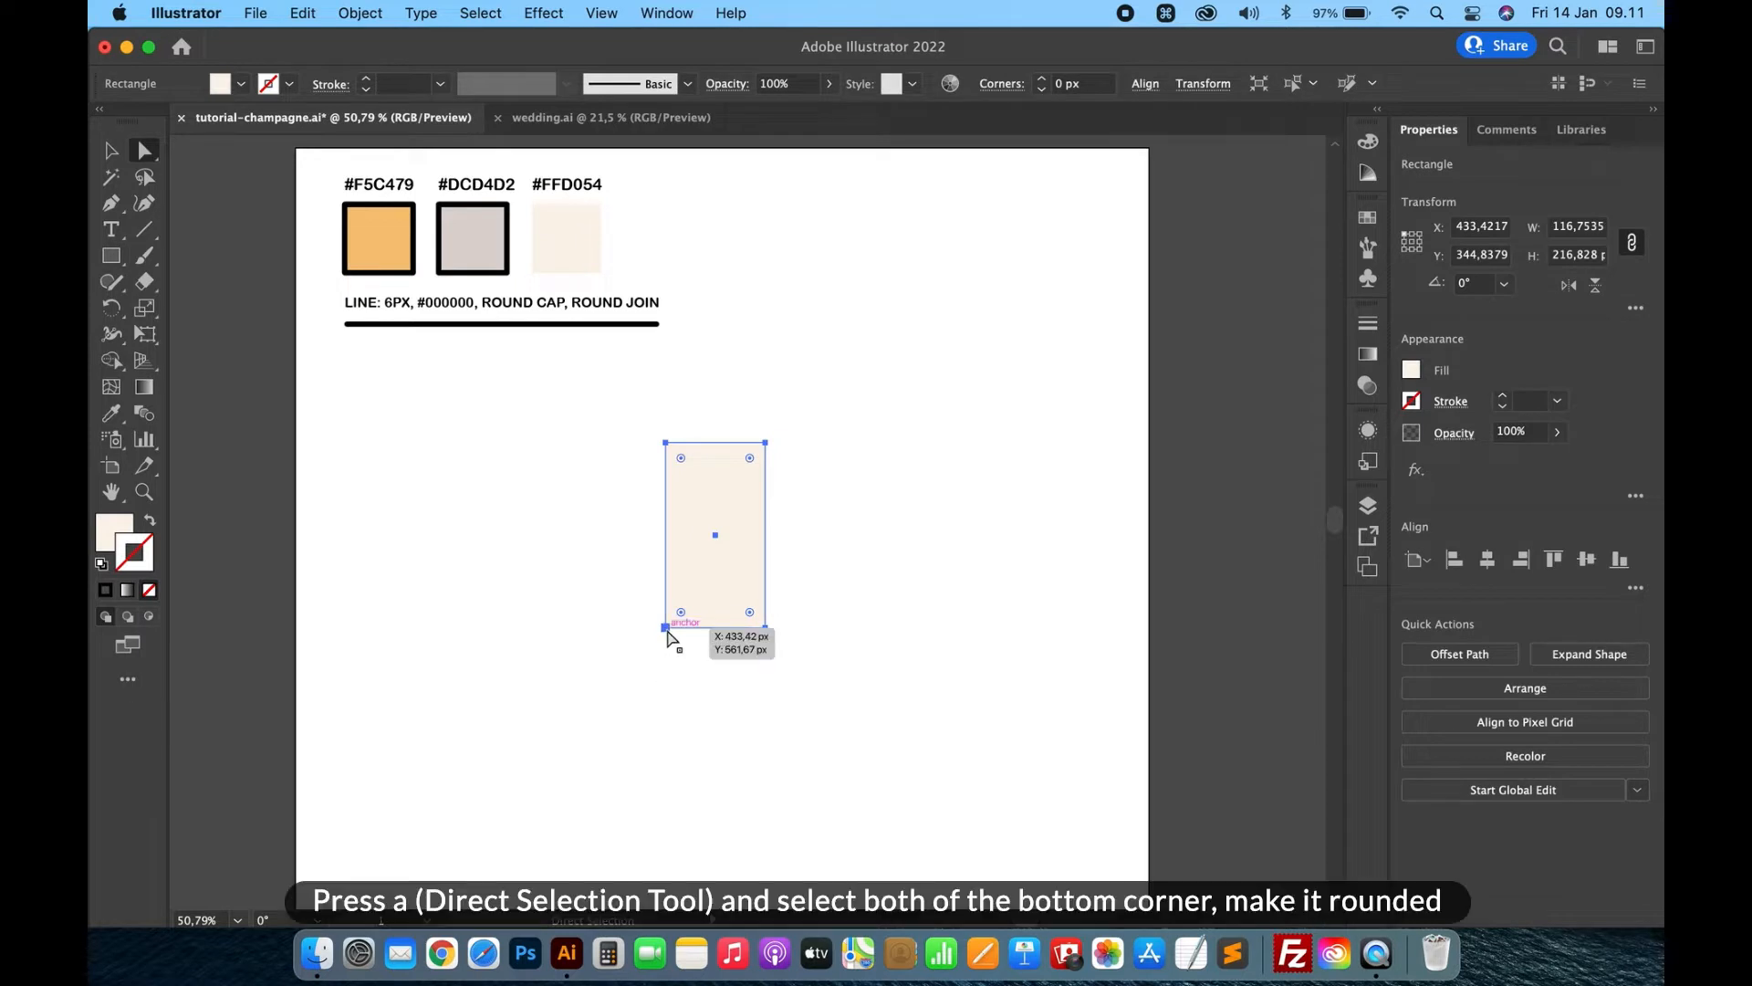
{"action": "left_click", "coordinate": [666, 628]}
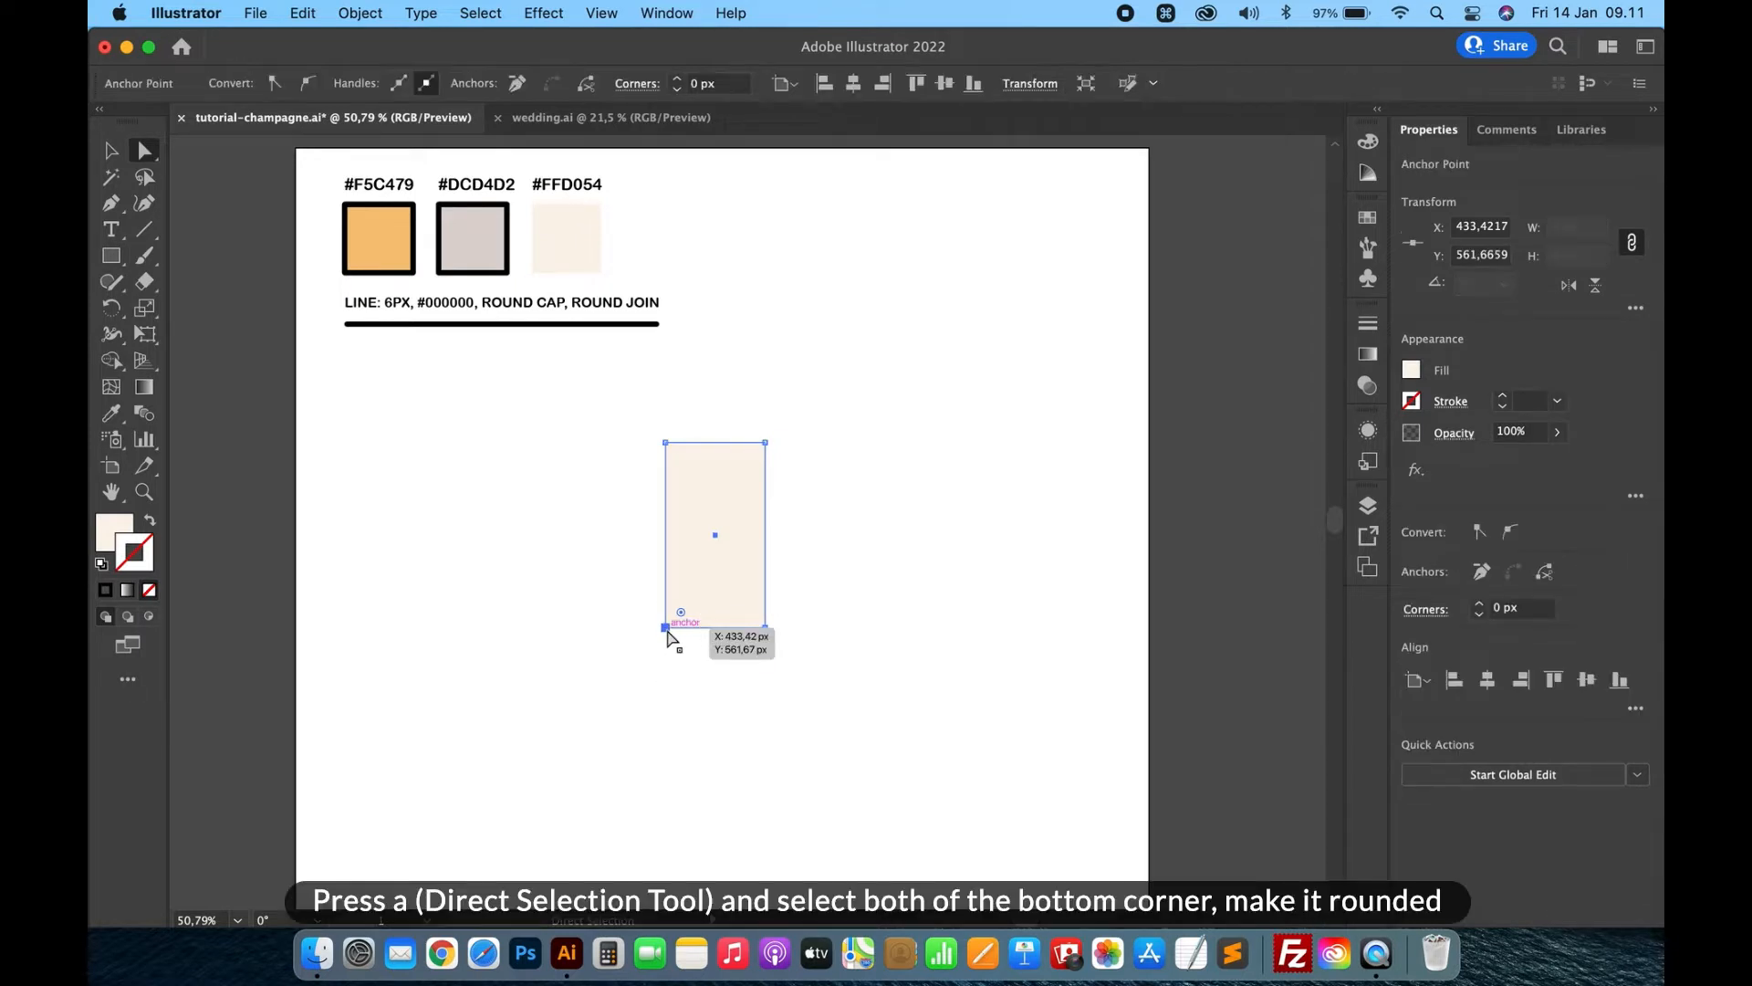
{"action": "left_click", "coordinate": [765, 628], "text": "shift"}
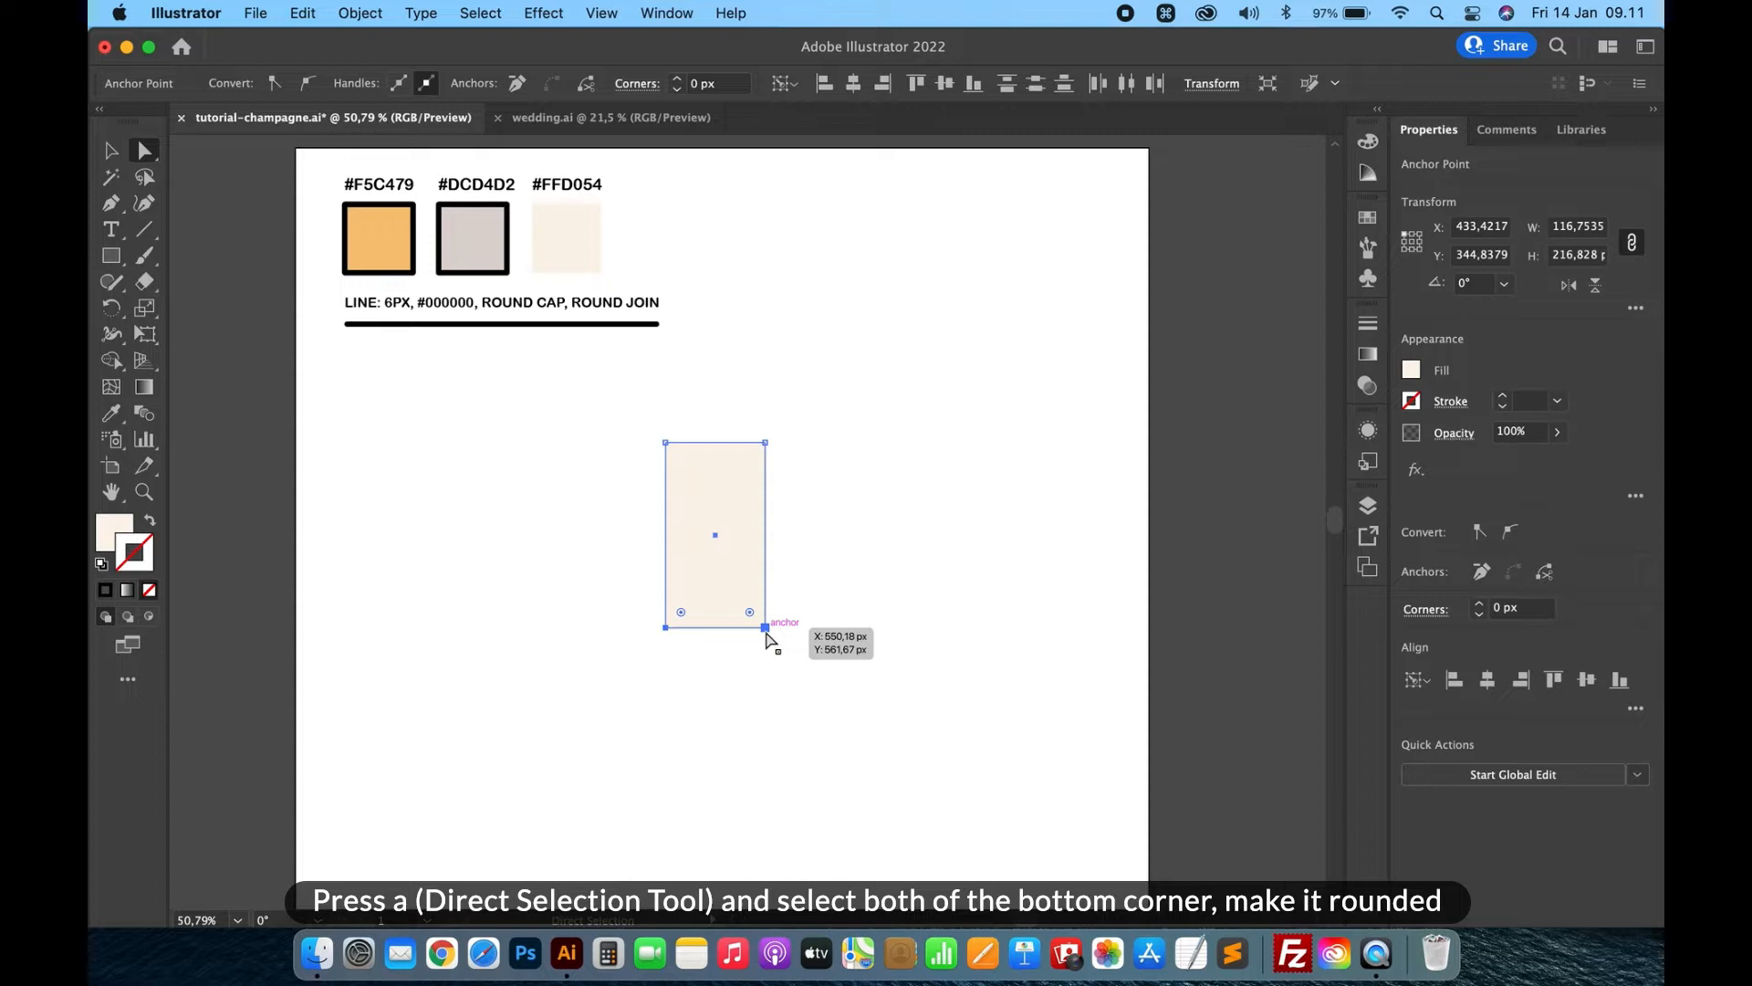
{"action": "left_click_drag", "start_coordinate": [750, 614], "coordinate": [747, 485]}
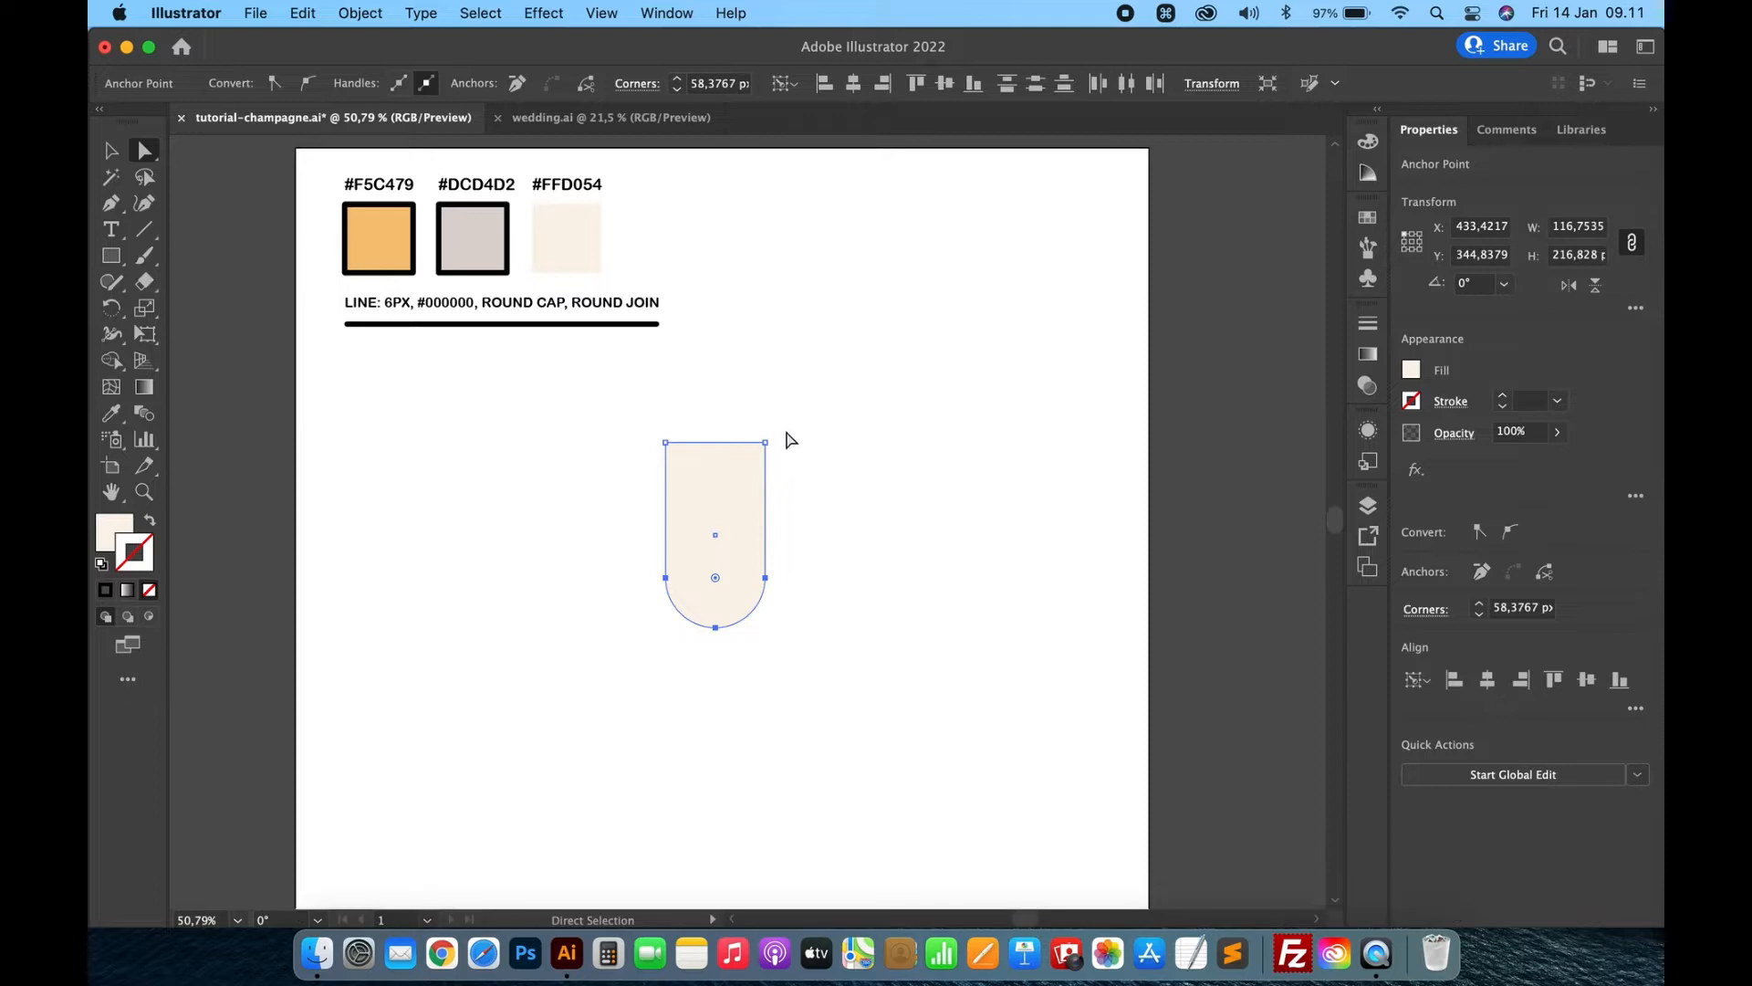
Move the two top corner points of the rounded shape up by about 22 px to lengthen the glass
{"action": "left_click_drag", "start_coordinate": [785, 430], "coordinate": [641, 467]}
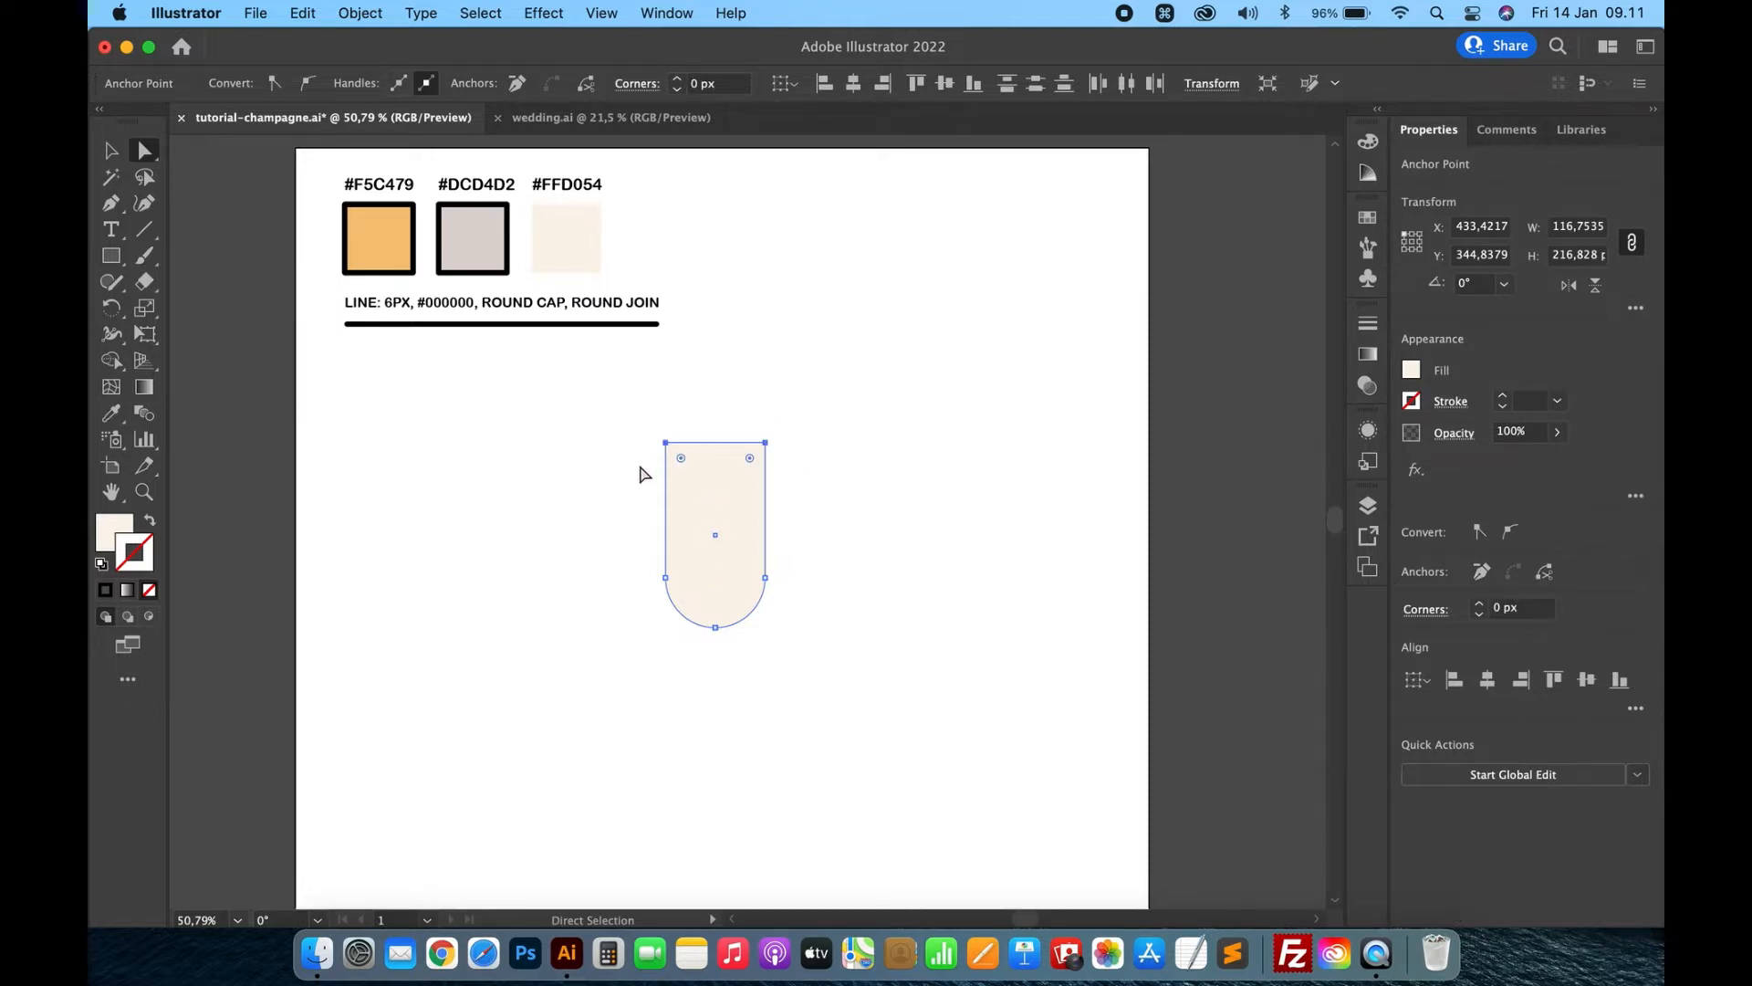
{"action": "key", "text": "shift+Up"}
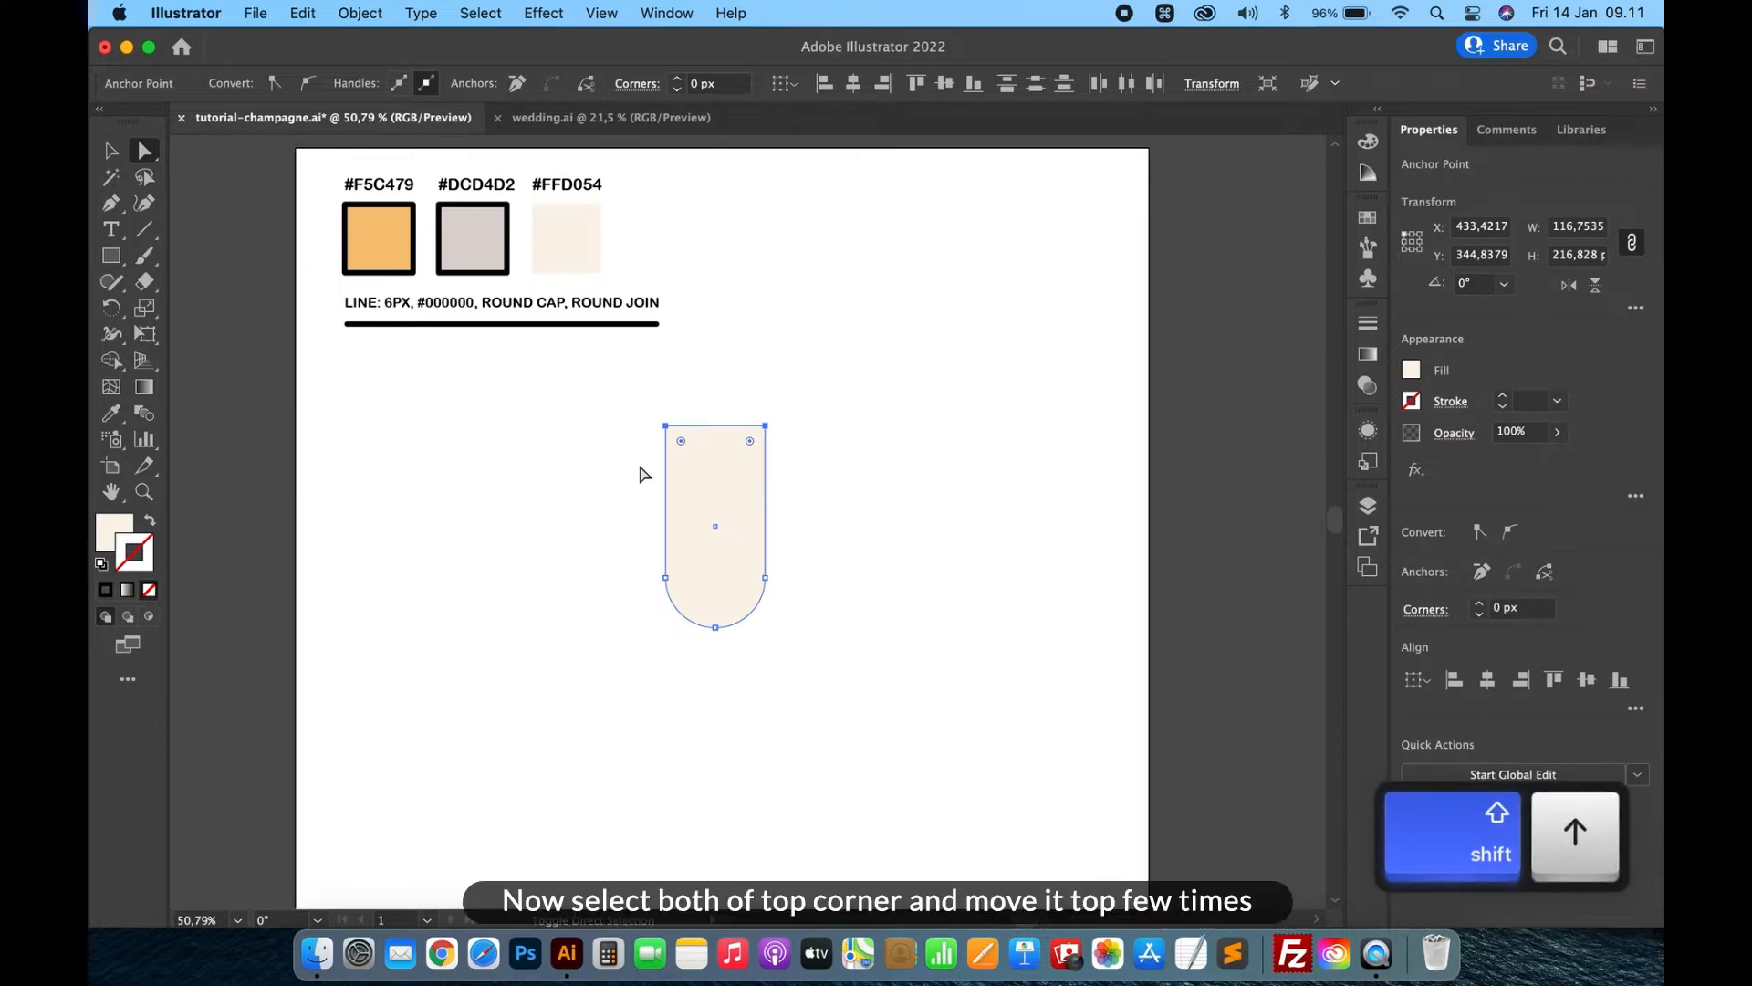
{"action": "key", "text": "Up"}
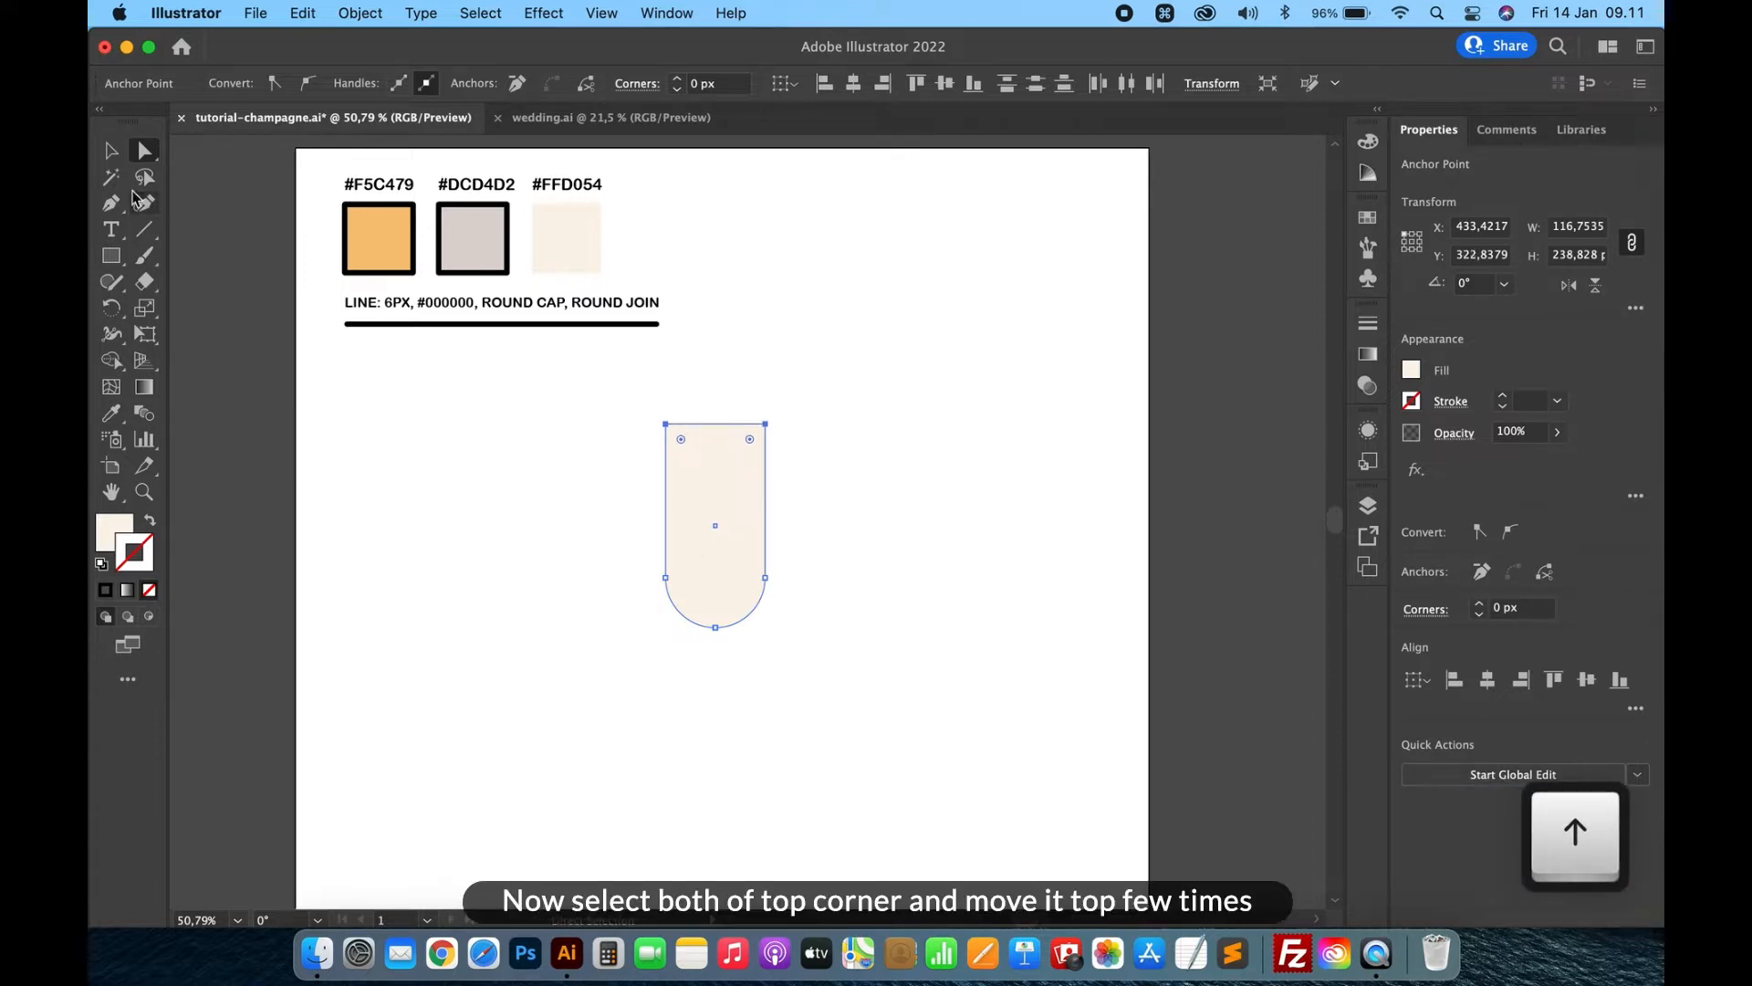
{"action": "left_click", "coordinate": [112, 149]}
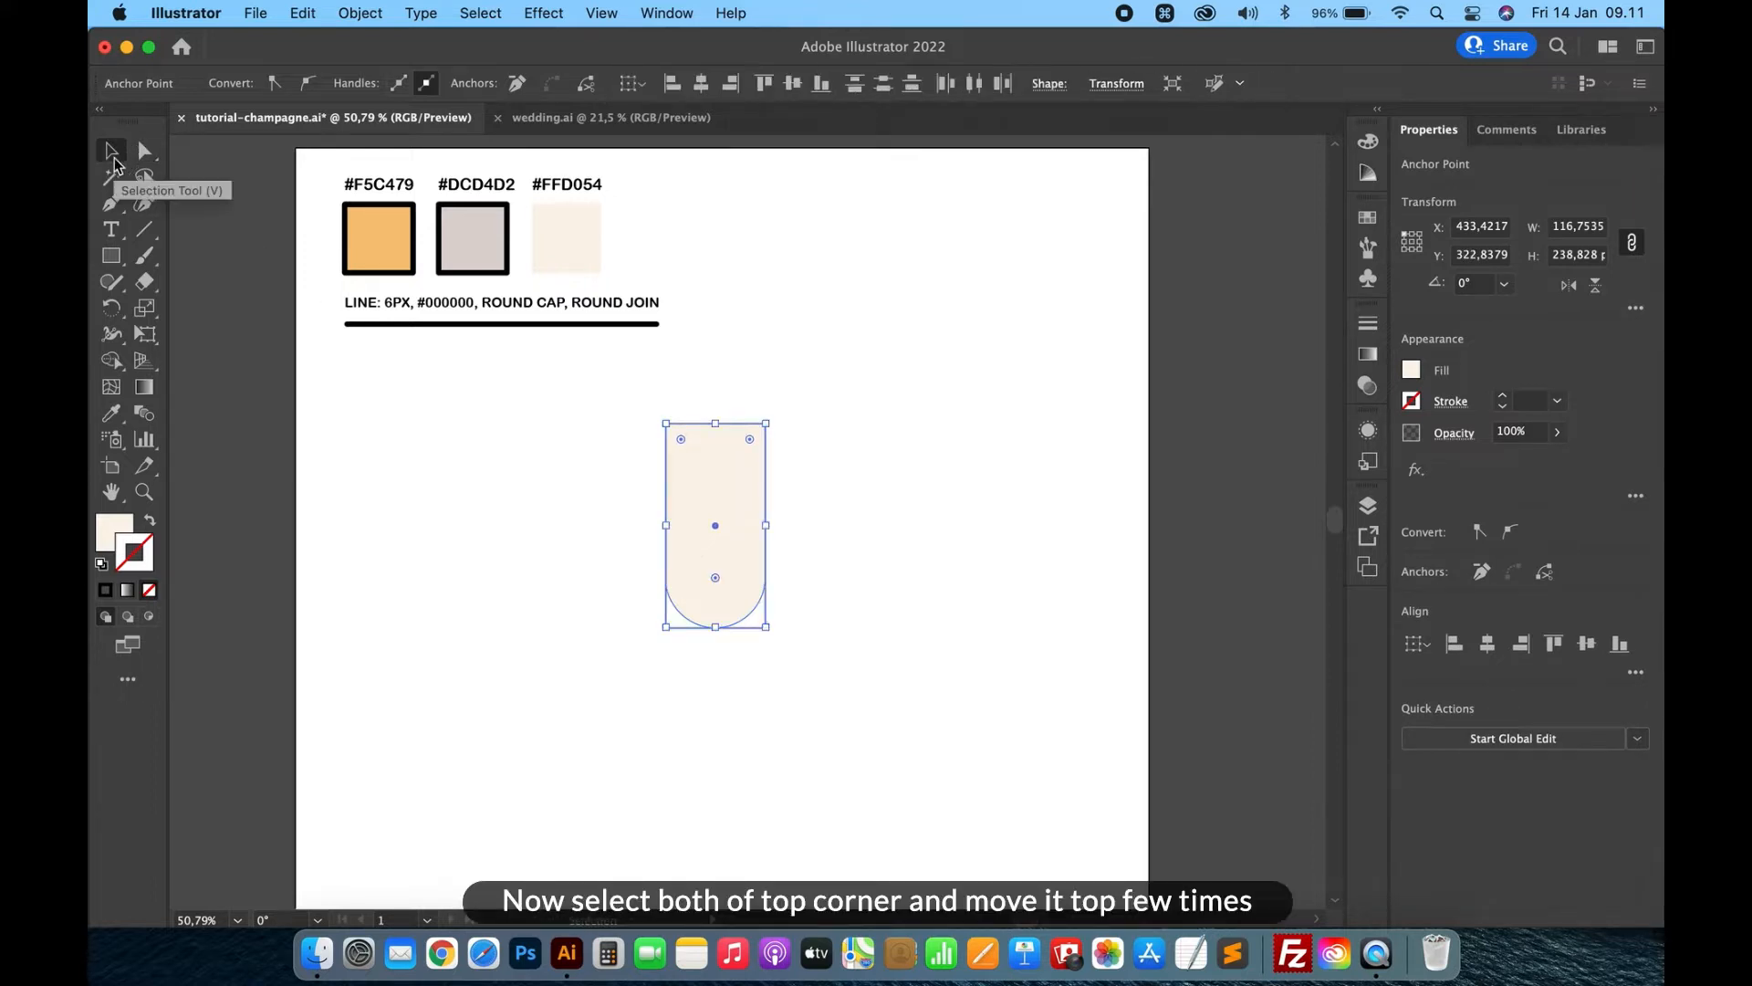
Apply the grey #DCD4D2 swatch's fill and black 6 px stroke to the glass shape with the Eyedropper
{"action": "left_click", "coordinate": [559, 584]}
{"action": "left_click", "coordinate": [717, 548]}
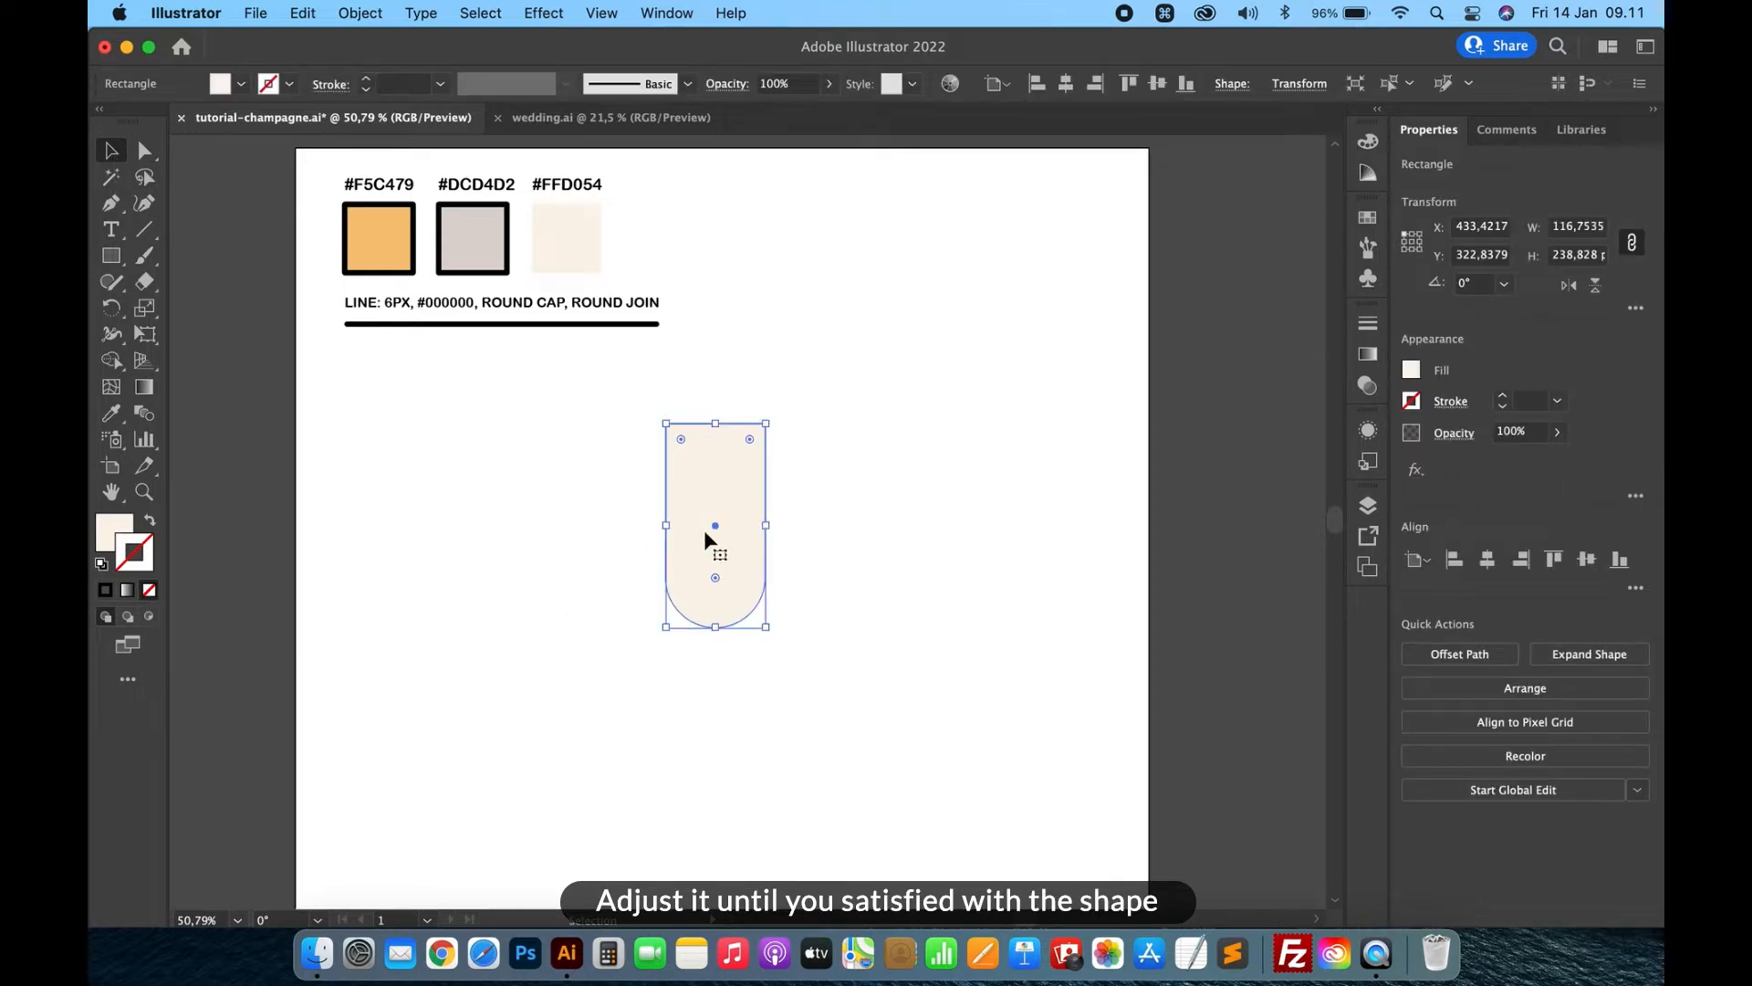
{"action": "key", "text": "i"}
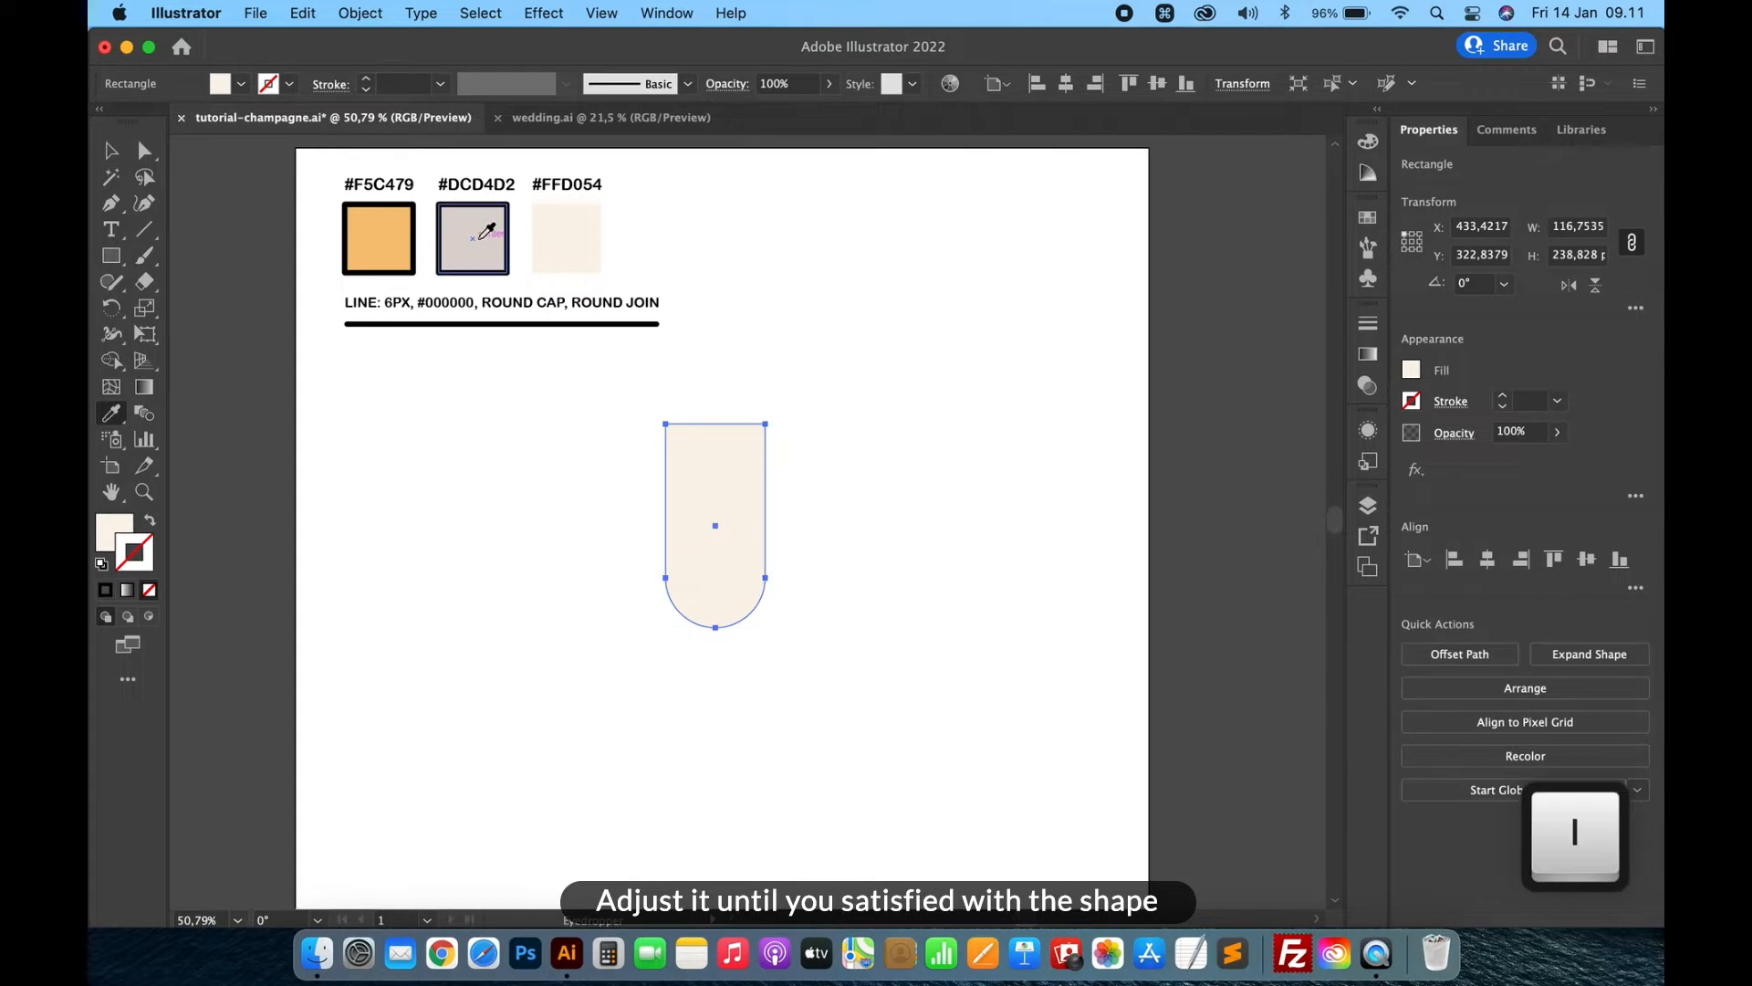
{"action": "left_click", "coordinate": [481, 238]}
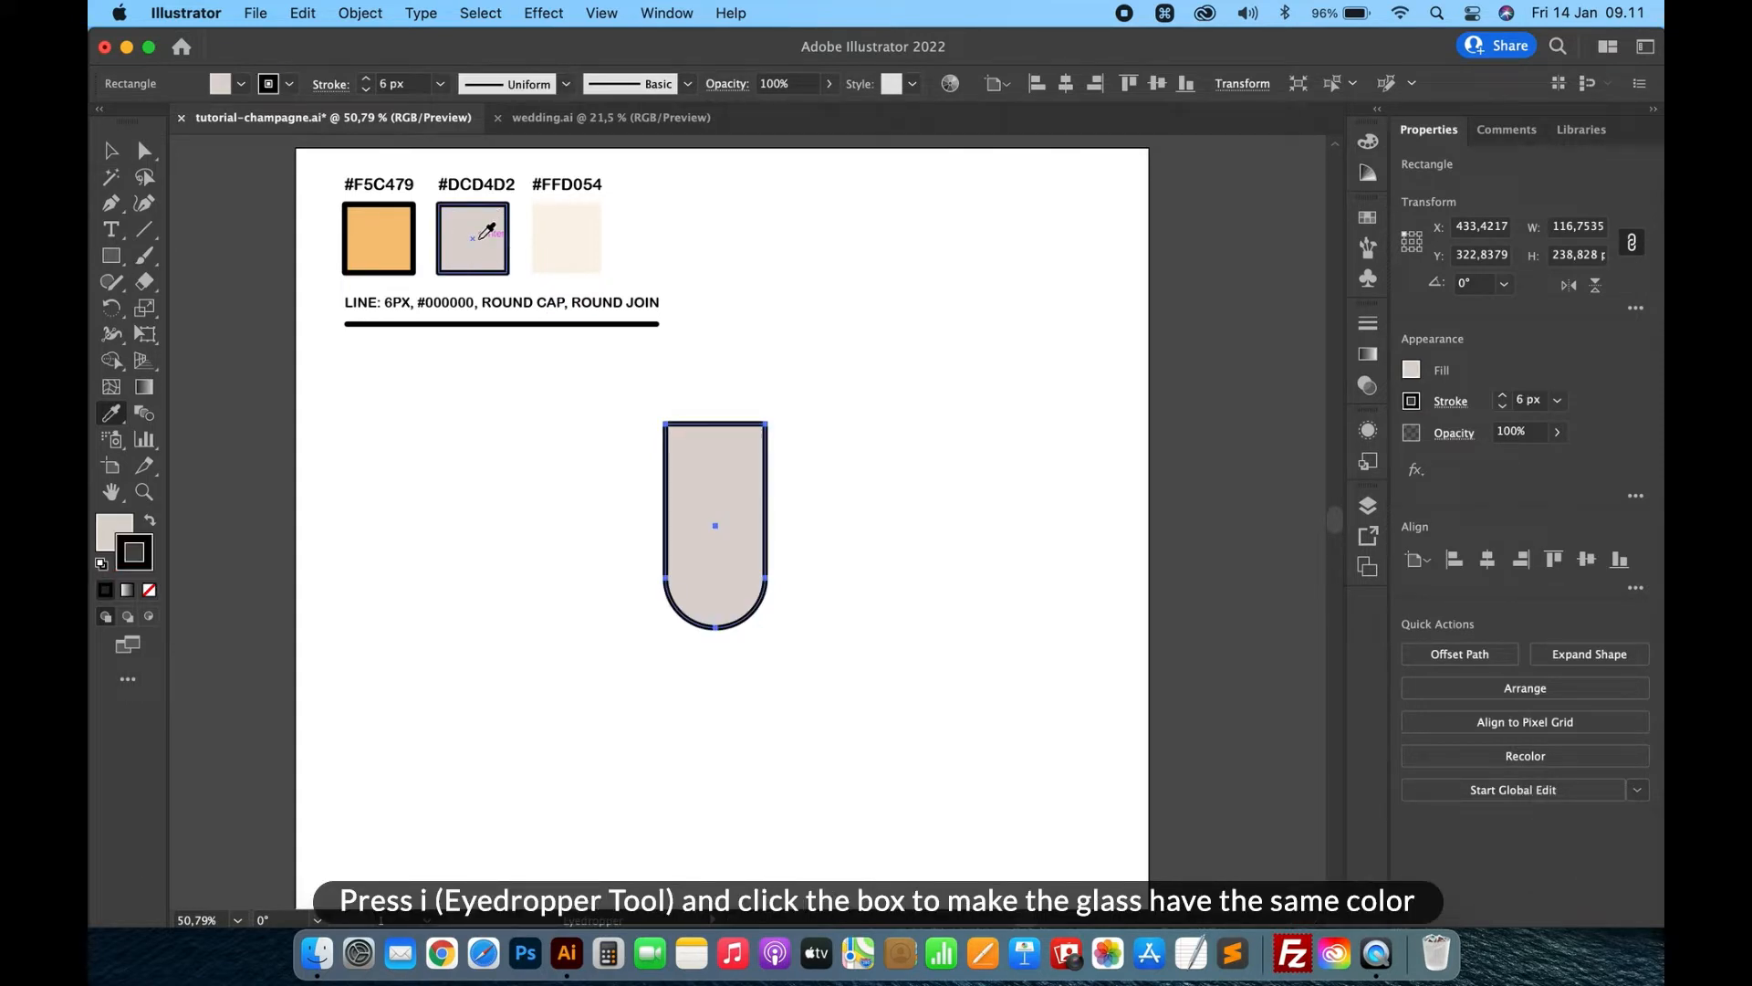
{"action": "key", "text": "v"}
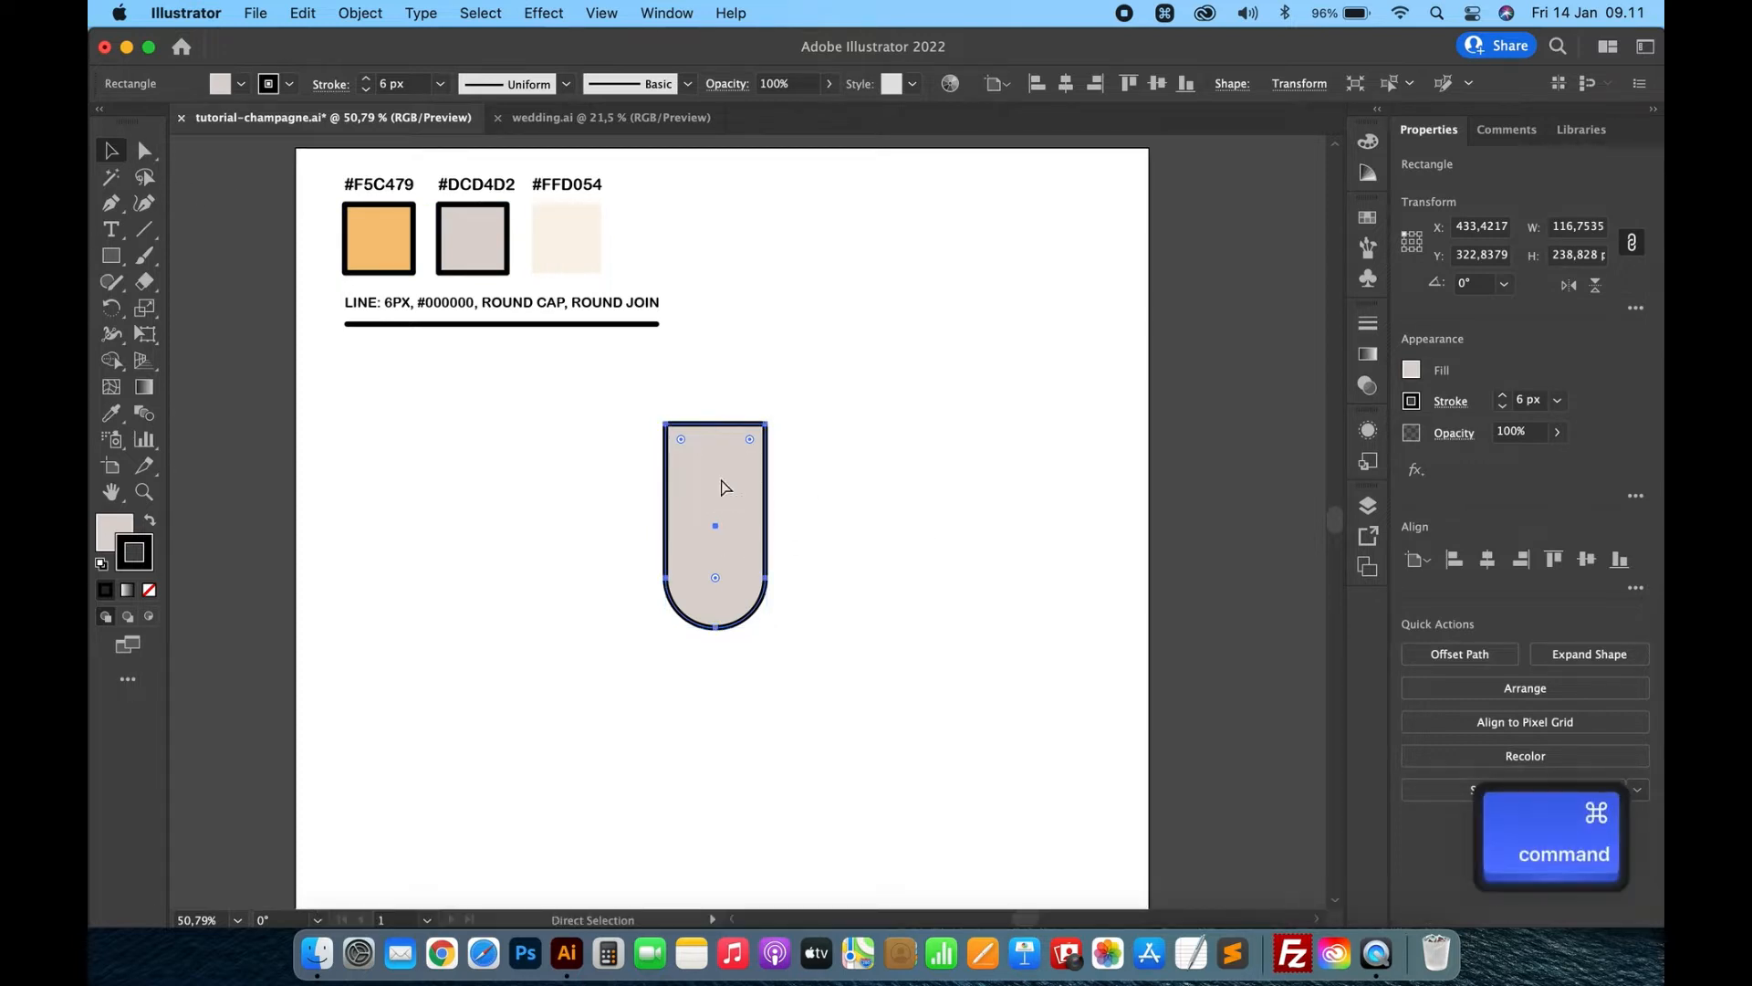
Duplicate the grey glass in front of itself and offset the copy about 30 px right and 20 px down
{"action": "key", "text": "super+c"}
{"action": "key", "text": "super+f"}
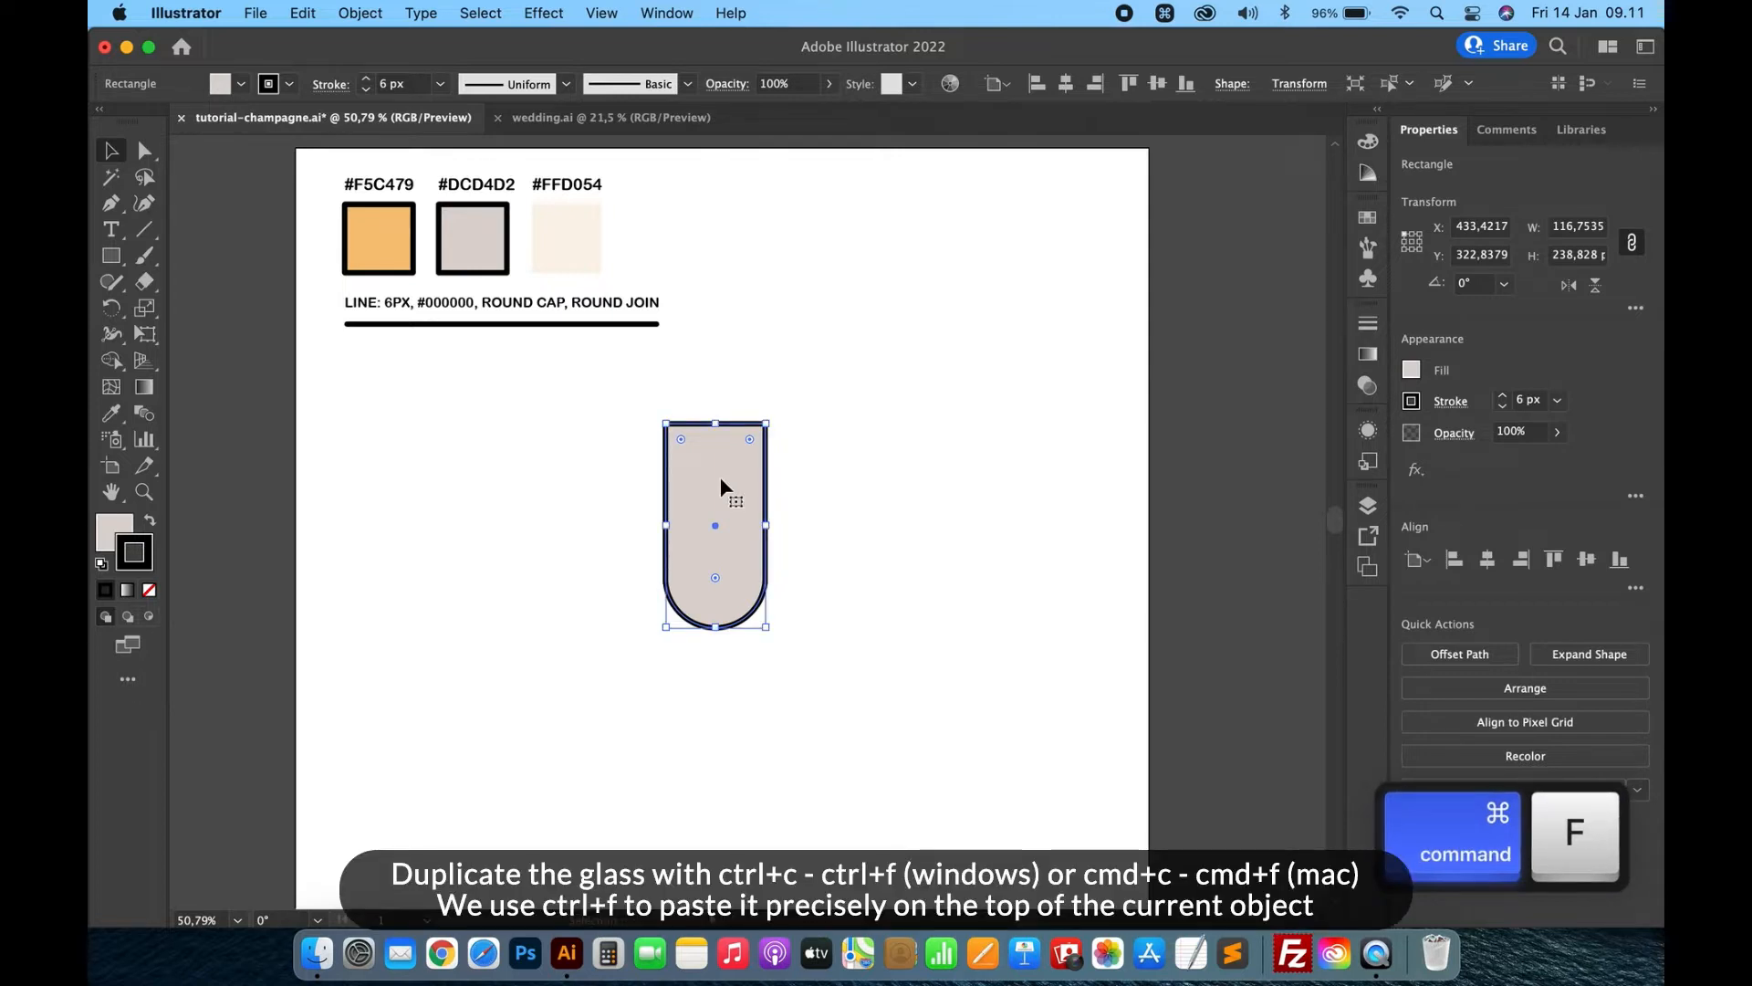
{"action": "key", "text": "shift"}
{"action": "key", "text": "shift+Right"}
{"action": "key", "text": "shift+Right"}
{"action": "key", "text": "shift+Right"}
{"action": "key", "text": "shift+Right"}
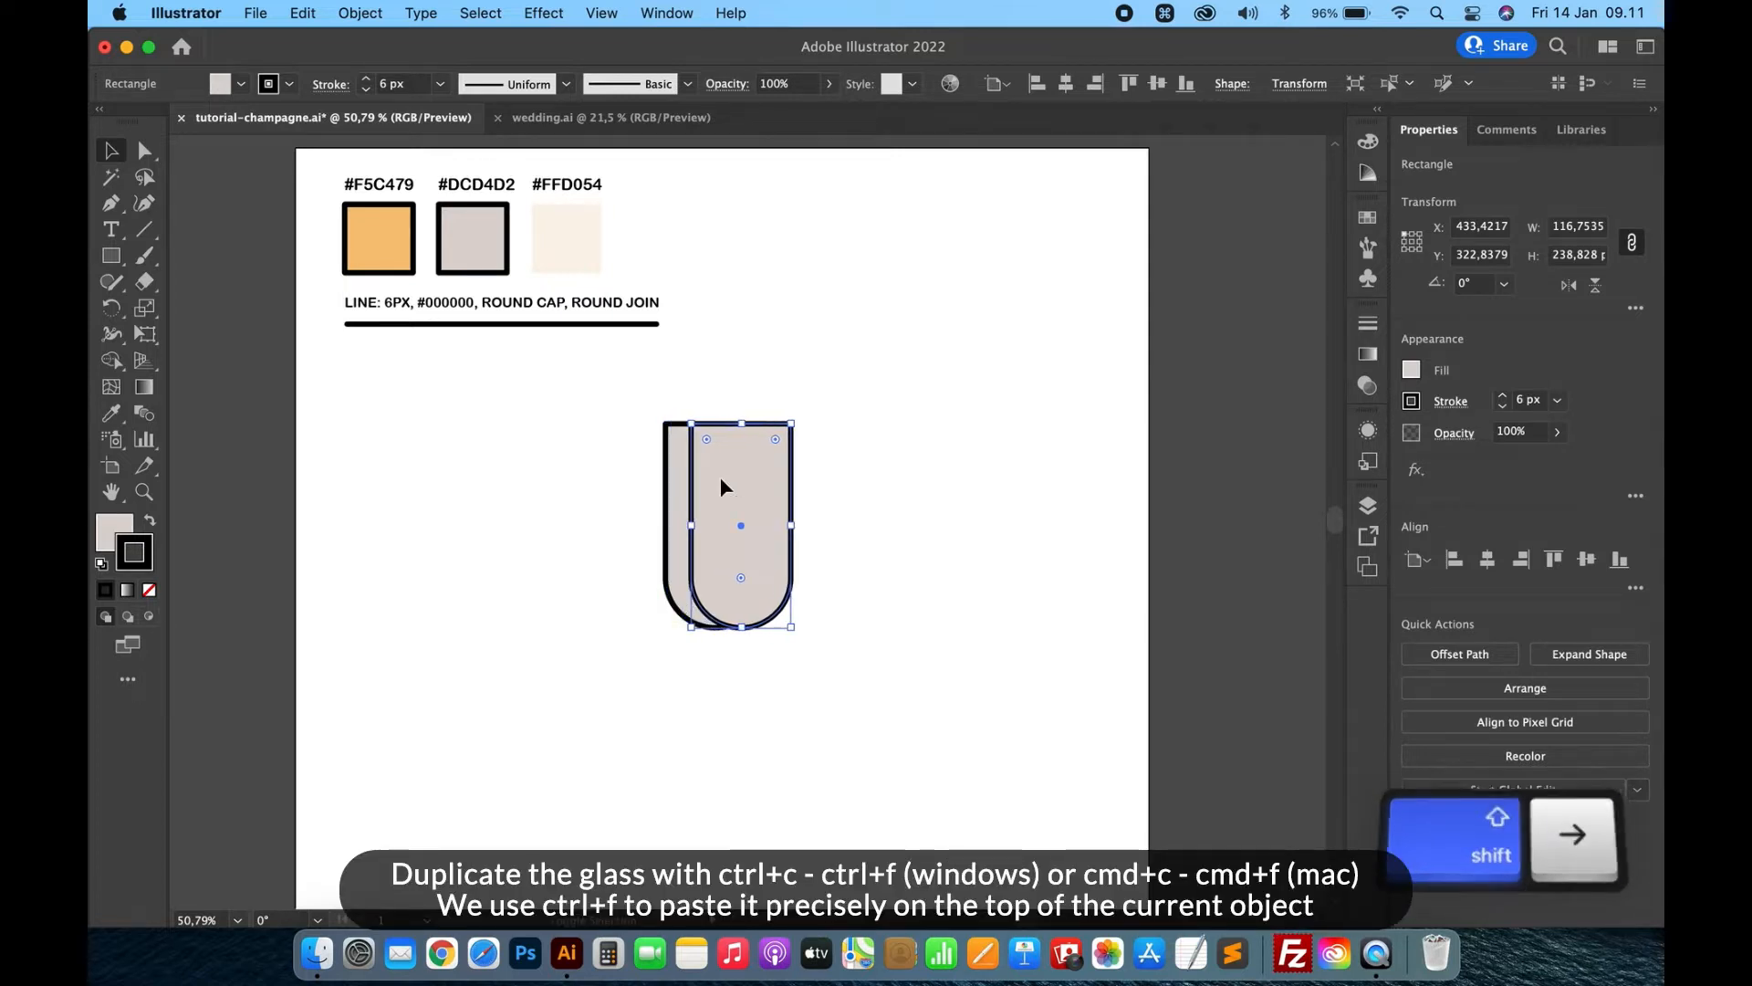
{"action": "key", "text": "shift+Down"}
{"action": "key", "text": "shift+Down"}
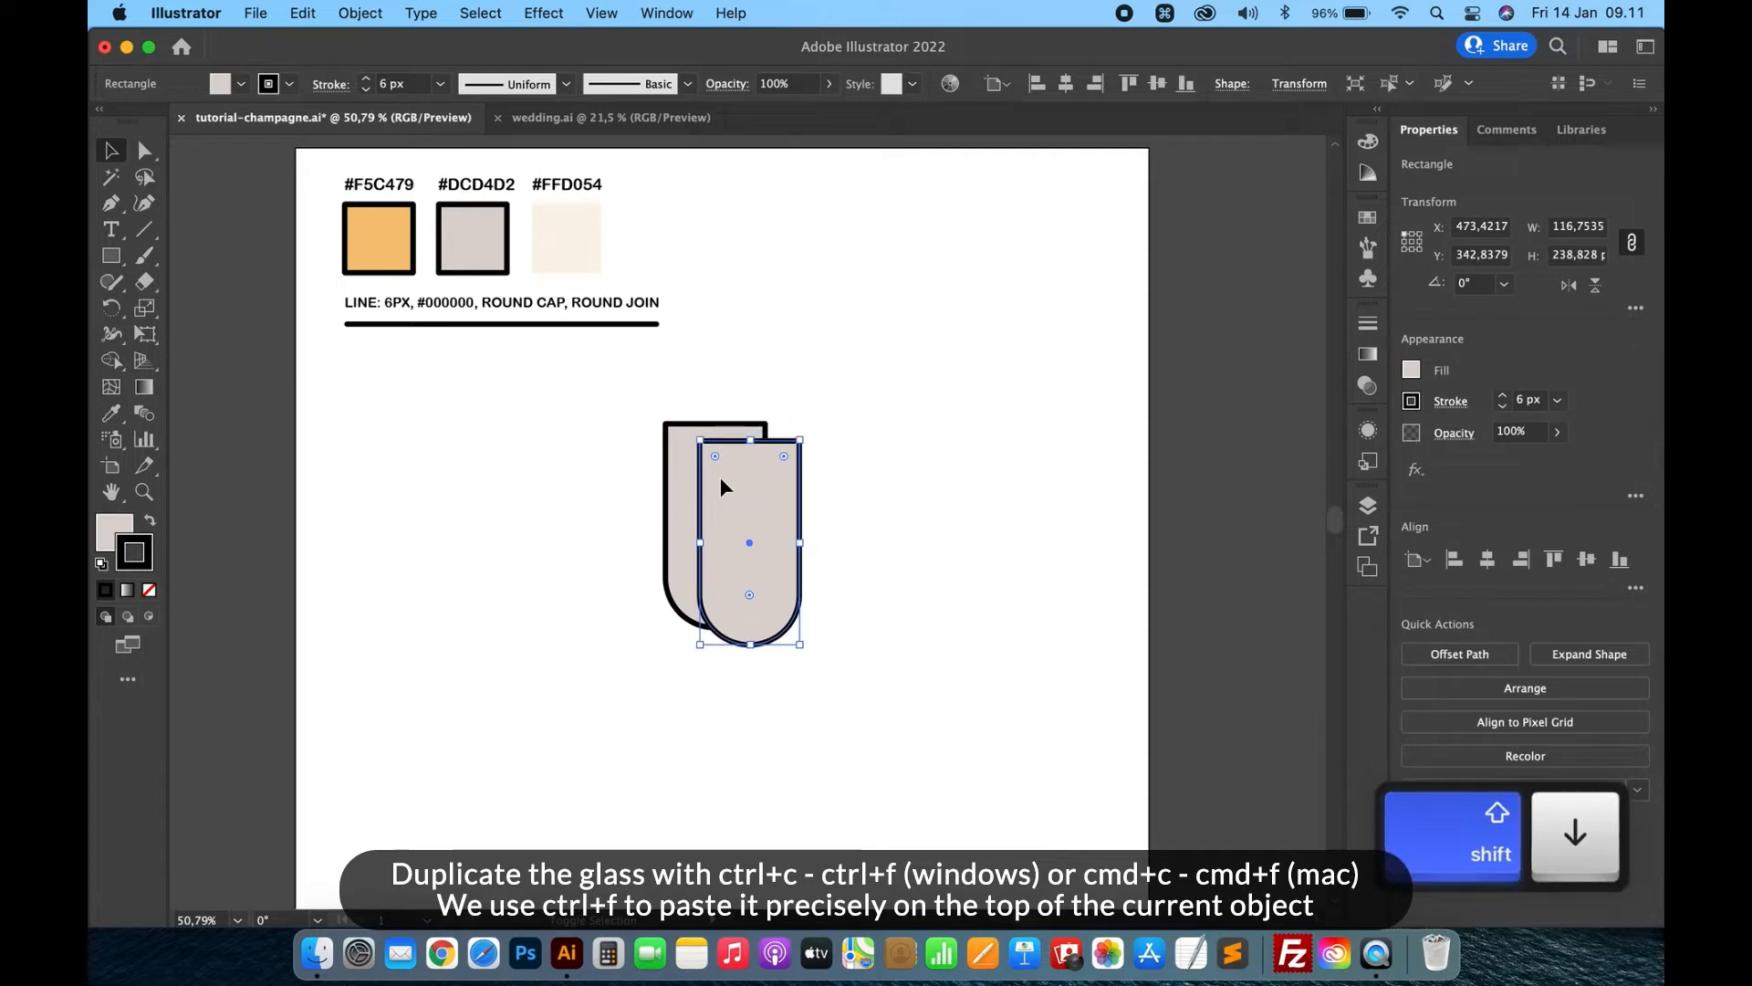
{"action": "key", "text": "shift+Up"}
{"action": "key", "text": "shift+Up"}
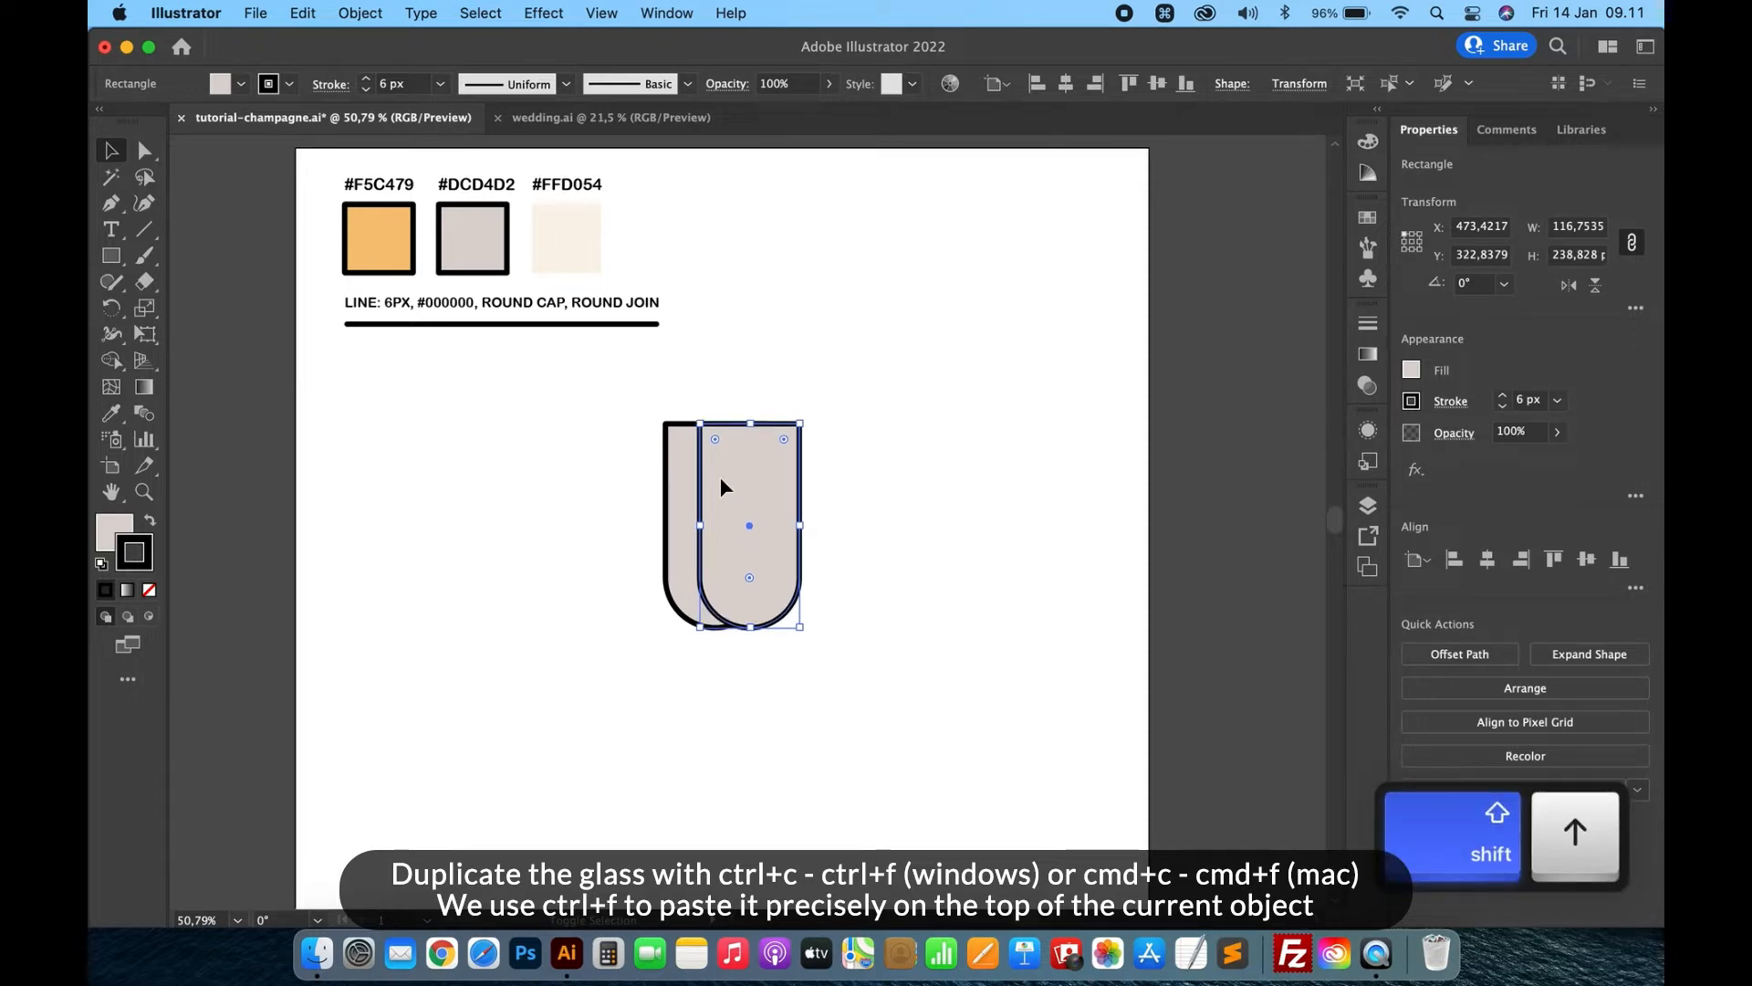
{"action": "key", "text": "shift+Left"}
{"action": "key", "text": "shift+Left"}
{"action": "key", "text": "shift+Left"}
{"action": "key", "text": "shift+Right"}
{"action": "key", "text": "shift+Right"}
{"action": "key", "text": "shift+Down"}
{"action": "key", "text": "shift+Down"}
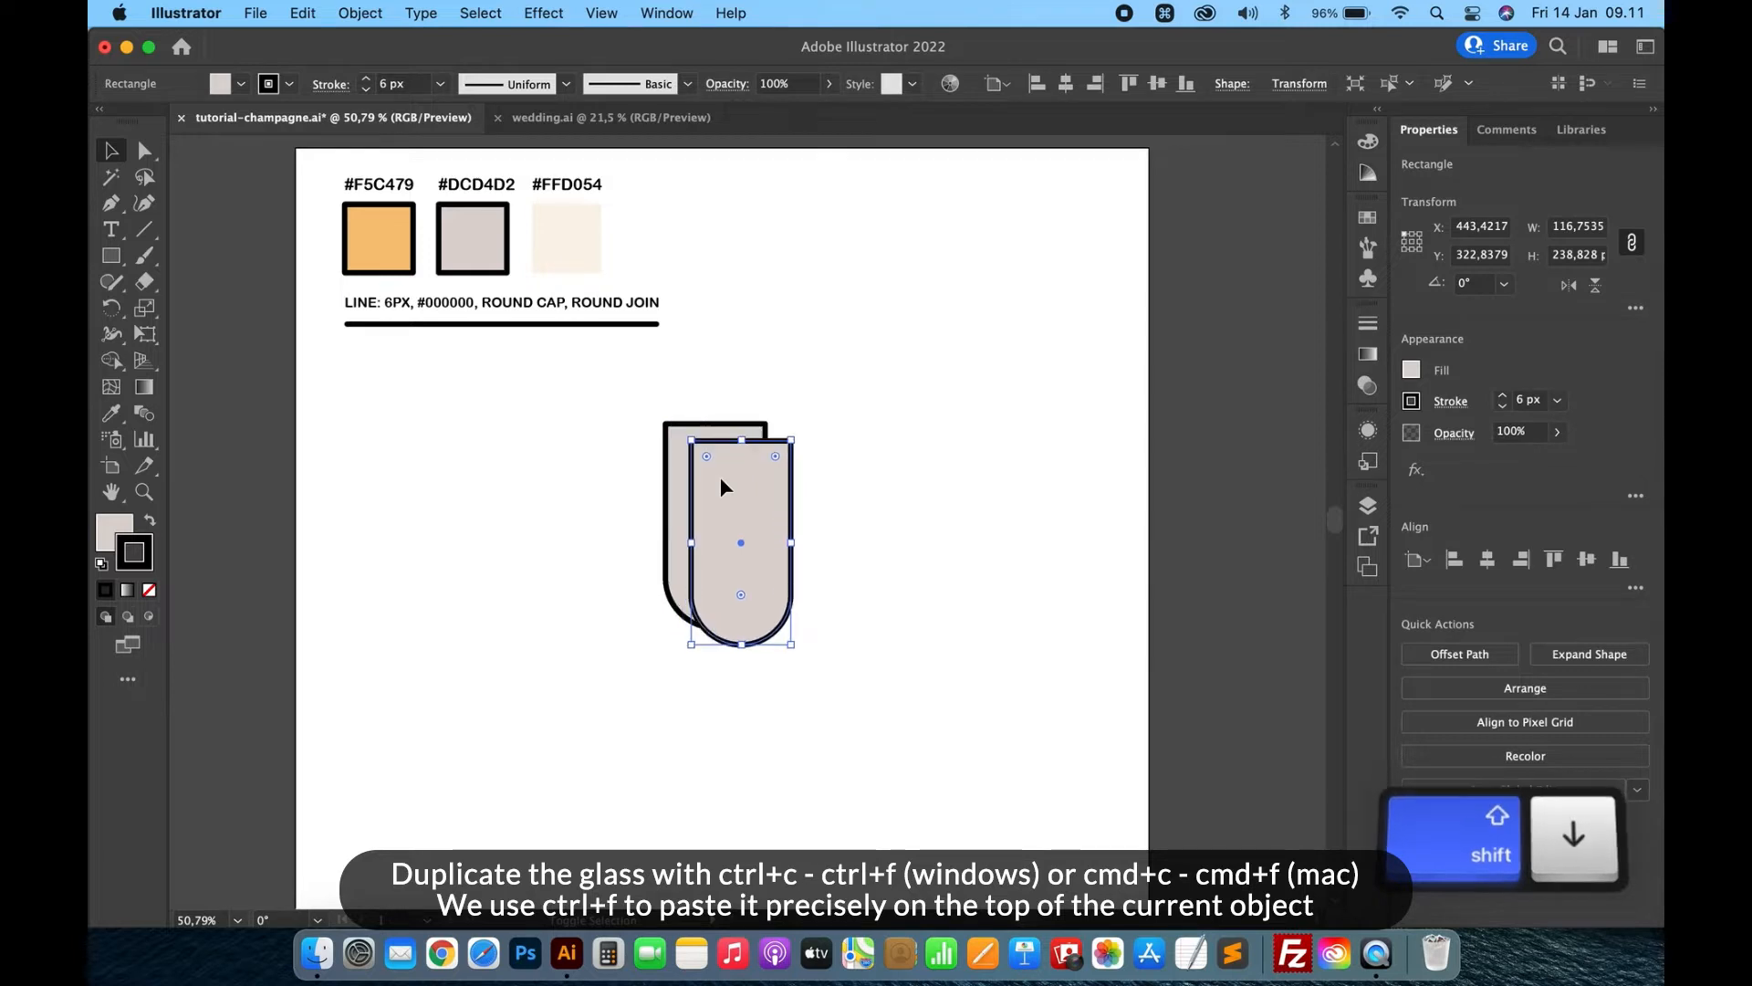
Apply the orange #F5C479 swatch's fill and stroke to the duplicated glass shape with the Eyedropper
{"action": "key", "text": "i"}
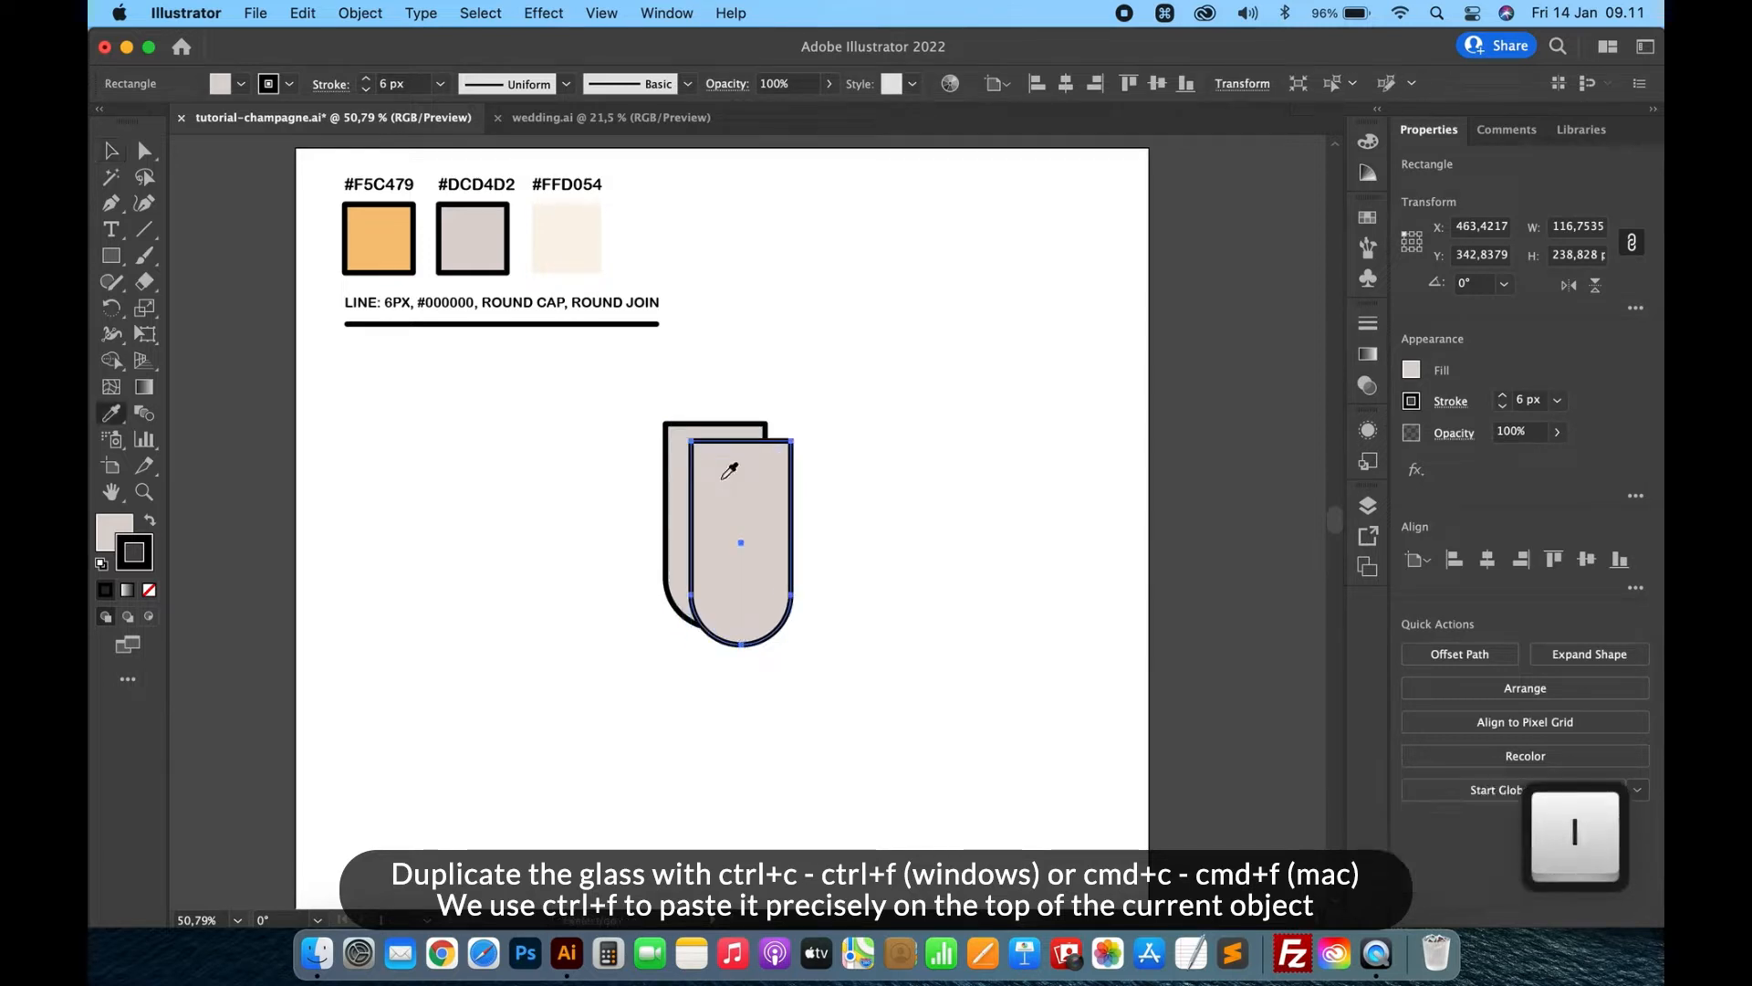
{"action": "left_click", "coordinate": [374, 228]}
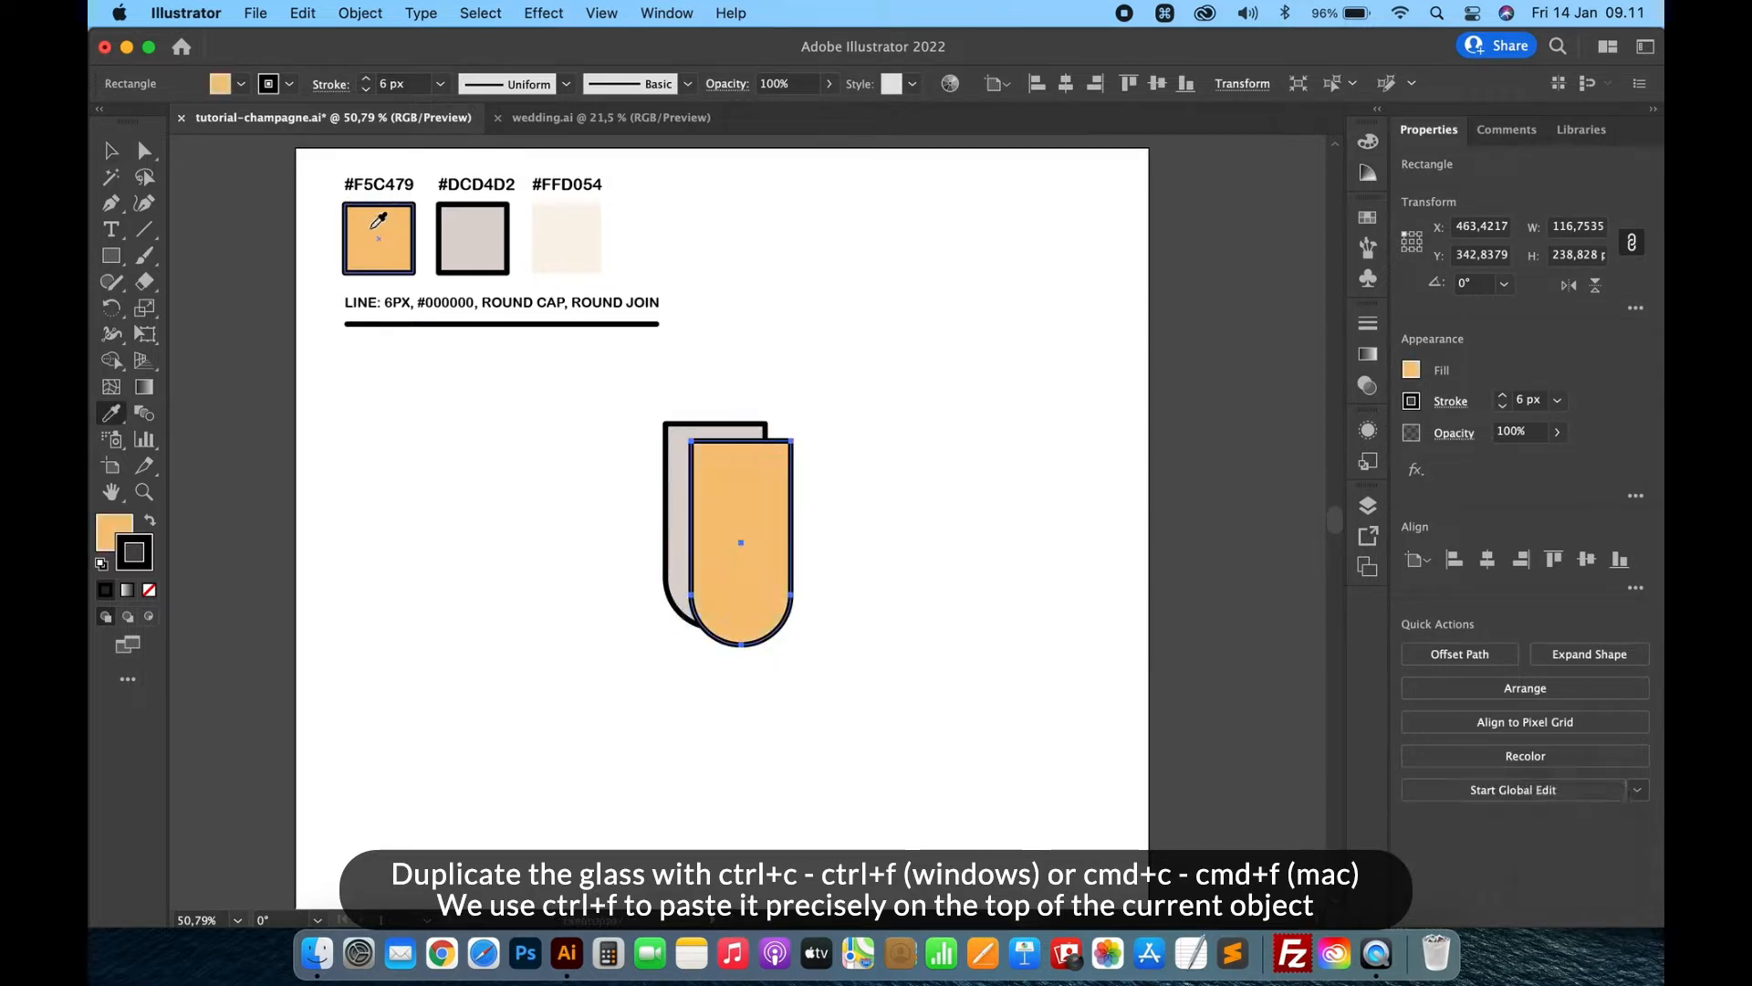
{"action": "key", "text": "v"}
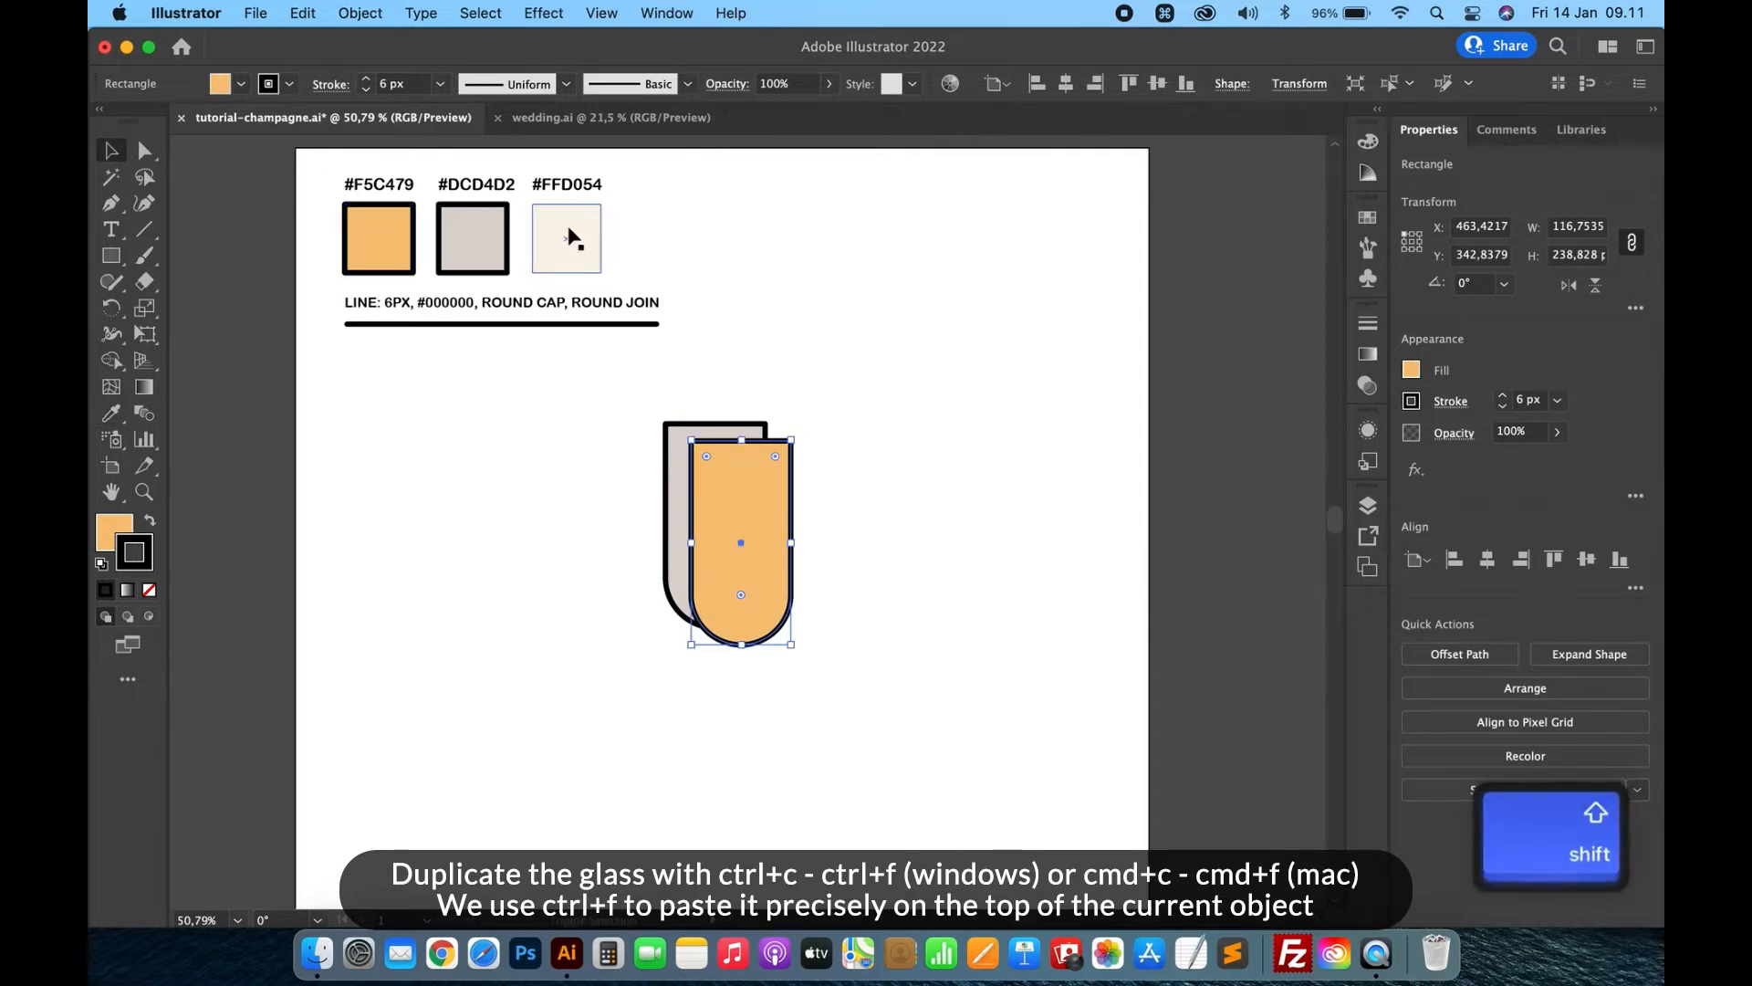
Move the orange copy back so it sits exactly on top of the grey glass
{"action": "key", "text": "shift+Left"}
{"action": "key", "text": "shift+Left"}
{"action": "key", "text": "shift+Left"}
{"action": "key", "text": "shift+Up"}
{"action": "key", "text": "shift+Up"}
{"action": "key", "text": "shift+Up"}
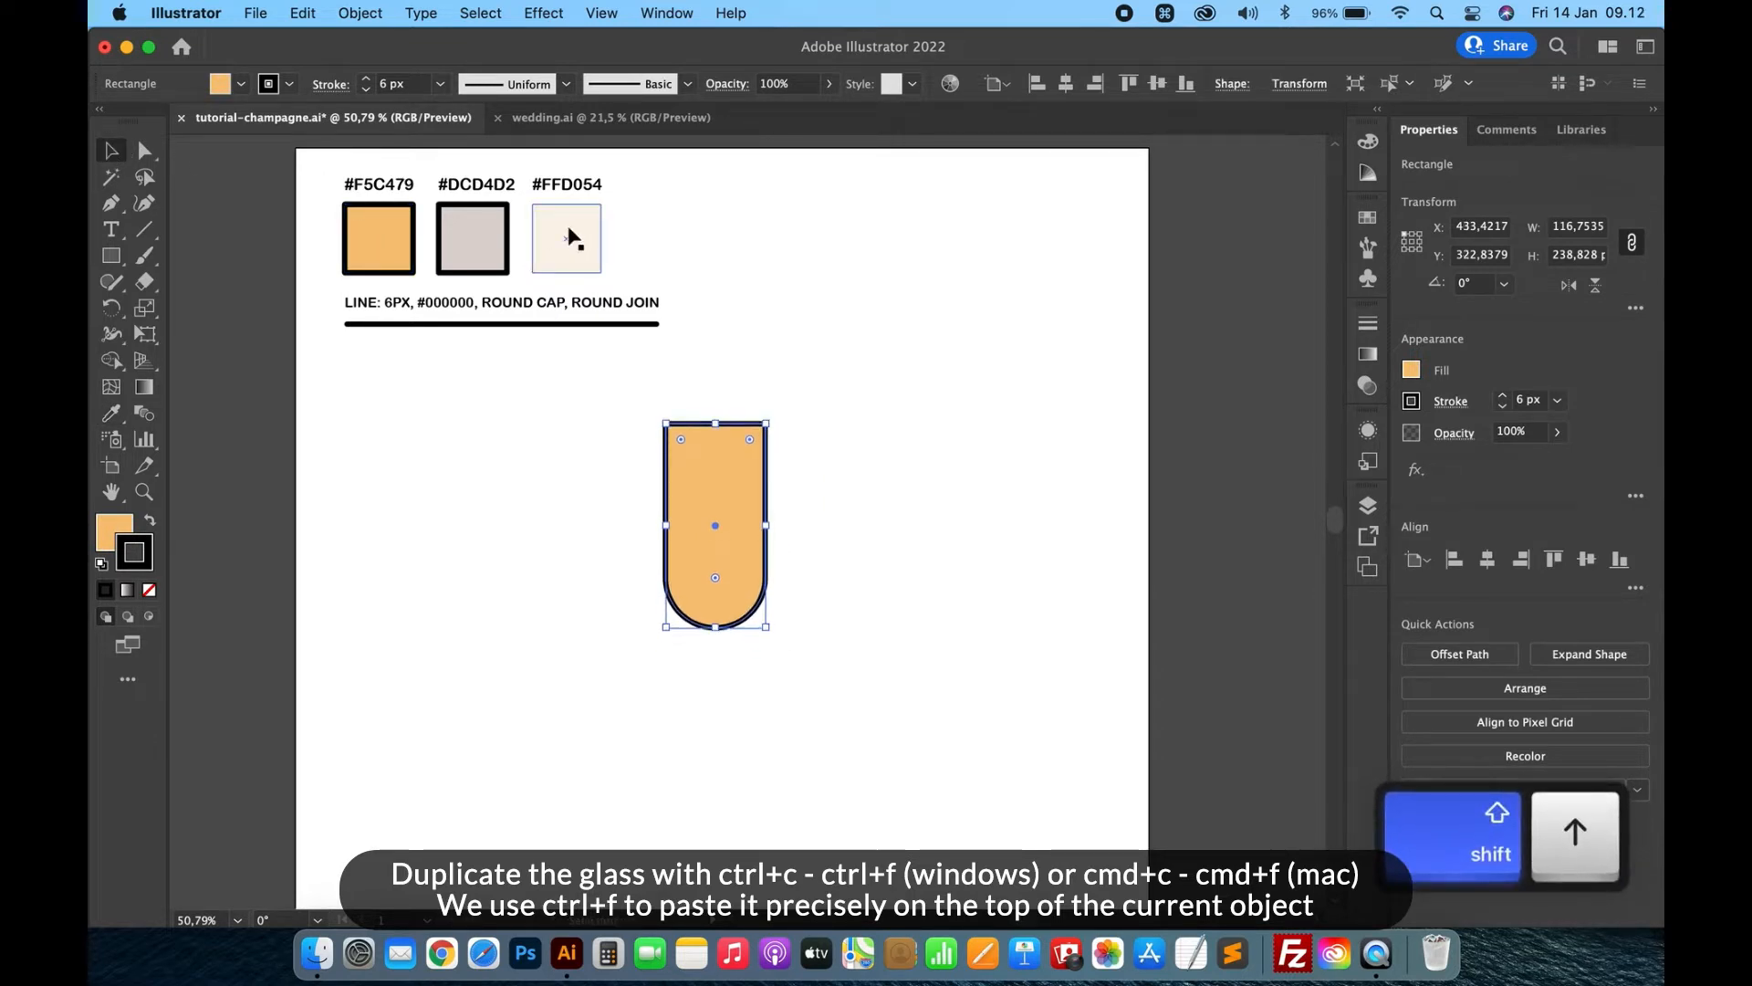
Lower the orange copy's two top corner points to about 70 px below the grey glass's rim, forming the champagne level
{"action": "scroll", "coordinate": [793, 357], "scroll_direction": "up", "scroll_amount": 5}
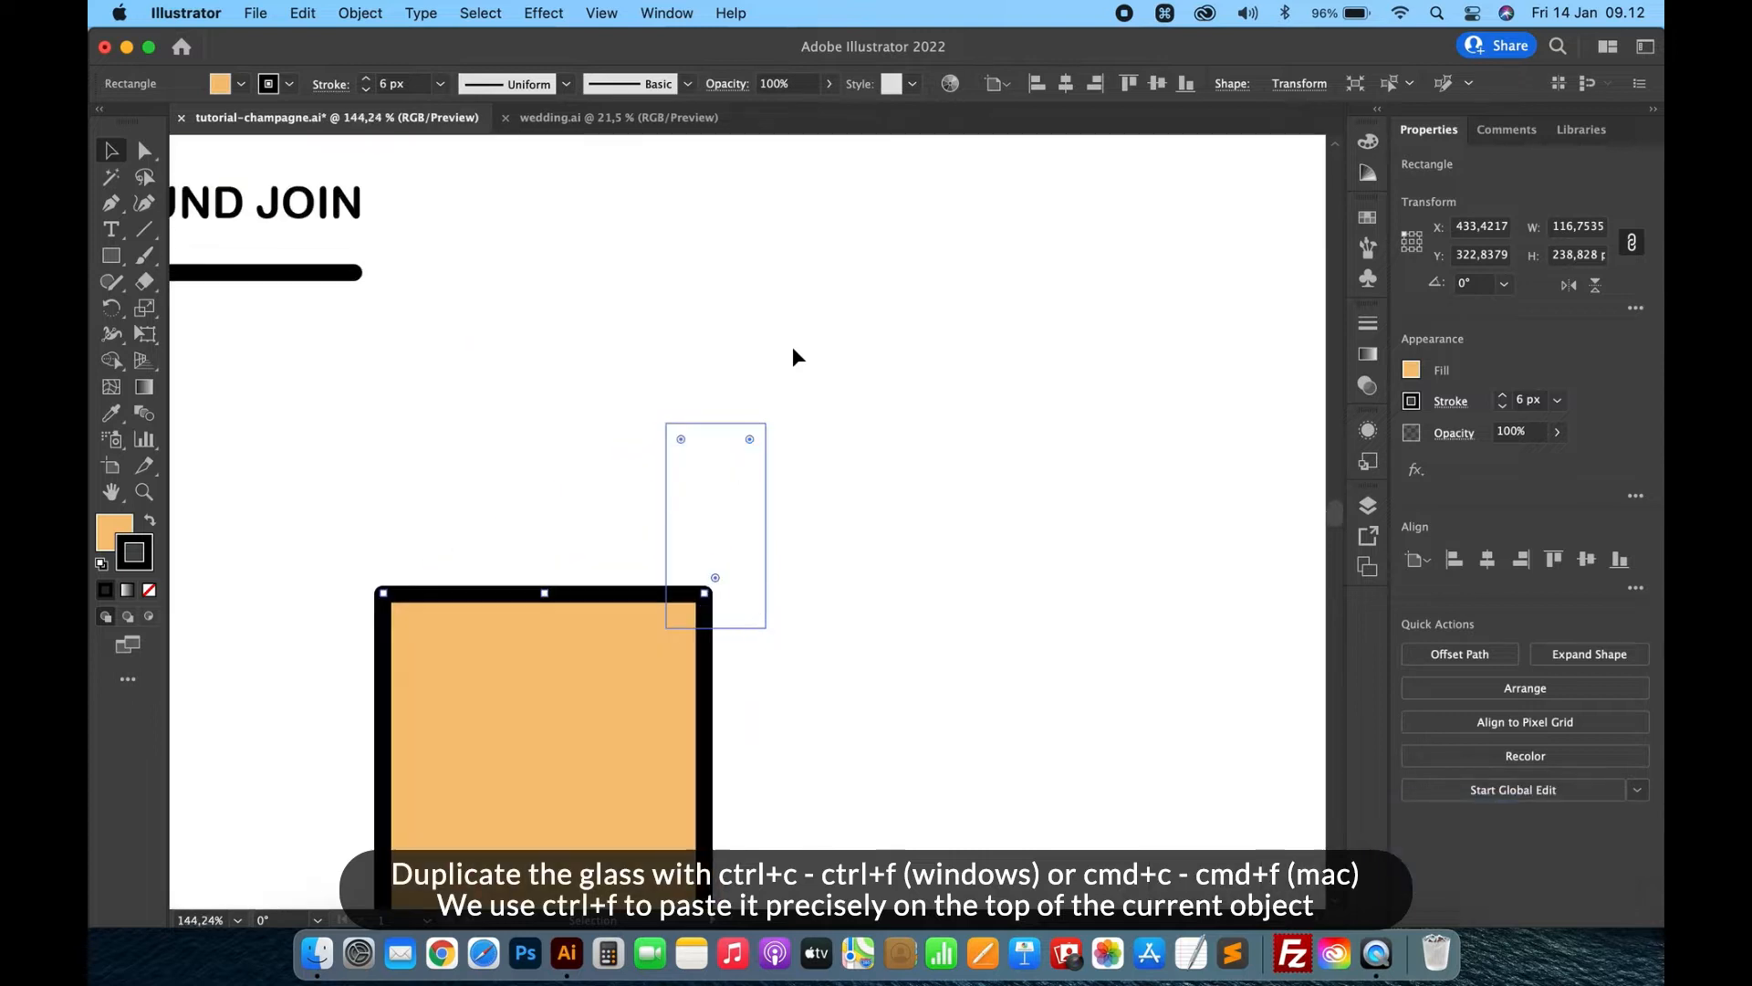
{"action": "key", "text": "a"}
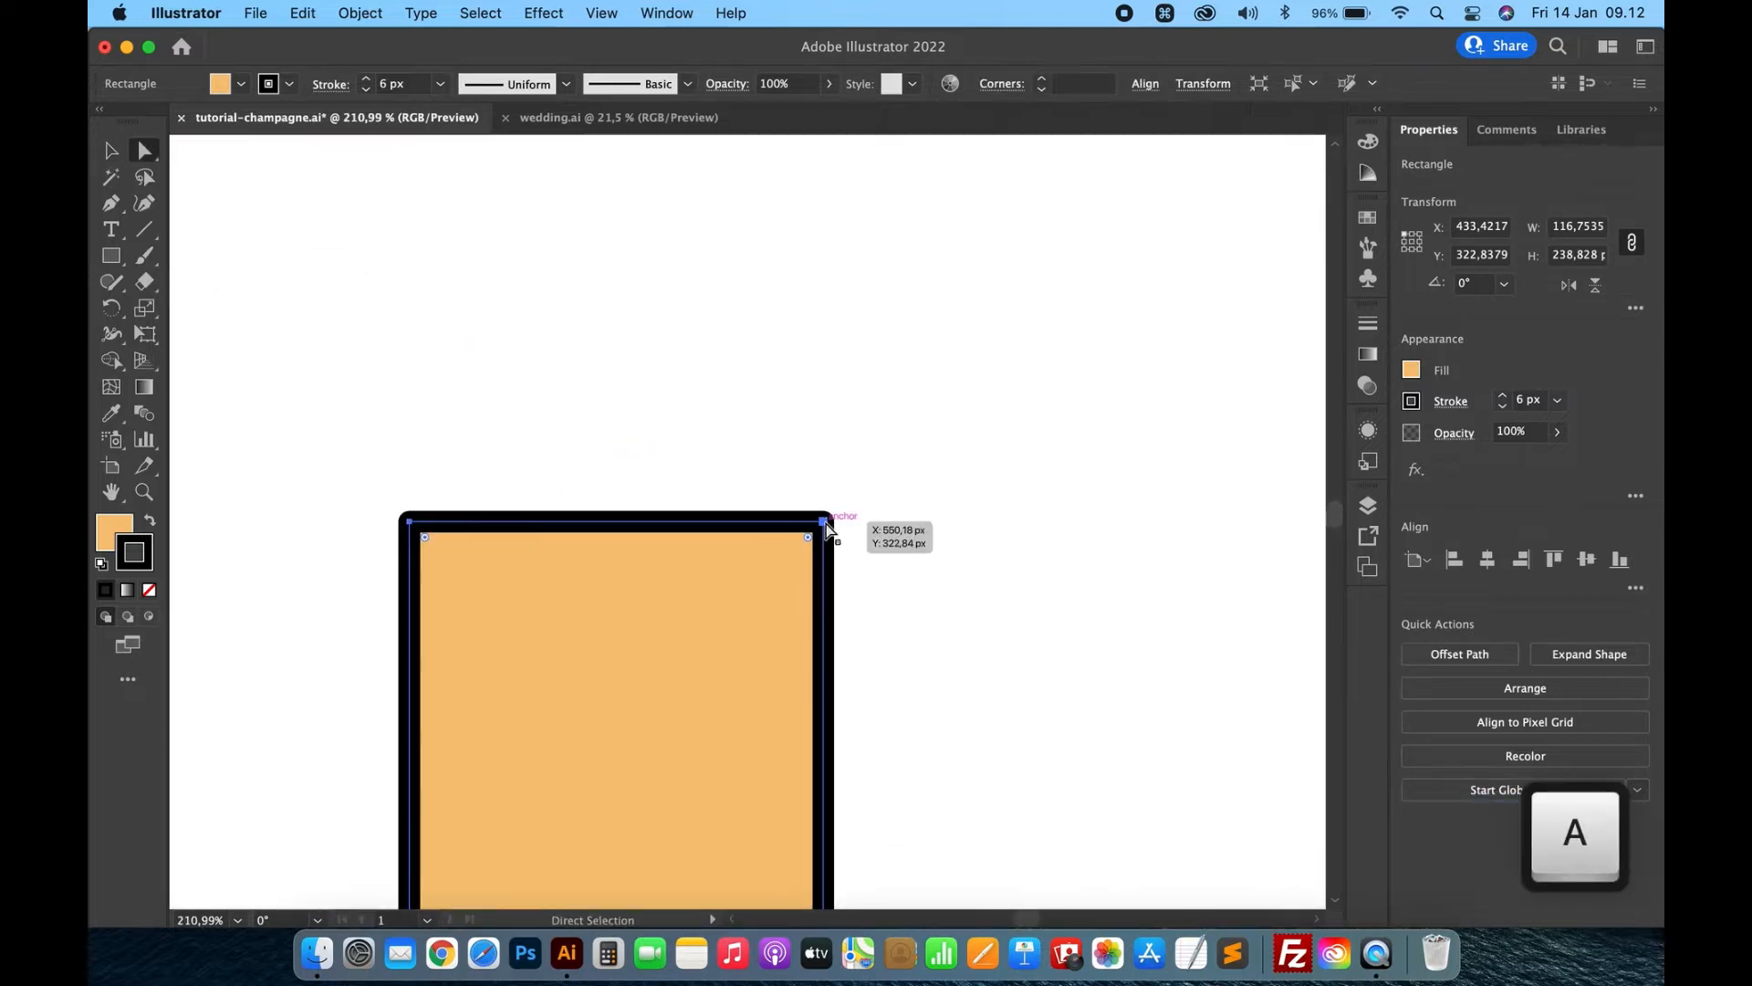
{"action": "left_click", "coordinate": [824, 521]}
{"action": "left_click", "coordinate": [424, 535], "text": "shift"}
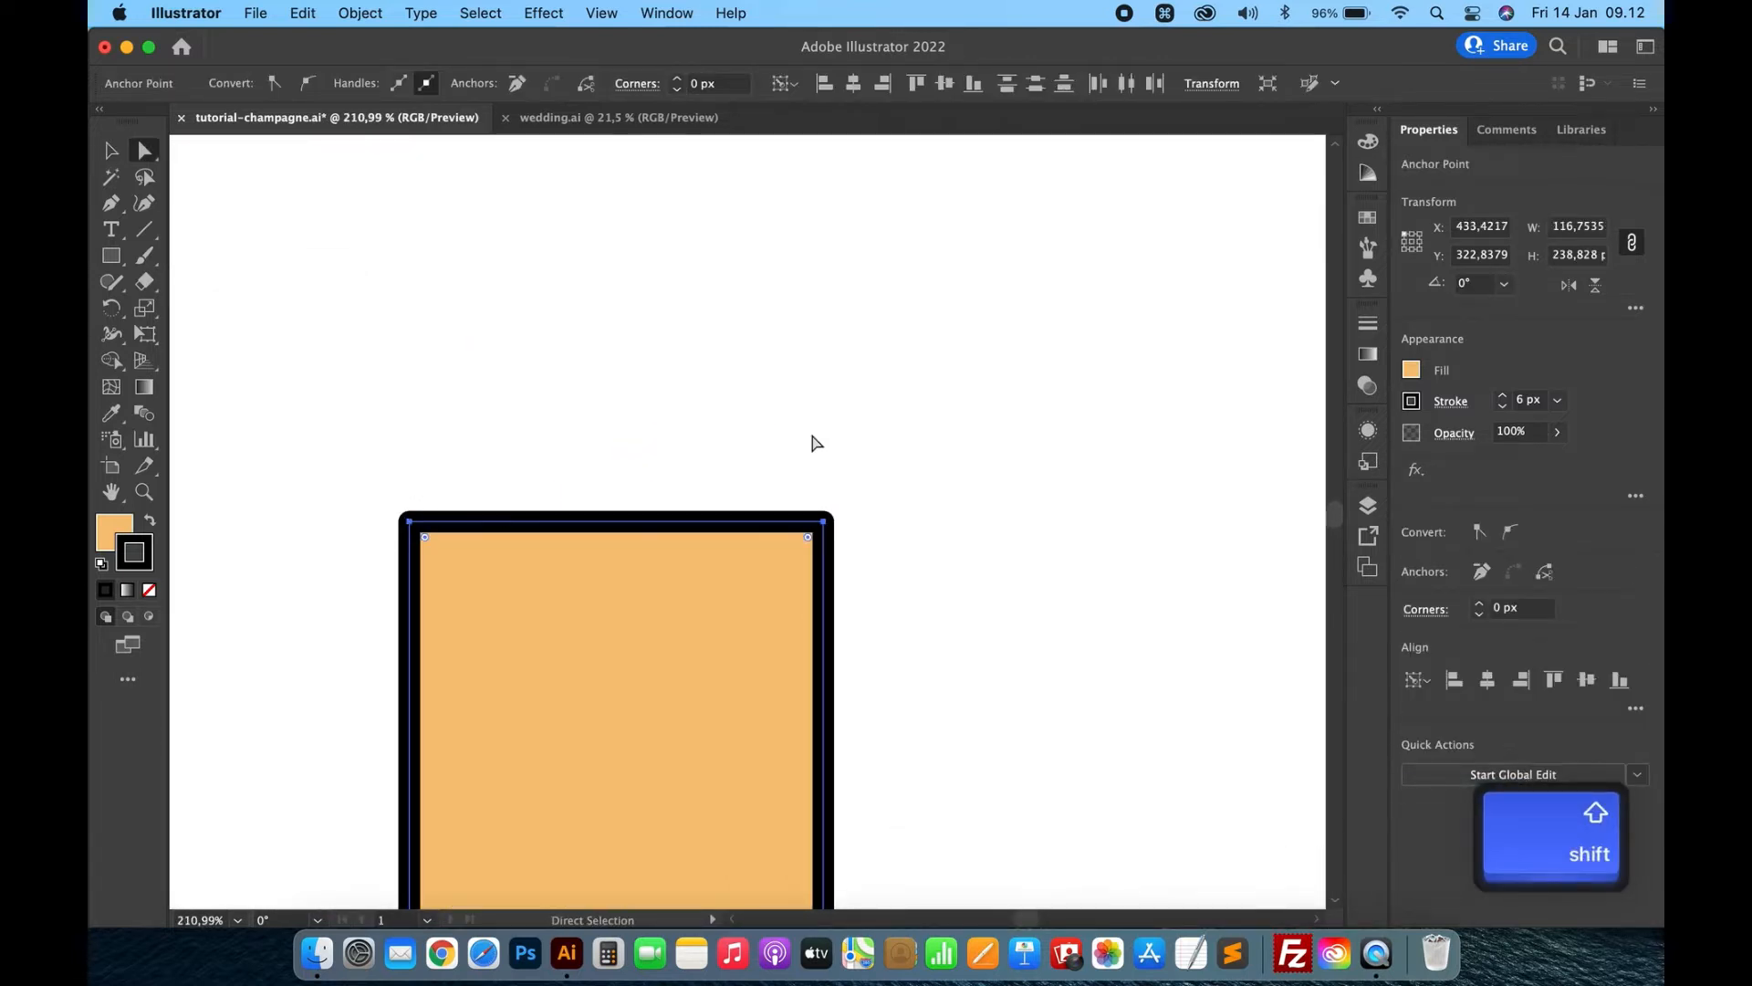
{"action": "scroll", "coordinate": [899, 461], "scroll_direction": "down", "scroll_amount": 5}
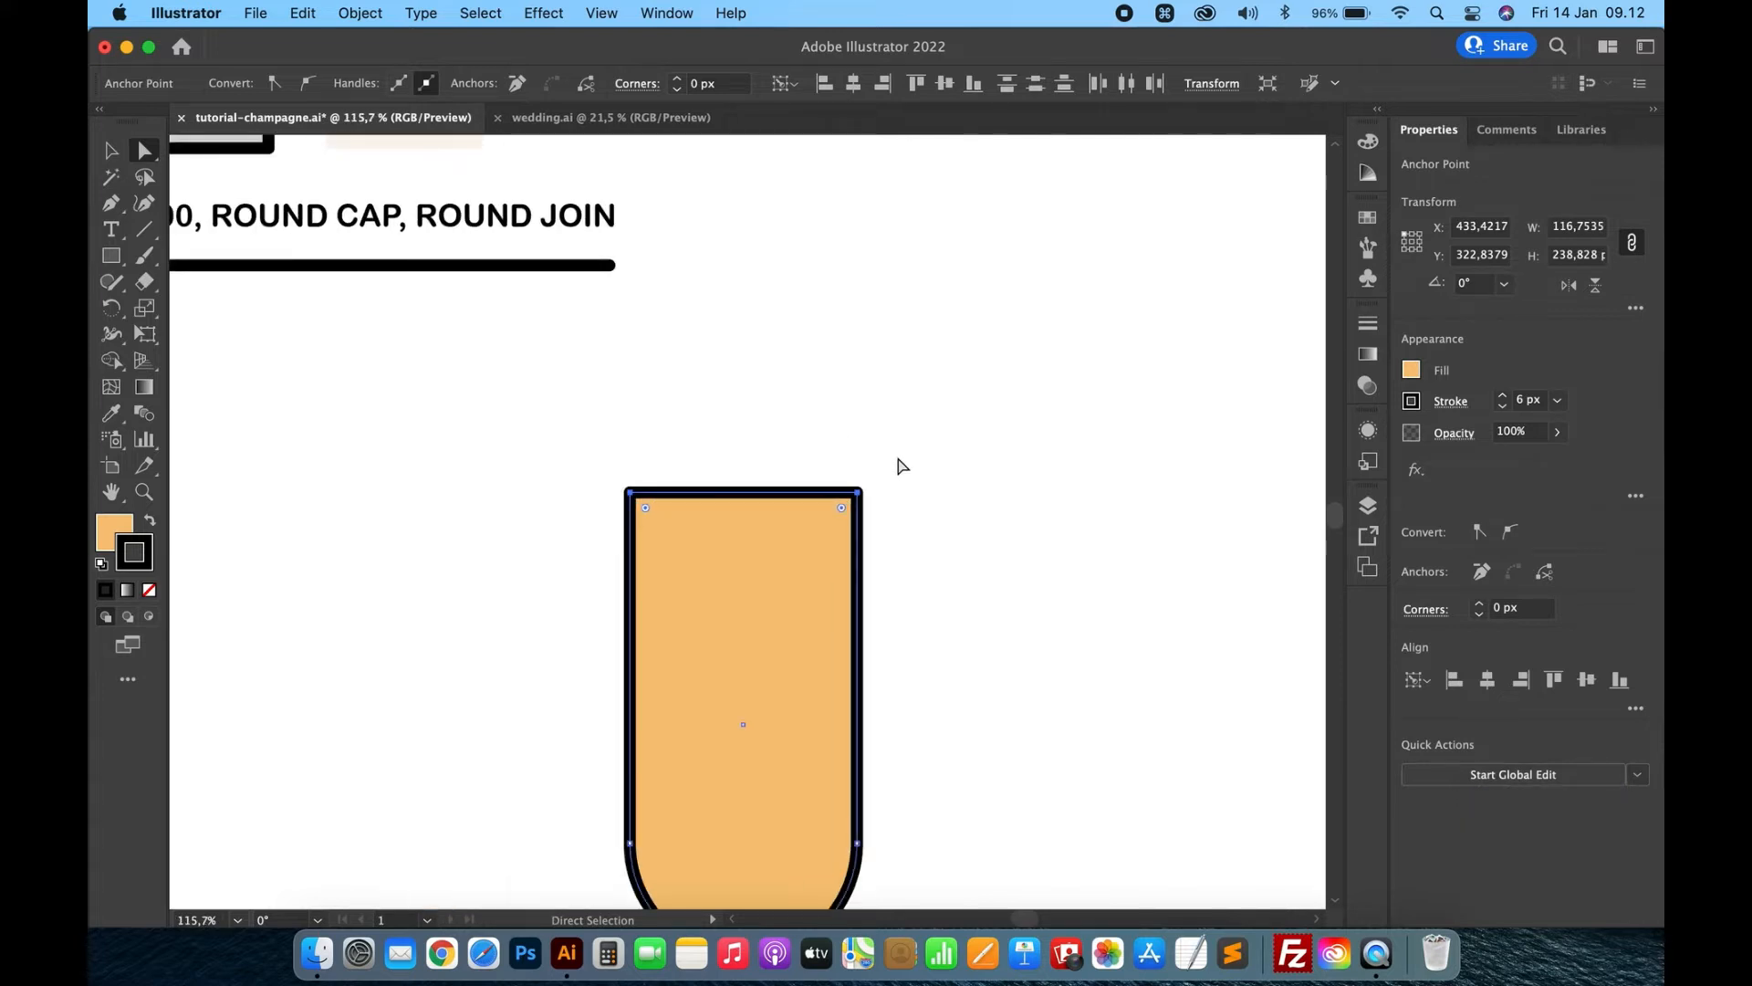
{"action": "key", "text": "shift+Down"}
{"action": "key", "text": "shift+Down"}
{"action": "key", "text": "shift+Down"}
{"action": "key", "text": "shift+Down"}
{"action": "key", "text": "shift+Down"}
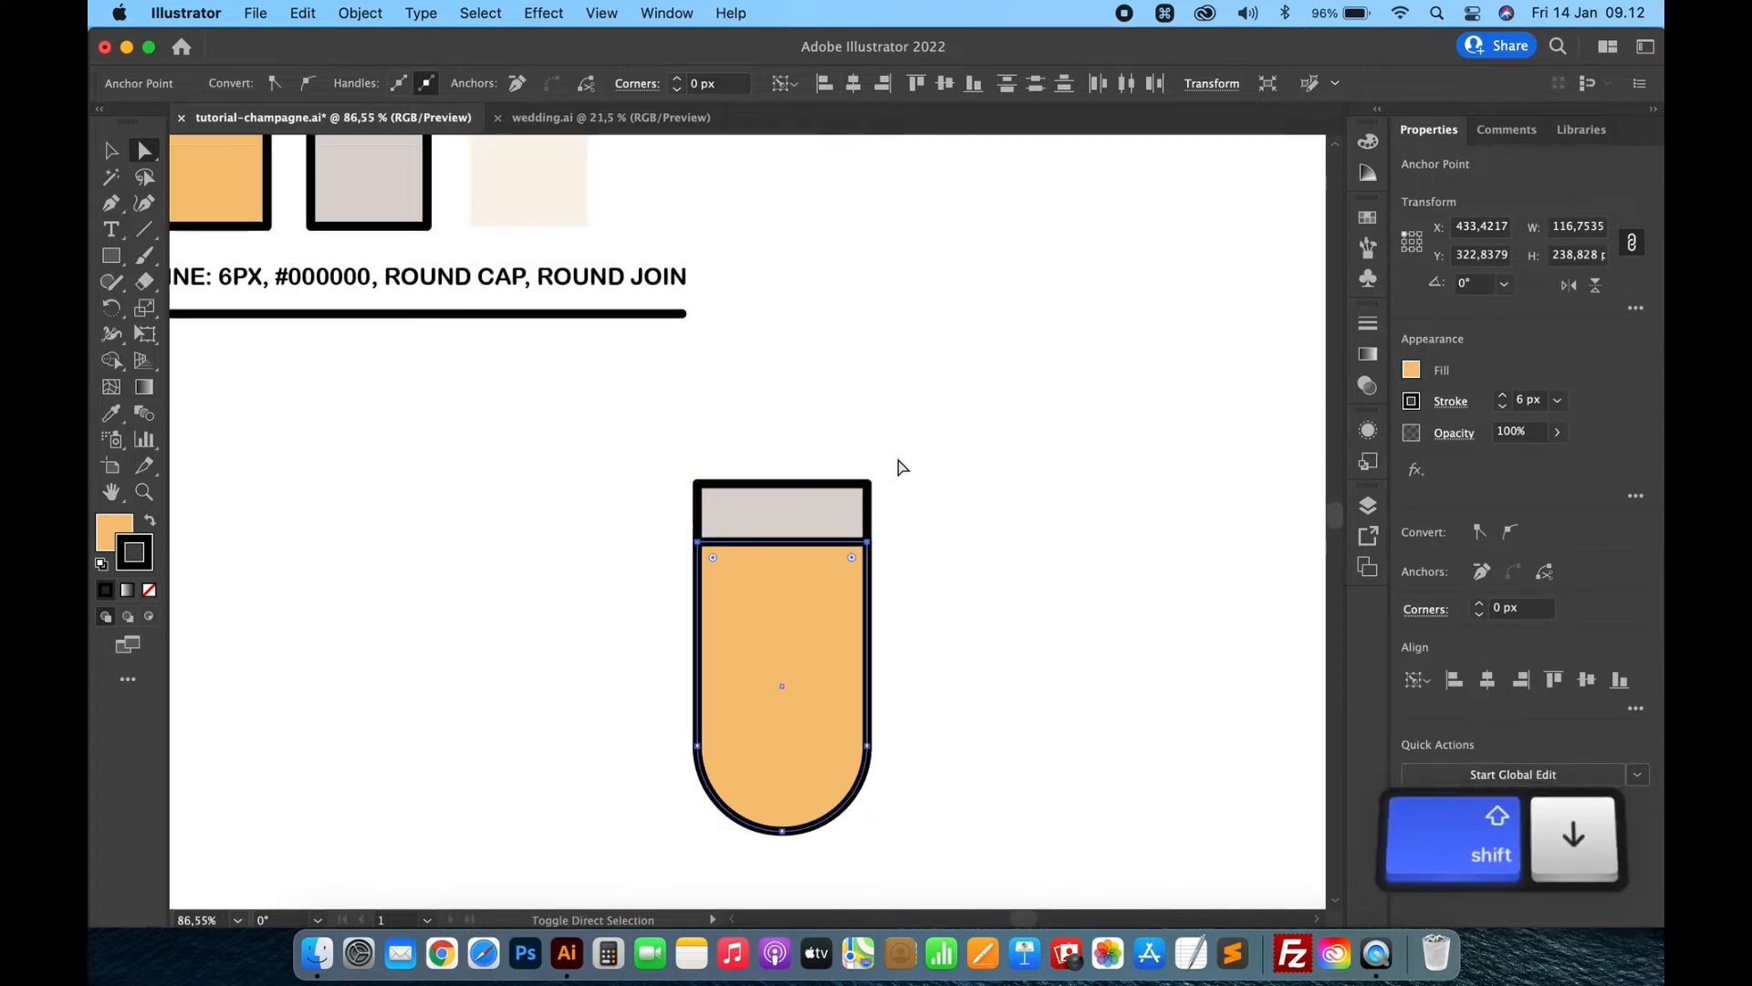
{"action": "key", "text": "shift+Down"}
{"action": "key", "text": "shift+Down"}
{"action": "key", "text": "shift+Down"}
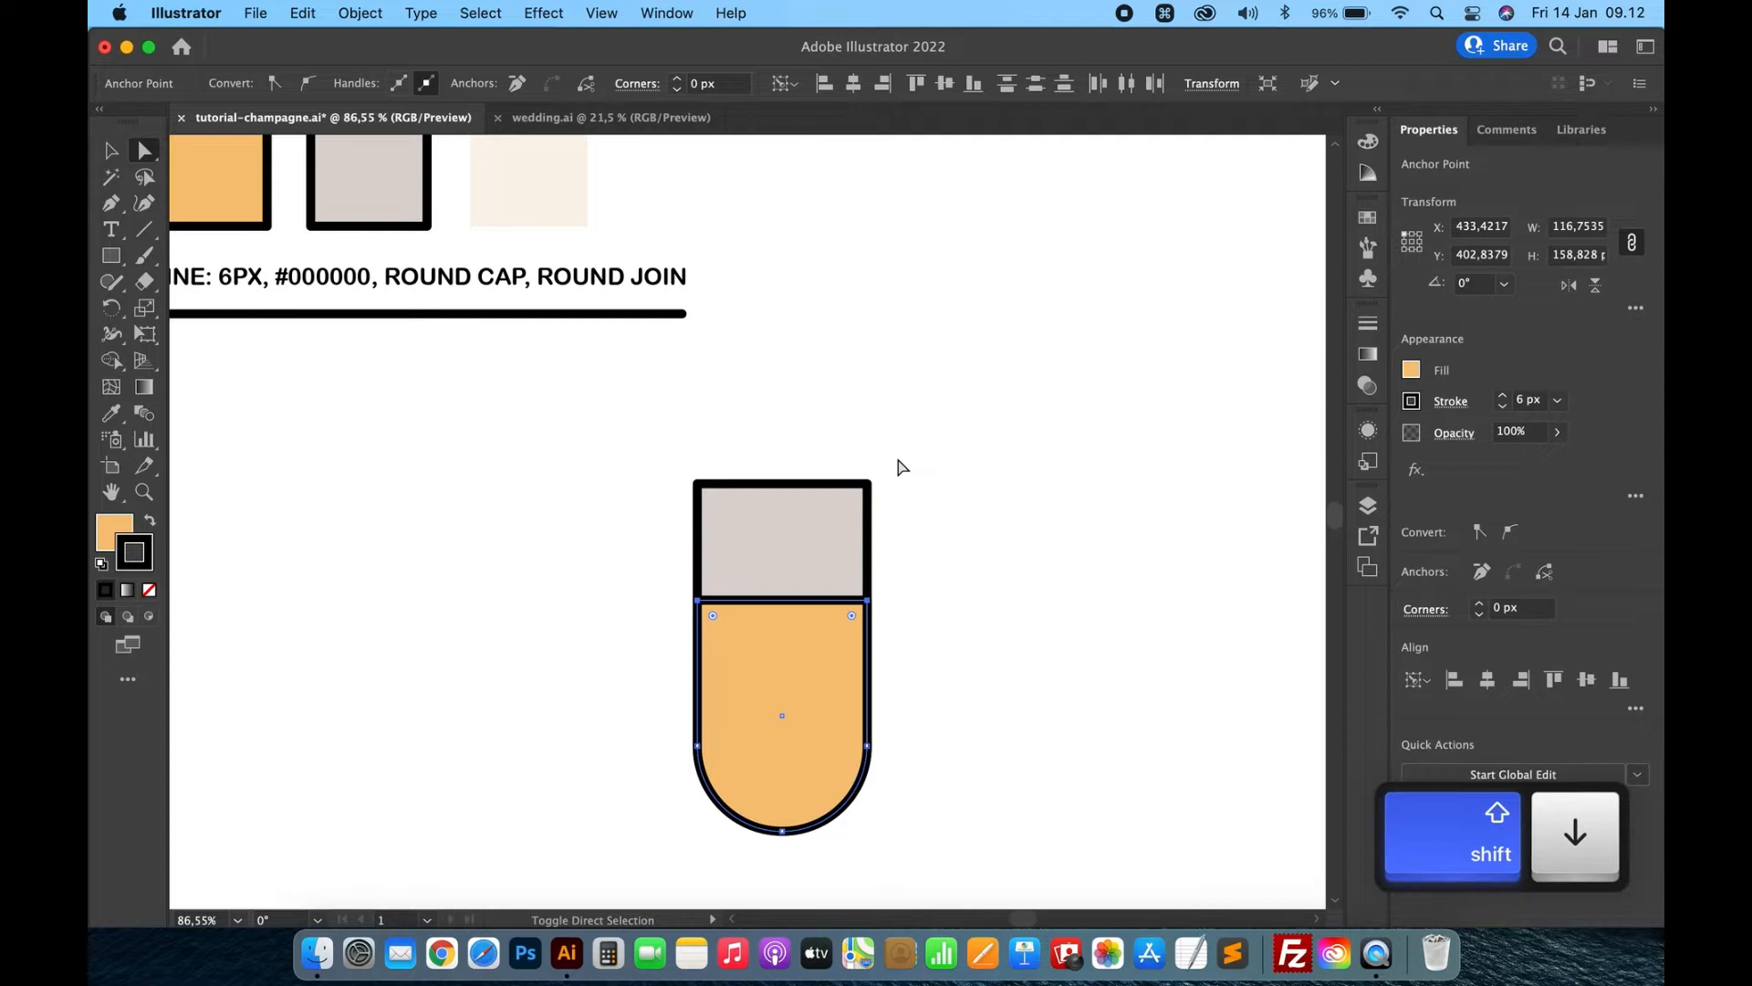
{"action": "key", "text": "shift+Up"}
{"action": "key", "text": "shift+Up"}
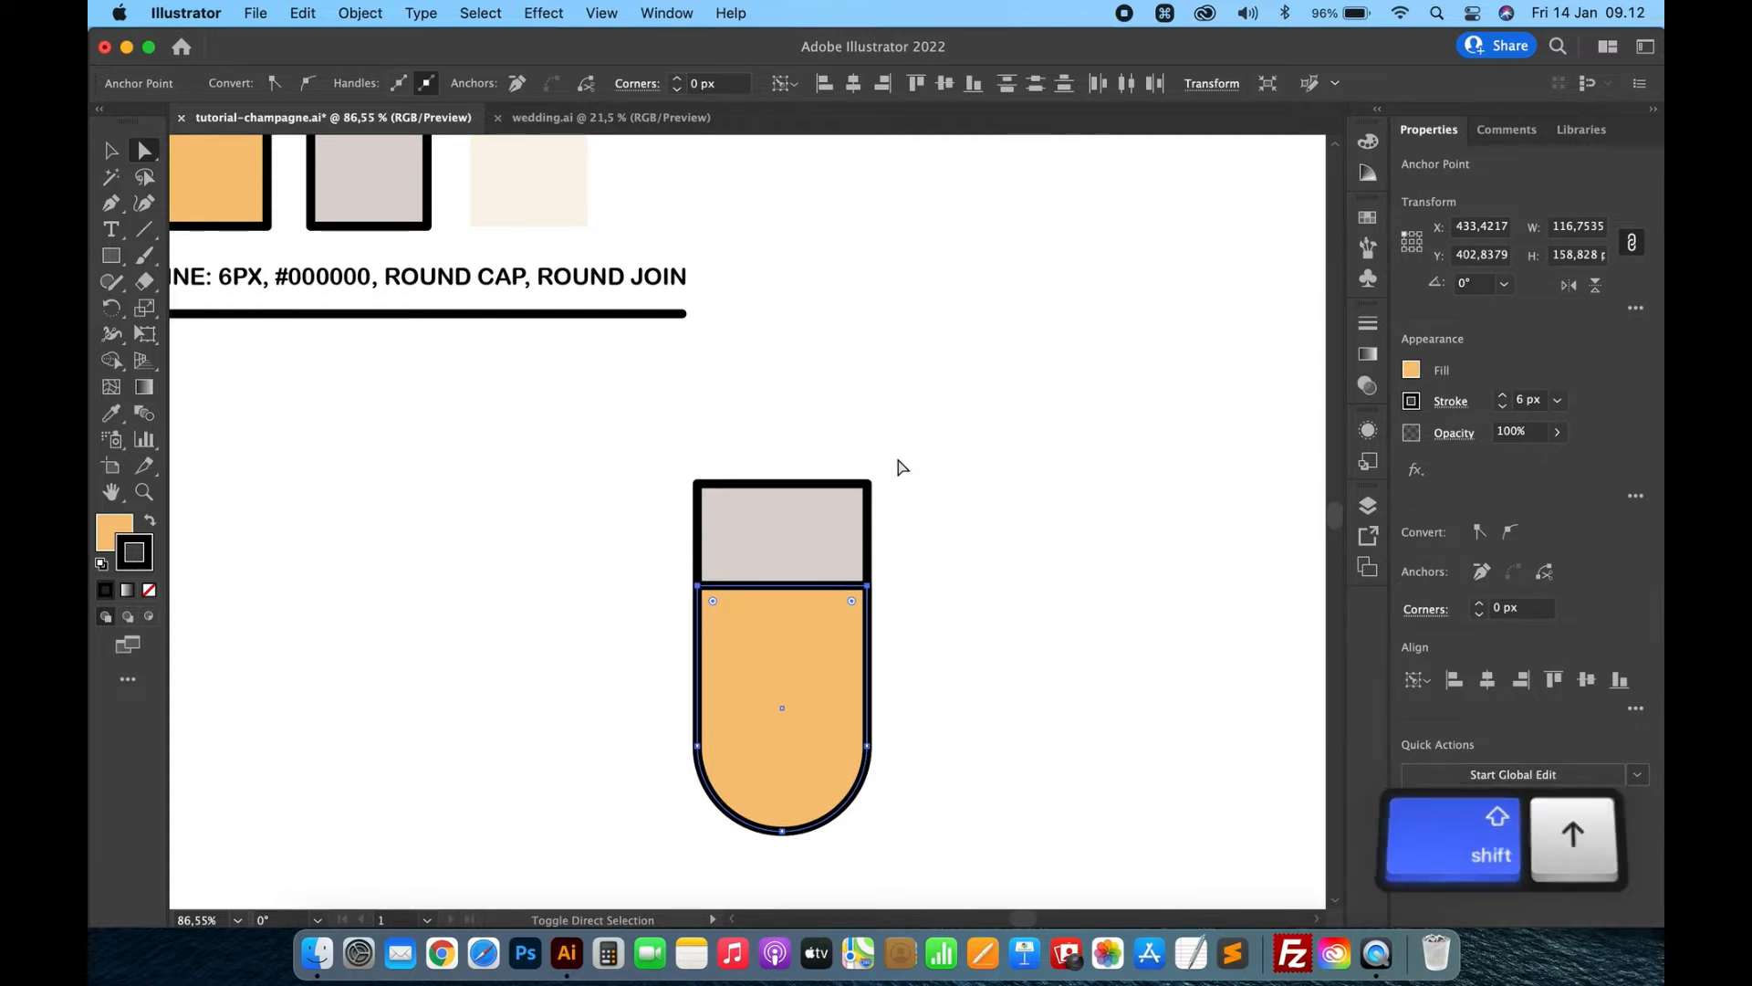
{"action": "left_click", "coordinate": [1016, 534]}
{"action": "key", "text": "super+0"}
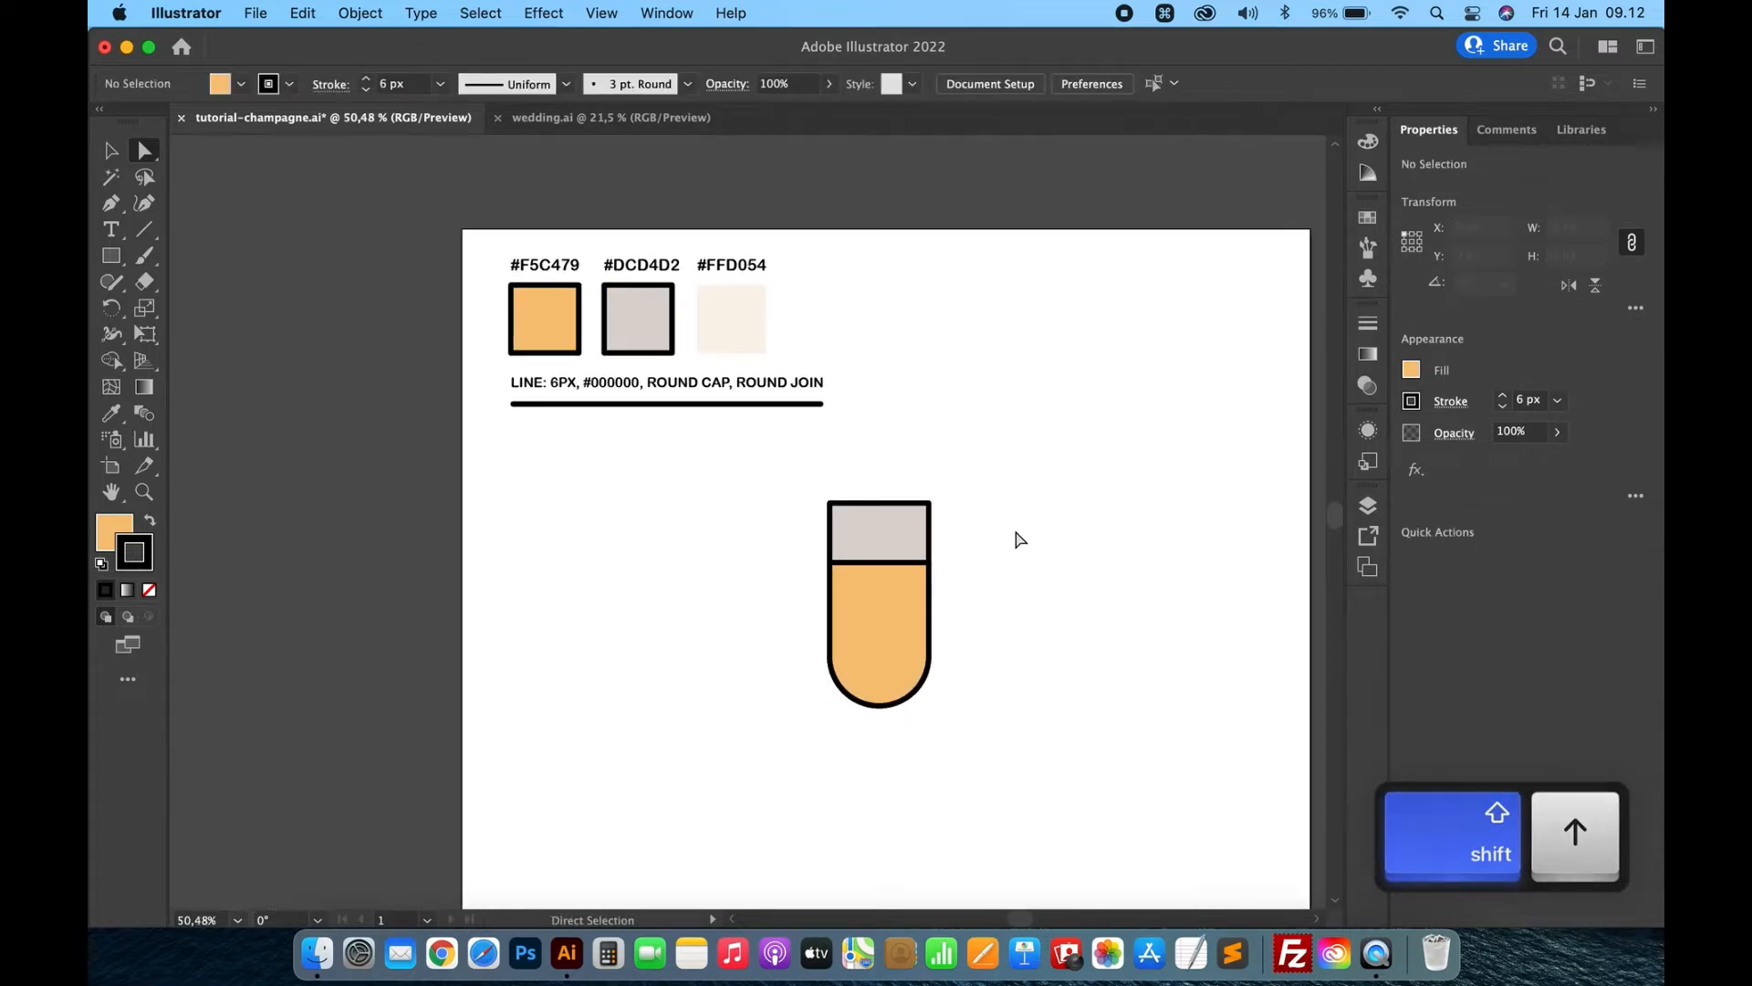
Draw a vertical stem line about 173 px long downward from the bottom centre point of the glass
{"action": "scroll", "coordinate": [1004, 534], "scroll_direction": "down", "scroll_amount": 3}
{"action": "left_click", "coordinate": [145, 236]}
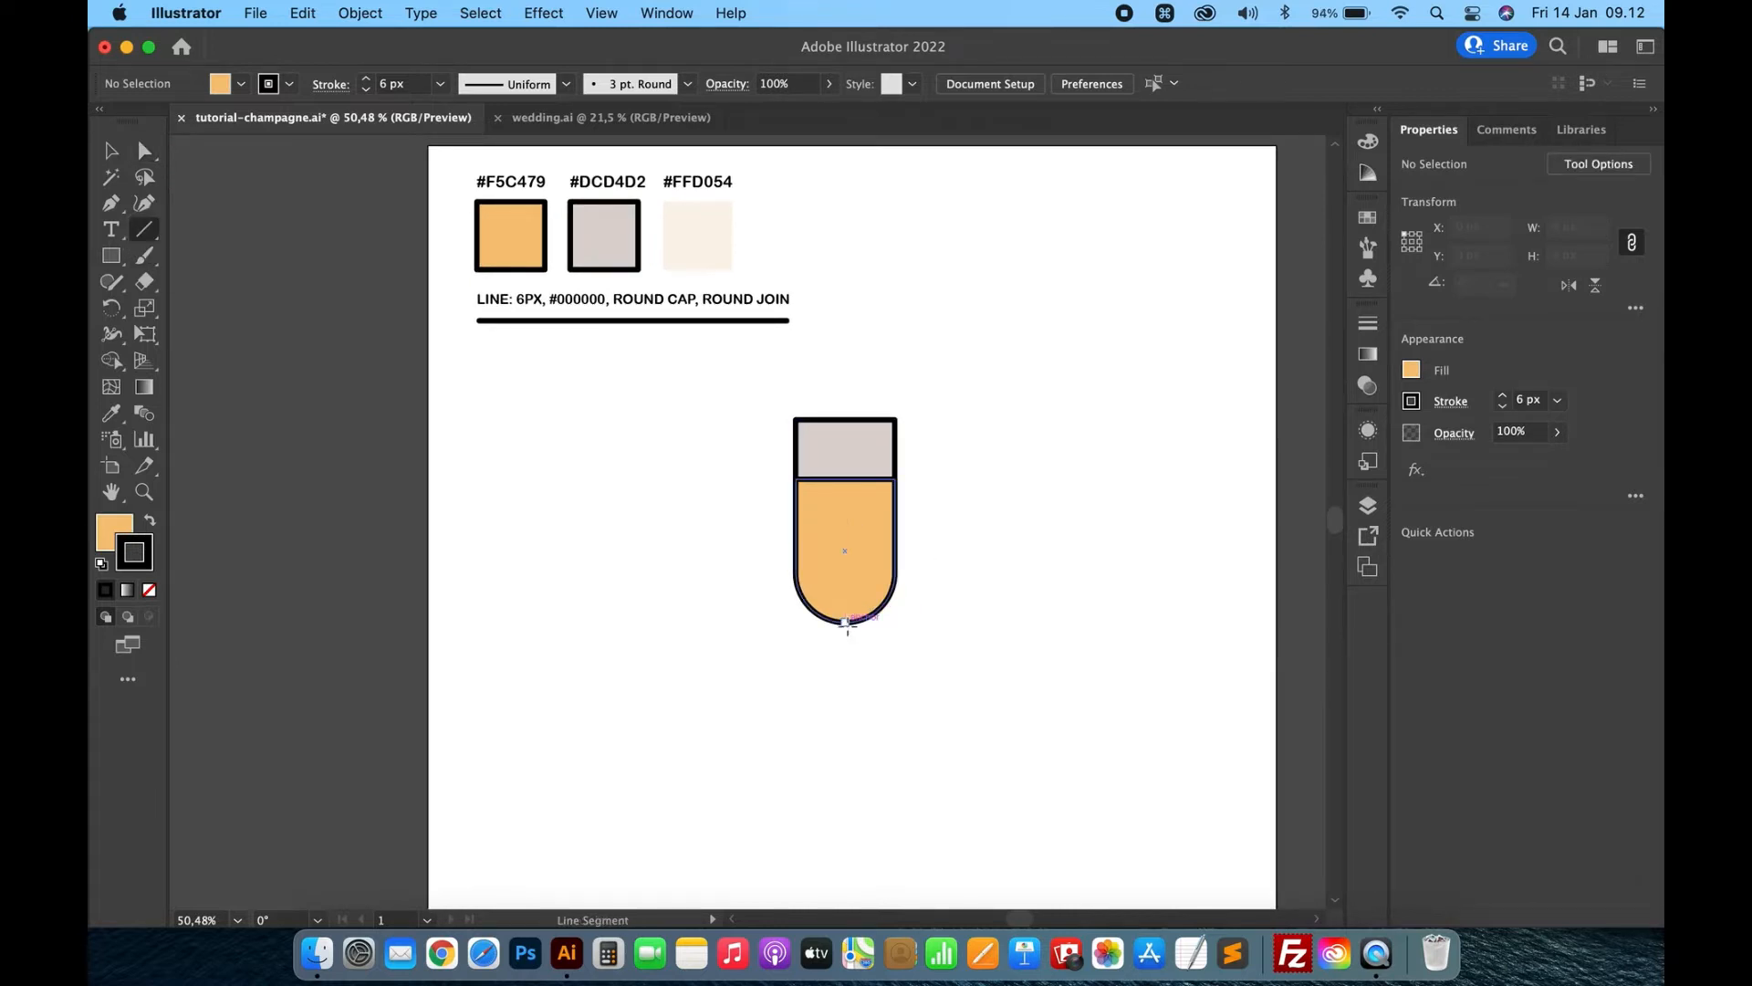
{"action": "left_click_drag", "start_coordinate": [846, 623], "coordinate": [846, 770]}
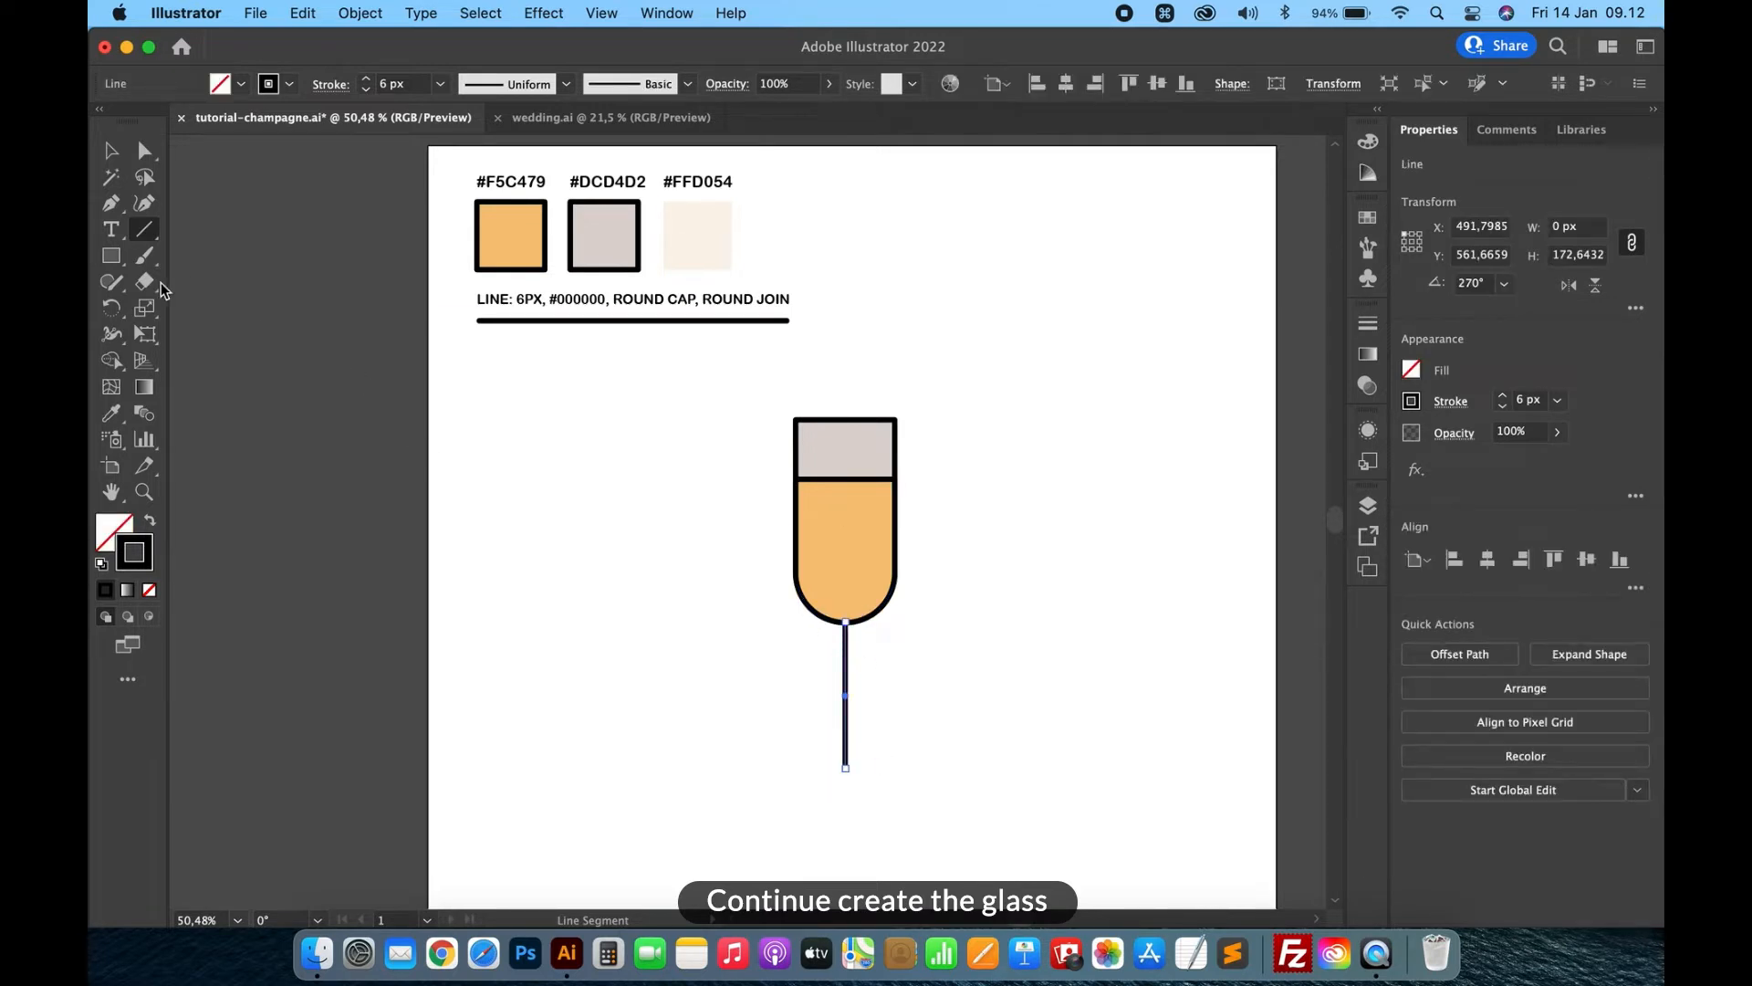
Draw a base rectangle about 100 by 23 px, centred on the stem's axis just below its lower end
{"action": "left_click", "coordinate": [111, 257]}
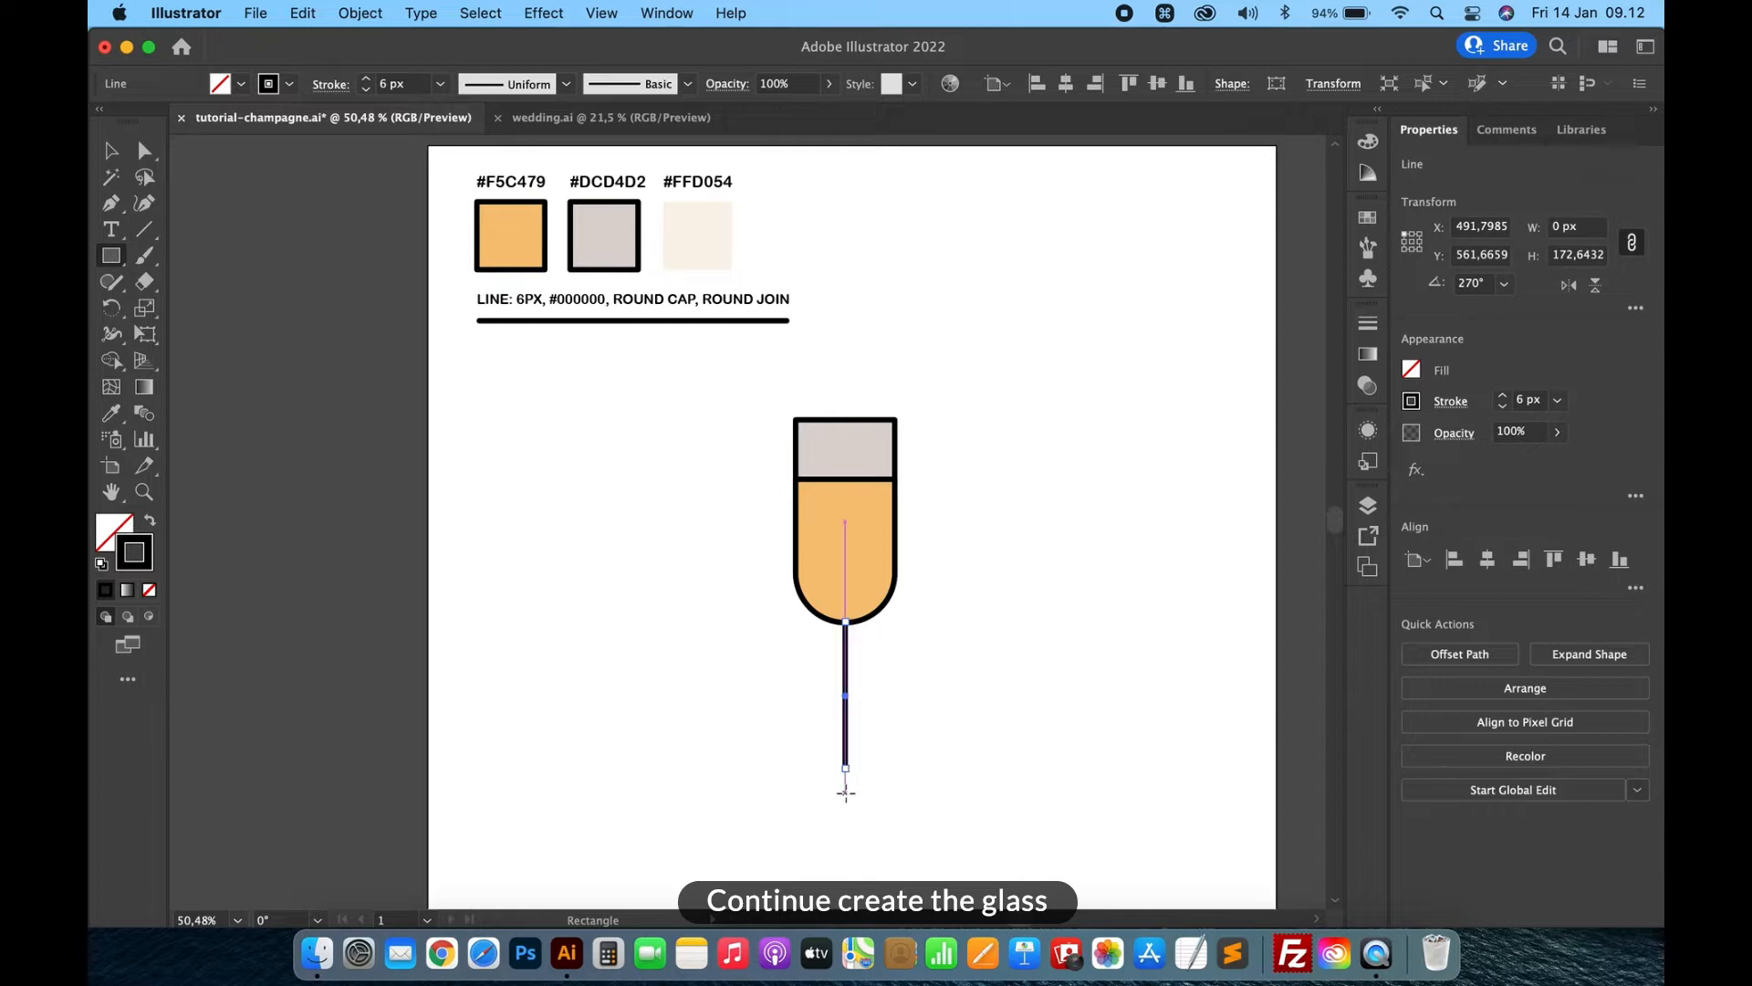
{"action": "key", "text": "alt"}
{"action": "left_click_drag", "start_coordinate": [846, 792], "coordinate": [890, 781]}
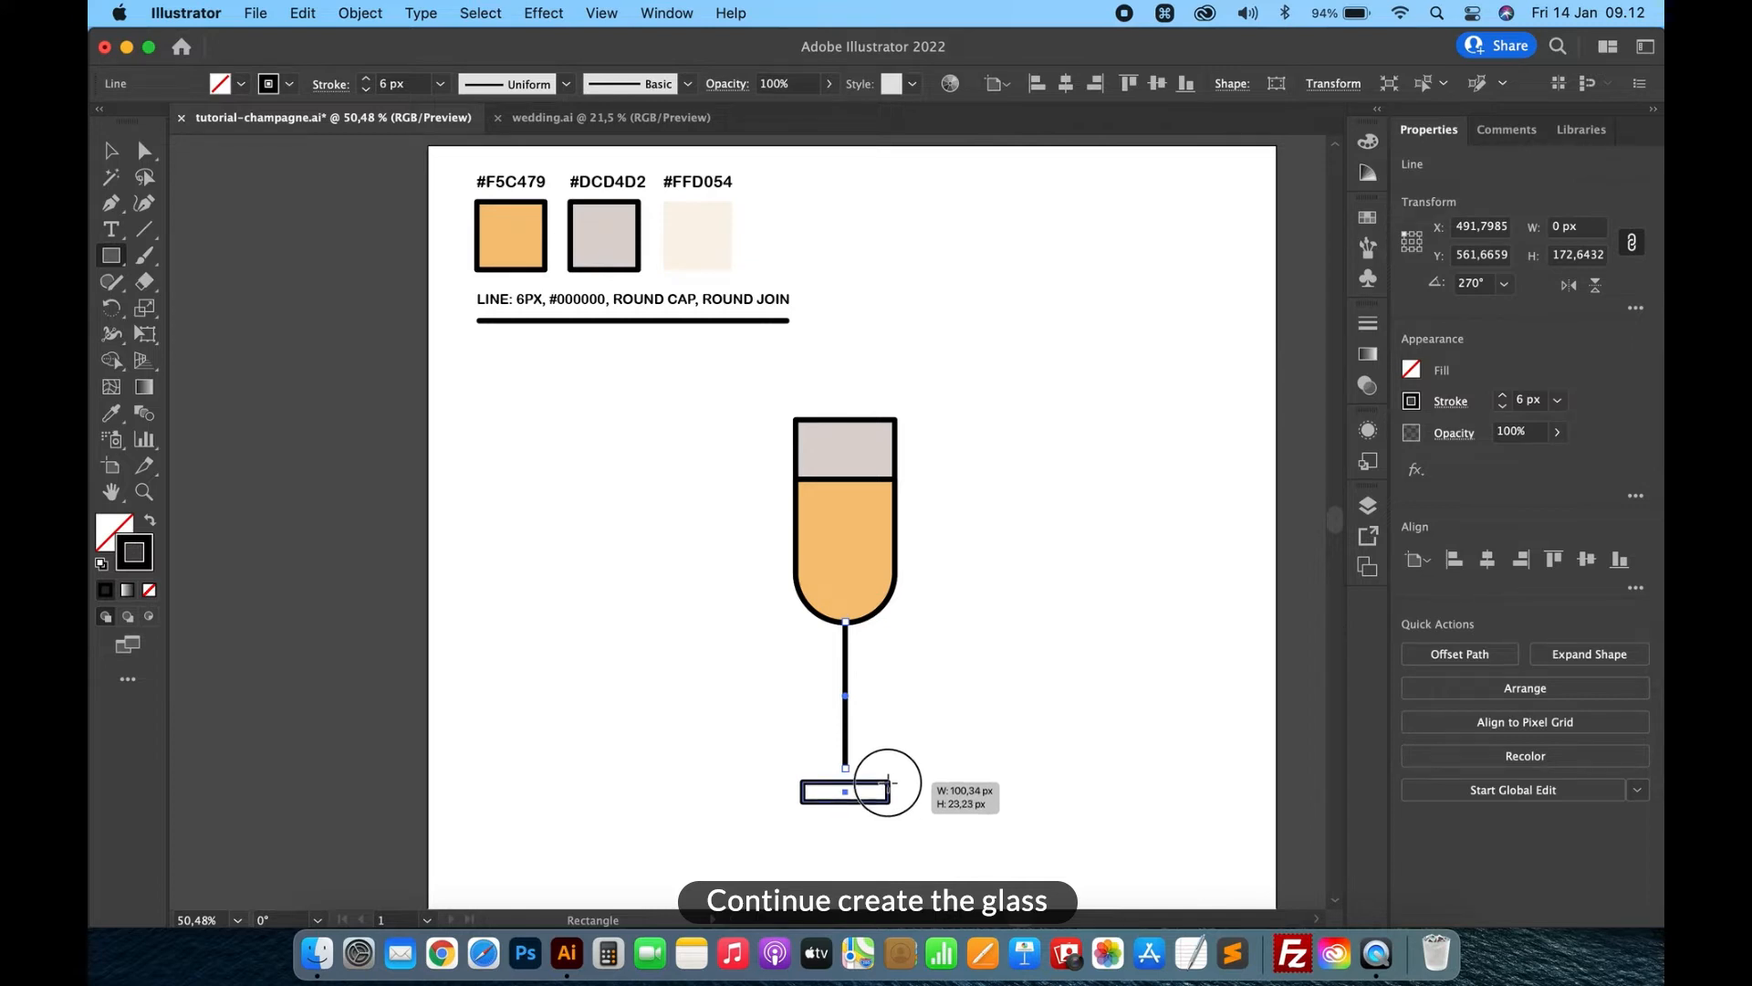
Finish the base rectangle at about 103 by 23 px, and move each of its two top corners 30 px inward to form a trapezoid
{"action": "left_click_drag", "start_coordinate": [890, 782], "coordinate": [890, 780]}
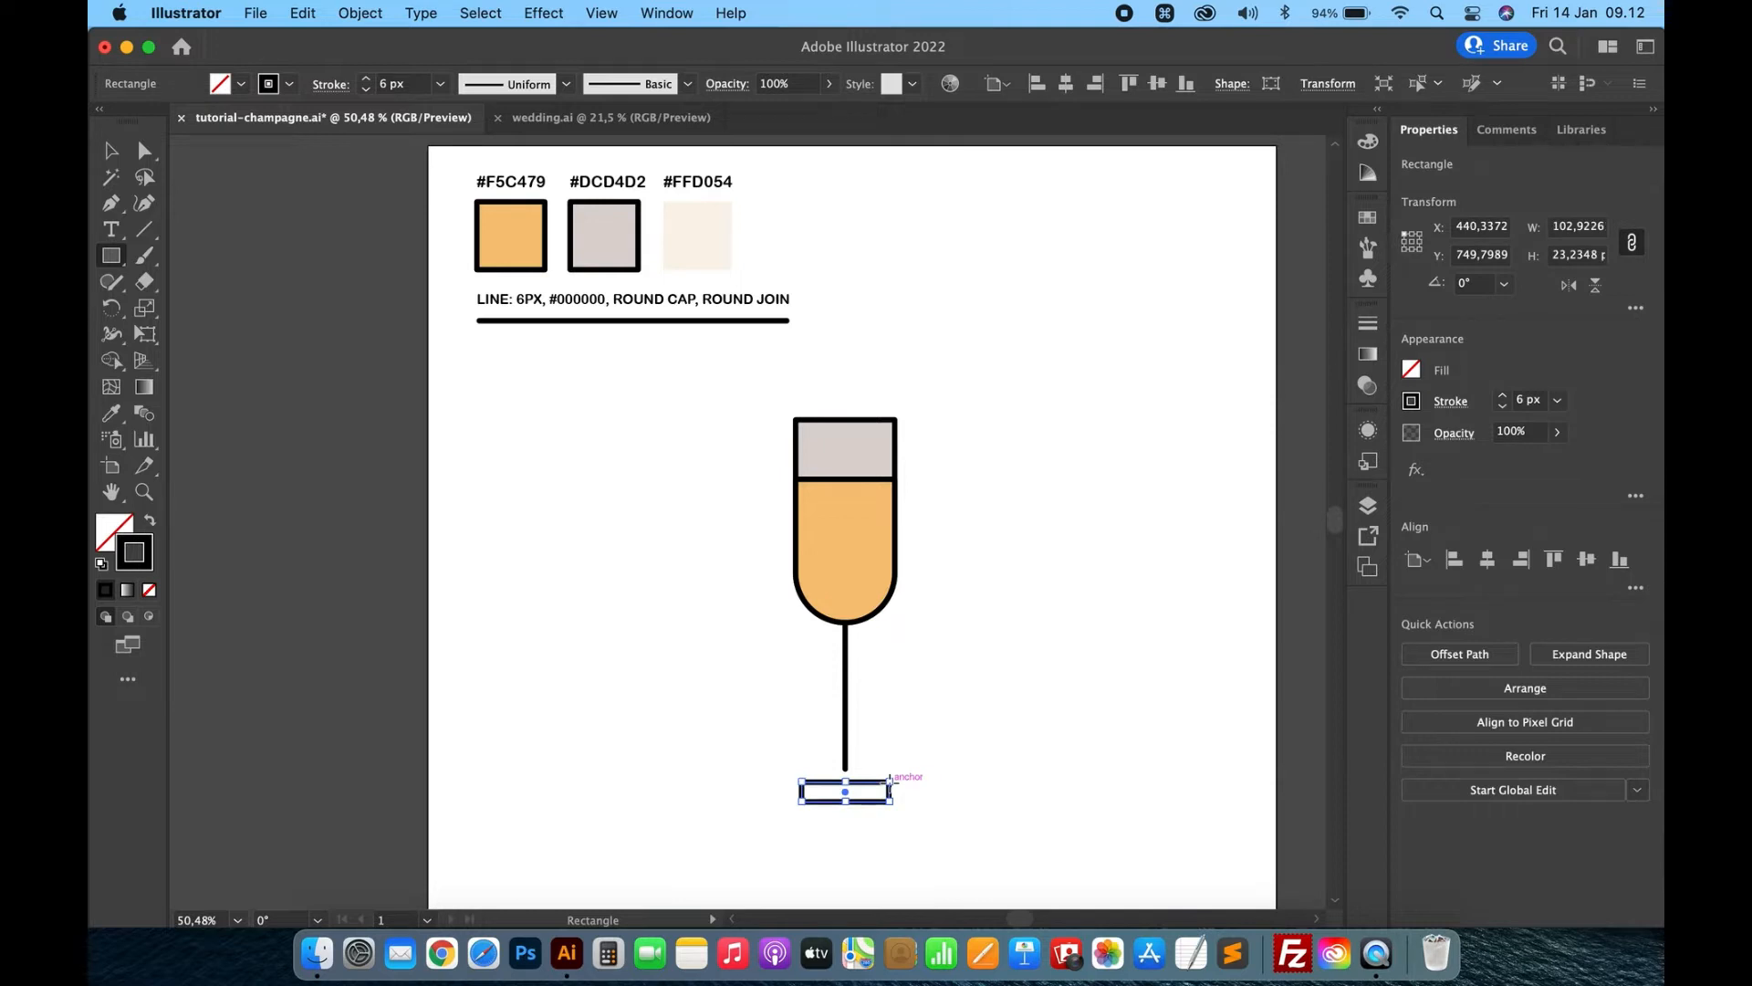
{"action": "key", "text": "a"}
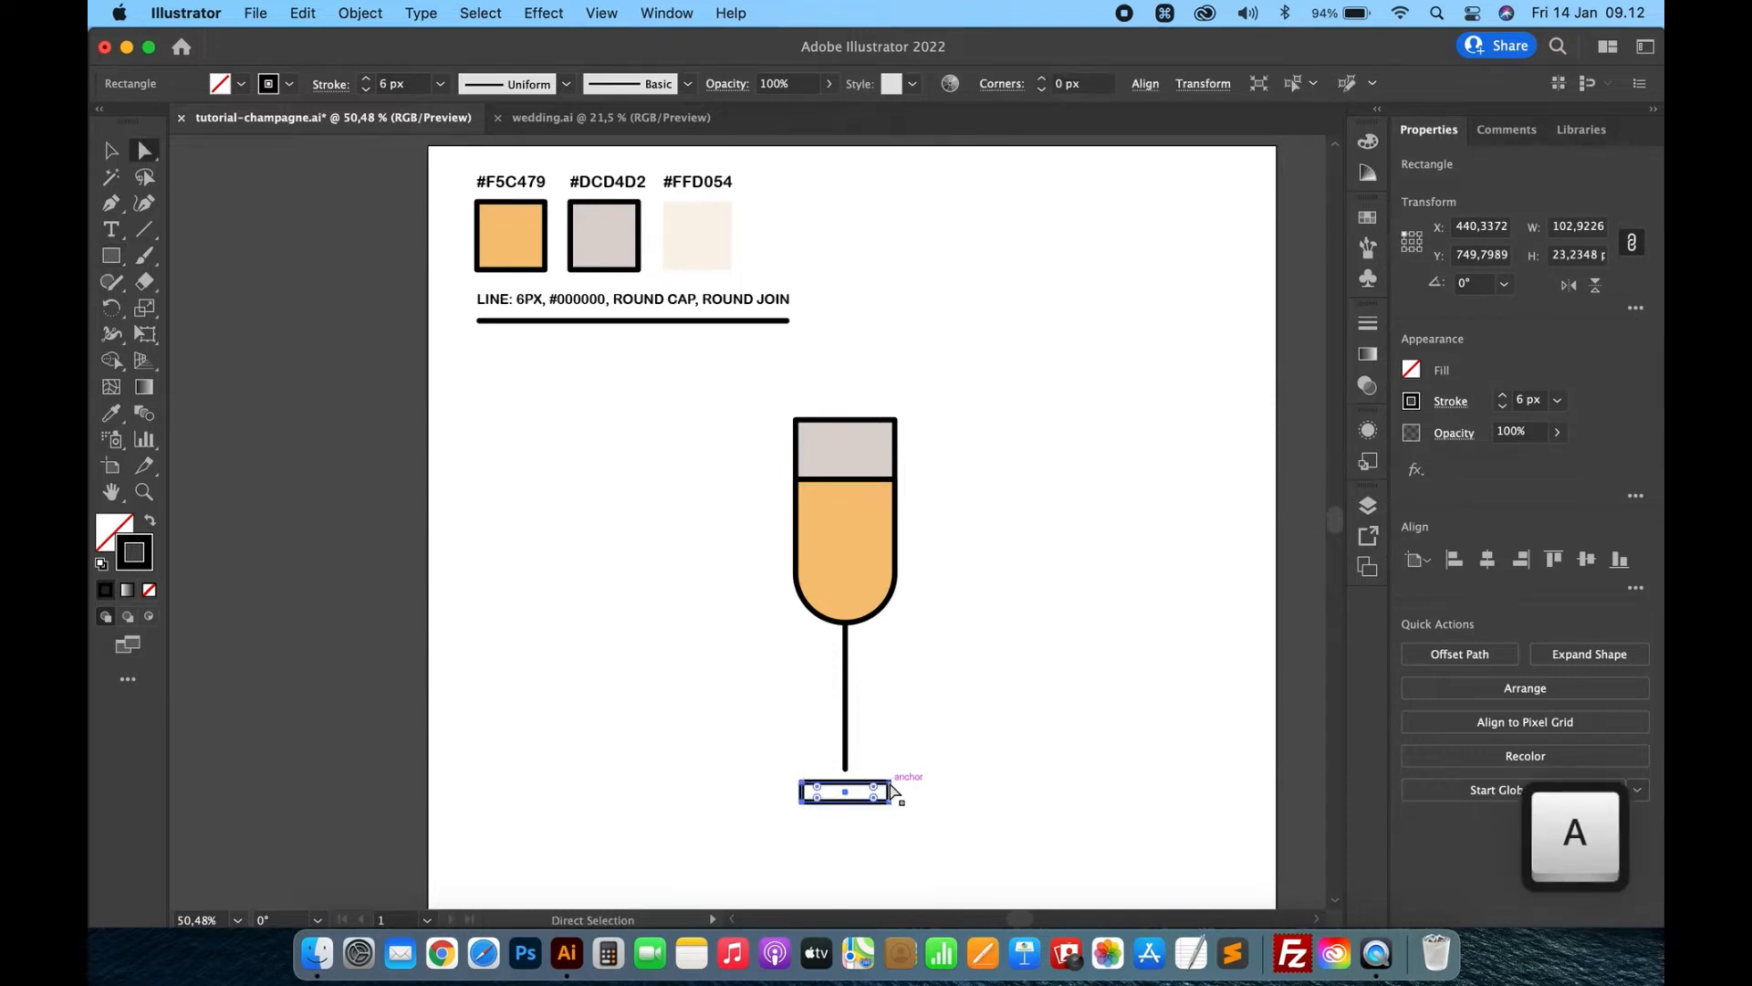
{"action": "left_click", "coordinate": [892, 783]}
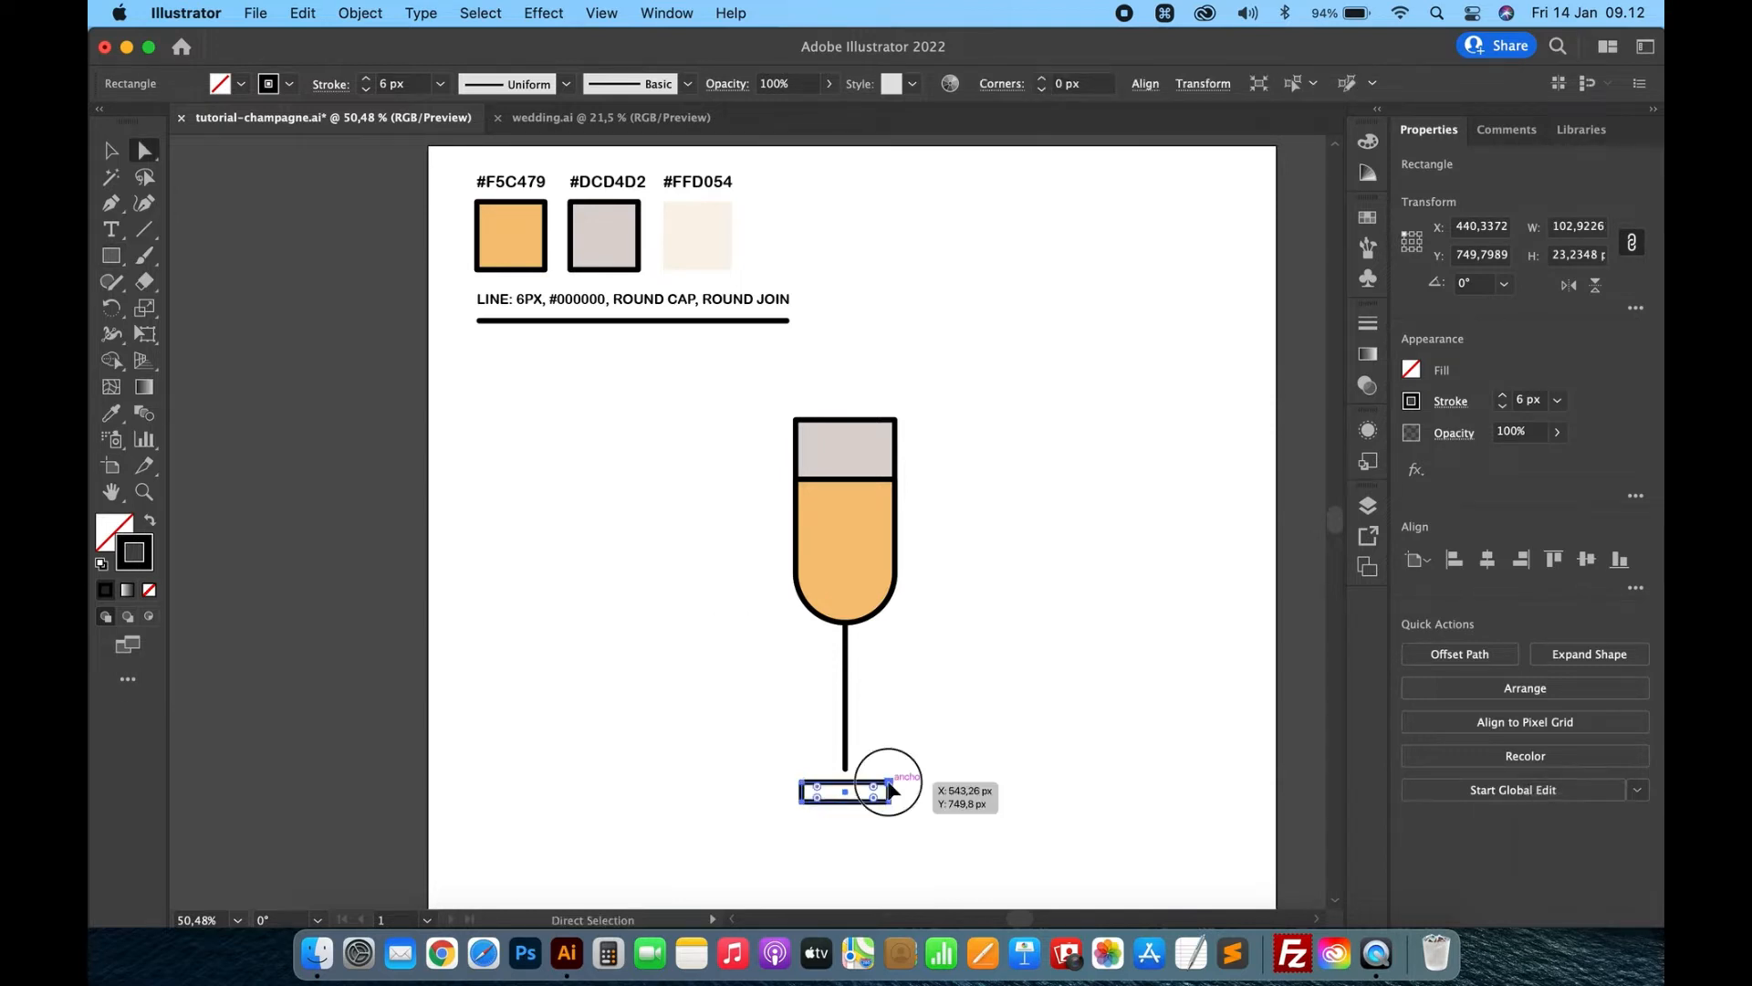
{"action": "key", "text": "shift+Left"}
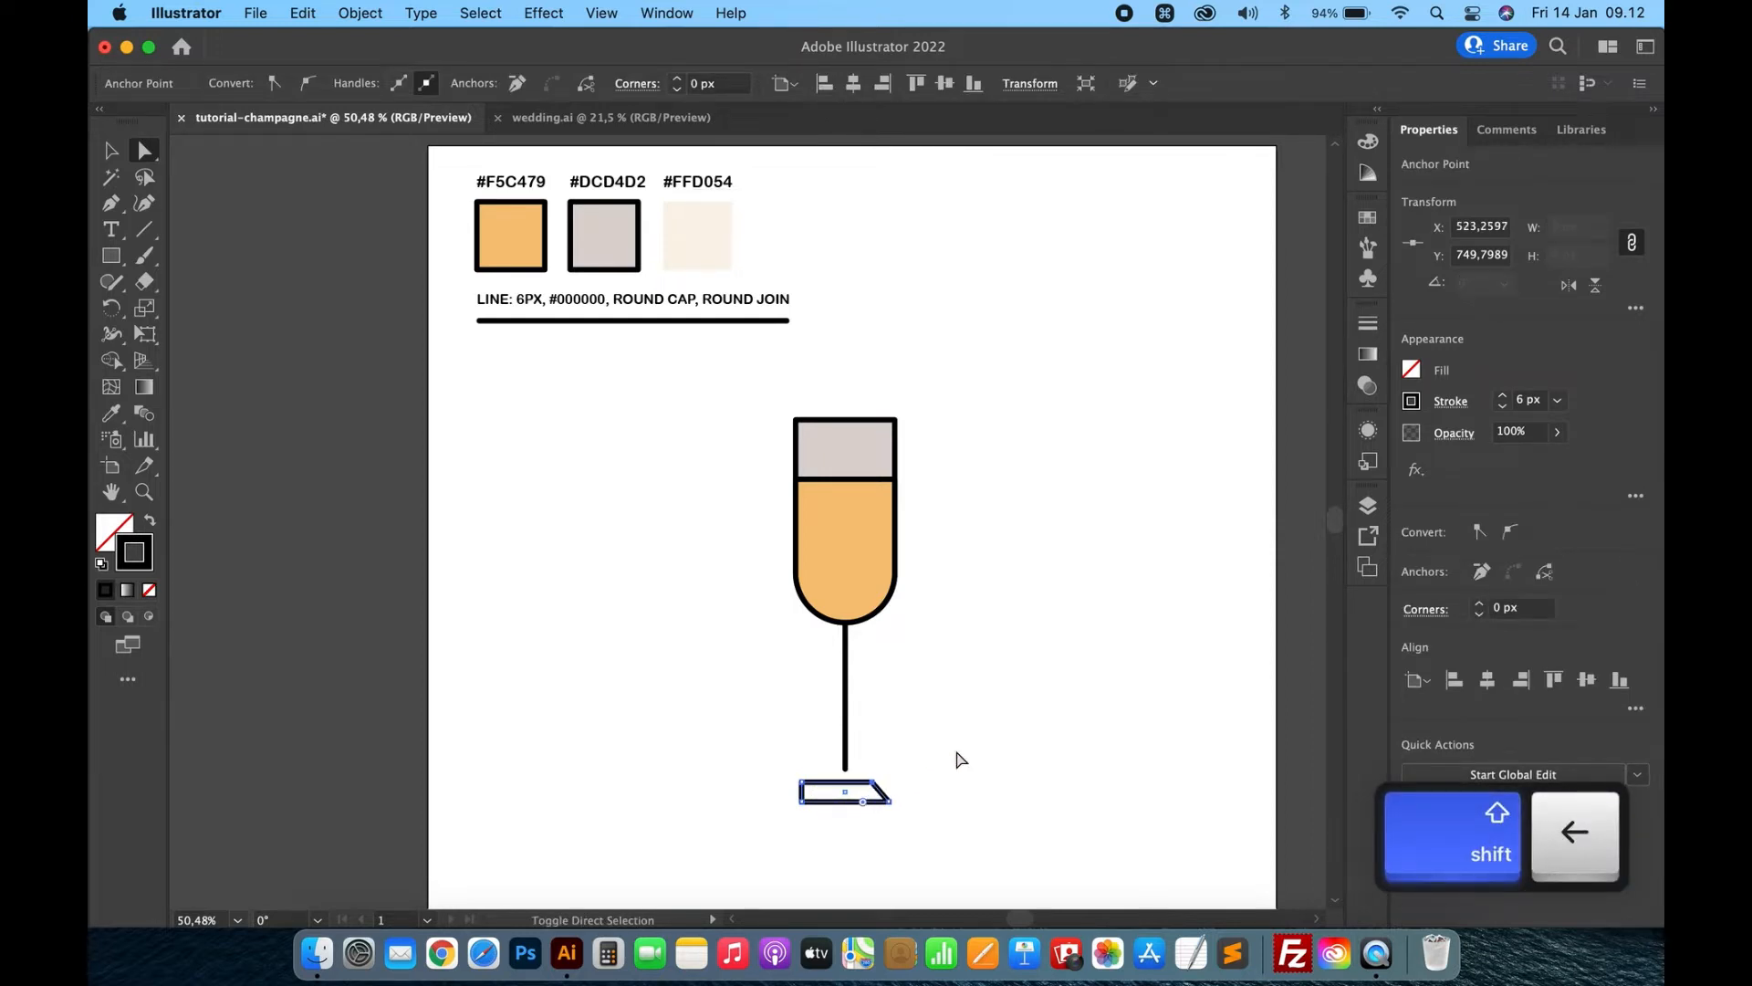
{"action": "key", "text": "shift+Left"}
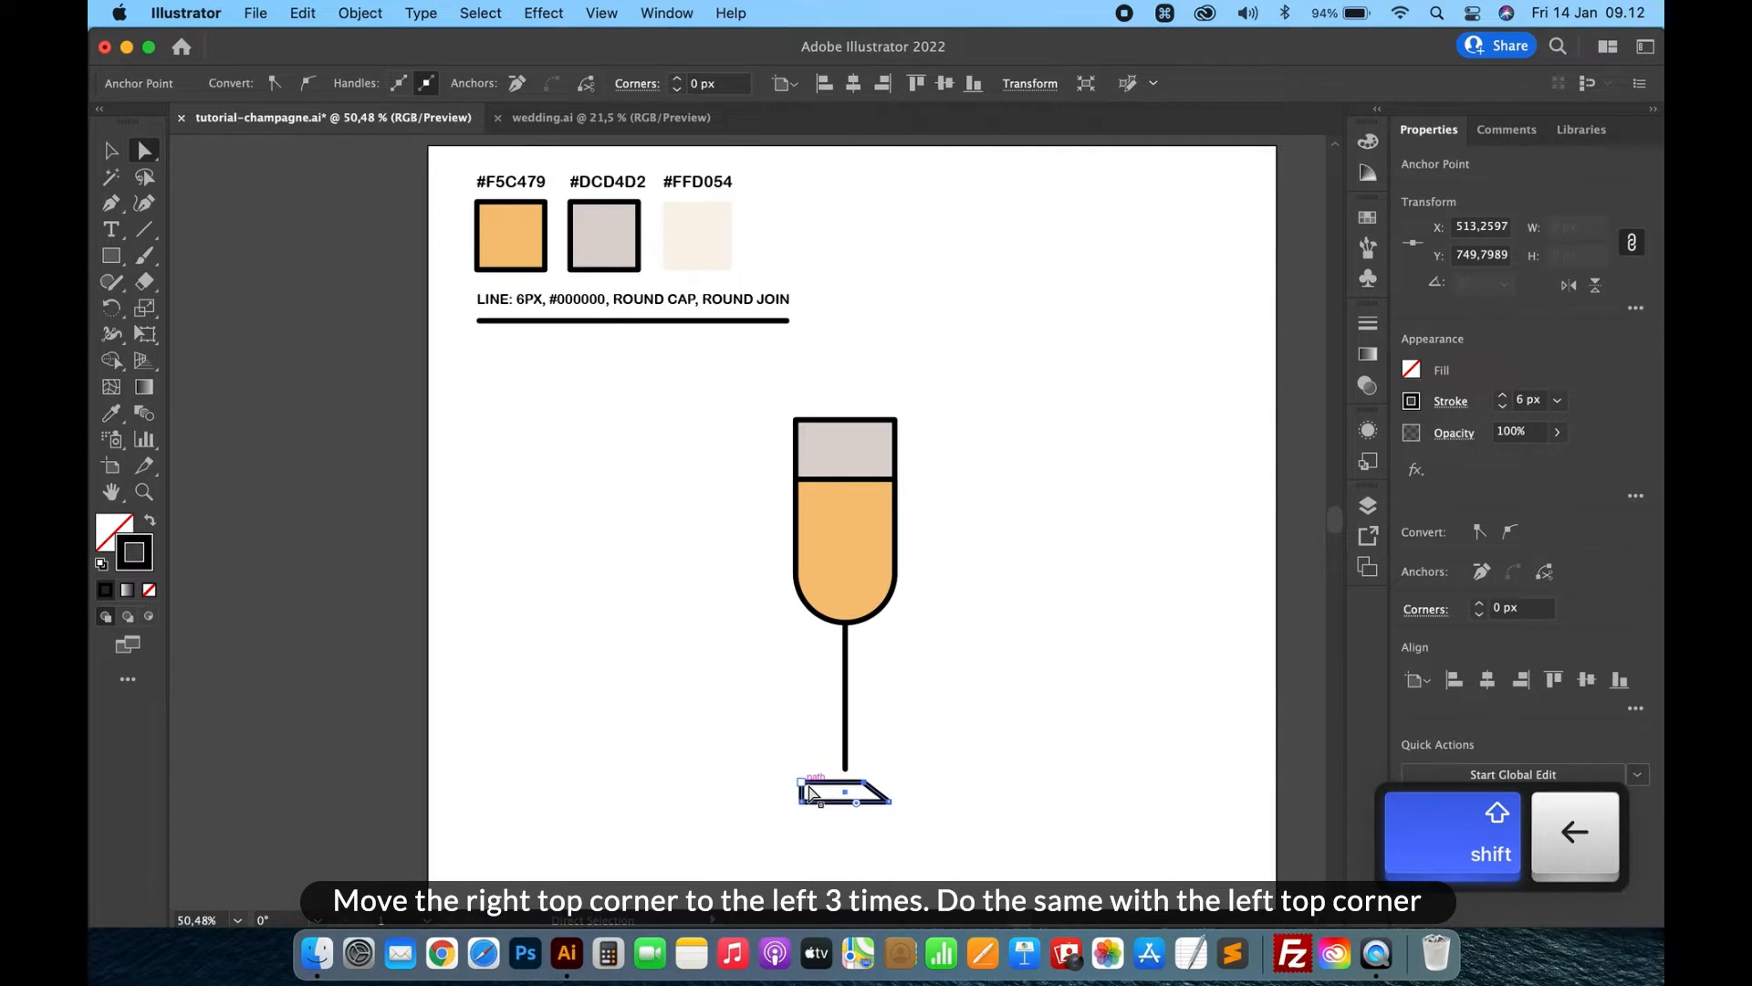
{"action": "left_click", "coordinate": [809, 786]}
{"action": "key", "text": "shift+Right"}
{"action": "key", "text": "shift+Right"}
{"action": "key", "text": "shift+Right"}
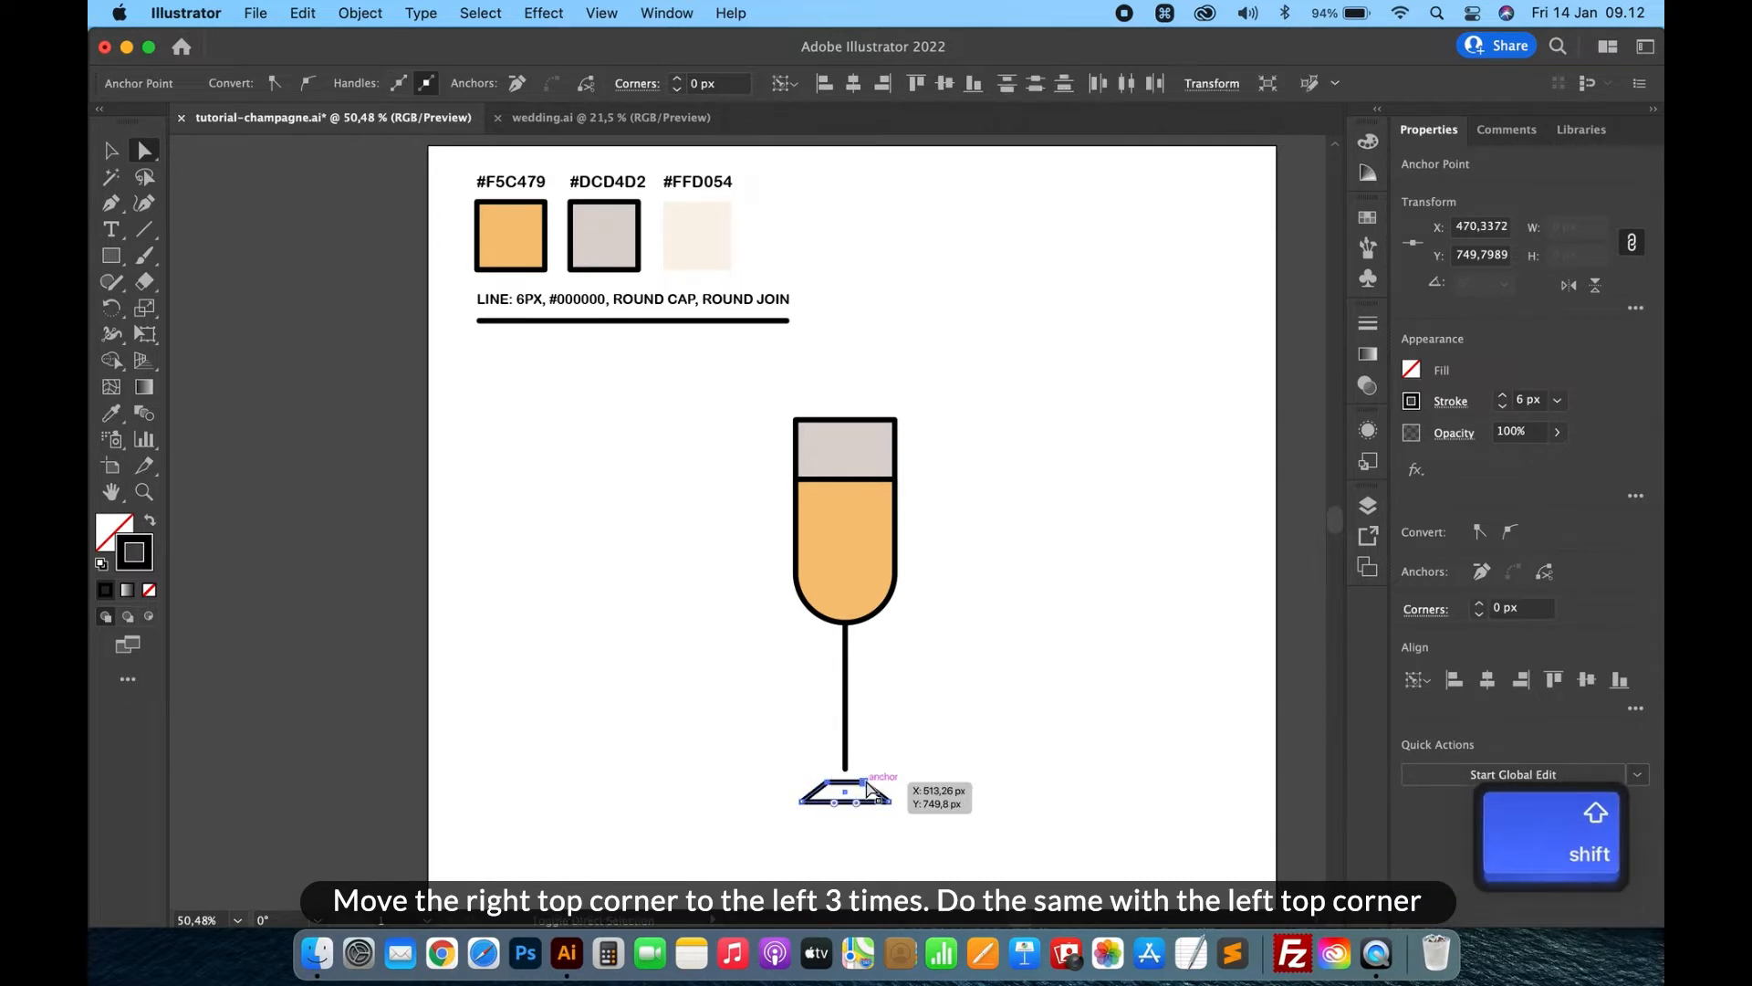
Round the base's two top corners to a radius of about 63 px, forming a dome, and lower the dome's top point by 2 px
{"action": "left_click", "coordinate": [865, 782], "text": "shift"}
{"action": "left_click_drag", "start_coordinate": [855, 804], "coordinate": [806, 885]}
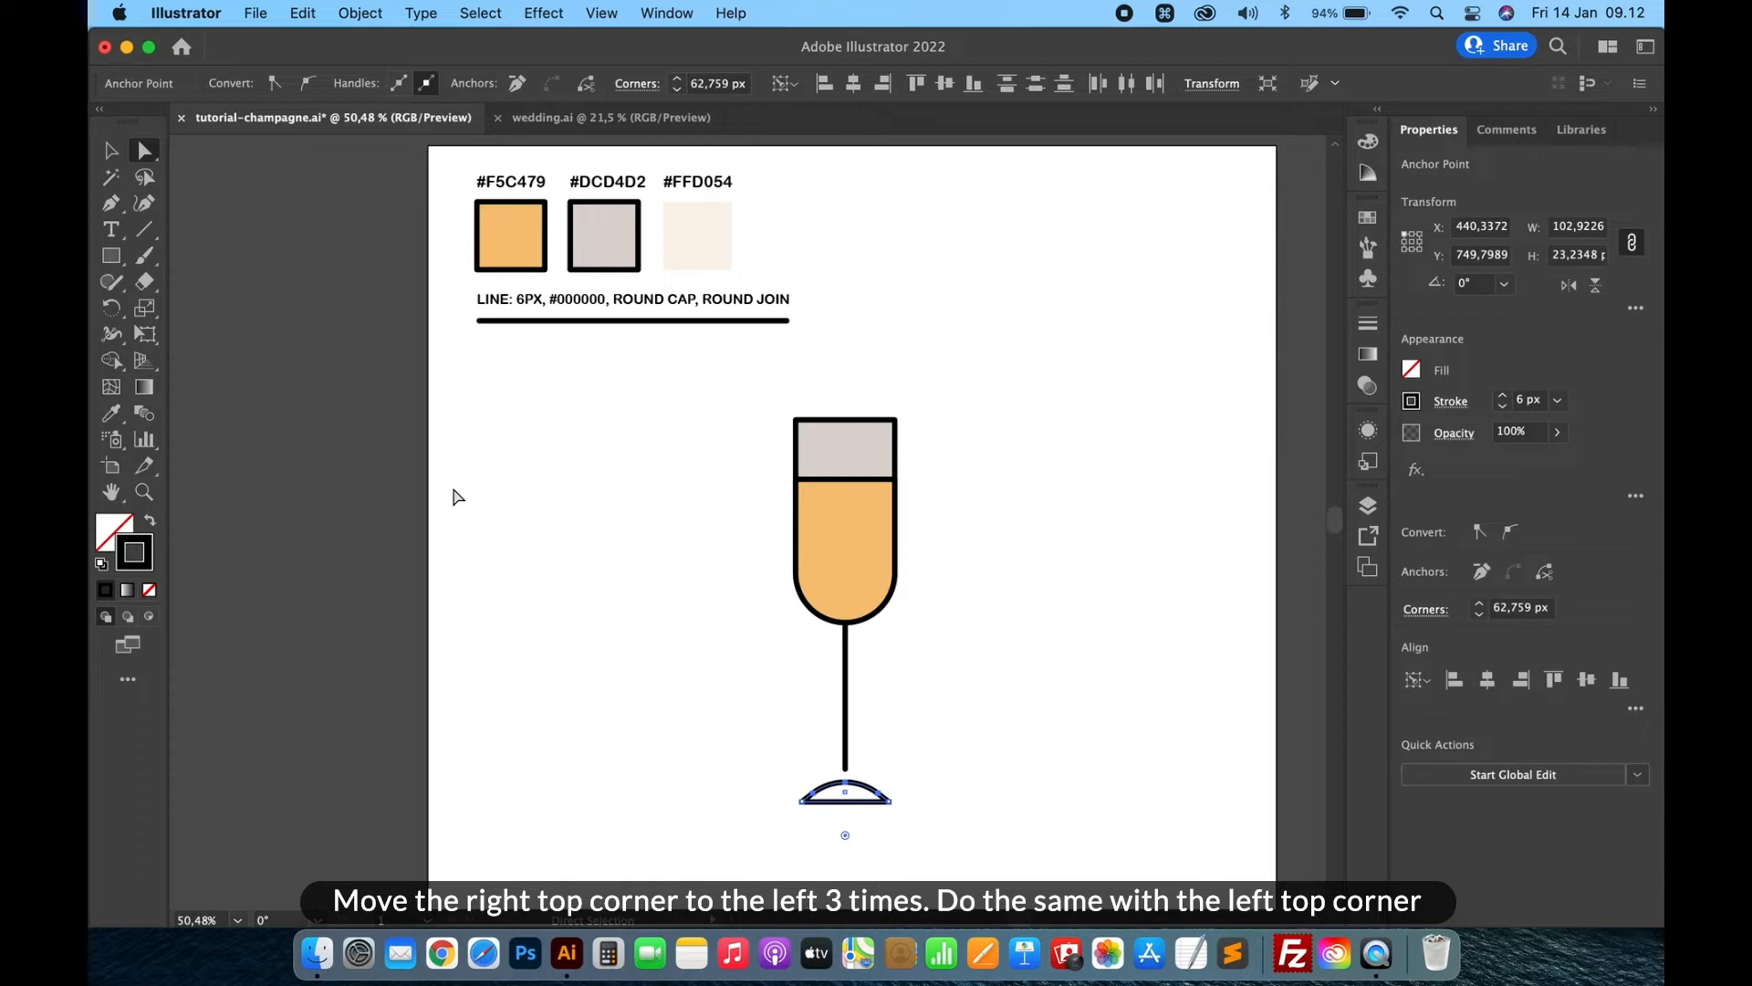
{"action": "scroll", "coordinate": [873, 778], "scroll_direction": "up", "scroll_amount": 3}
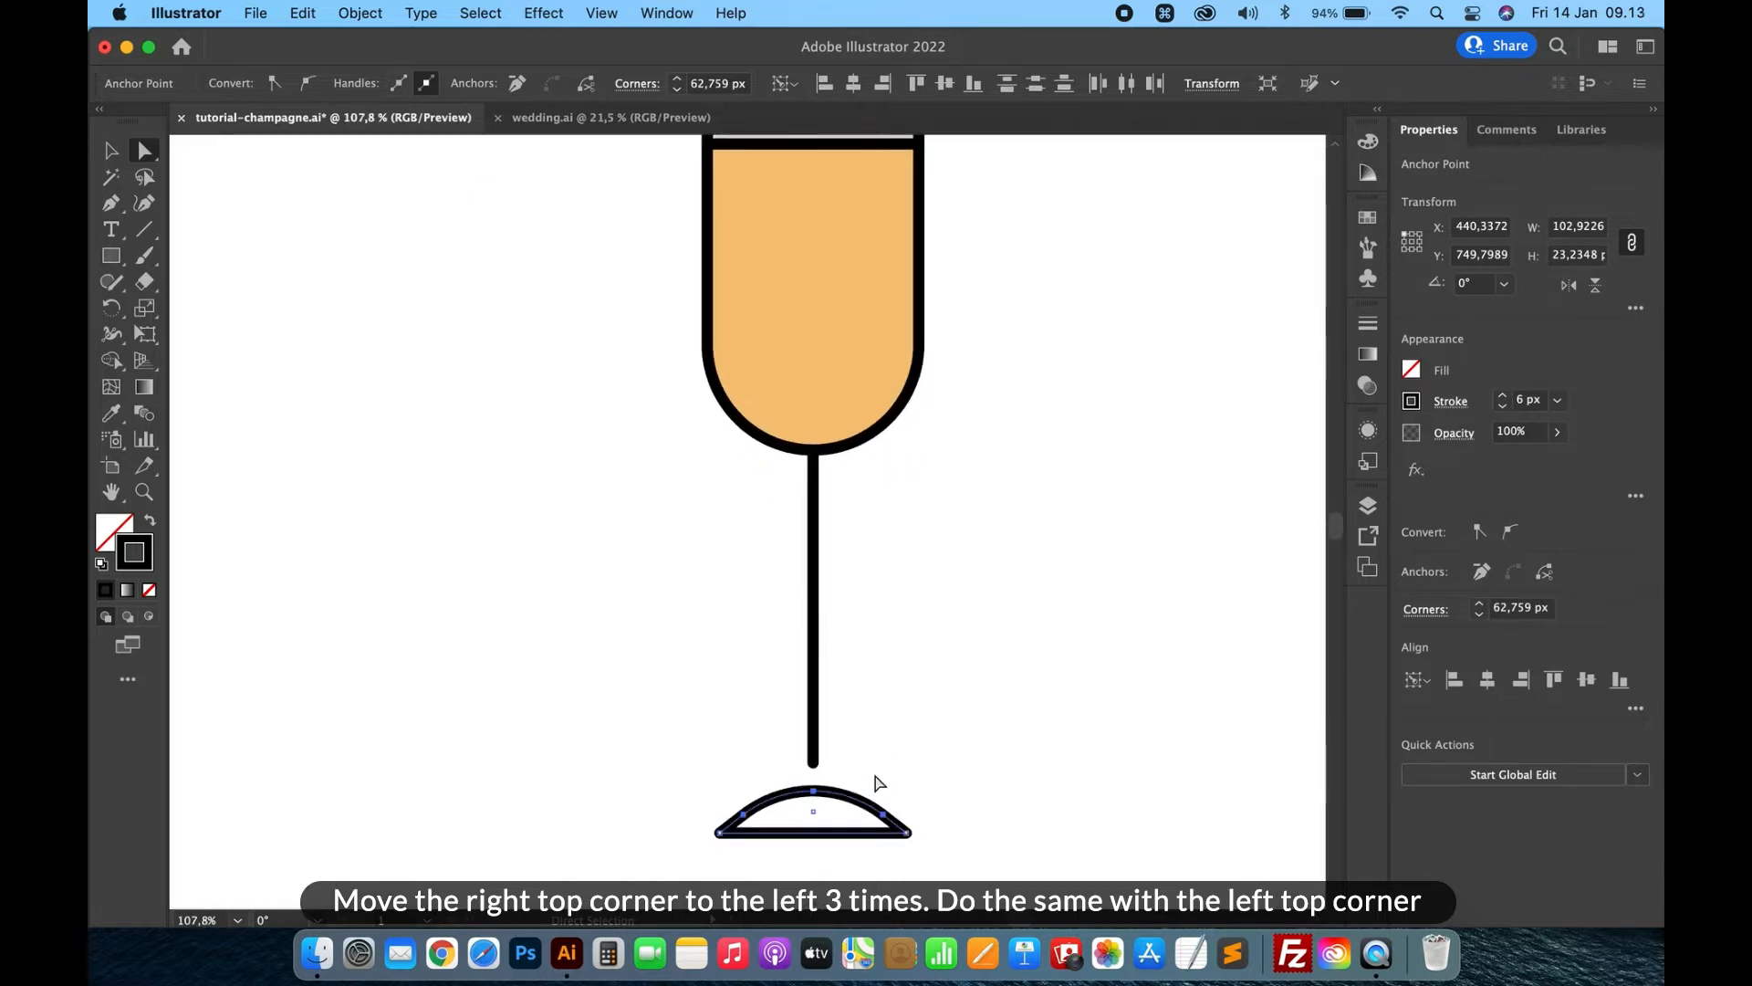
{"action": "left_click", "coordinate": [811, 792]}
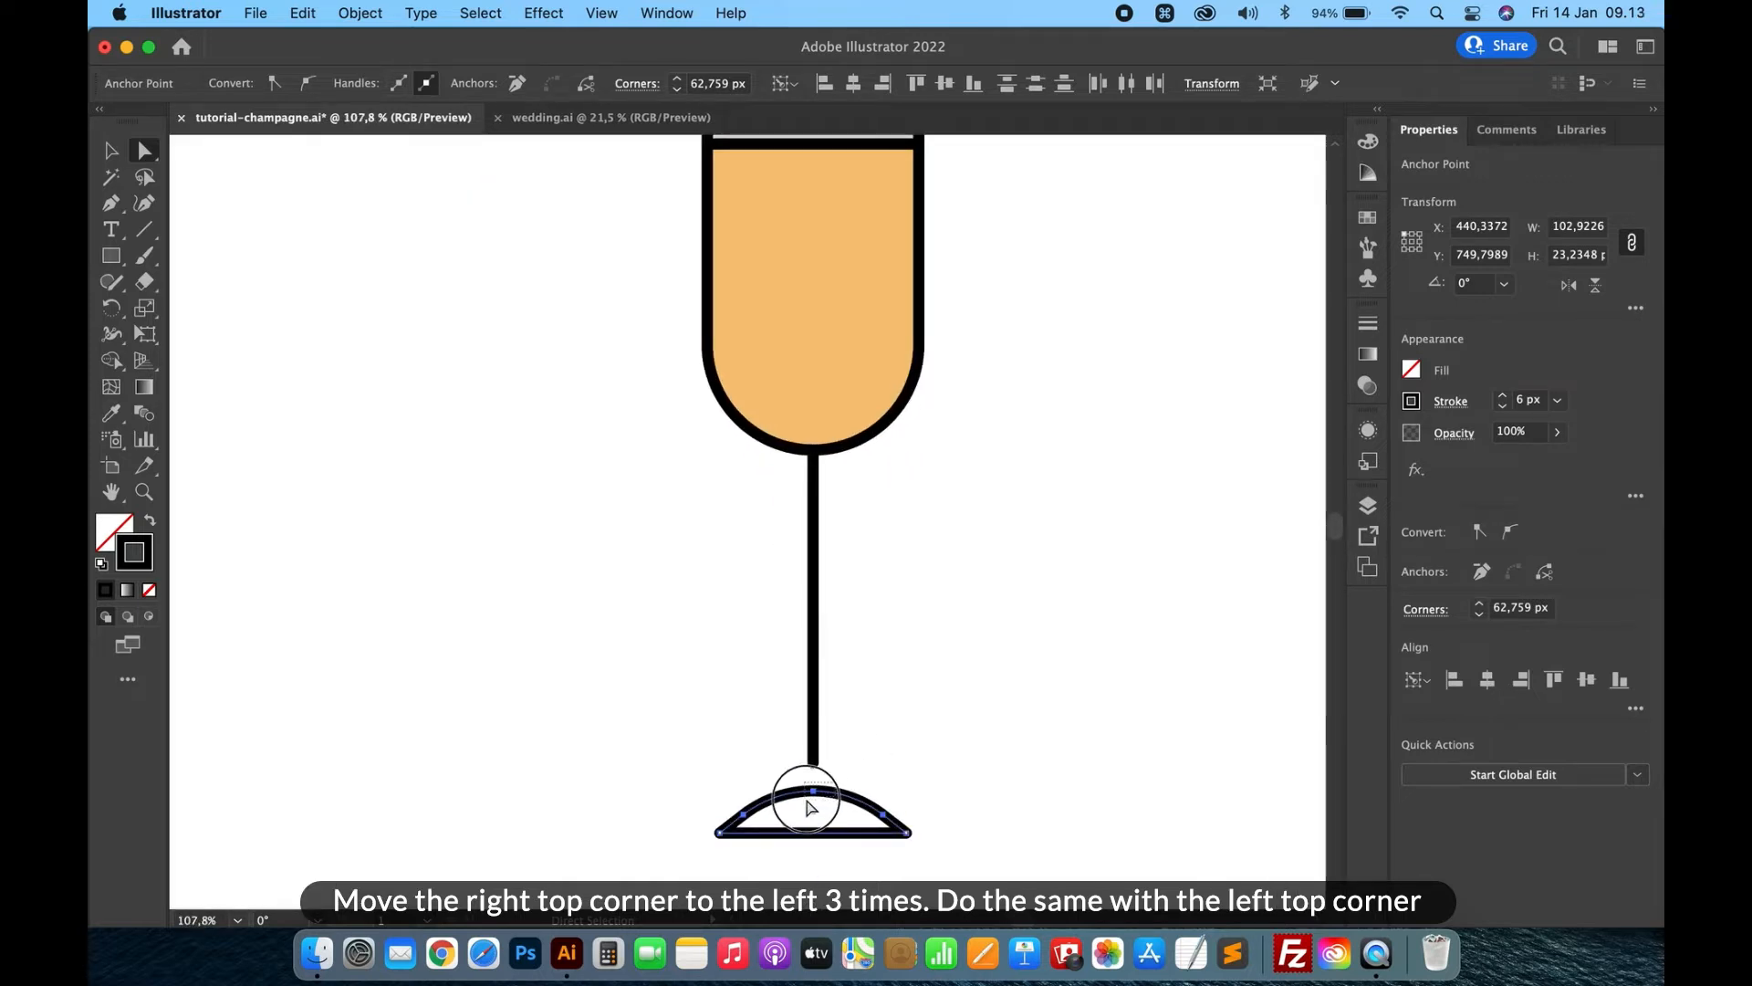
{"action": "key", "text": "Down"}
{"action": "key", "text": "Down"}
{"action": "key", "text": "Down"}
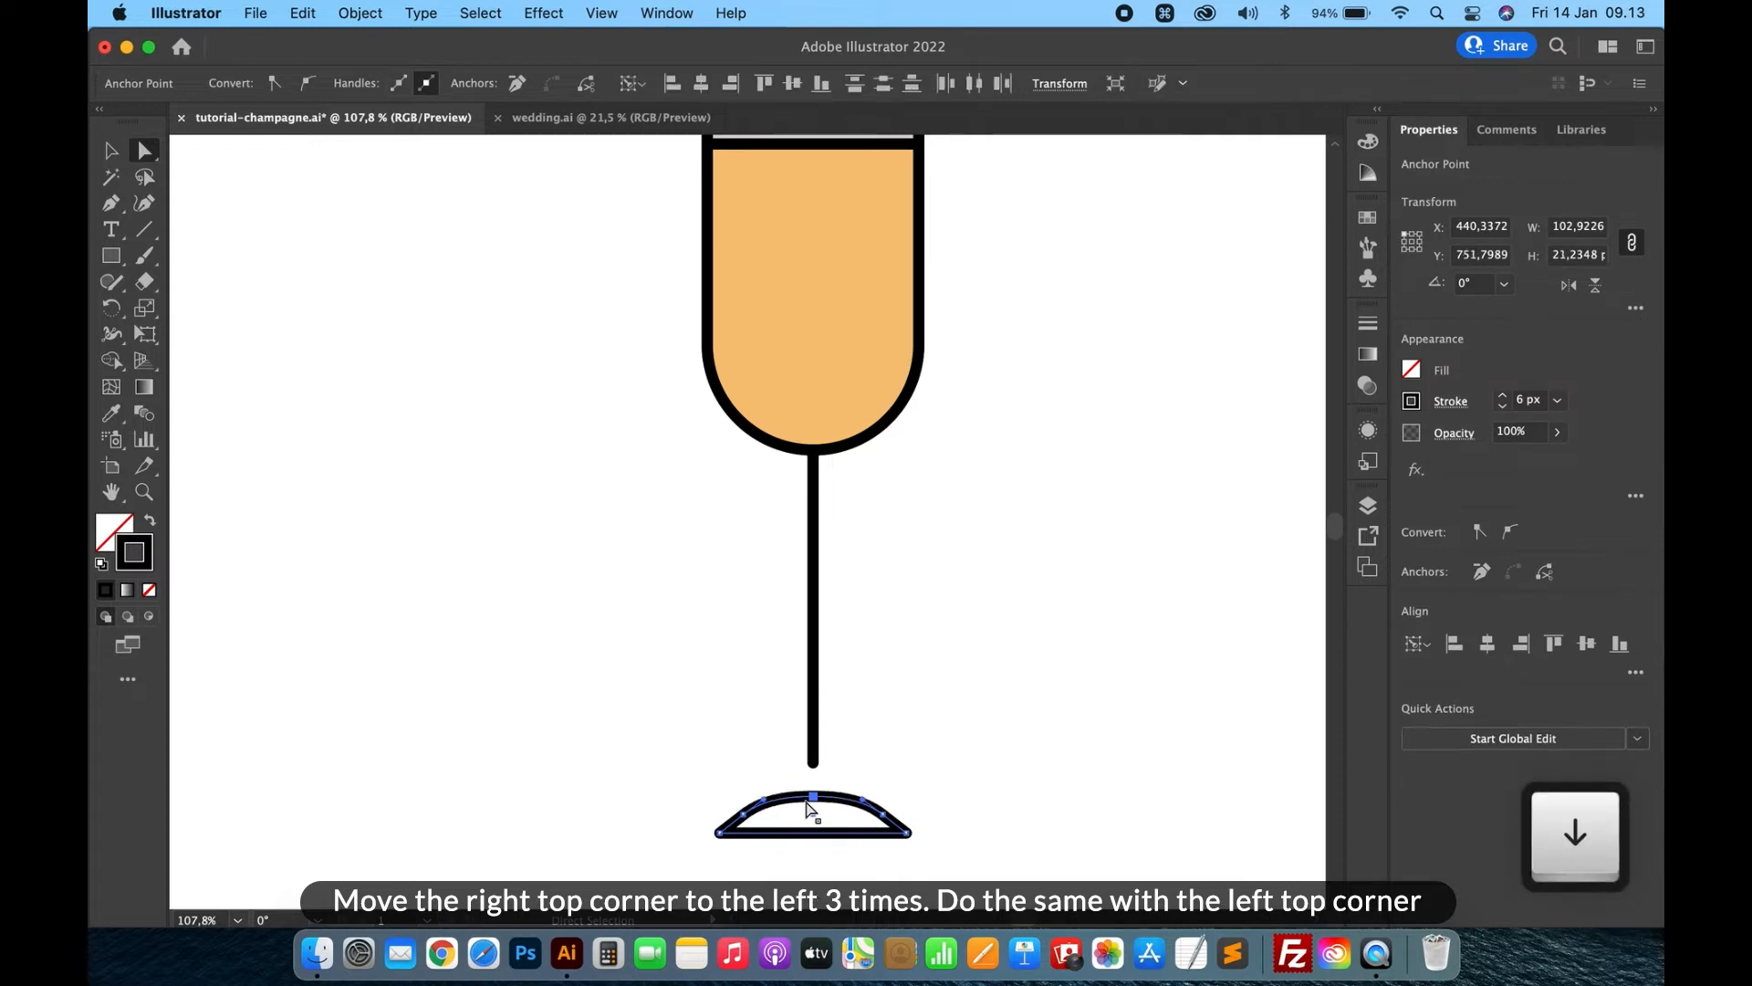
{"action": "key", "text": "Up"}
{"action": "key", "text": "Up"}
{"action": "key", "text": "Up"}
{"action": "key", "text": "Down"}
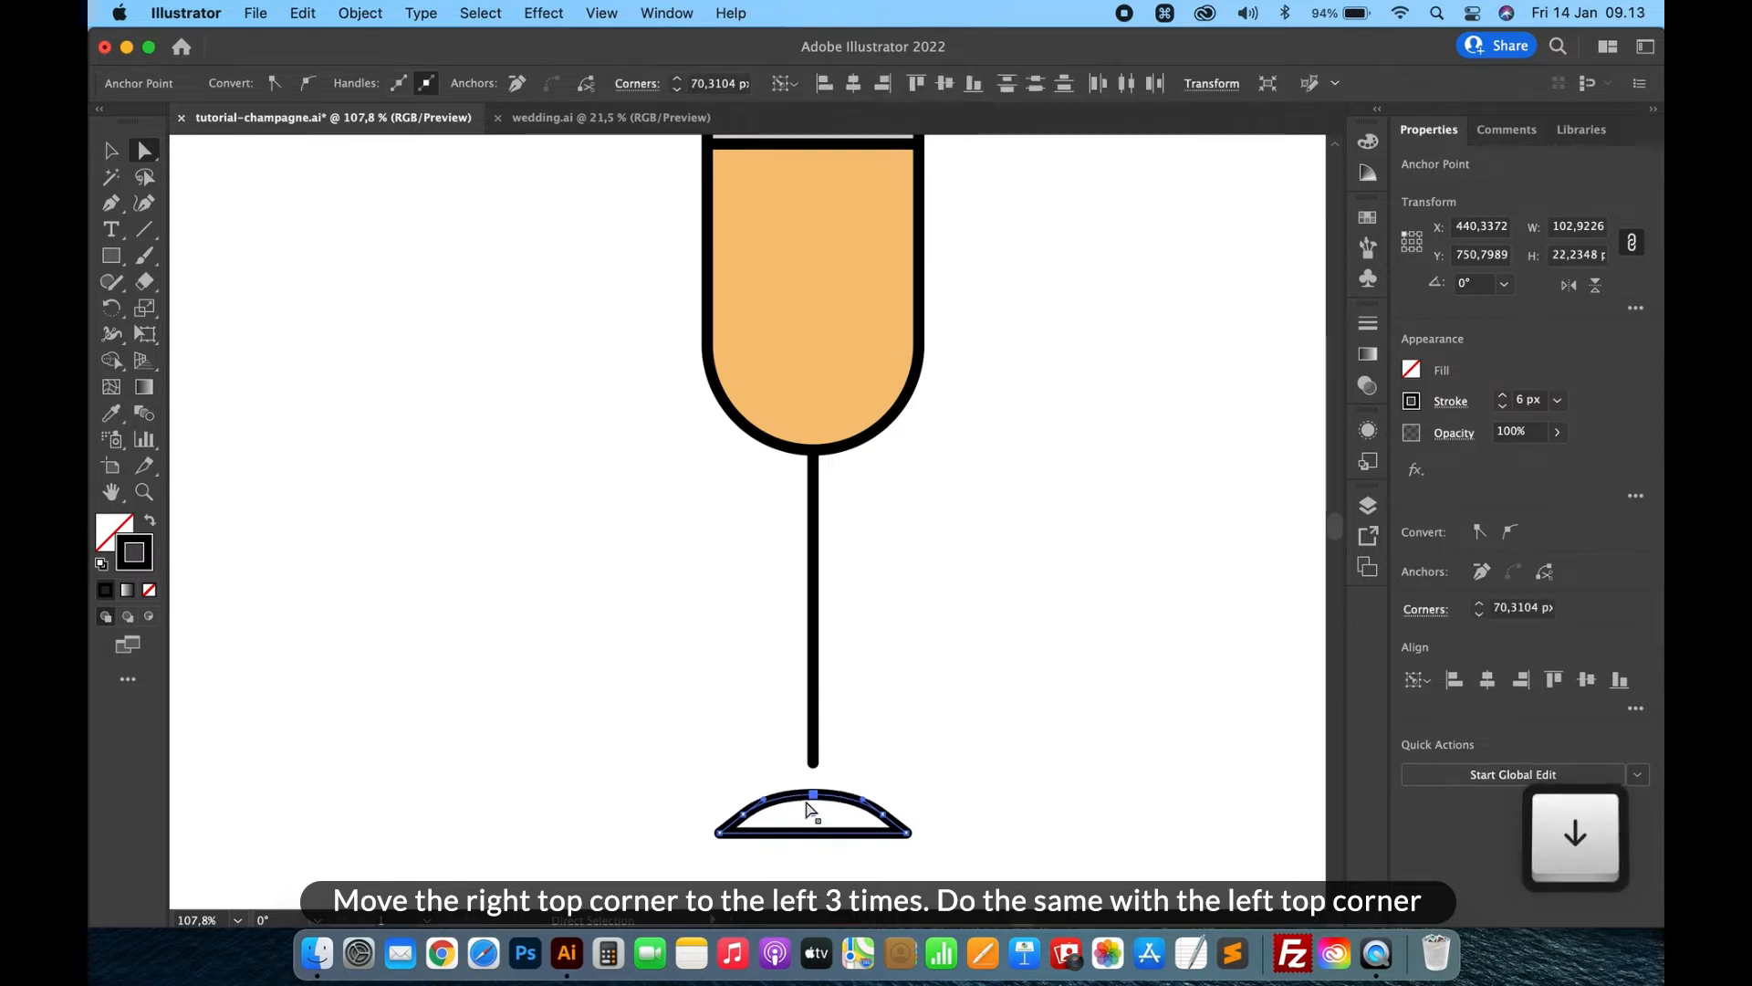
{"action": "left_click", "coordinate": [927, 758]}
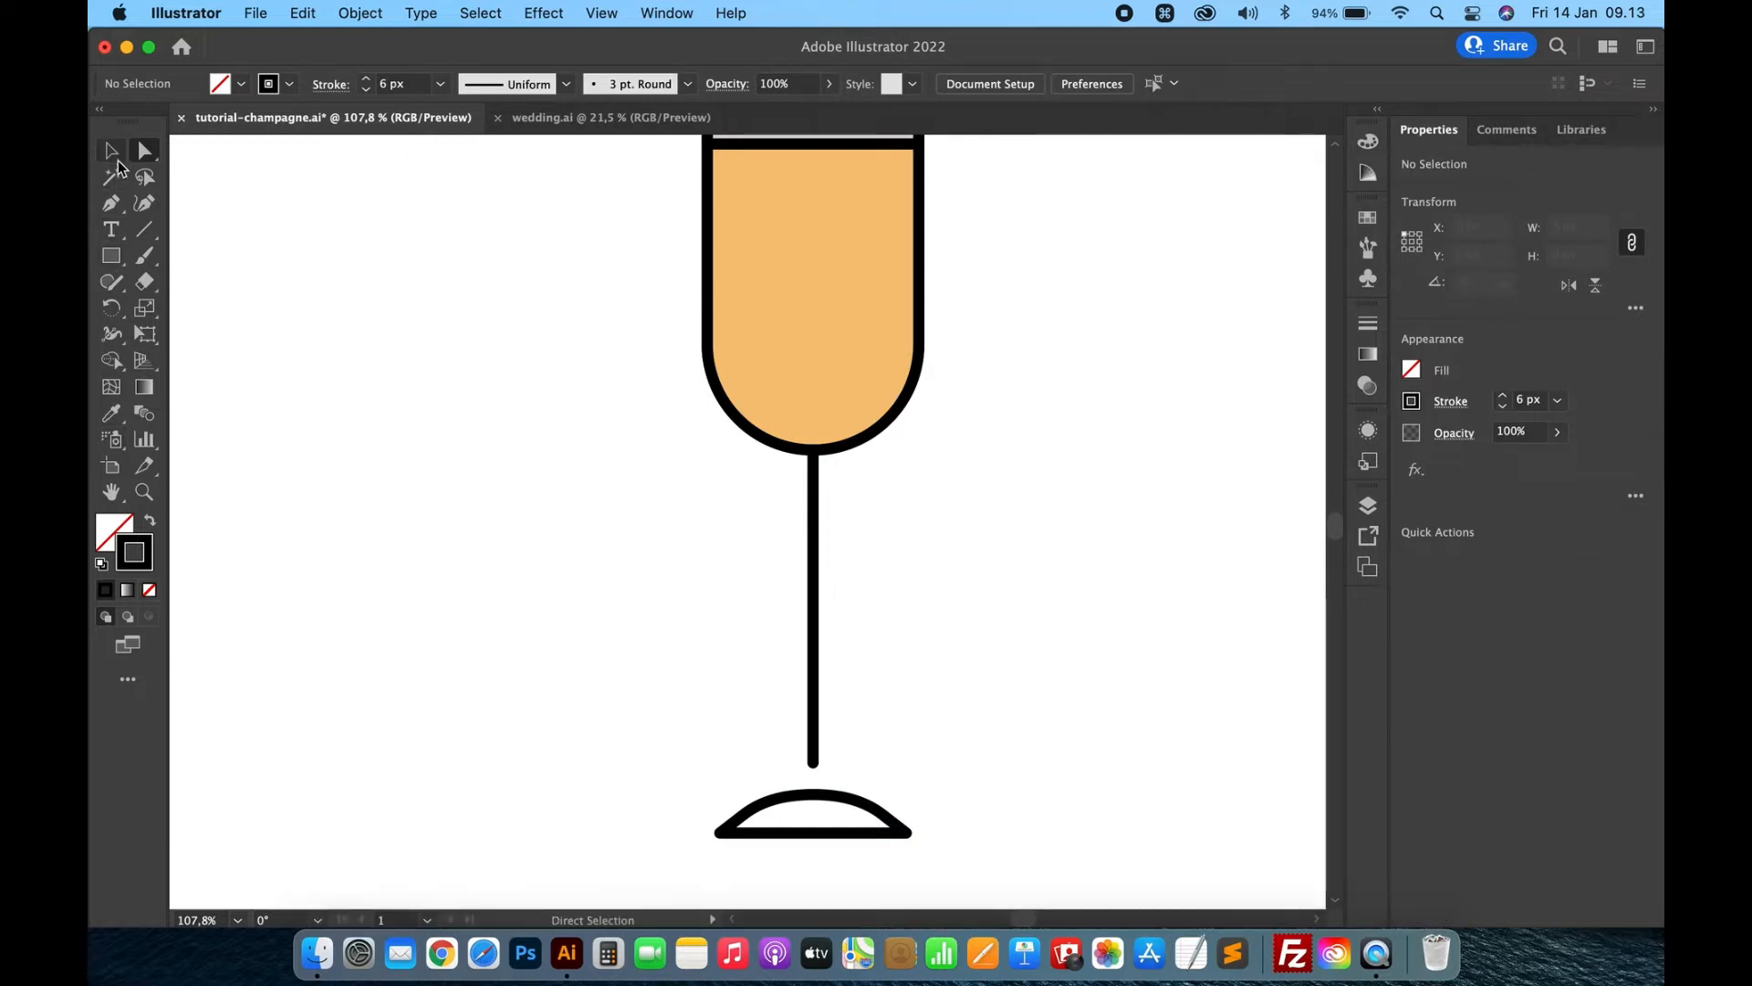
{"action": "left_click", "coordinate": [115, 159]}
{"action": "key", "text": "a"}
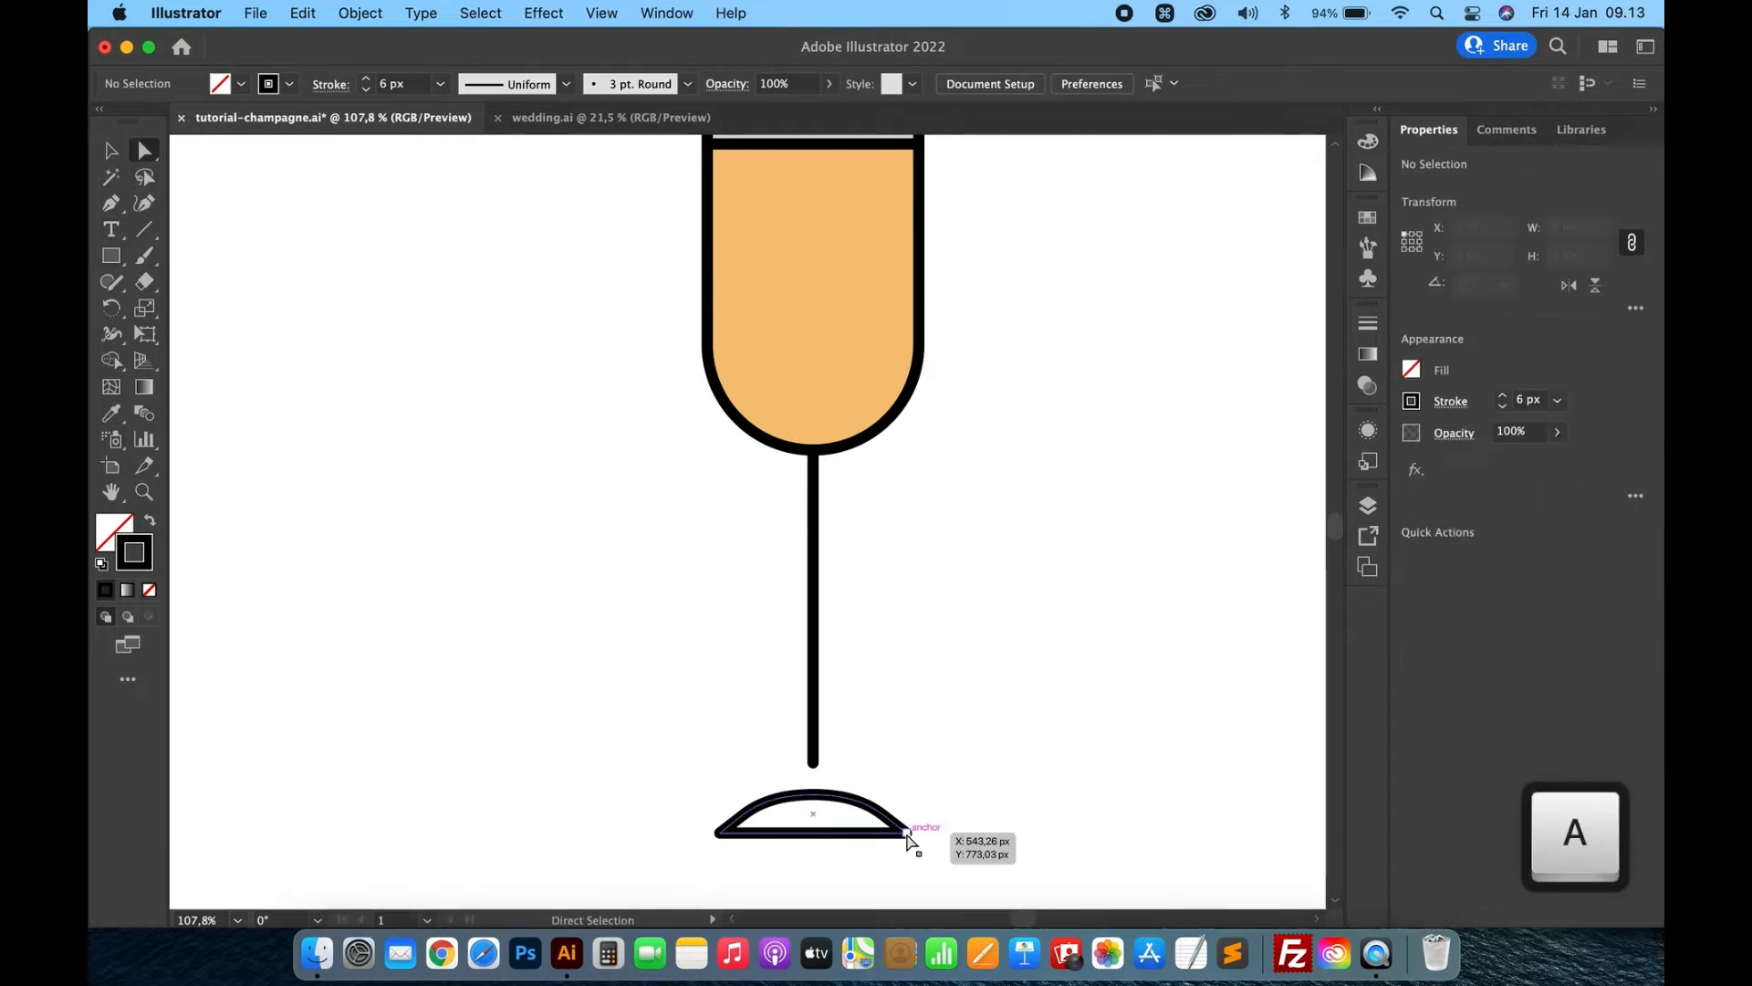
{"action": "left_click", "coordinate": [907, 833]}
{"action": "key", "text": "shift+Right"}
{"action": "key", "text": "shift+Left"}
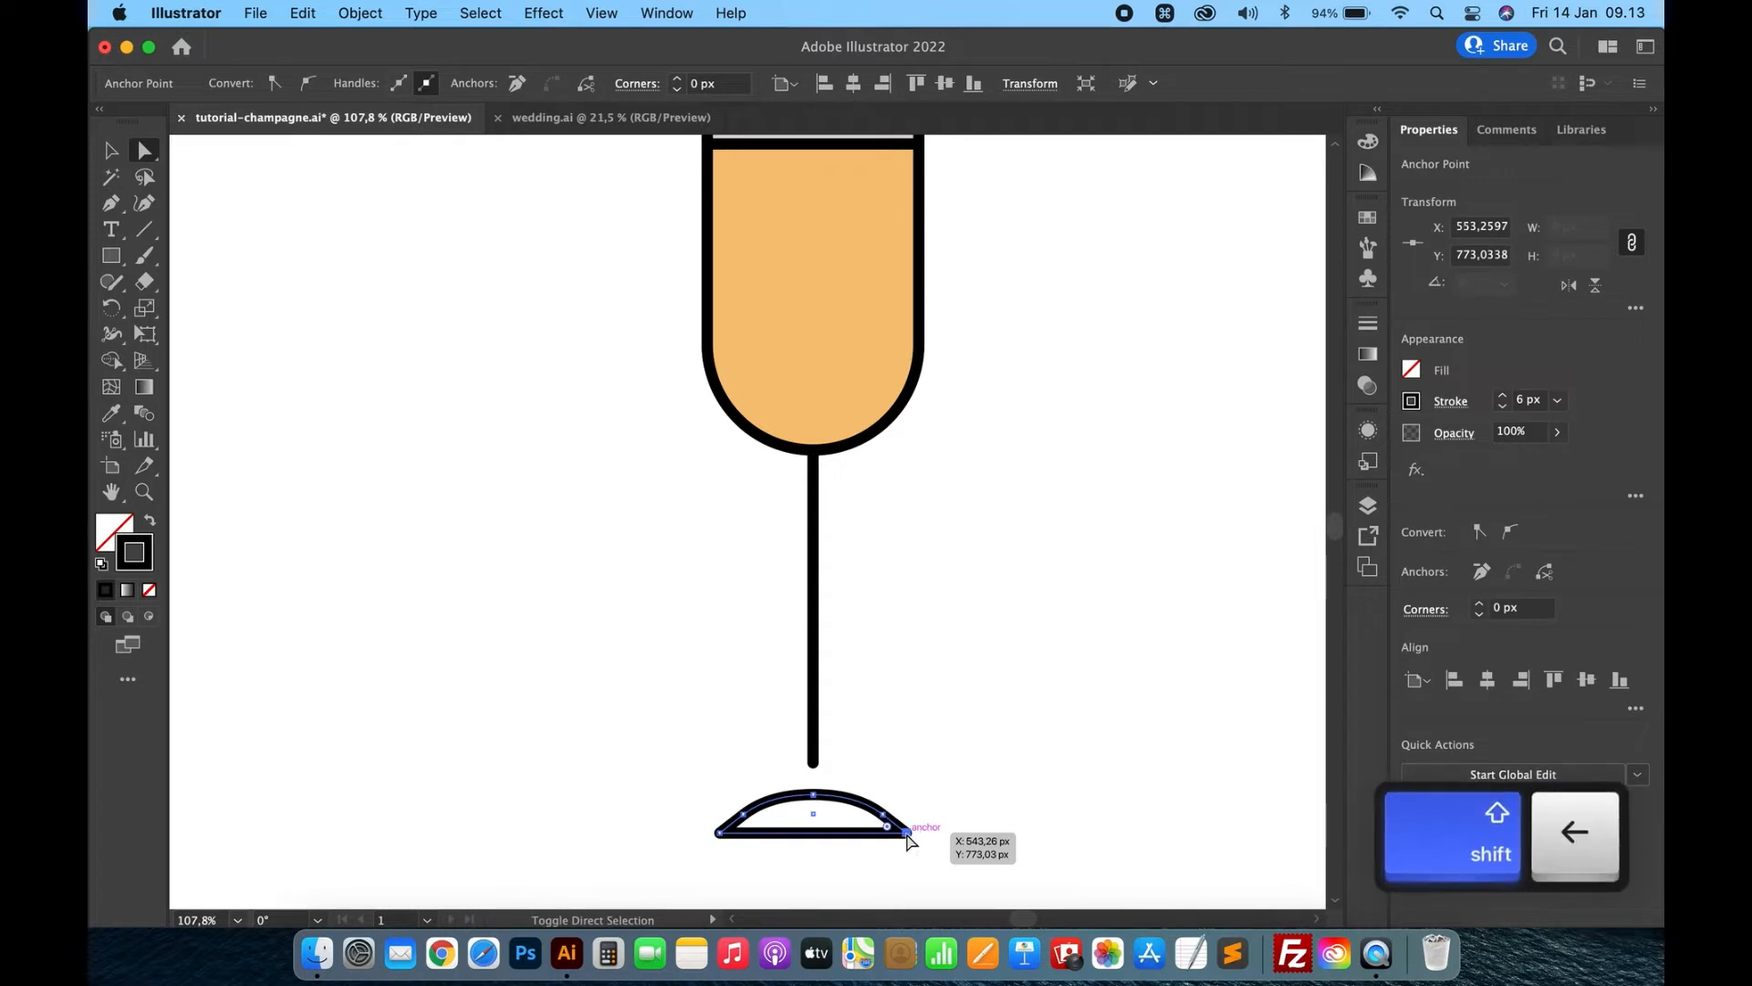
{"action": "left_click", "coordinate": [929, 738]}
{"action": "scroll", "coordinate": [931, 740], "scroll_direction": "down", "scroll_amount": 3}
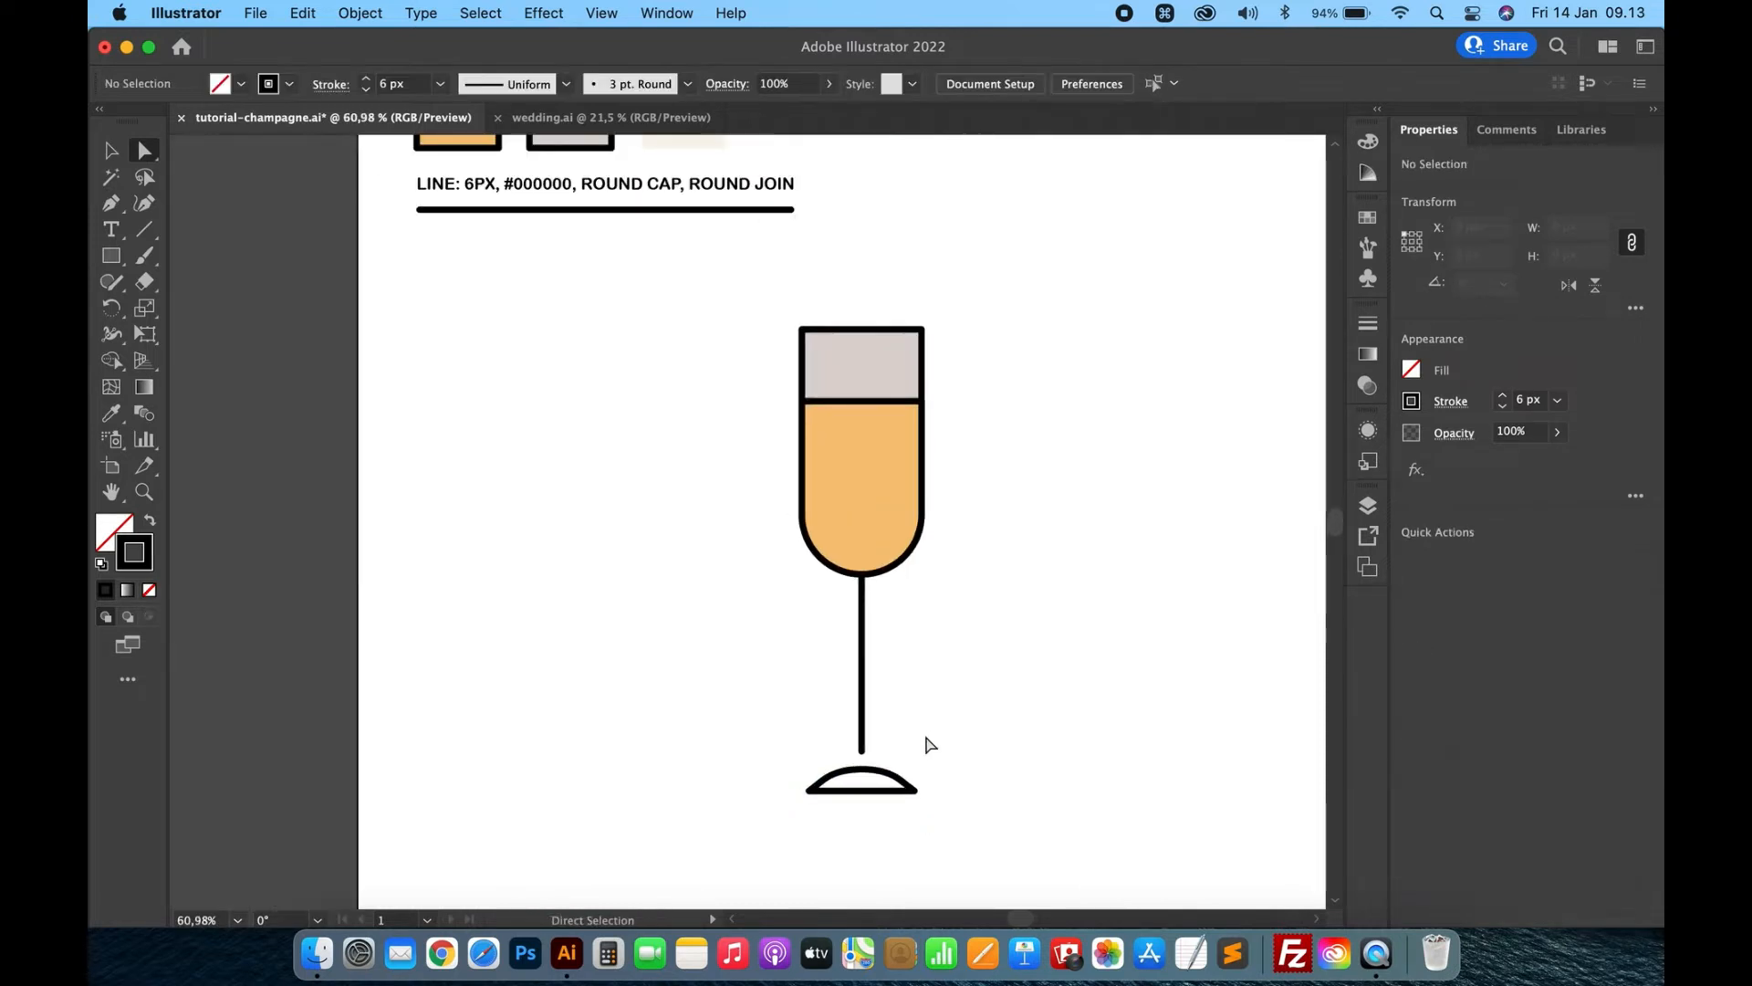
Move the domed base up 11 px towards the lower end of the stem
{"action": "key", "text": "v"}
{"action": "scroll", "coordinate": [971, 734], "scroll_direction": "down", "scroll_amount": 3}
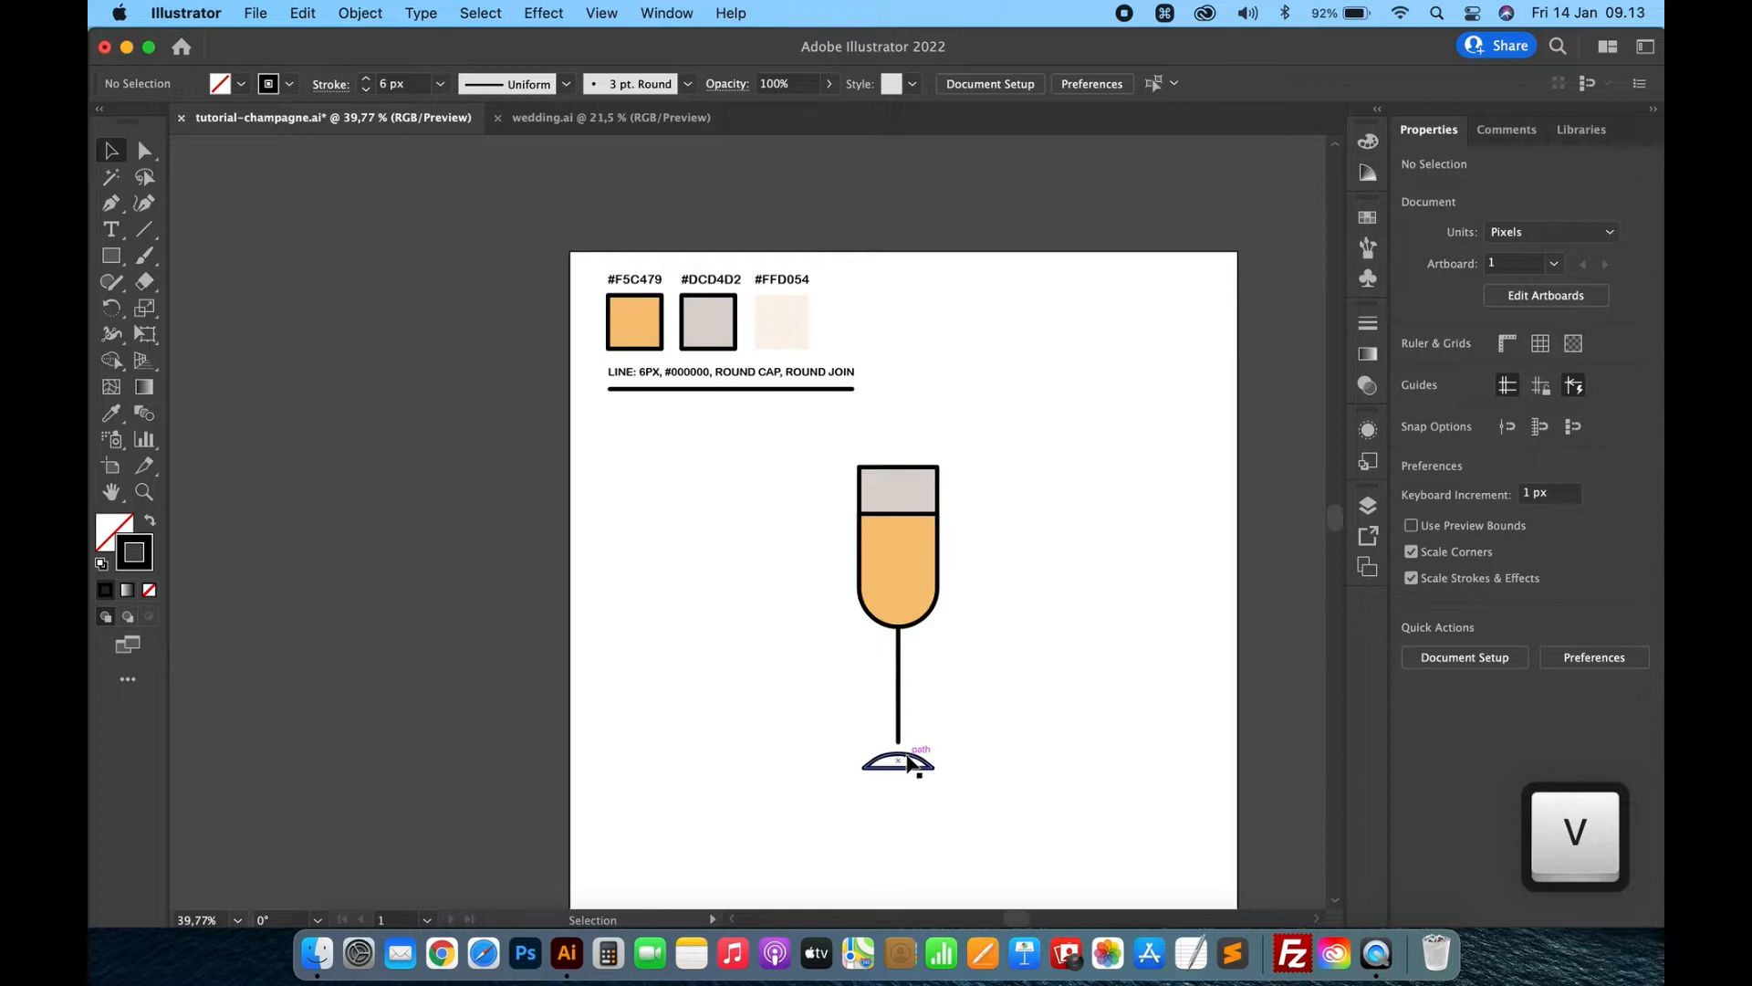
{"action": "left_click", "coordinate": [911, 757]}
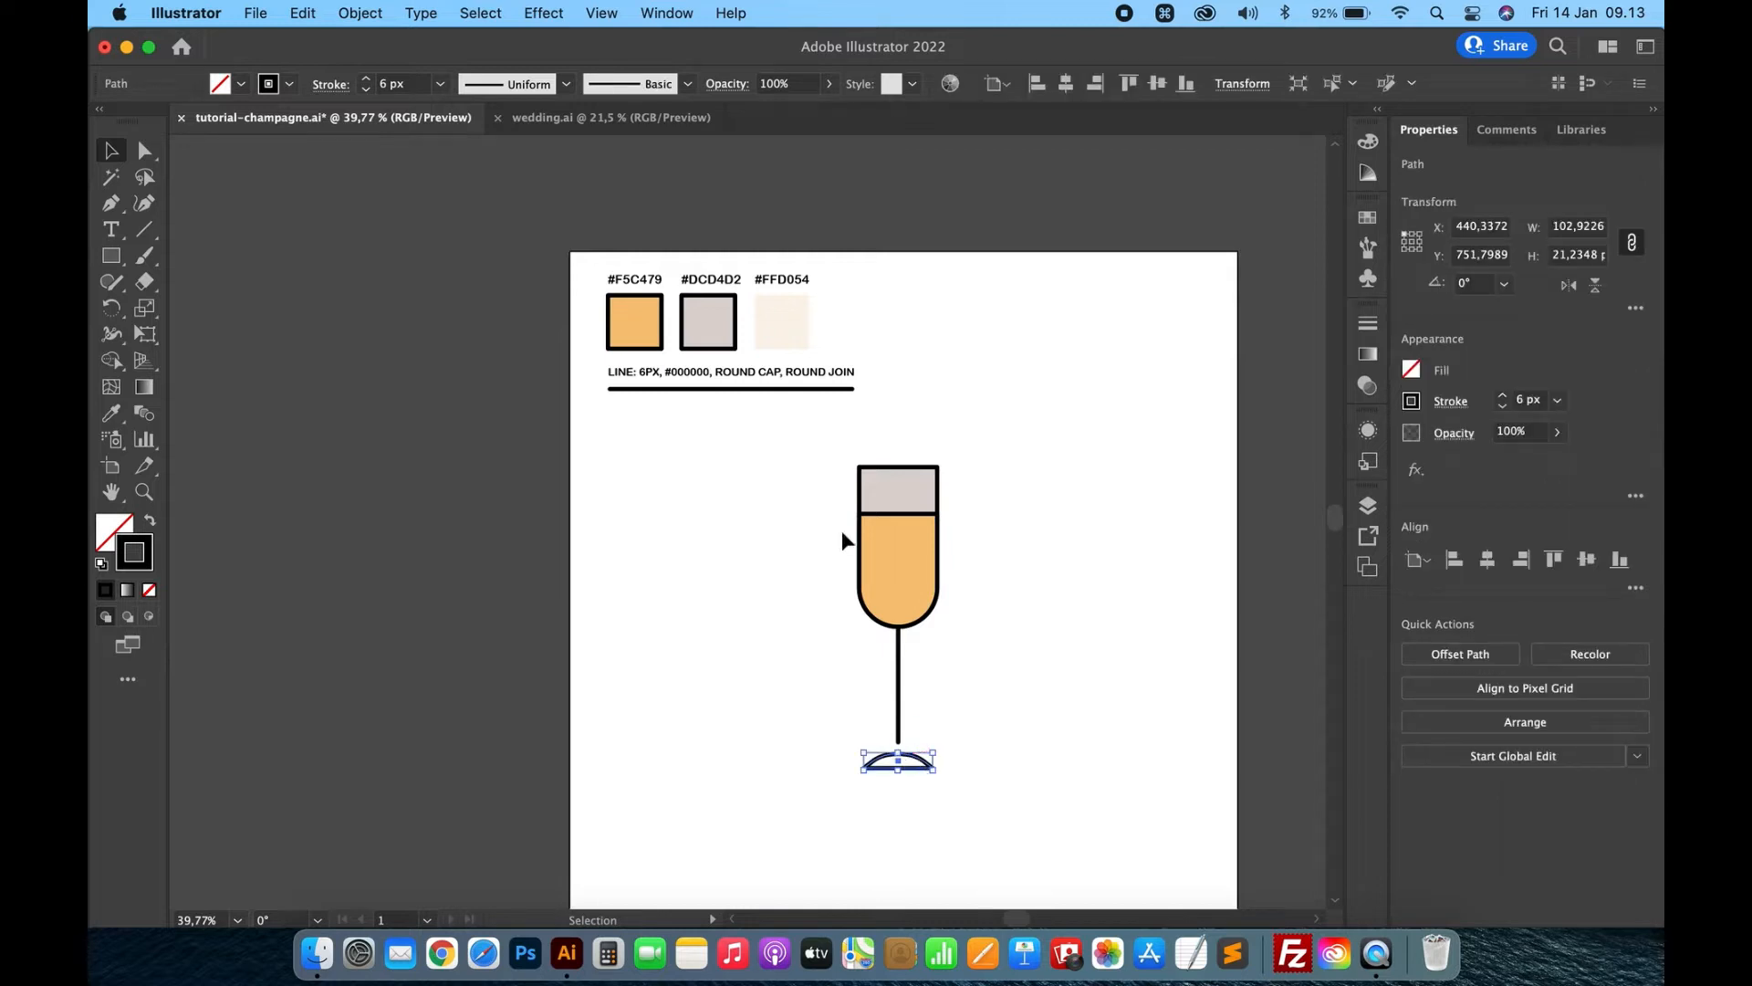
{"action": "key", "text": "shift+Up"}
{"action": "key", "text": "Up"}
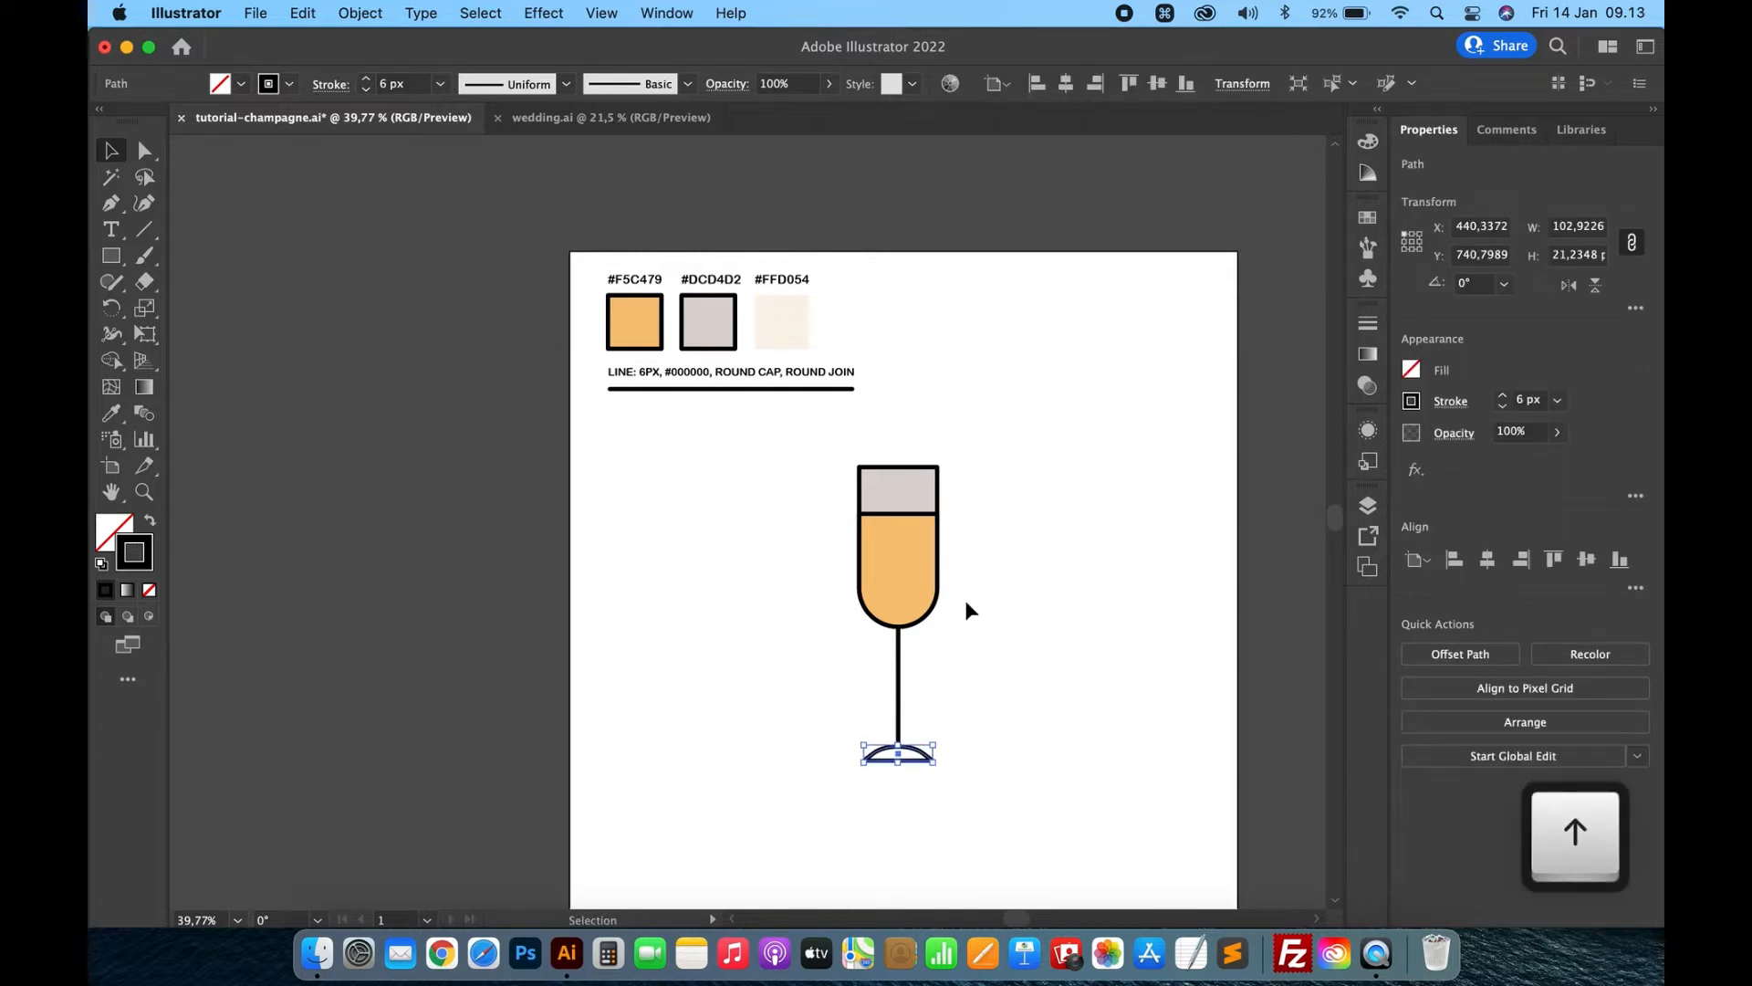
Apply the #DCD4D2 grey swatch's fill and outline to the base with the Eyedropper
{"action": "key", "text": "i"}
{"action": "left_click", "coordinate": [704, 327]}
{"action": "key", "text": "v"}
{"action": "left_click", "coordinate": [1066, 594]}
Nudge the grey base up another 5 px so its dome meets the end of the stem
{"action": "scroll", "coordinate": [1066, 595], "scroll_direction": "up", "scroll_amount": 5}
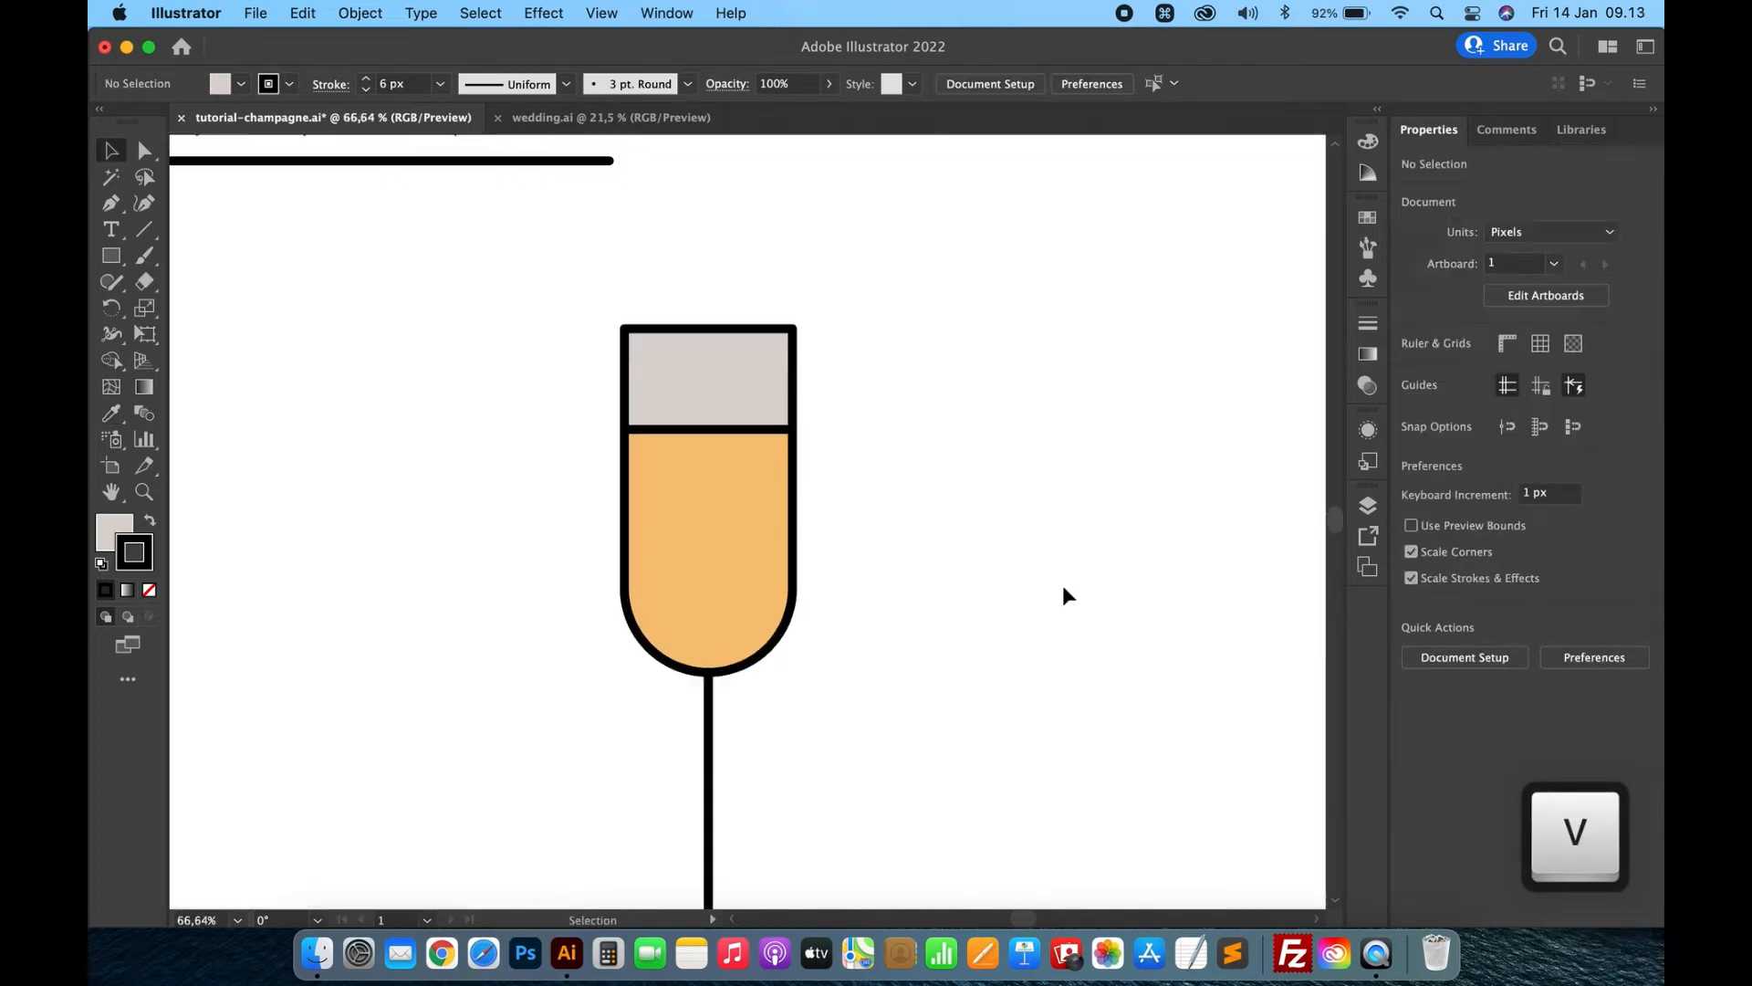
{"action": "left_click", "coordinate": [825, 702]}
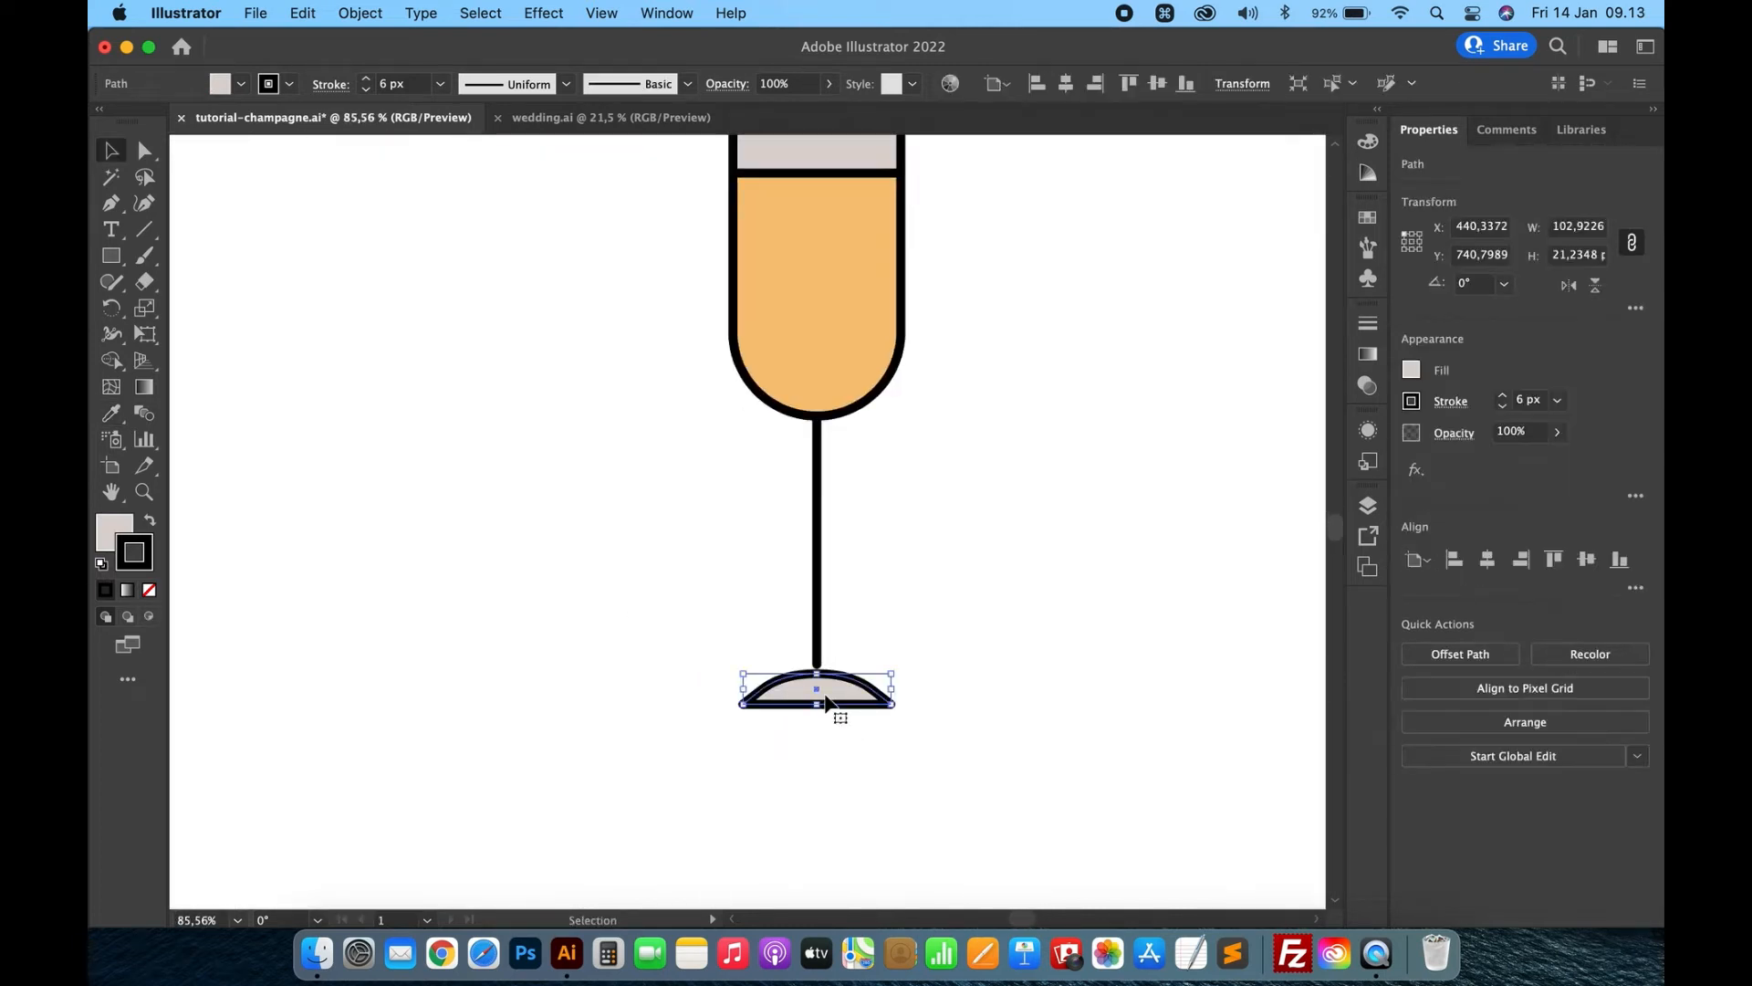
{"action": "key", "text": "Up"}
{"action": "key", "text": "Up"}
{"action": "key", "text": "Up"}
{"action": "key", "text": "Up"}
{"action": "key", "text": "Up"}
{"action": "key", "text": "Up"}
{"action": "key", "text": "Up"}
{"action": "key", "text": "Up"}
{"action": "key", "text": "Up"}
{"action": "key", "text": "Up"}
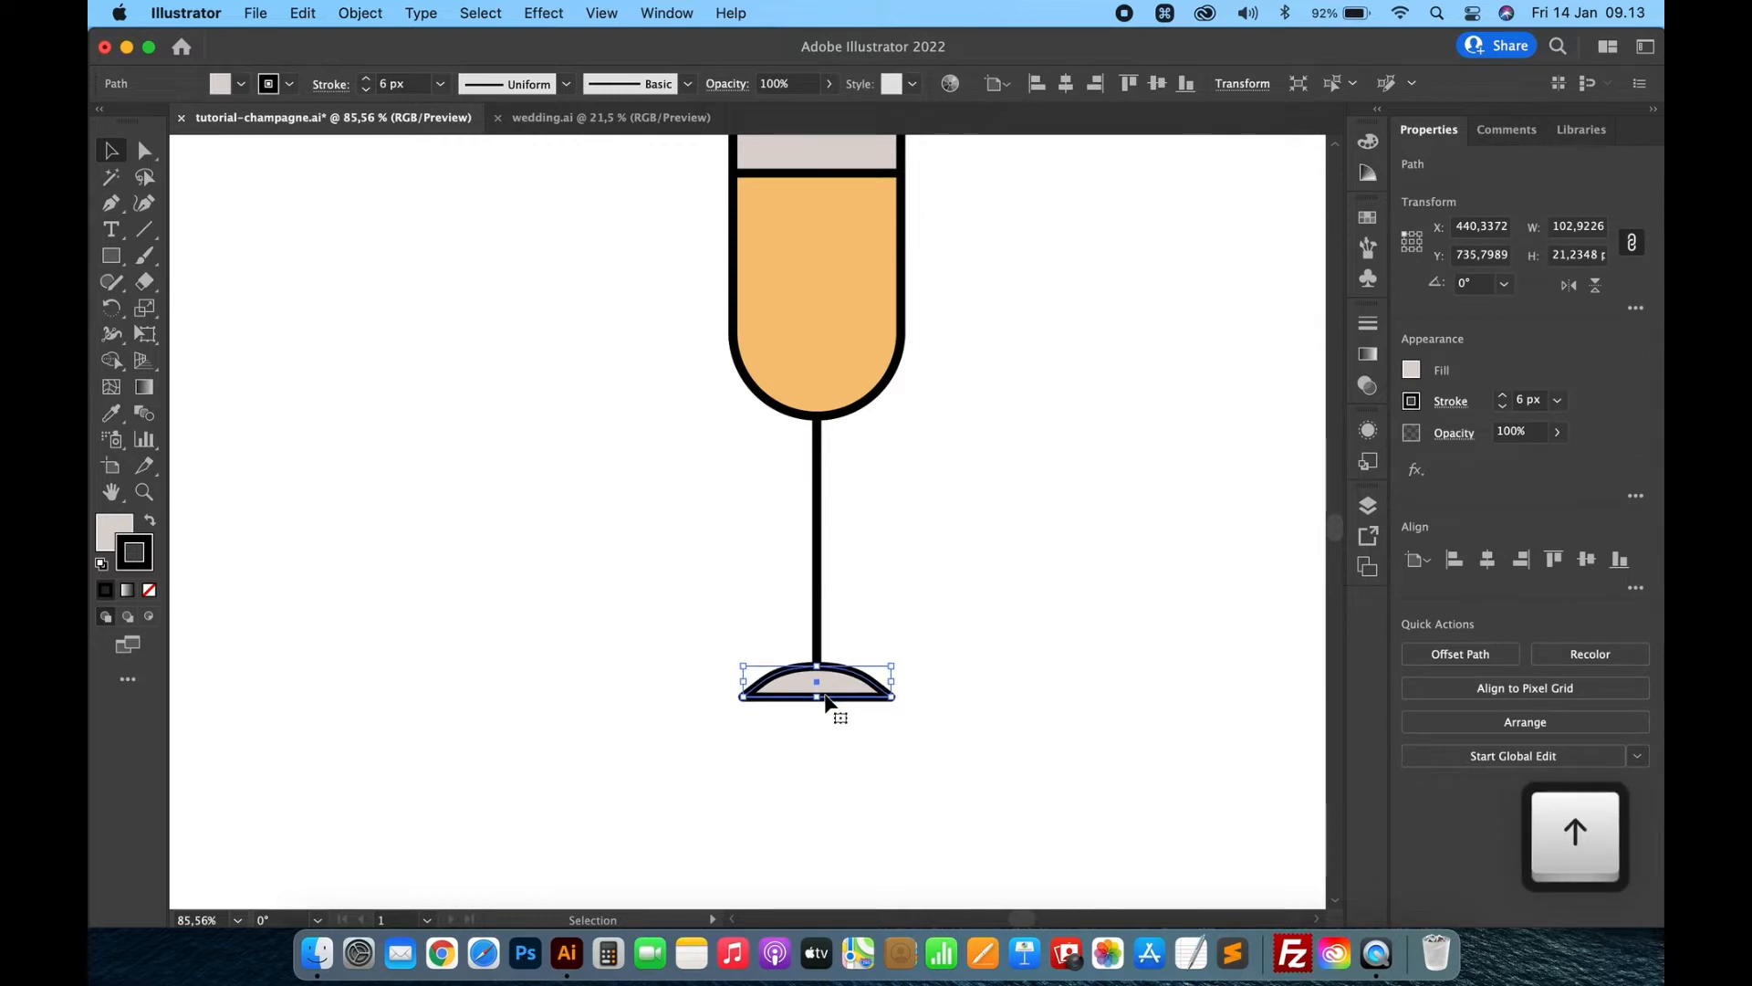
{"action": "left_click", "coordinate": [983, 556]}
Flatten the base symmetrically about its centre to a height of about 13 px, keeping its width
{"action": "scroll", "coordinate": [880, 606], "scroll_direction": "up", "scroll_amount": 3}
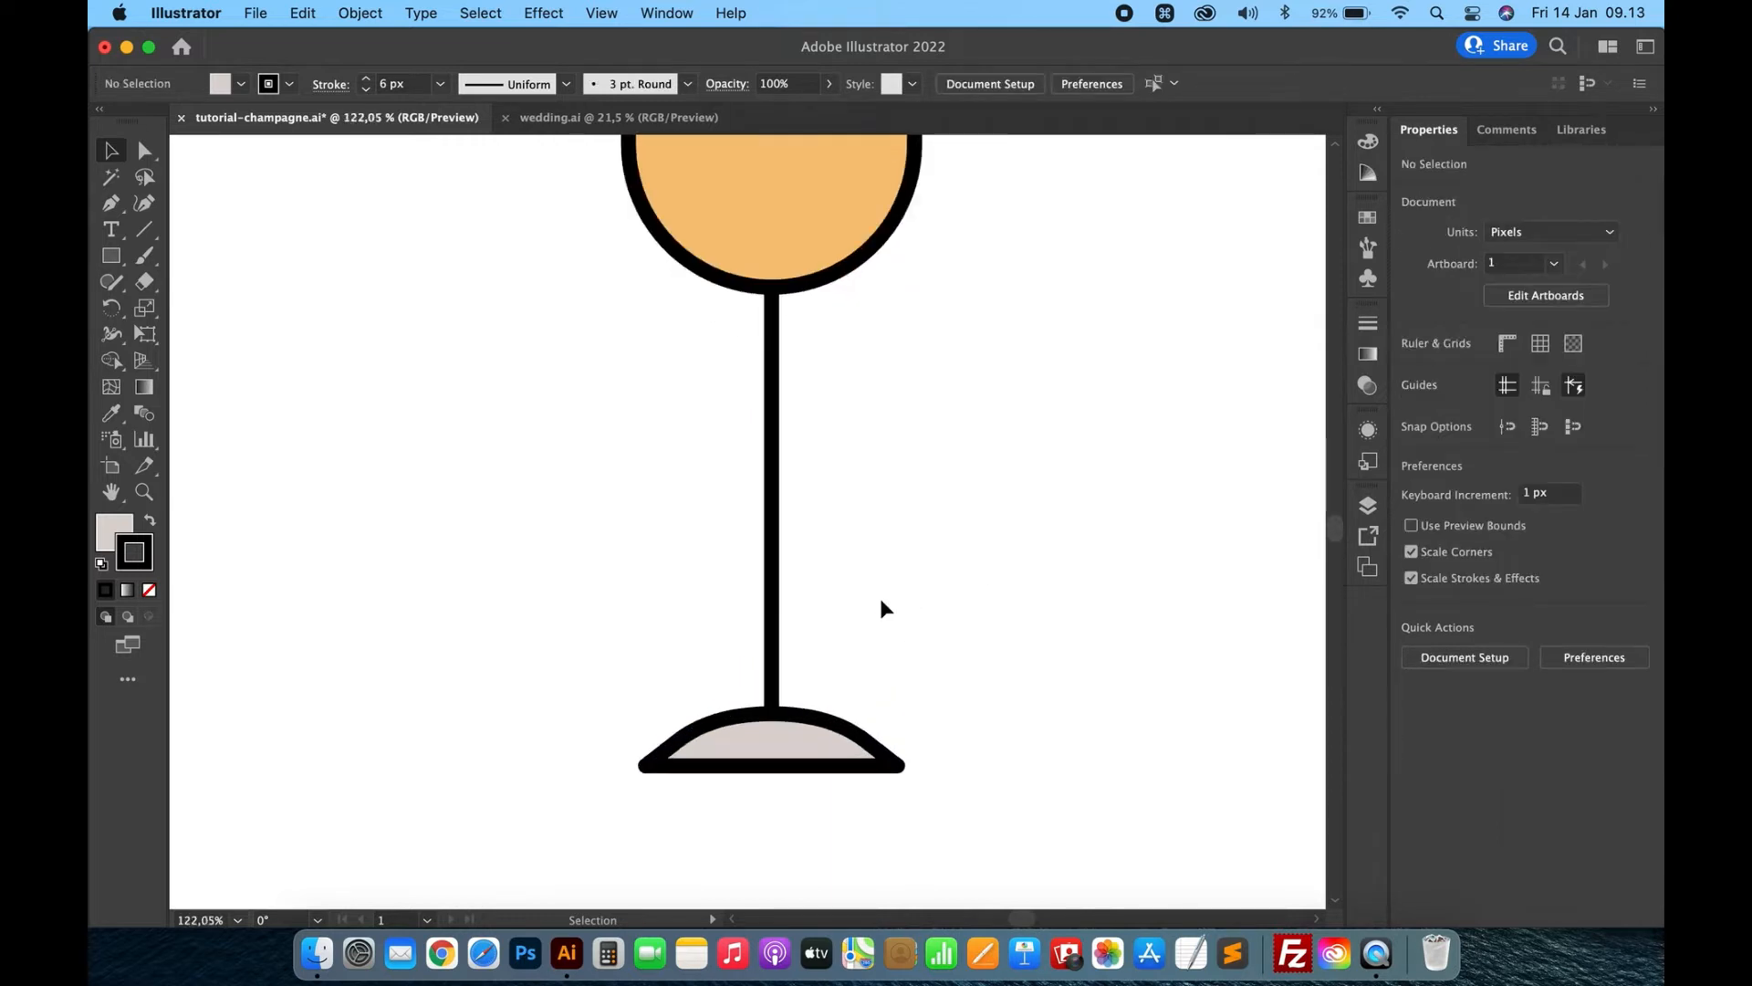
{"action": "left_click", "coordinate": [778, 778]}
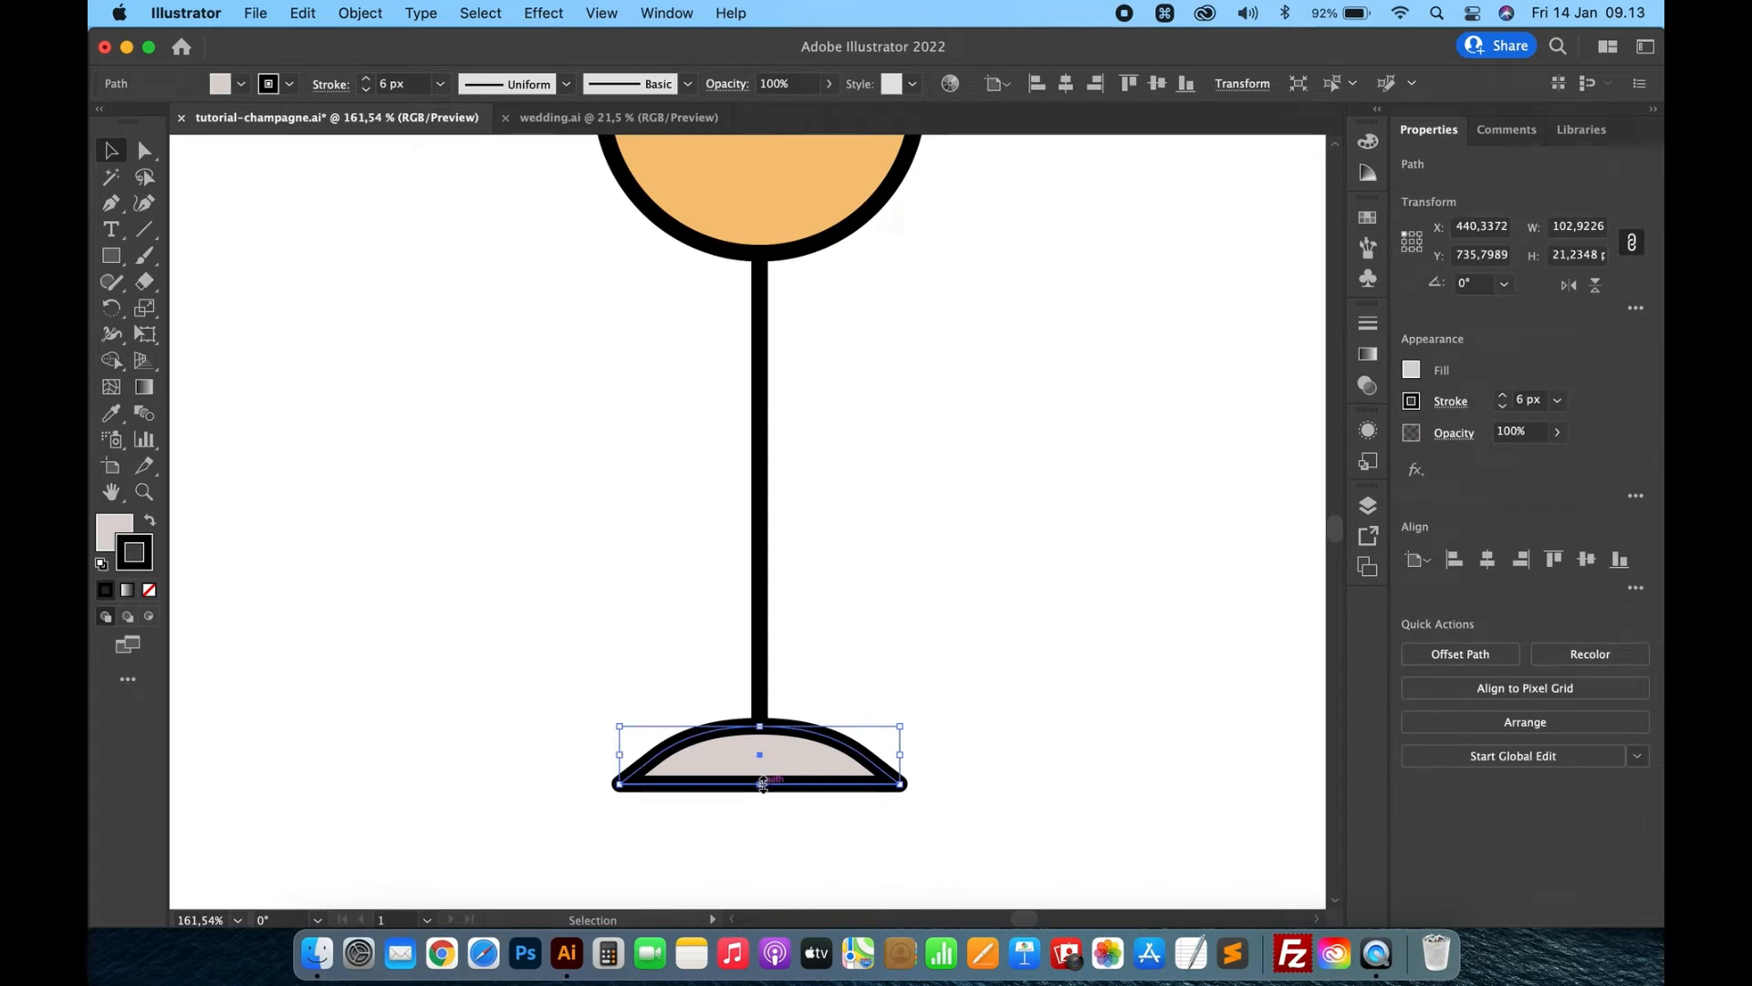
{"action": "left_click_drag", "start_coordinate": [763, 783], "coordinate": [763, 775]}
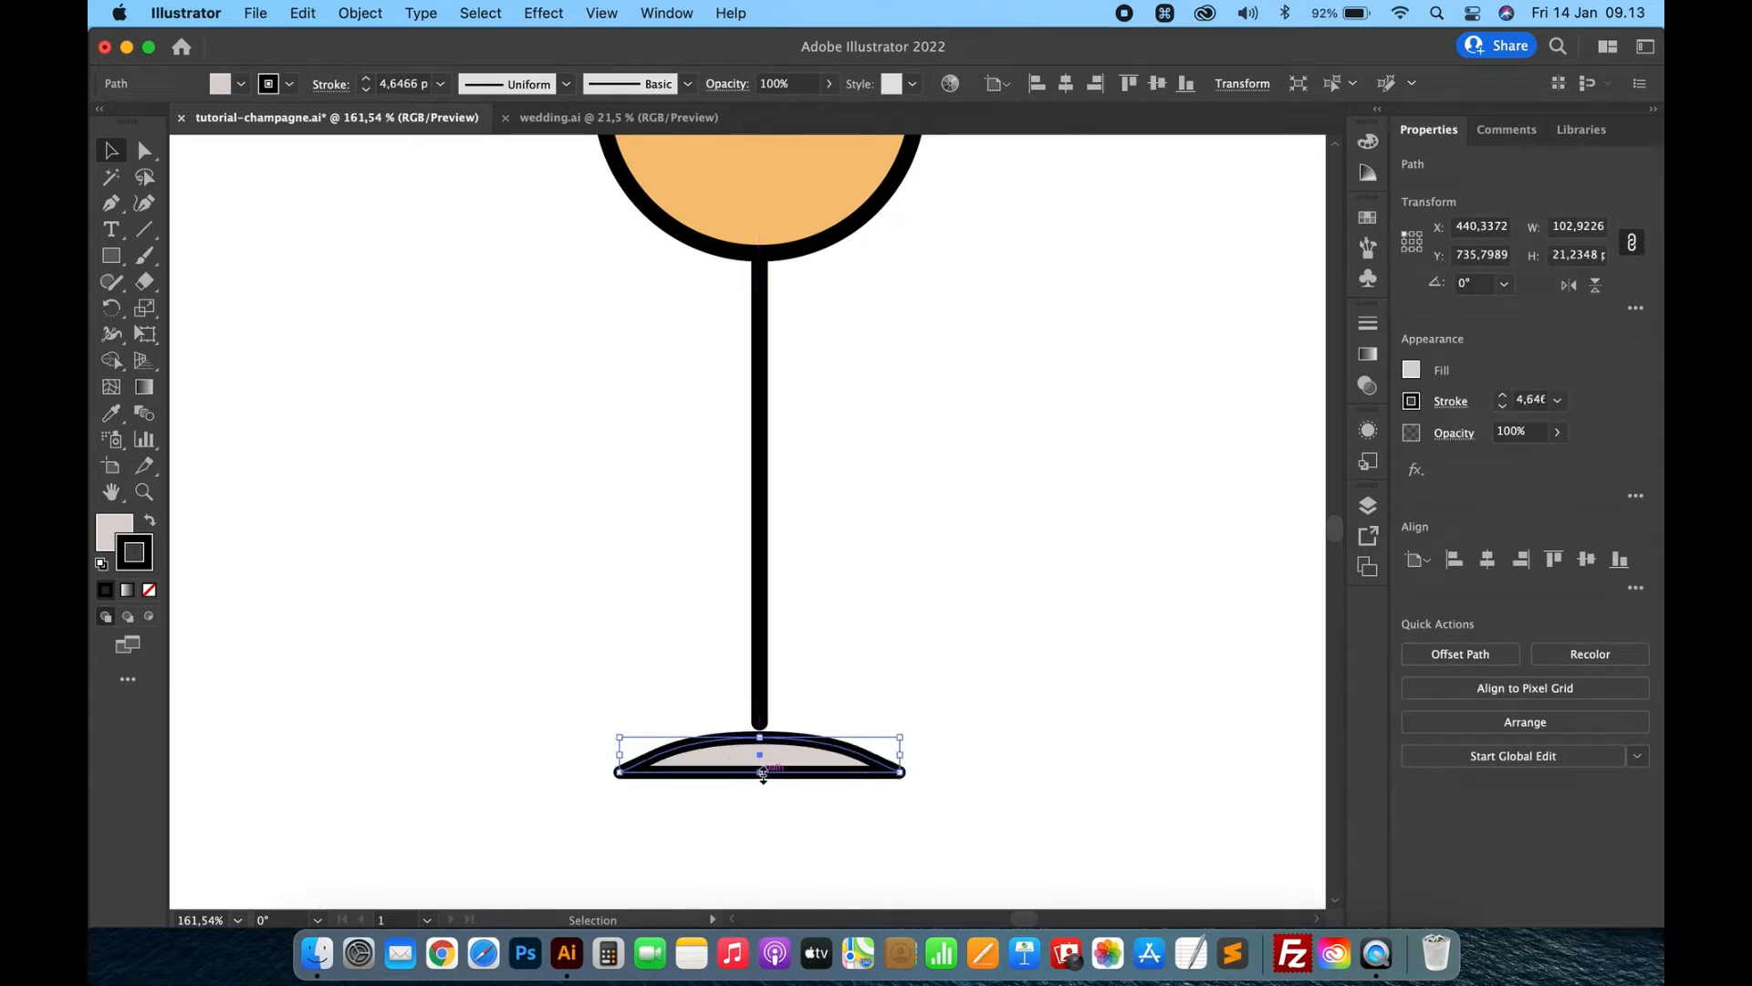
Restore the flattened base's 6 px outline by sampling the #DCD4D2 swatch's style with the Eyedropper
{"action": "key", "text": "i"}
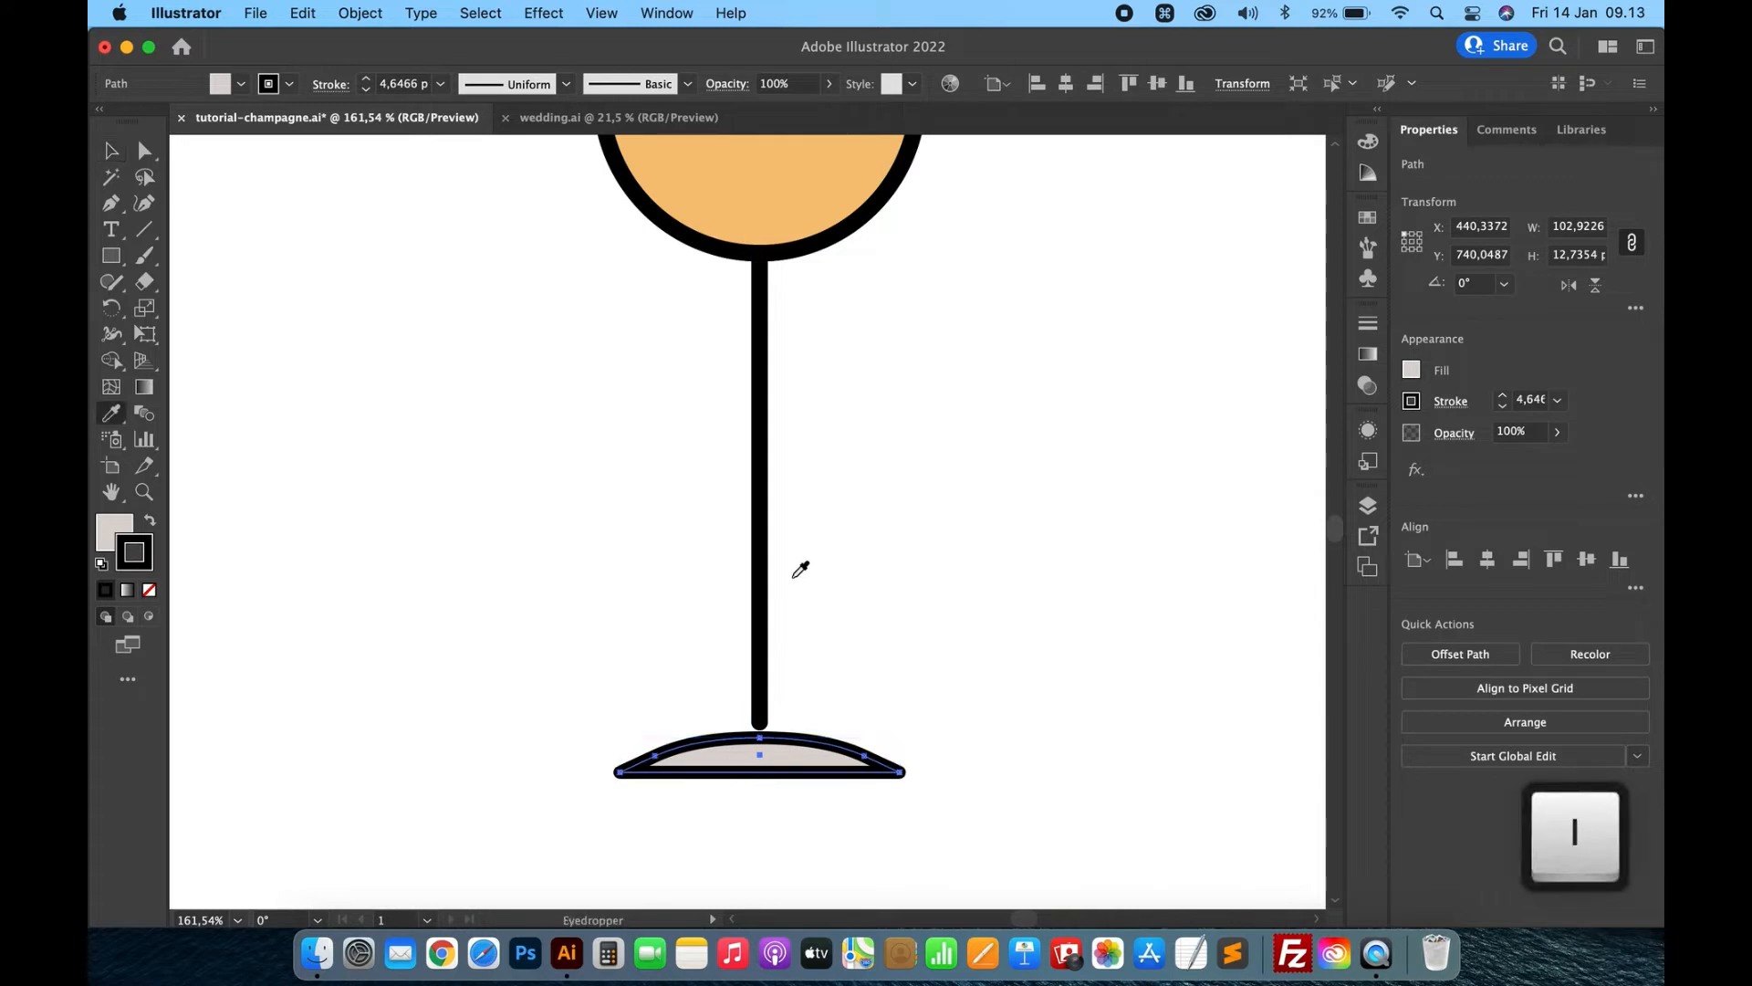
{"action": "scroll", "coordinate": [771, 628], "scroll_direction": "down", "scroll_amount": 6}
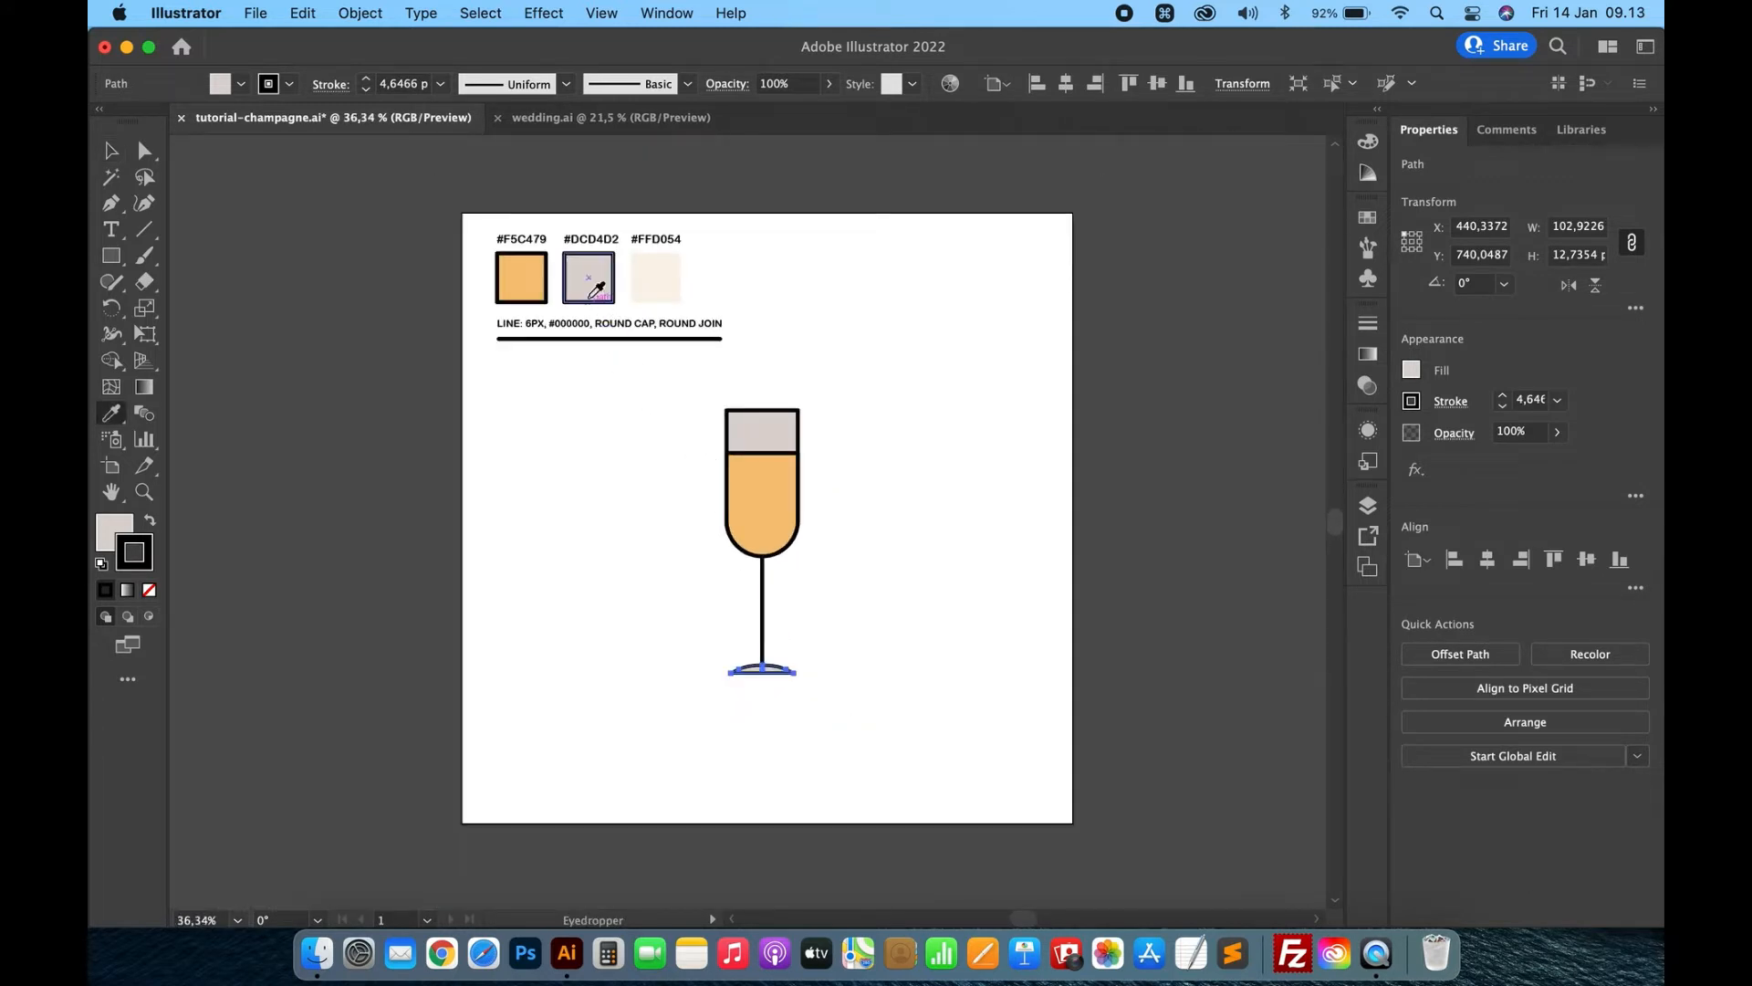
{"action": "left_click", "coordinate": [594, 303]}
{"action": "left_click", "coordinate": [114, 152]}
{"action": "left_click", "coordinate": [610, 821]}
Nudge the flattened base up slightly until it meets the lower end of the stem
{"action": "scroll", "coordinate": [806, 721], "scroll_direction": "up", "scroll_amount": 3}
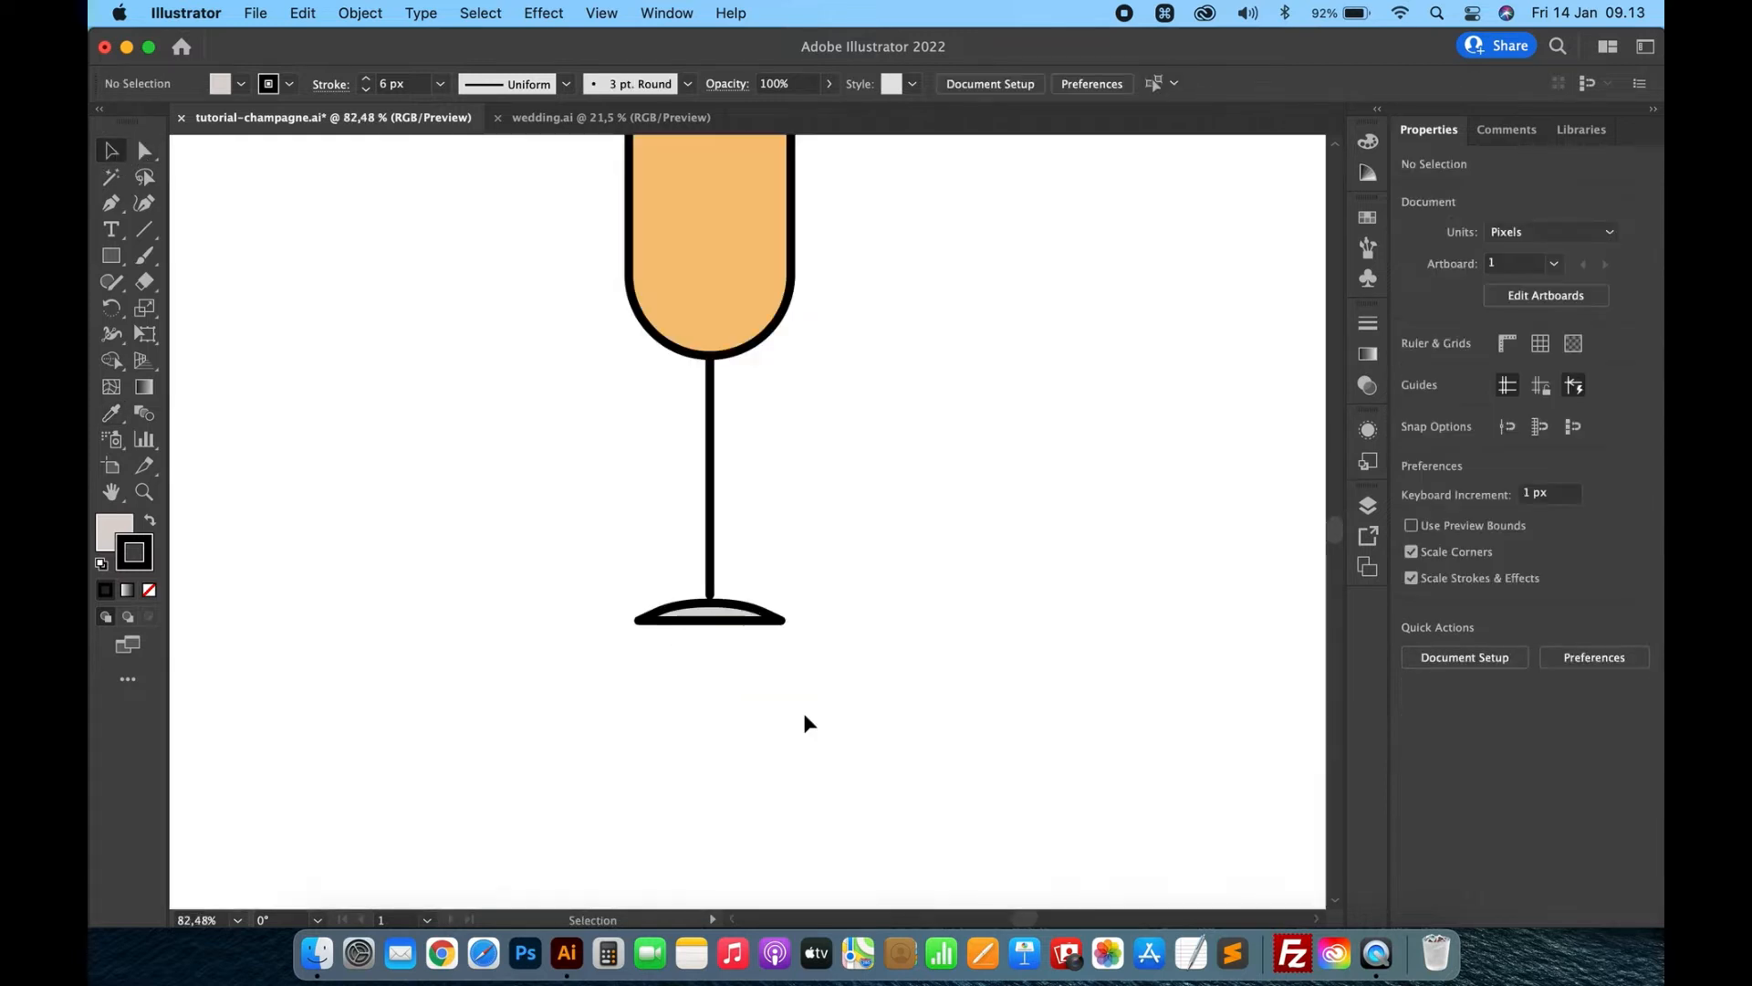
{"action": "left_click", "coordinate": [730, 624]}
{"action": "key", "text": "Up"}
{"action": "key", "text": "Up"}
{"action": "key", "text": "Up"}
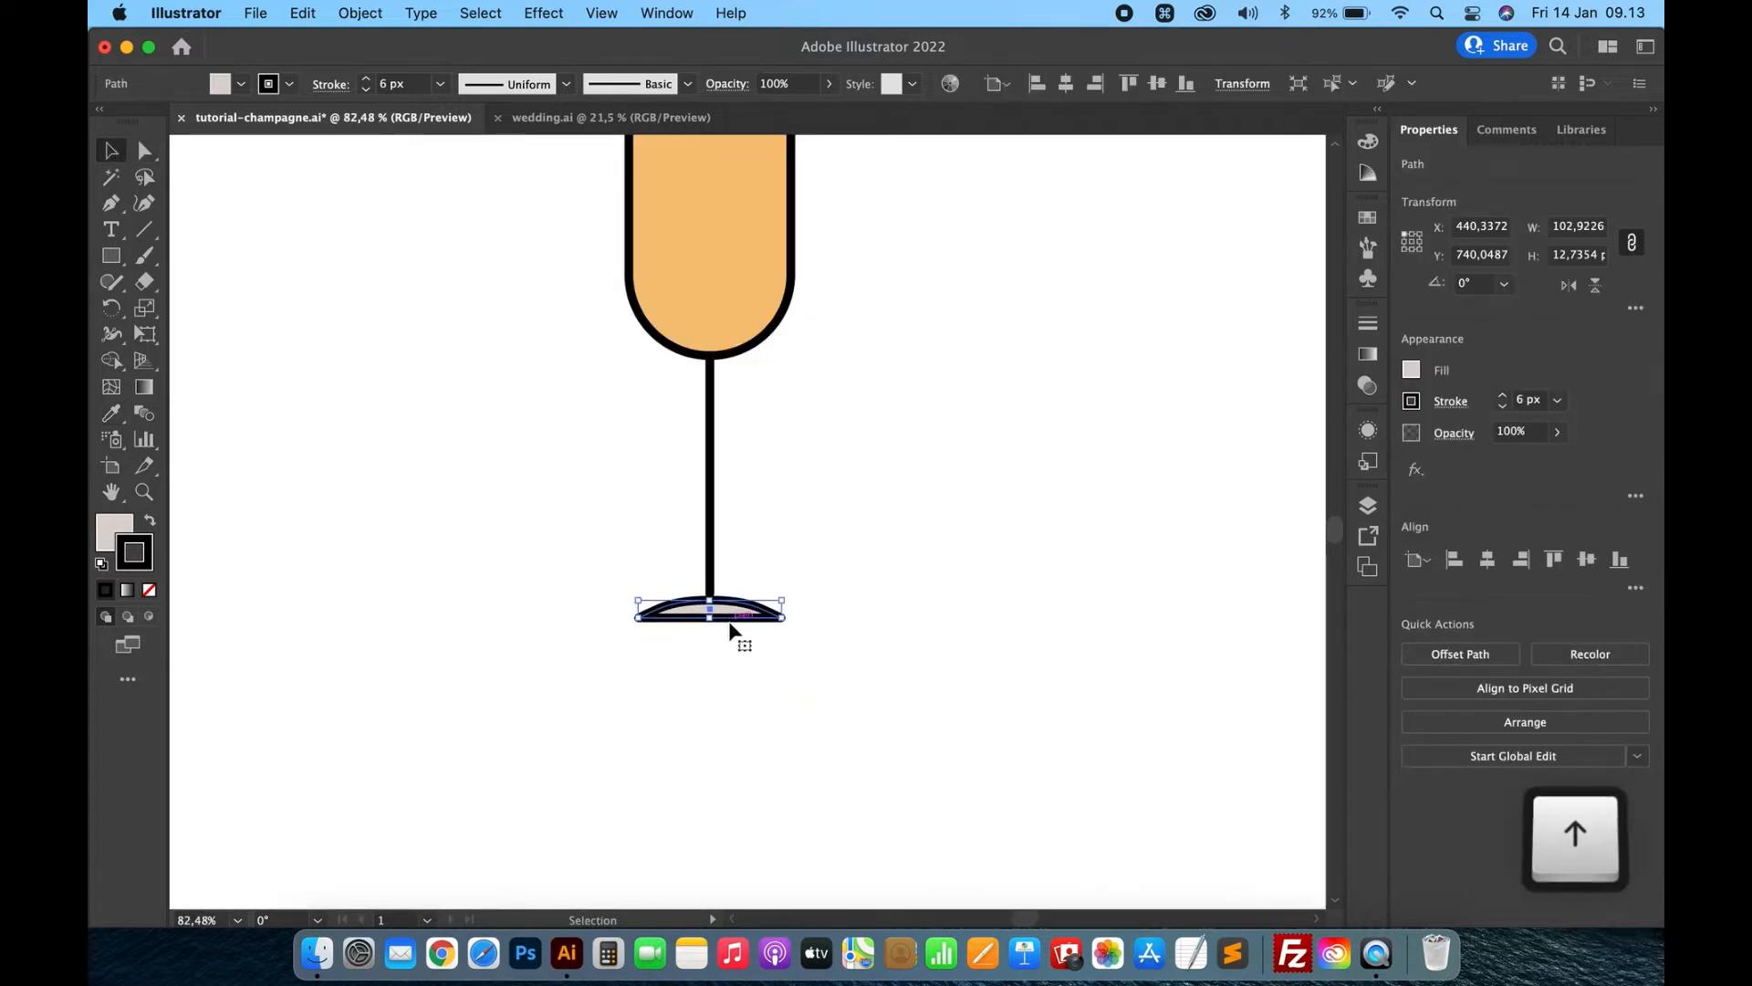
{"action": "left_click", "coordinate": [790, 685]}
Duplicate the whole champagne glass and place the copy about 247 px to the right of and 112 px below the original
{"action": "scroll", "coordinate": [785, 696], "scroll_direction": "down", "scroll_amount": 3}
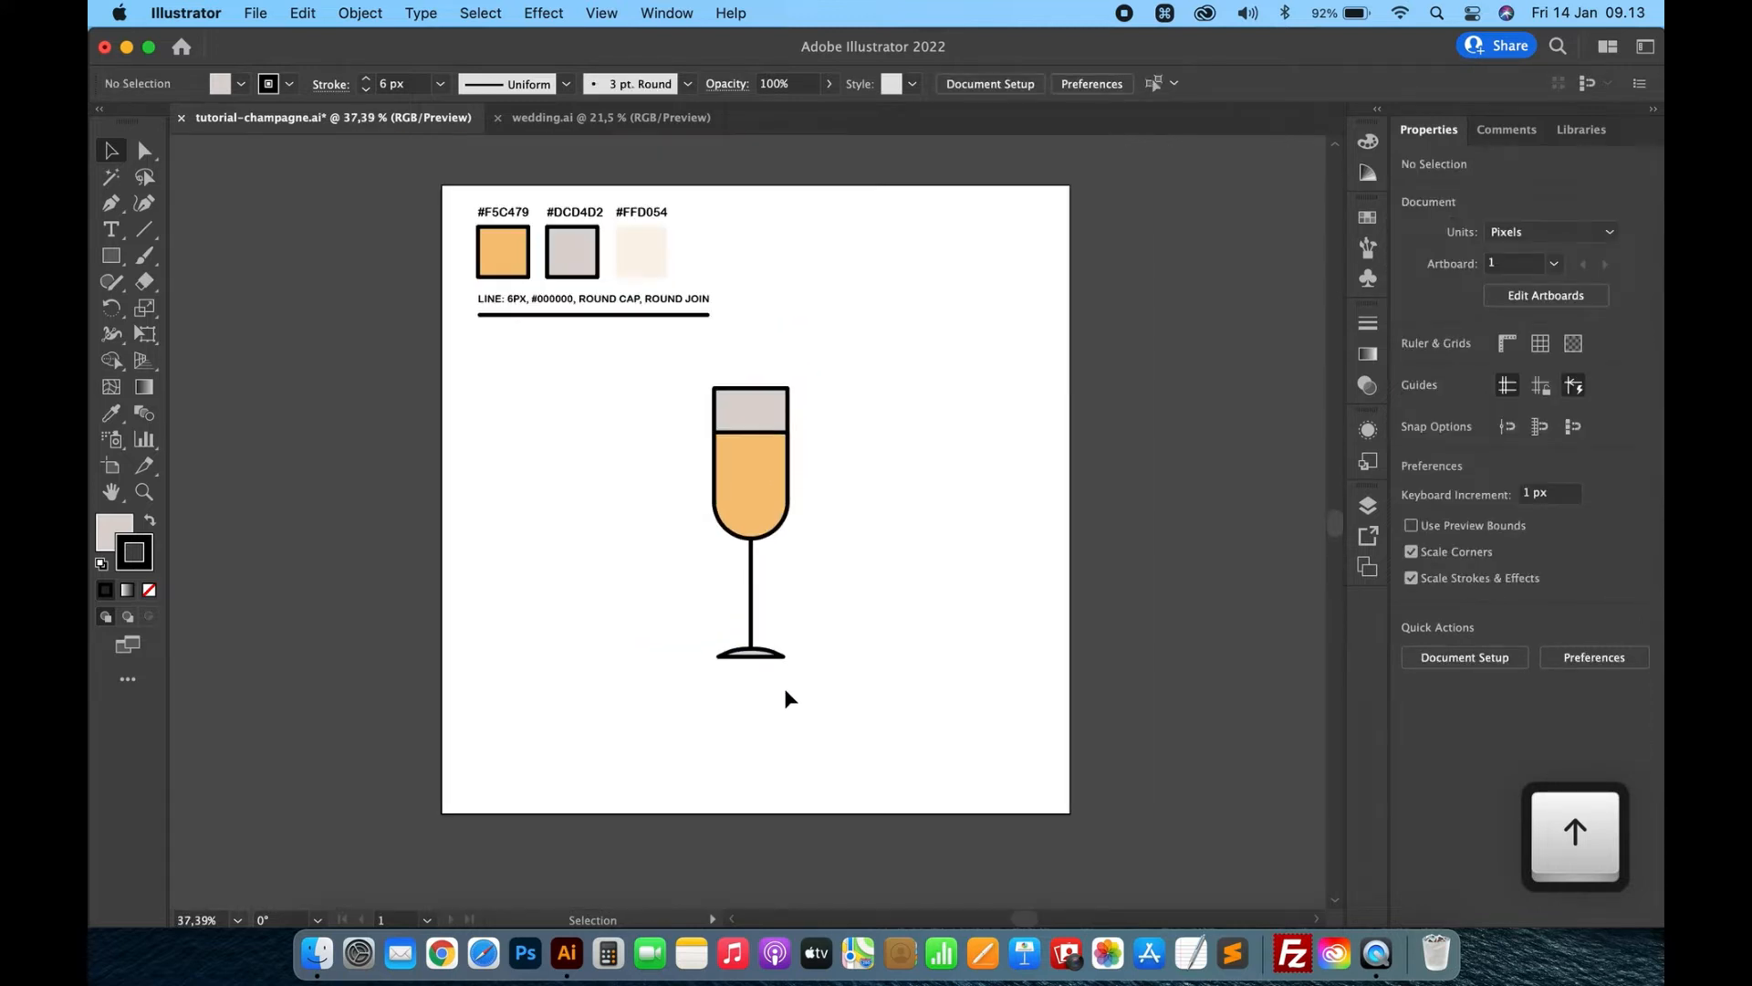
{"action": "left_click_drag", "start_coordinate": [861, 383], "coordinate": [646, 755]}
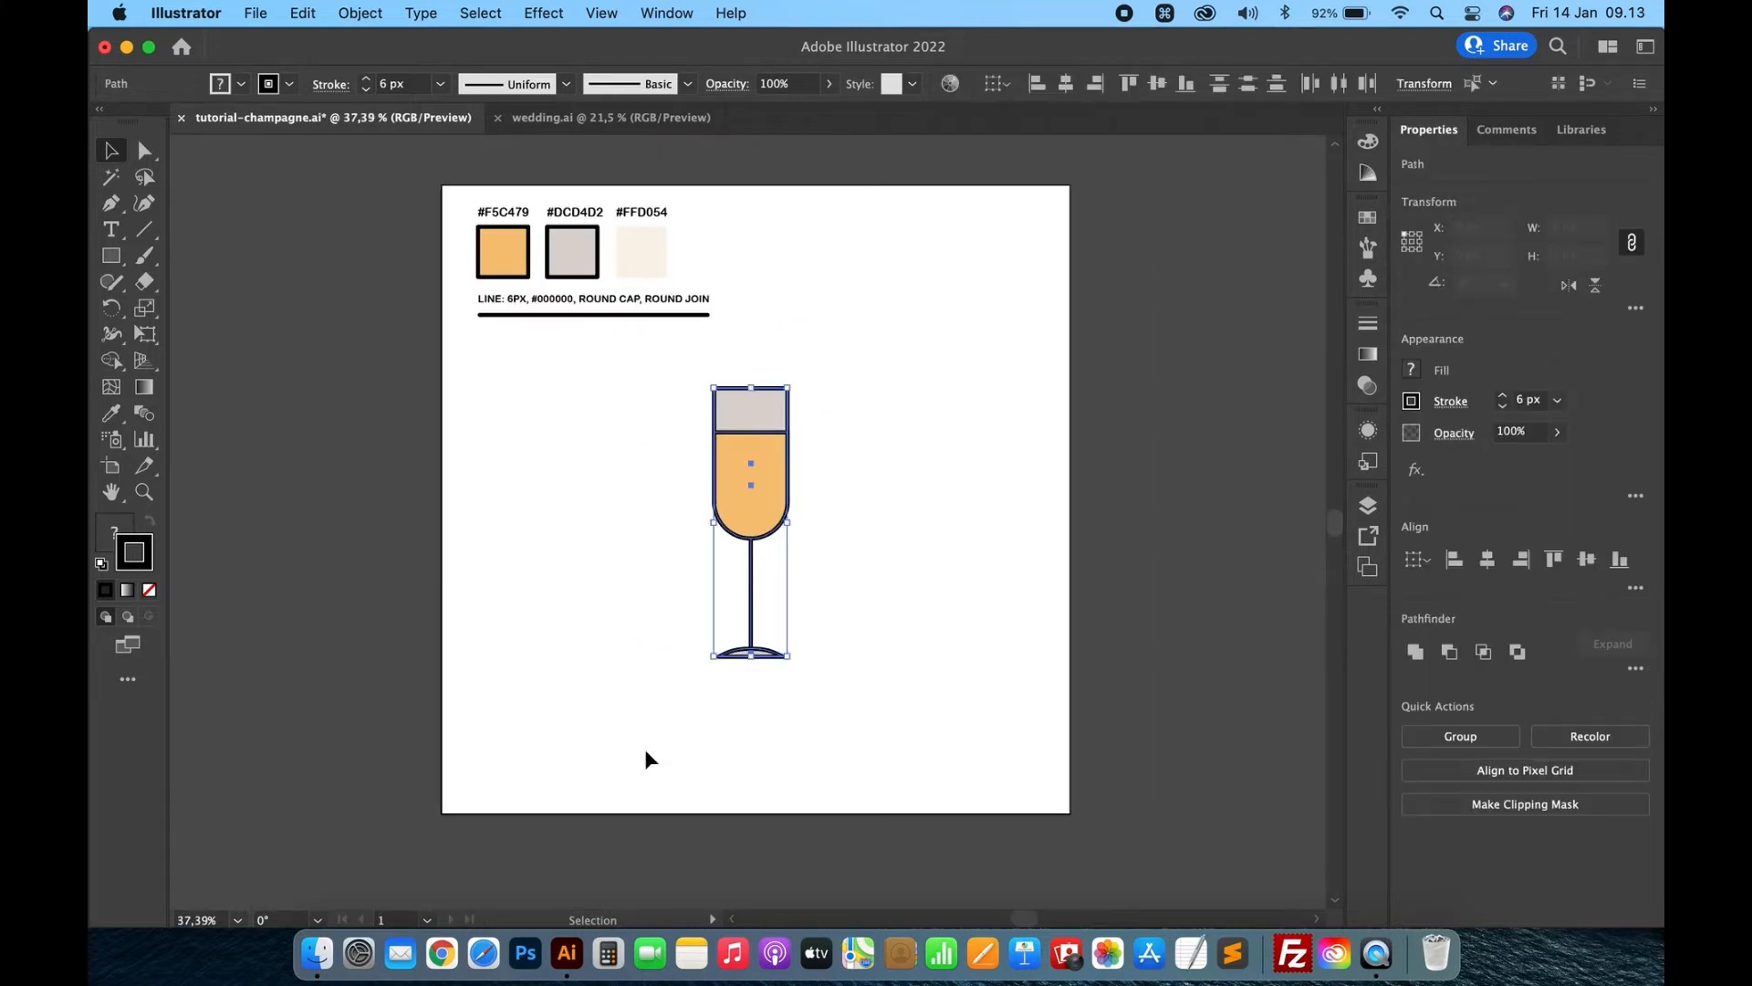
{"action": "scroll", "coordinate": [645, 754], "scroll_direction": "right", "scroll_amount": 1}
{"action": "key", "text": "super+c"}
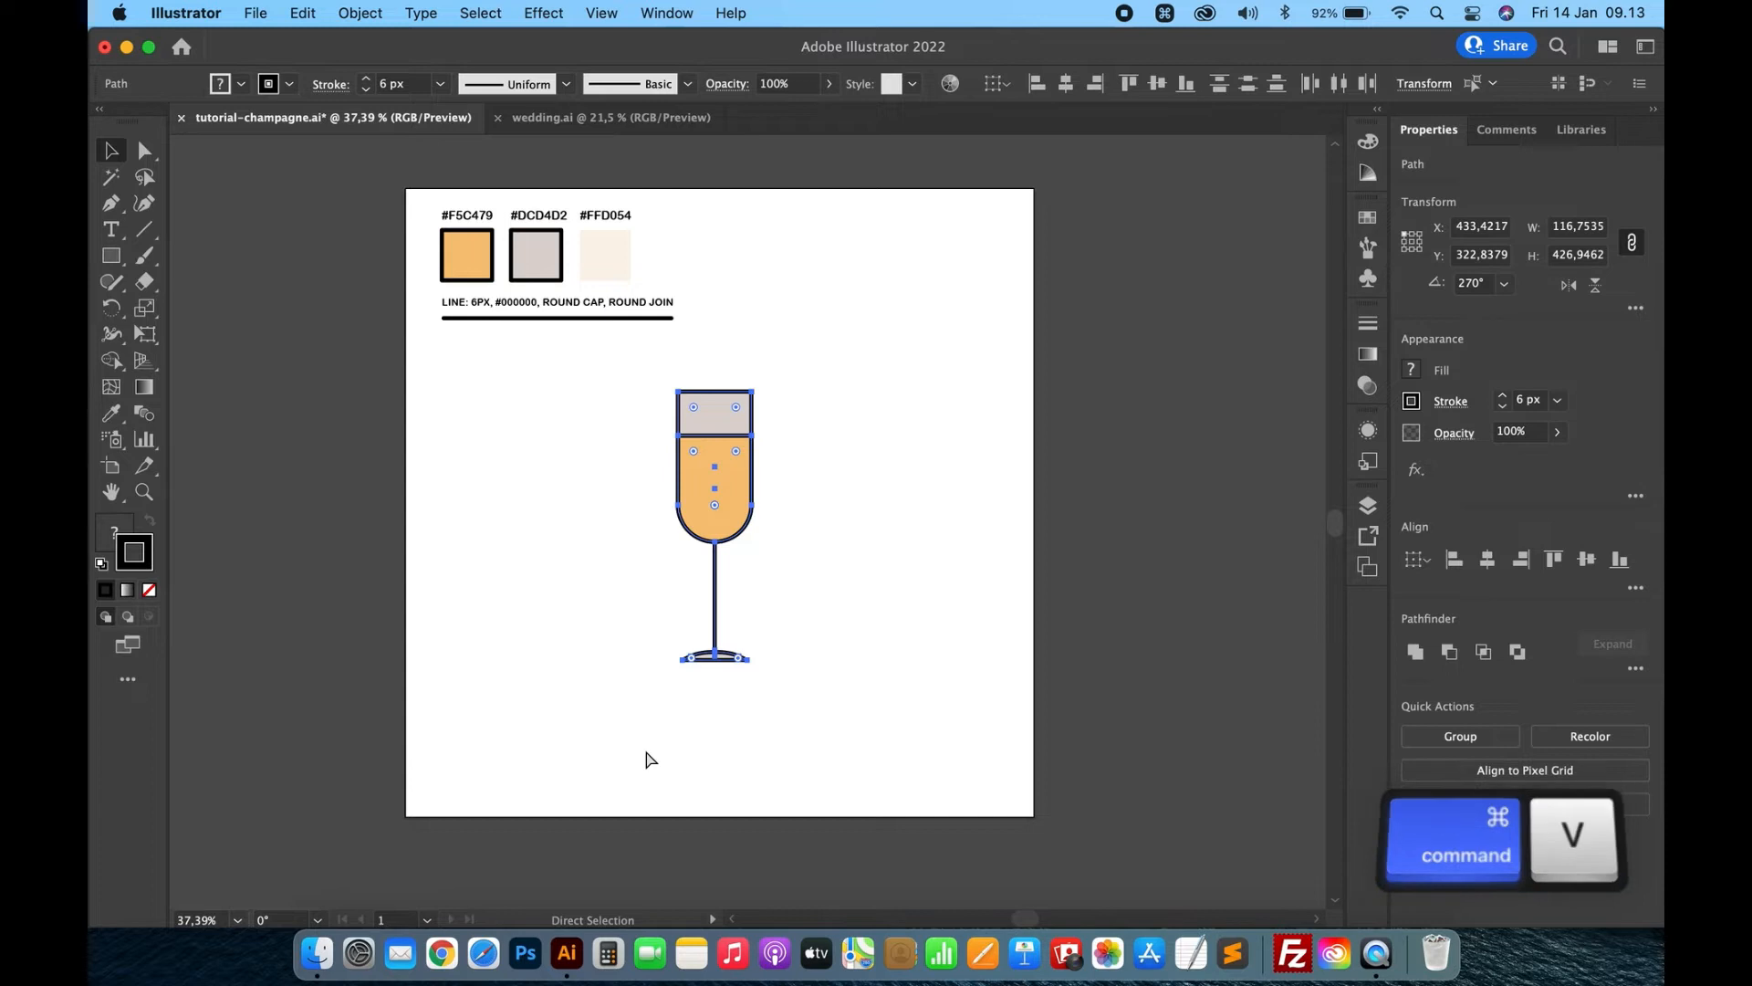
{"action": "key", "text": "super+v"}
{"action": "left_click_drag", "start_coordinate": [735, 469], "coordinate": [869, 548]}
{"action": "left_click", "coordinate": [981, 553]}
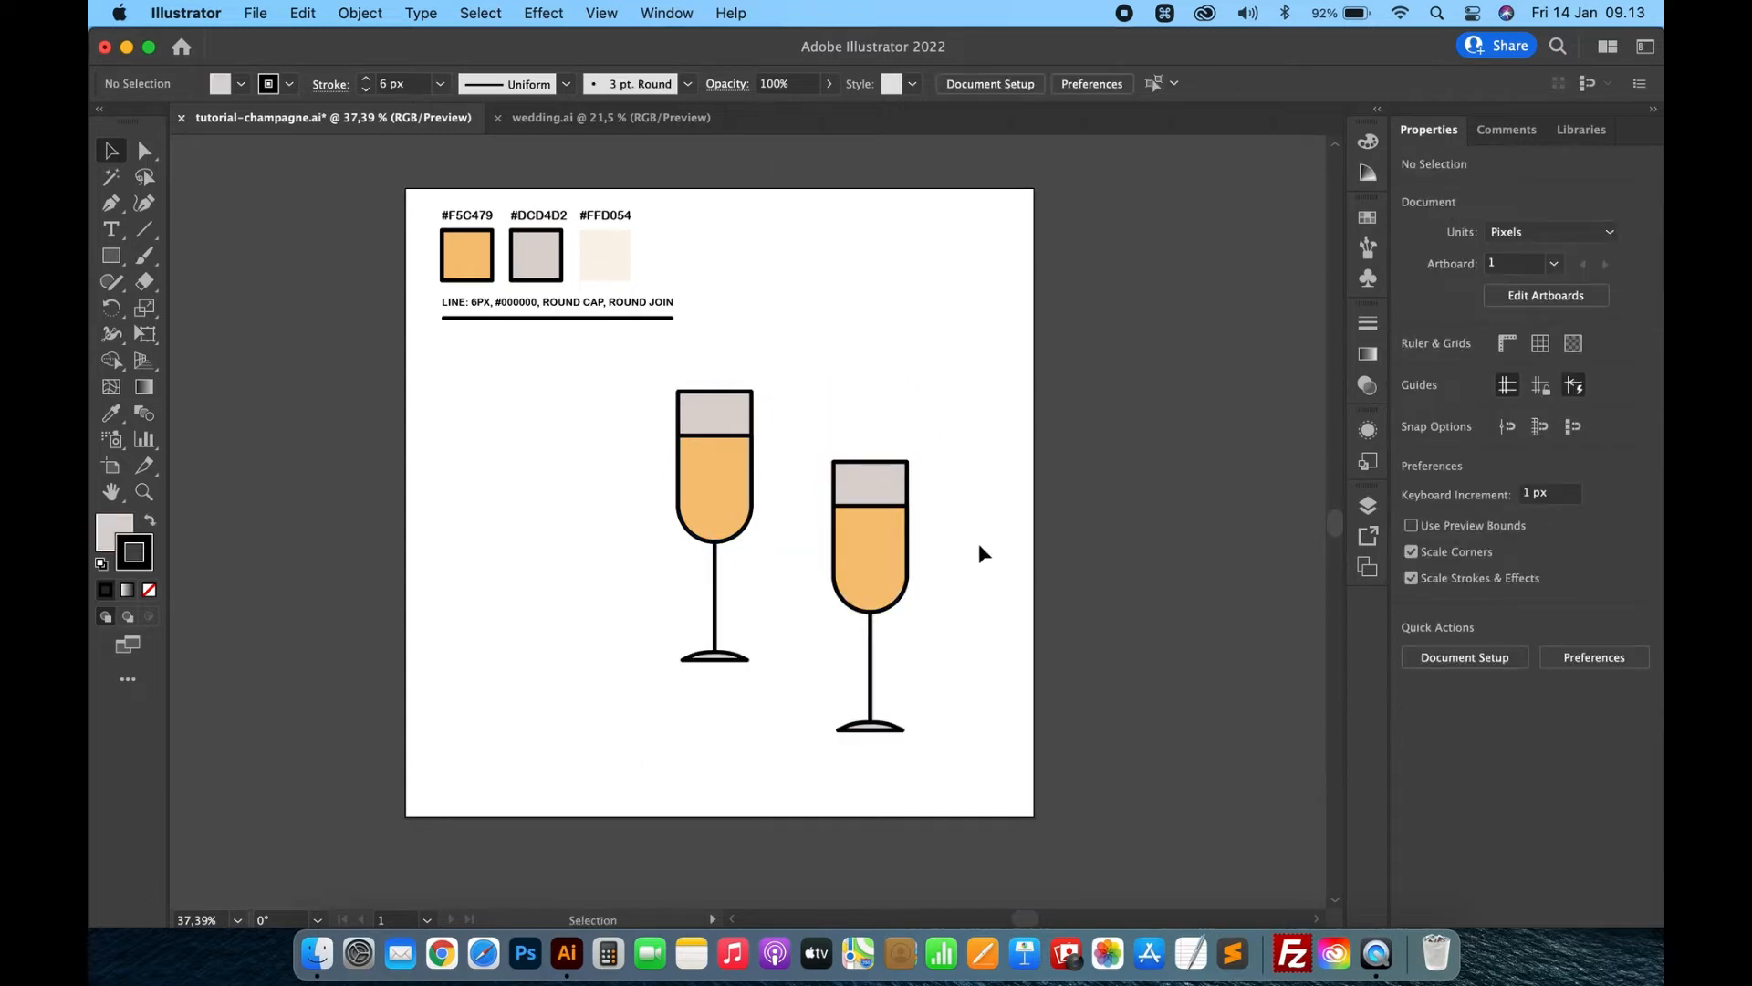
Lower the champagne level in the copied glass by 30 px by moving the orange shape's two top corner points down
{"action": "scroll", "coordinate": [981, 553], "scroll_direction": "up", "scroll_amount": 5}
{"action": "key", "text": "a"}
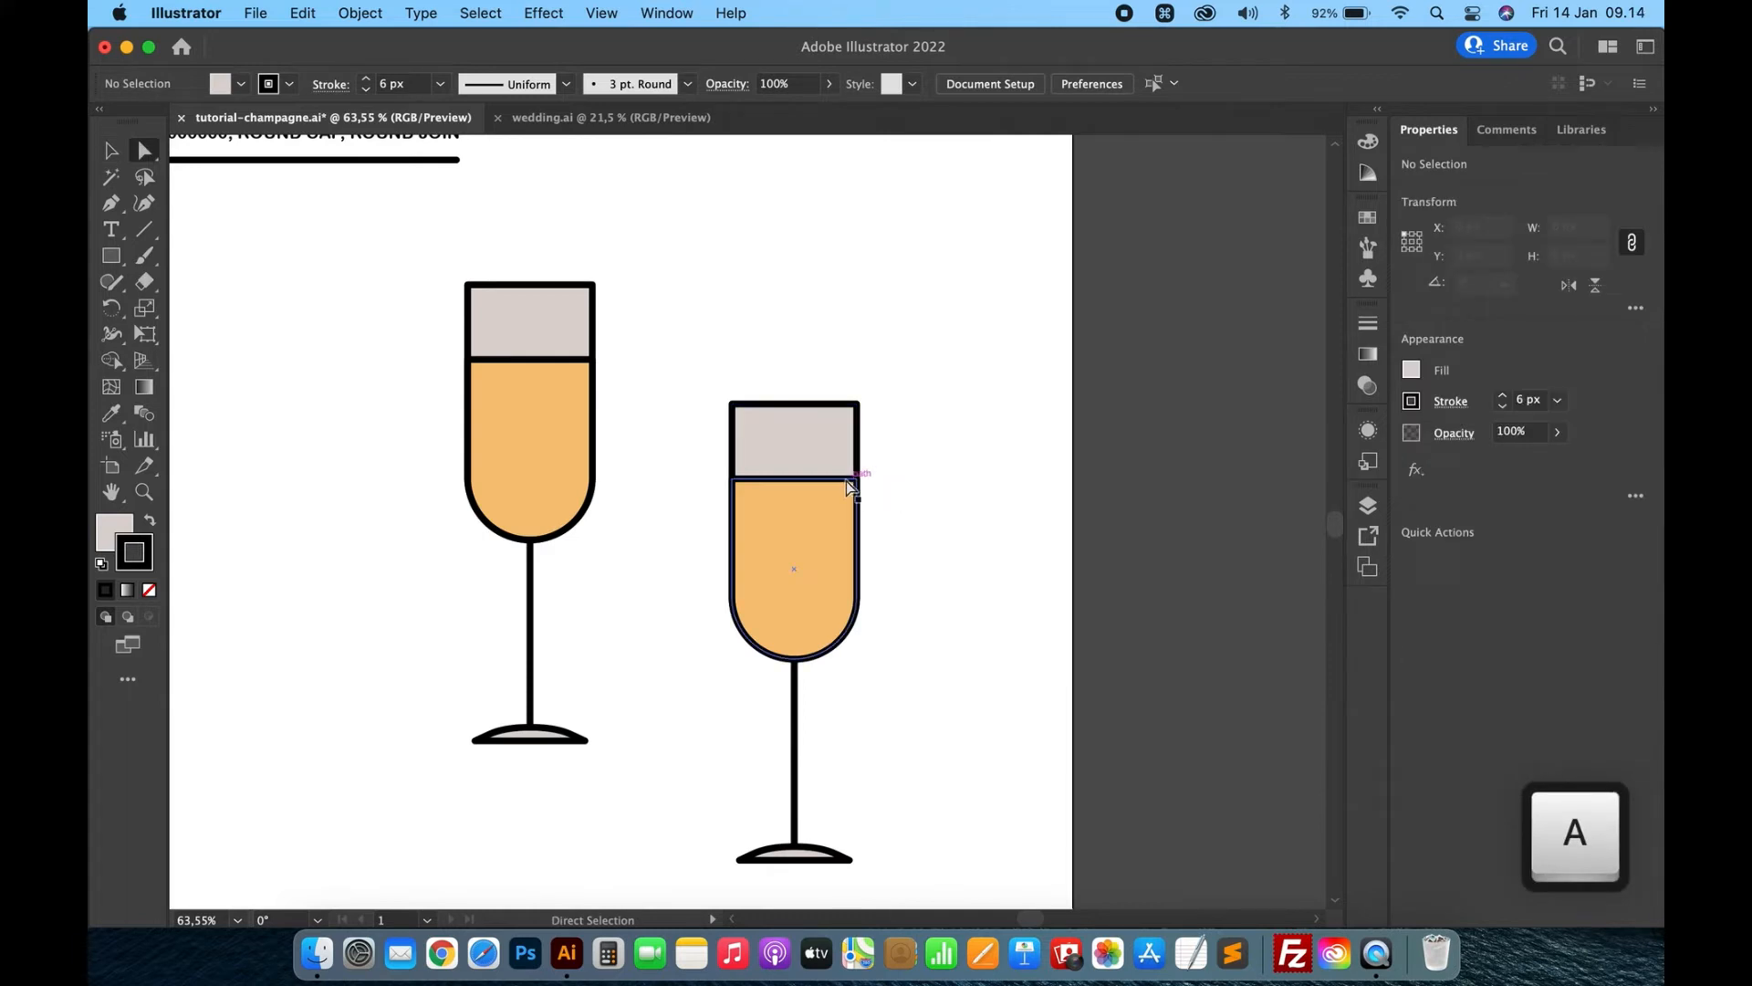
{"action": "left_click", "coordinate": [850, 481]}
{"action": "left_click", "coordinate": [733, 481], "text": "shift"}
{"action": "left_click", "coordinate": [733, 481], "text": "shift"}
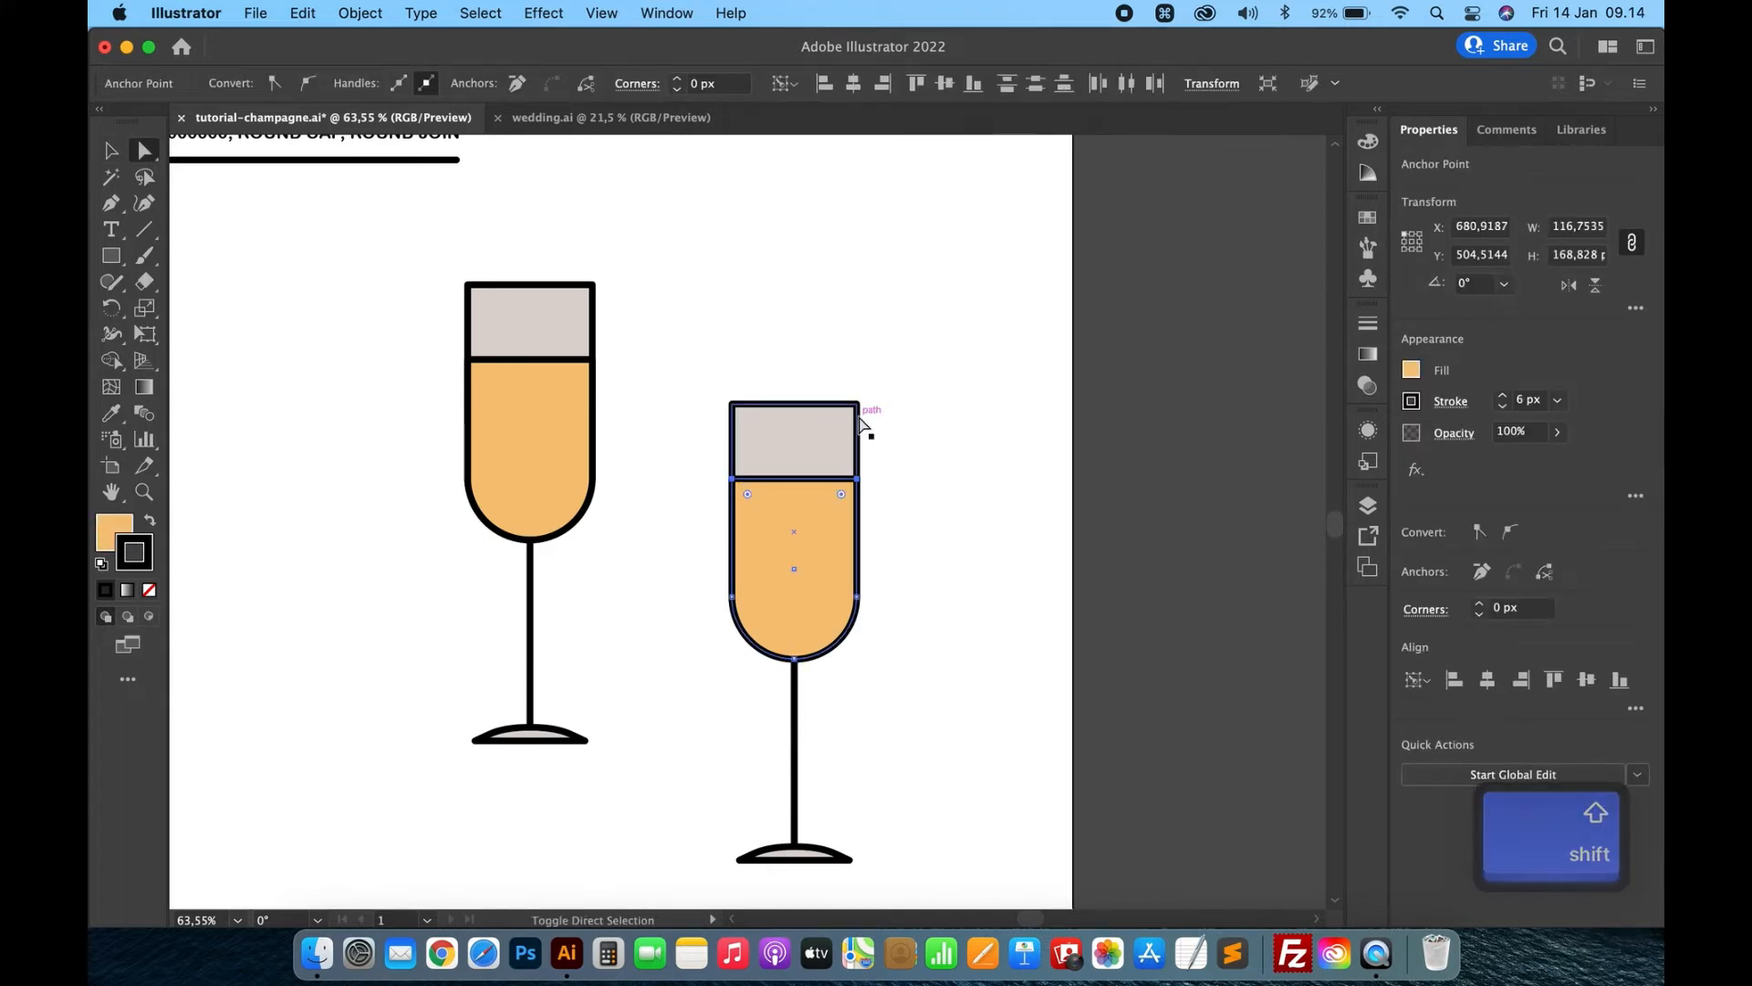
{"action": "key", "text": "shift+Down"}
{"action": "key", "text": "shift+Down"}
{"action": "key", "text": "shift+Down"}
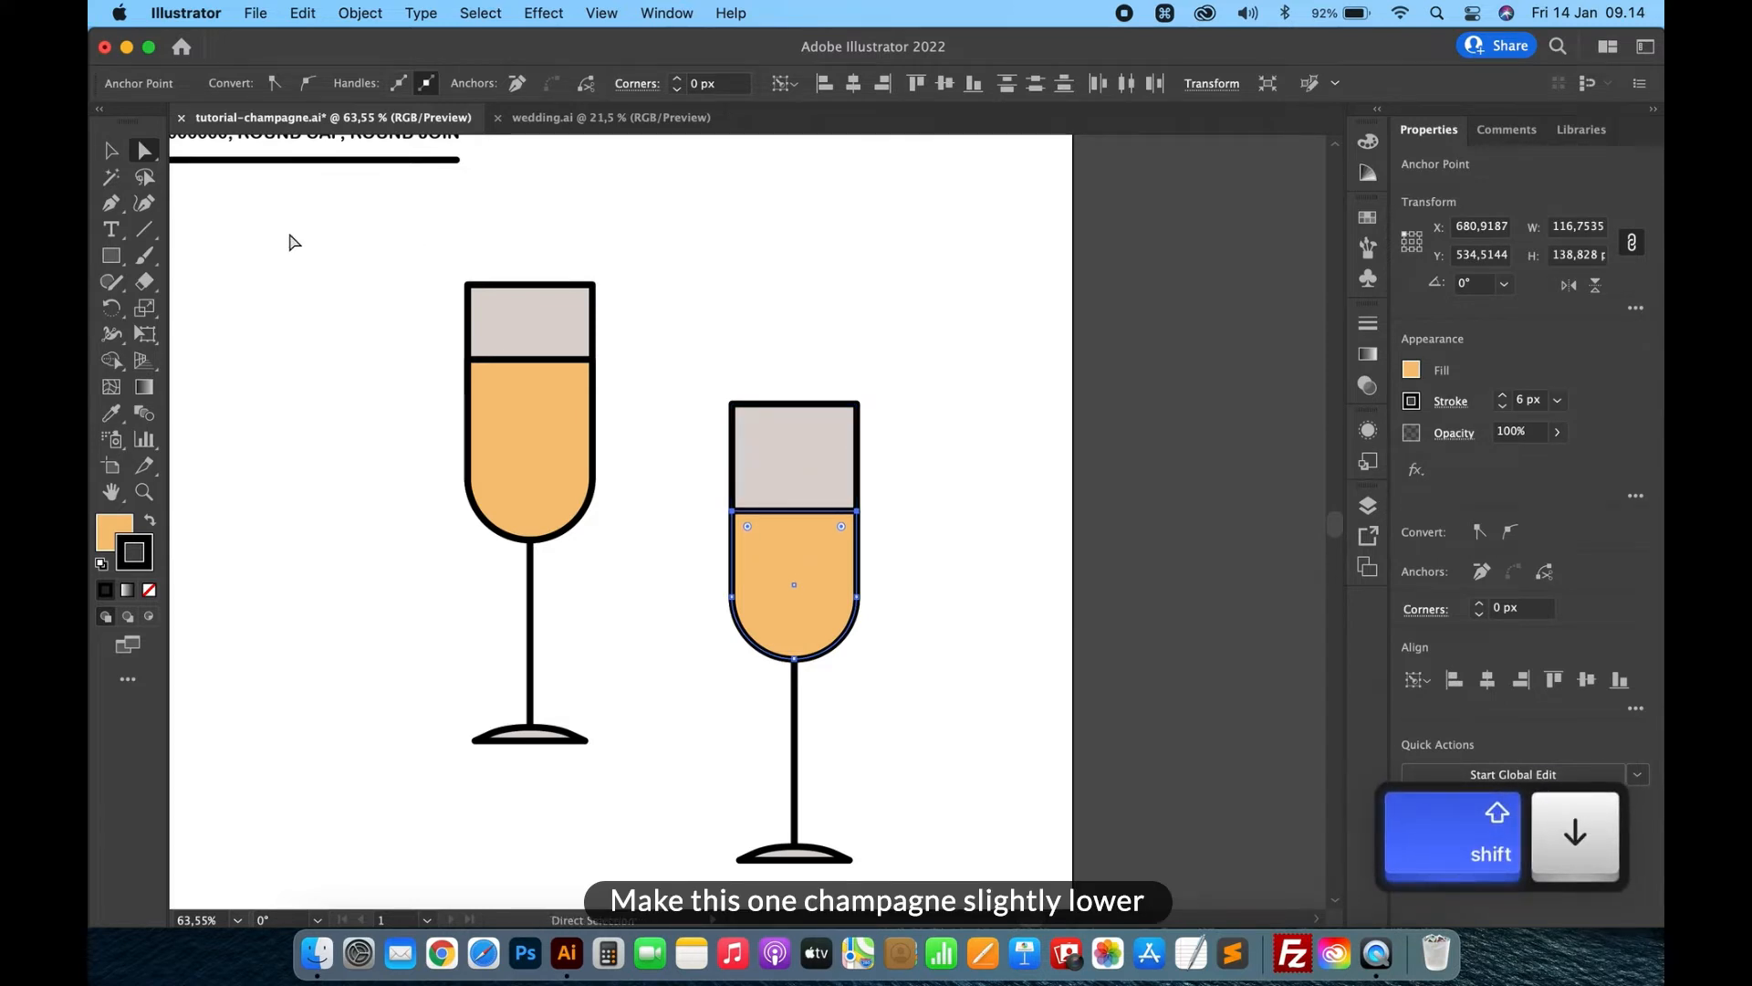
Move the whole left champagne glass about 58 px left and 112 px down so it is level with the right glass
{"action": "left_click", "coordinate": [113, 151]}
{"action": "left_click", "coordinate": [654, 537]}
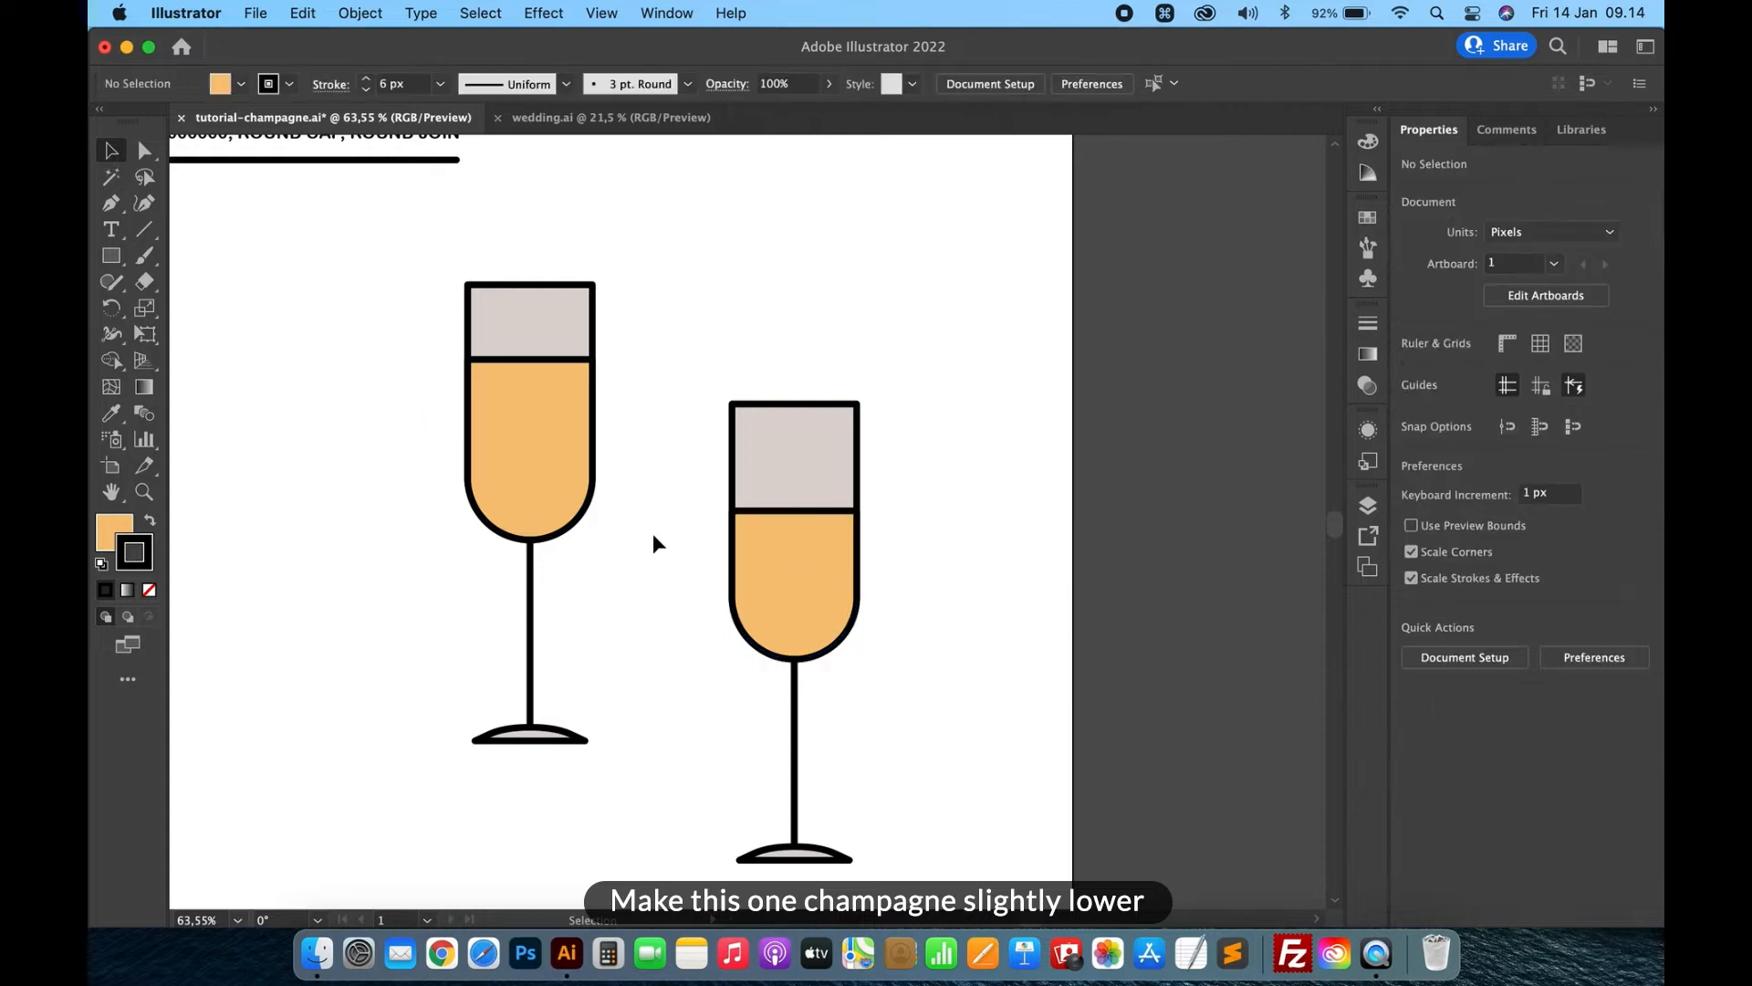
{"action": "scroll", "coordinate": [653, 537], "scroll_direction": "down", "scroll_amount": 3}
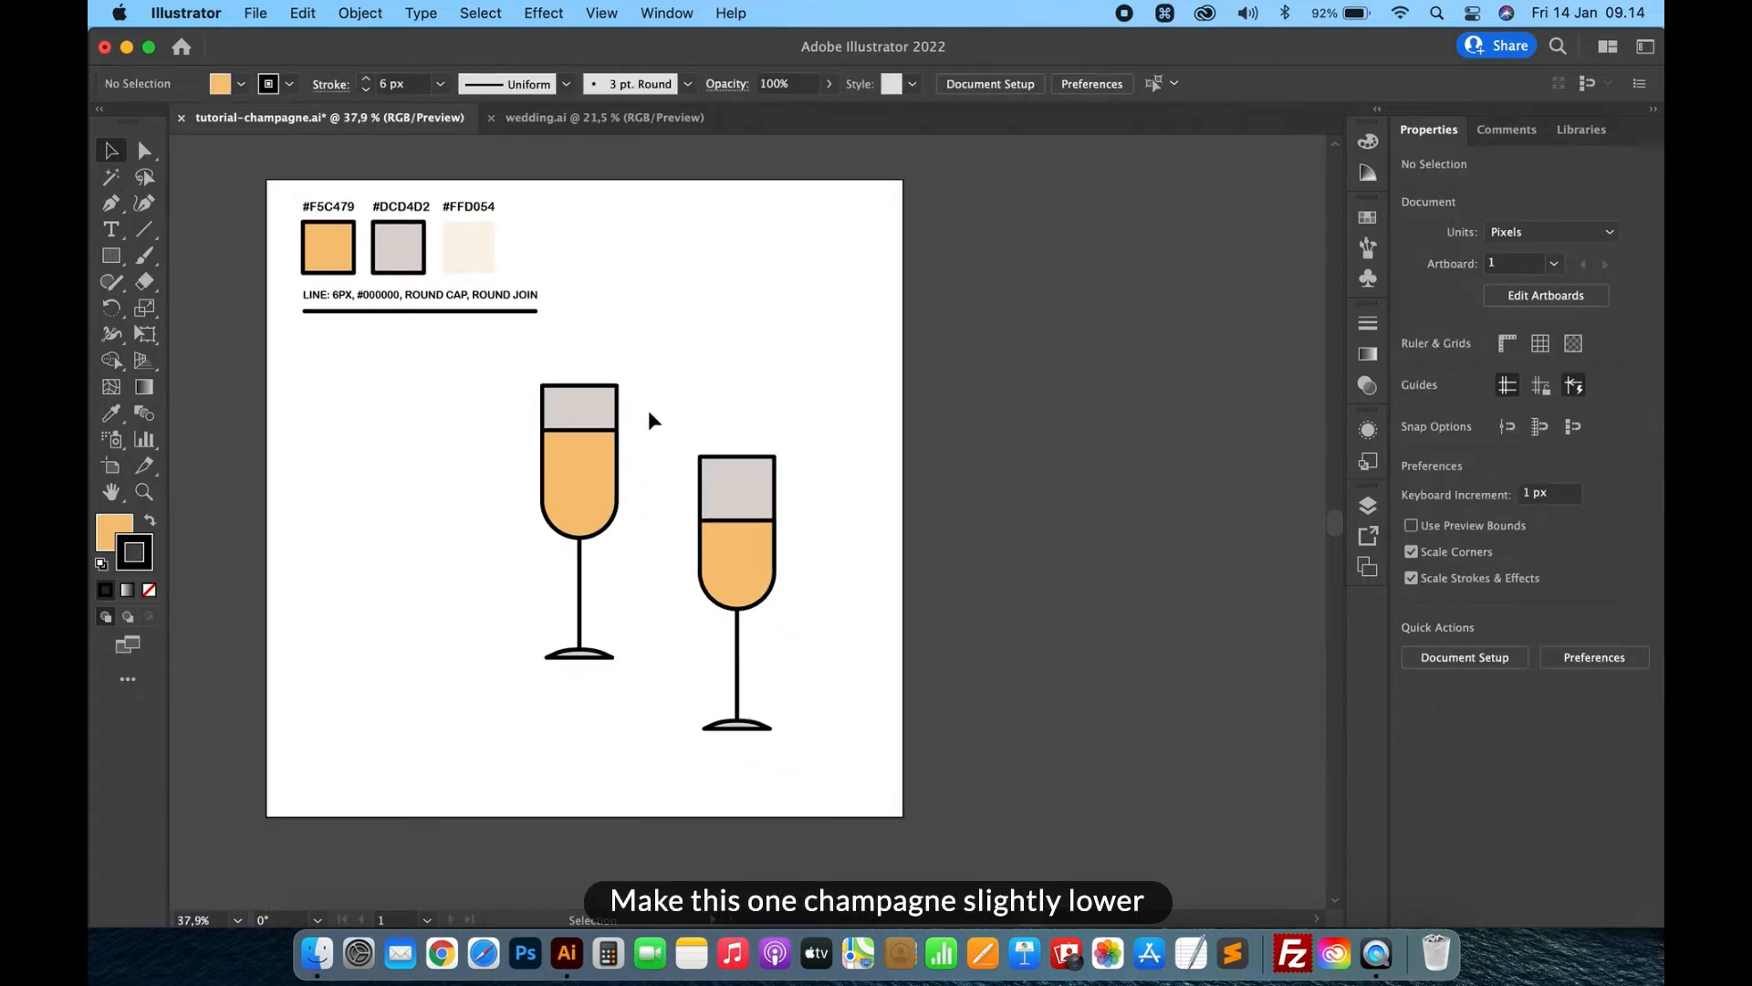
{"action": "left_click_drag", "start_coordinate": [643, 381], "coordinate": [493, 665]}
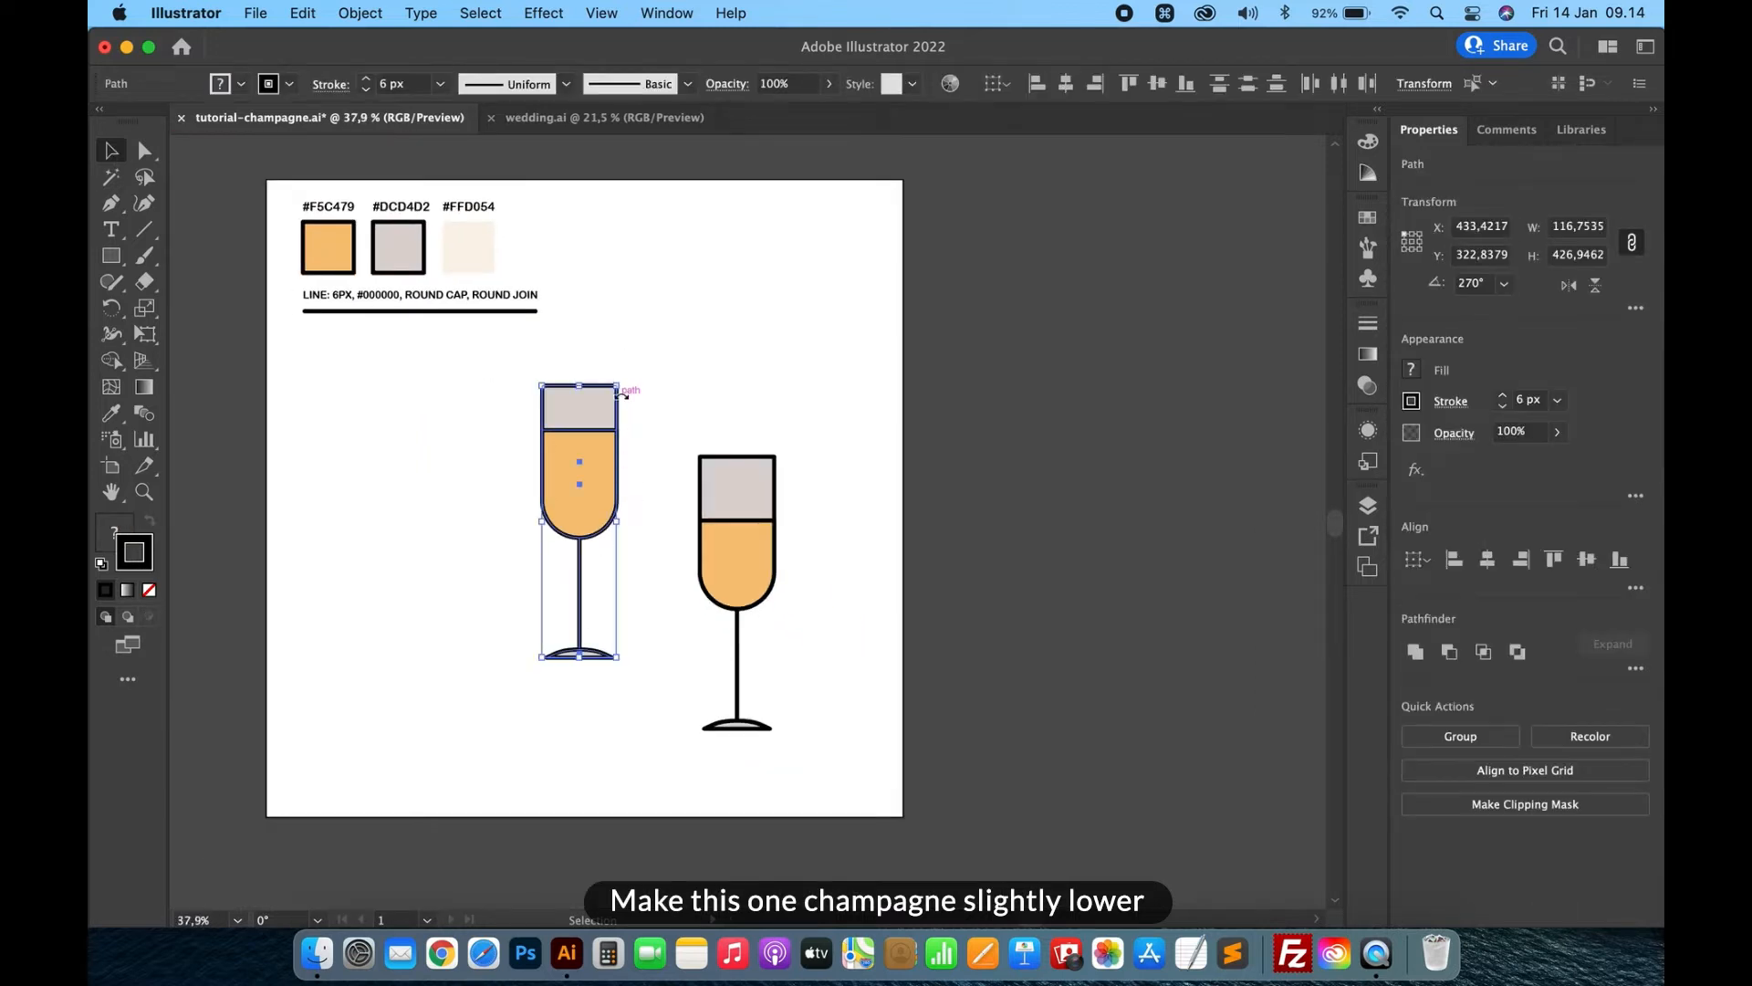
{"action": "left_click_drag", "start_coordinate": [595, 446], "coordinate": [561, 513]}
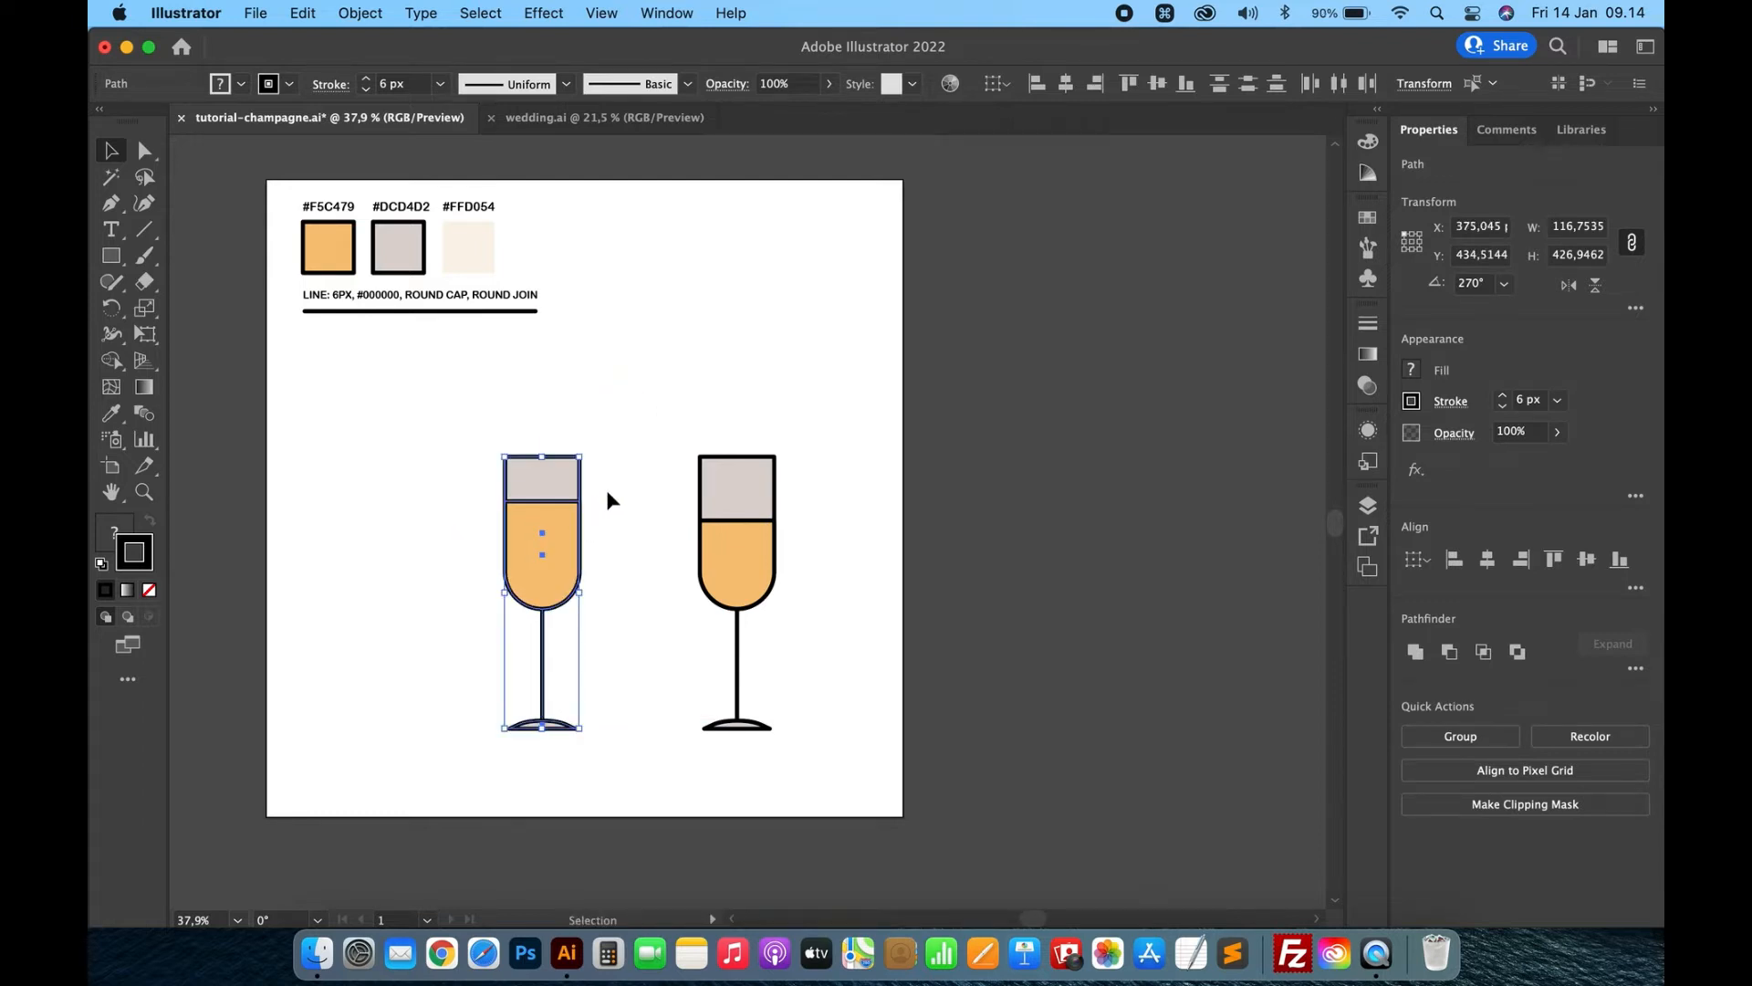
Rotate the left glass about 13° clockwise and the right glass about 19° counterclockwise so their rims lean toward each other
{"action": "left_click_drag", "start_coordinate": [591, 458], "coordinate": [618, 479]}
{"action": "left_click_drag", "start_coordinate": [834, 394], "coordinate": [694, 759]}
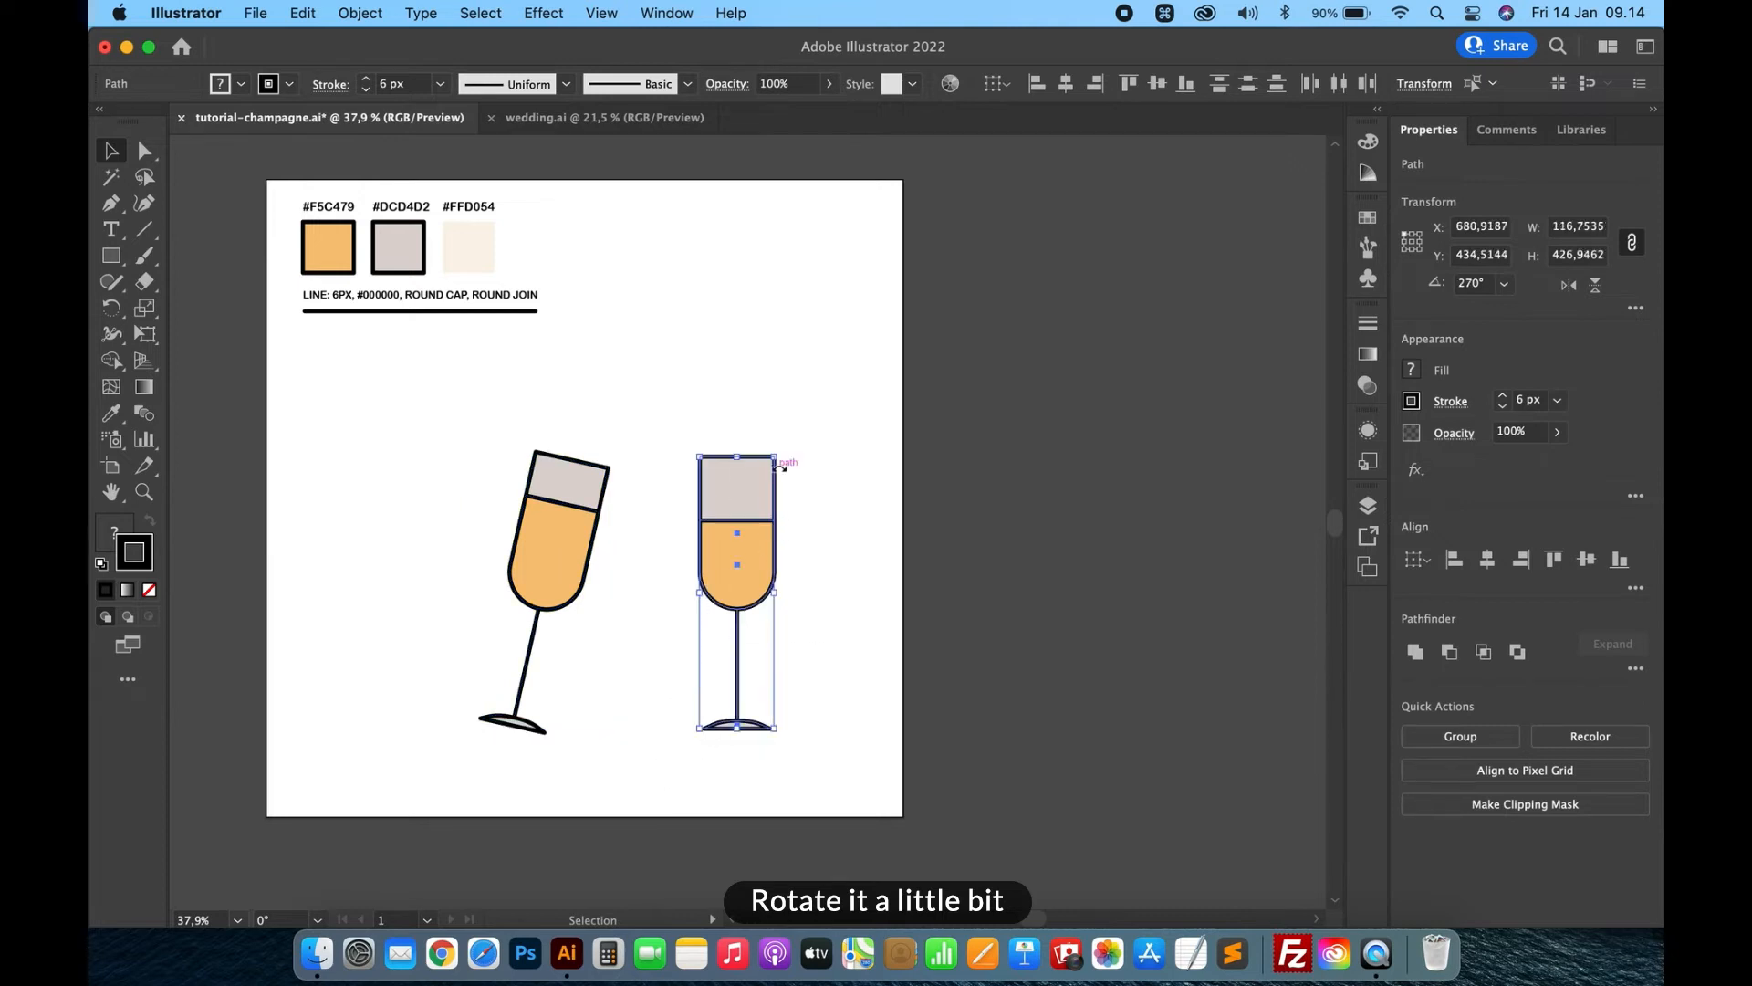
{"action": "left_click_drag", "start_coordinate": [783, 453], "coordinate": [738, 443]}
Move the right glass to about X 522, Y 400 px so its rim corner touches the left glass's rim
{"action": "left_click_drag", "start_coordinate": [732, 540], "coordinate": [696, 538]}
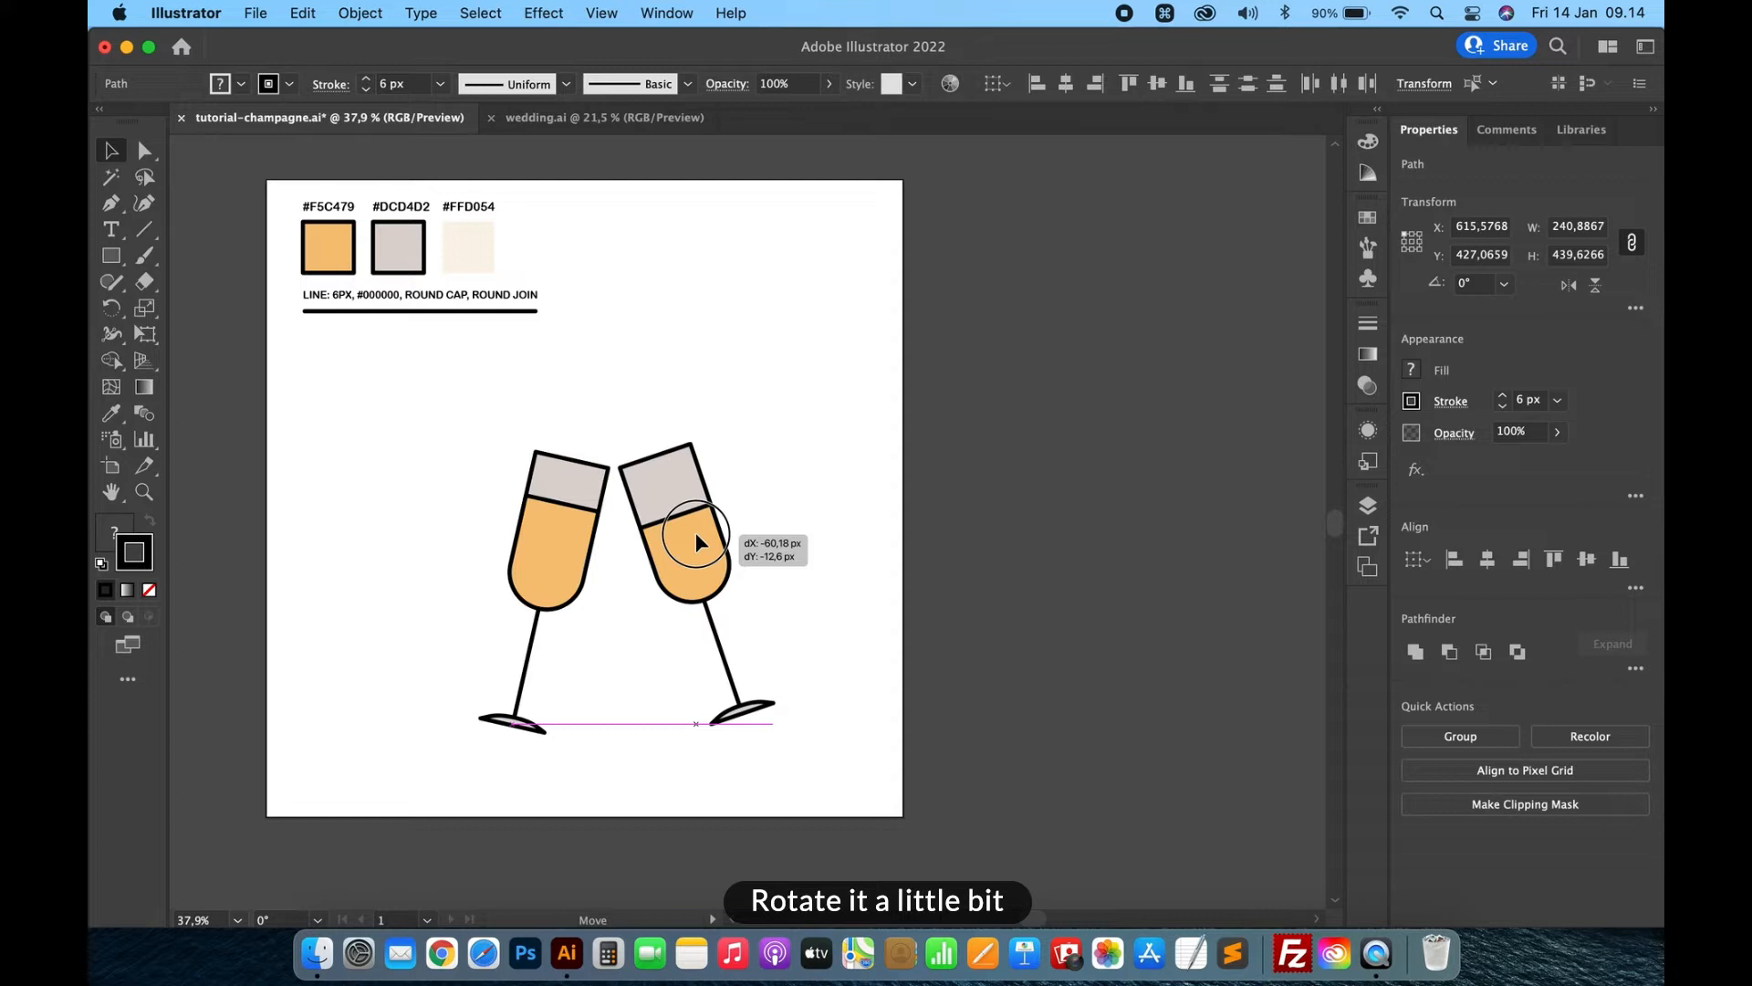
{"action": "left_click_drag", "start_coordinate": [695, 533], "coordinate": [668, 532]}
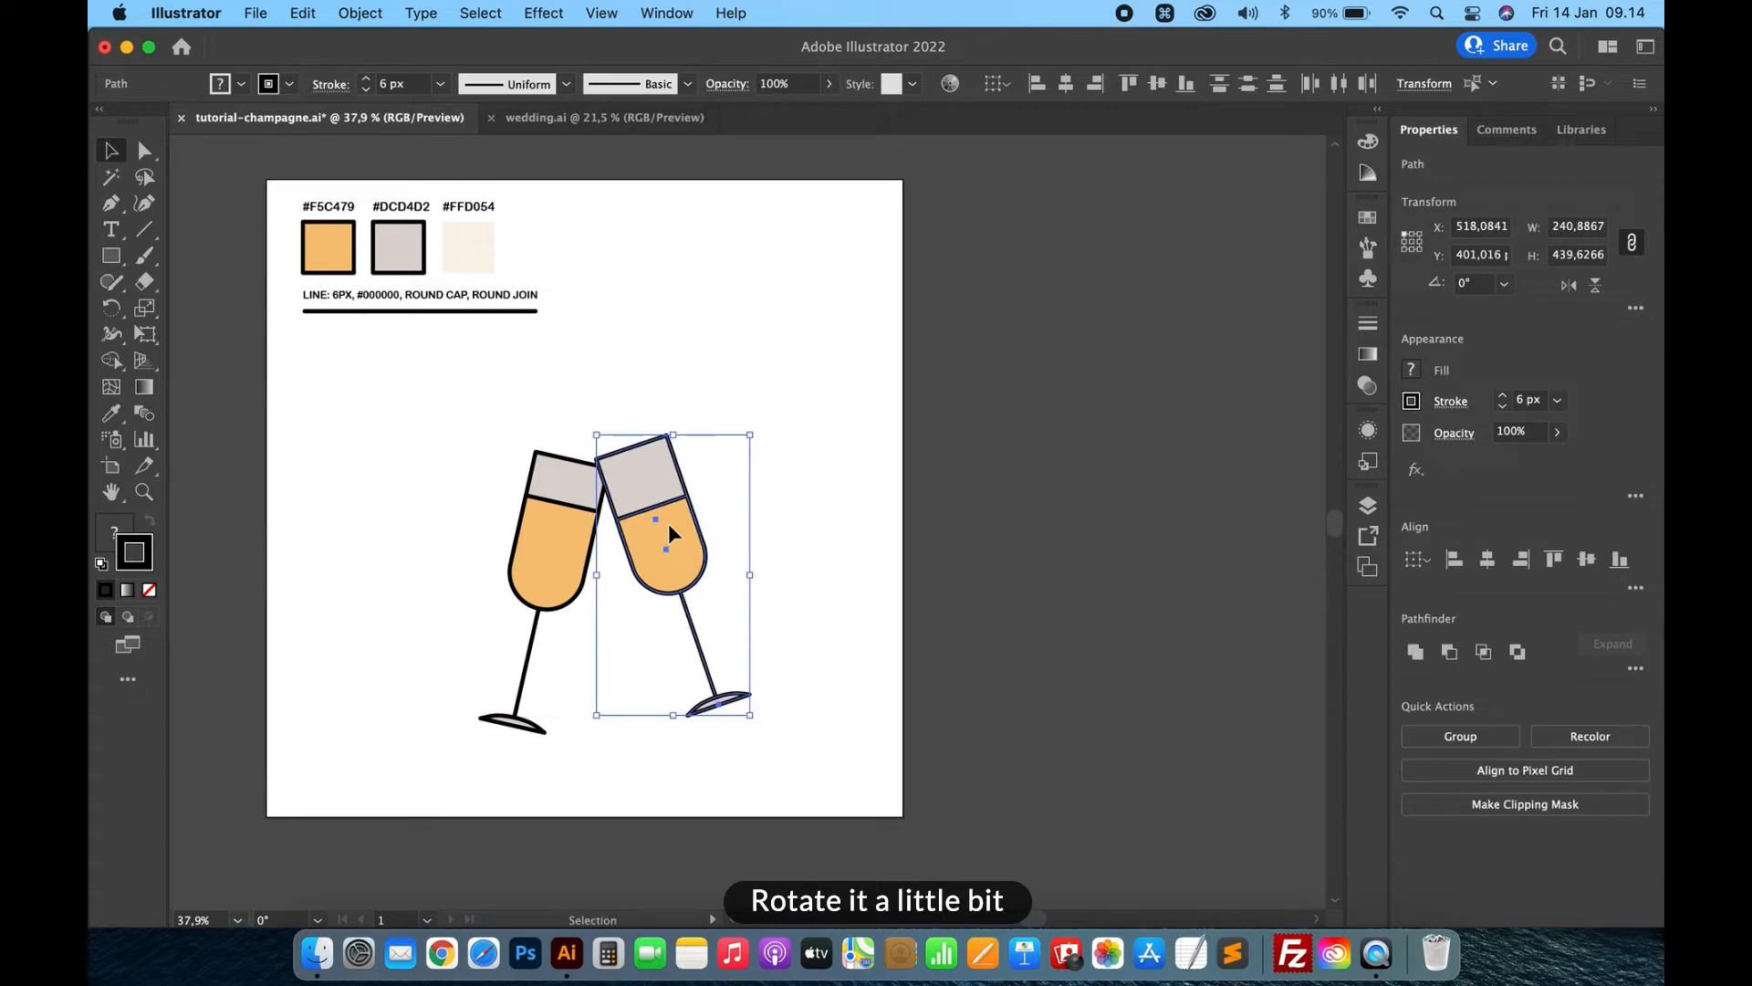
{"action": "key", "text": "Up"}
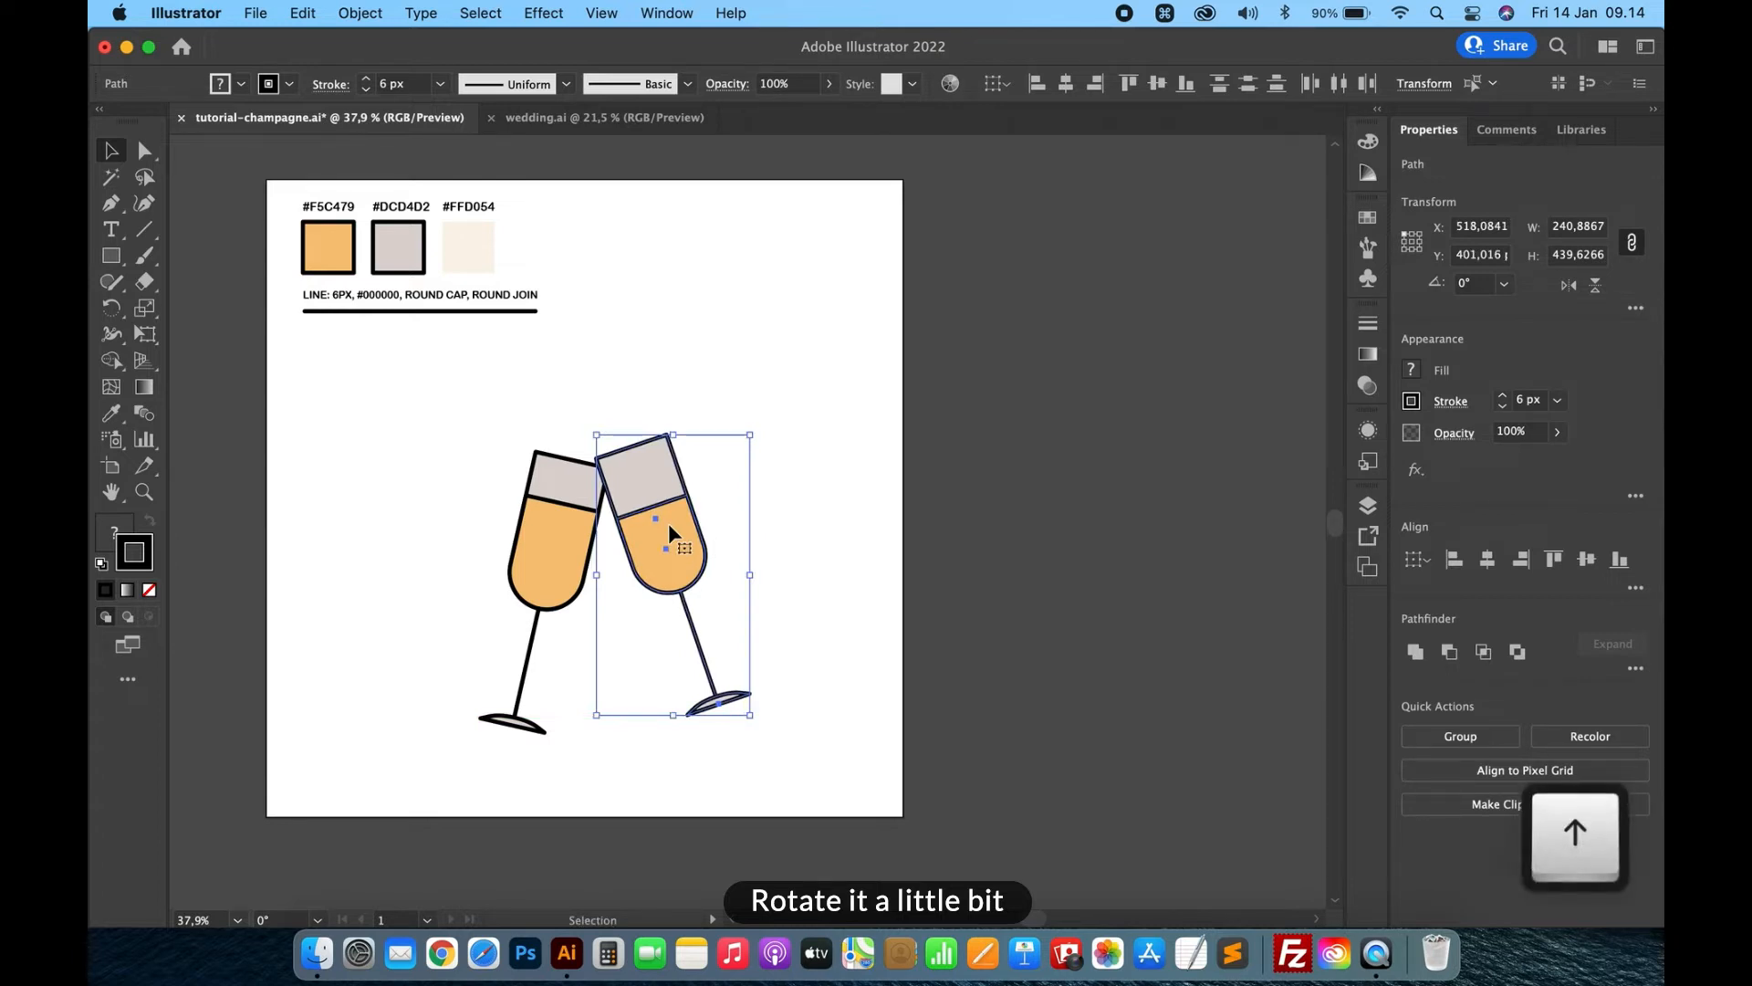
{"action": "key", "text": "shift+Up"}
{"action": "key", "text": "Down"}
{"action": "key", "text": "Down"}
{"action": "key", "text": "Down"}
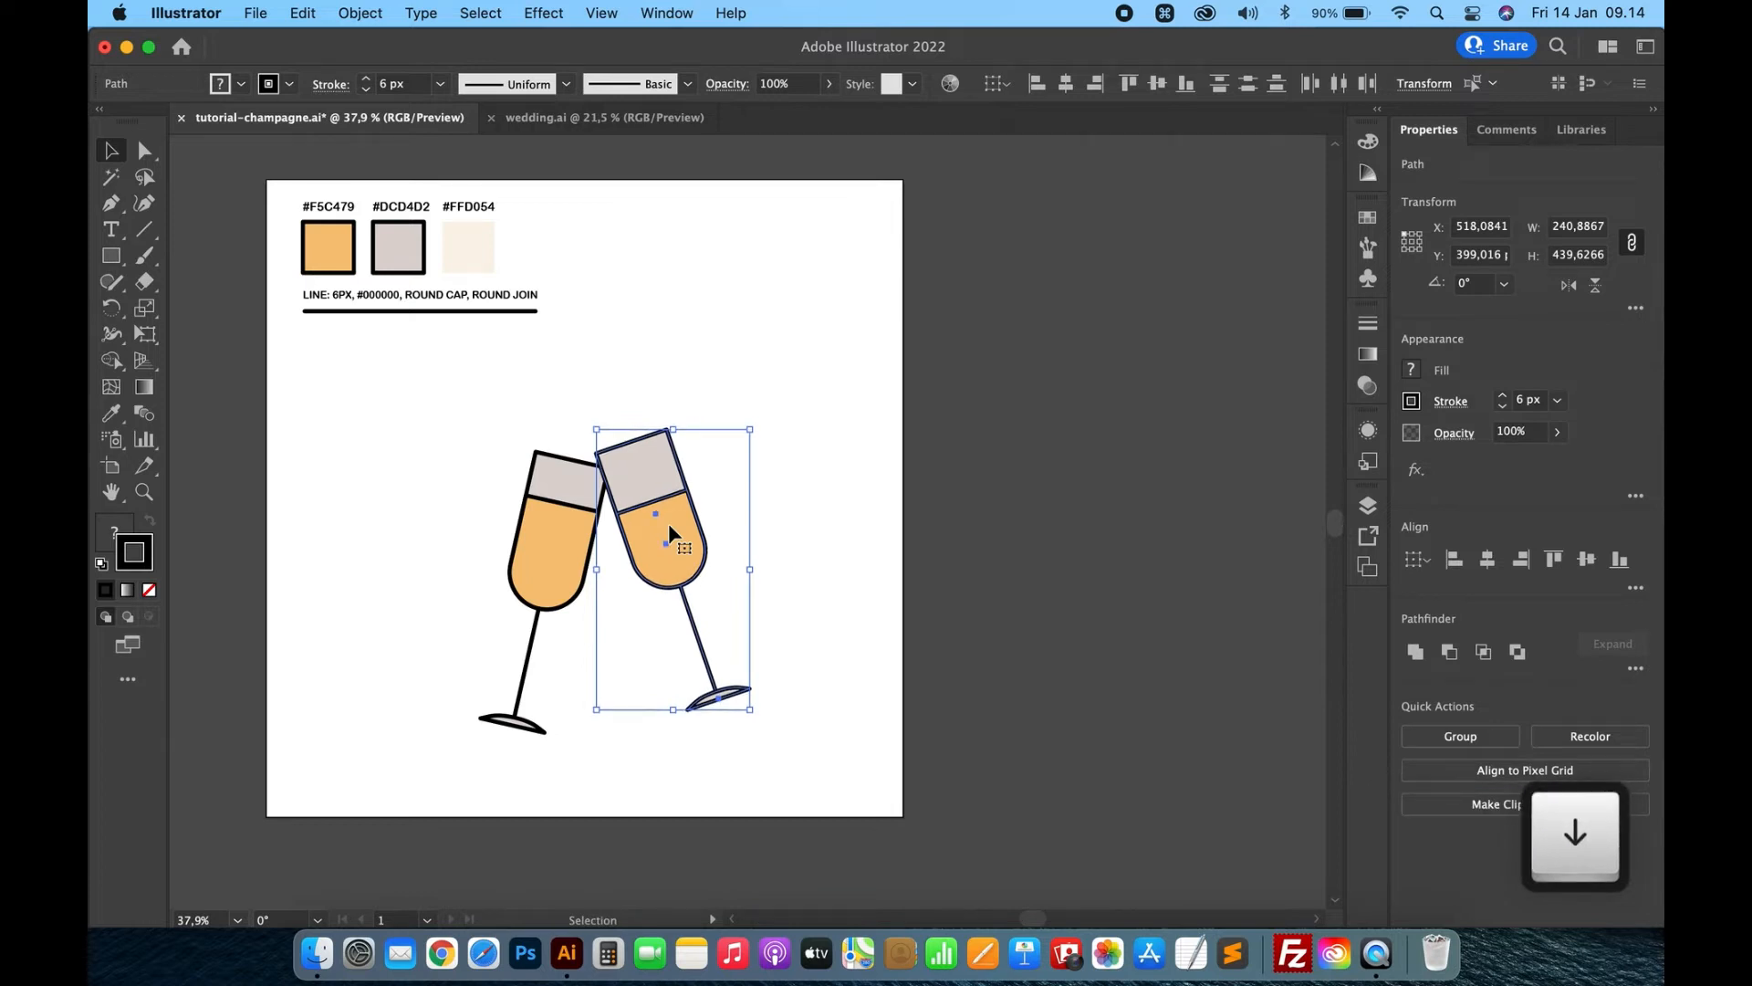
{"action": "key", "text": "Down"}
{"action": "key", "text": "Down"}
{"action": "key", "text": "shift+Right"}
{"action": "key", "text": "shift+Left"}
{"action": "key", "text": "shift+Down"}
{"action": "key", "text": "Right"}
{"action": "key", "text": "Up"}
{"action": "key", "text": "Up"}
{"action": "key", "text": "Up"}
{"action": "key", "text": "Up"}
{"action": "key", "text": "Up"}
{"action": "key", "text": "Up"}
{"action": "key", "text": "Up"}
{"action": "key", "text": "Right"}
{"action": "key", "text": "Right"}
{"action": "key", "text": "Right"}
{"action": "key", "text": "Down"}
{"action": "key", "text": "Down"}
{"action": "left_click", "coordinate": [879, 529]}
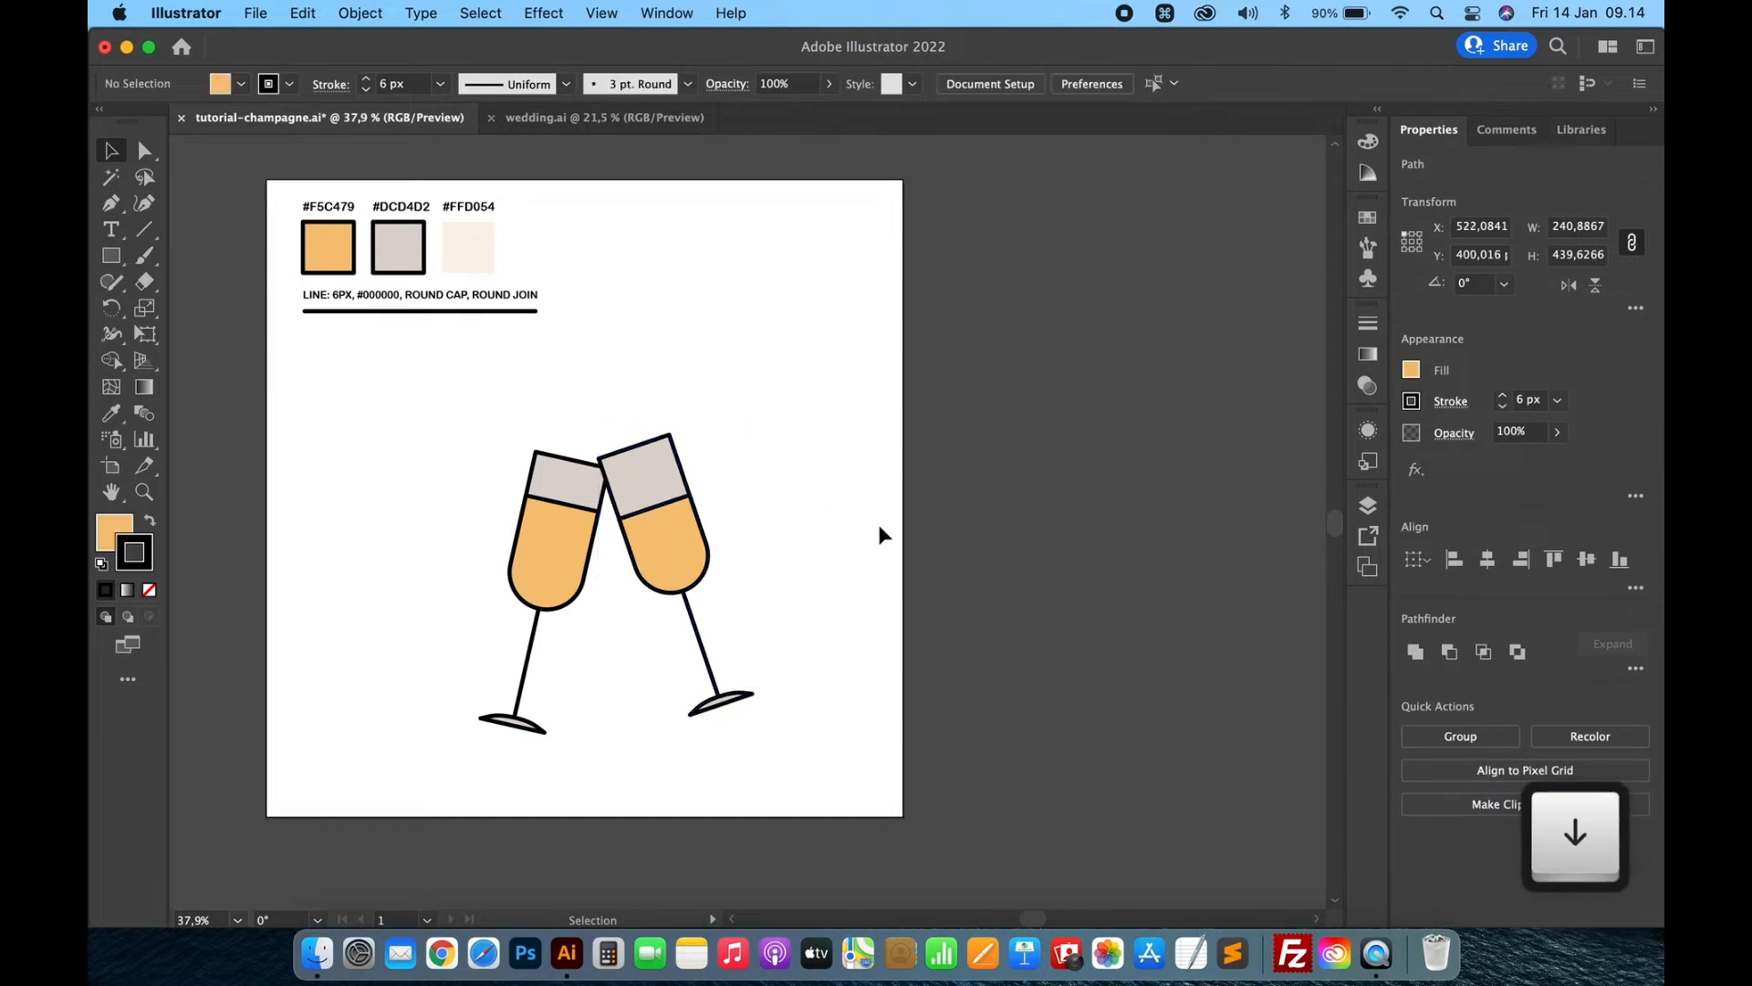
Draw a rectangle about 243 × 159 px over the left glass's upper part, its lower edge crossing the champagne just below the slanted surface
{"action": "left_click", "coordinate": [527, 546]}
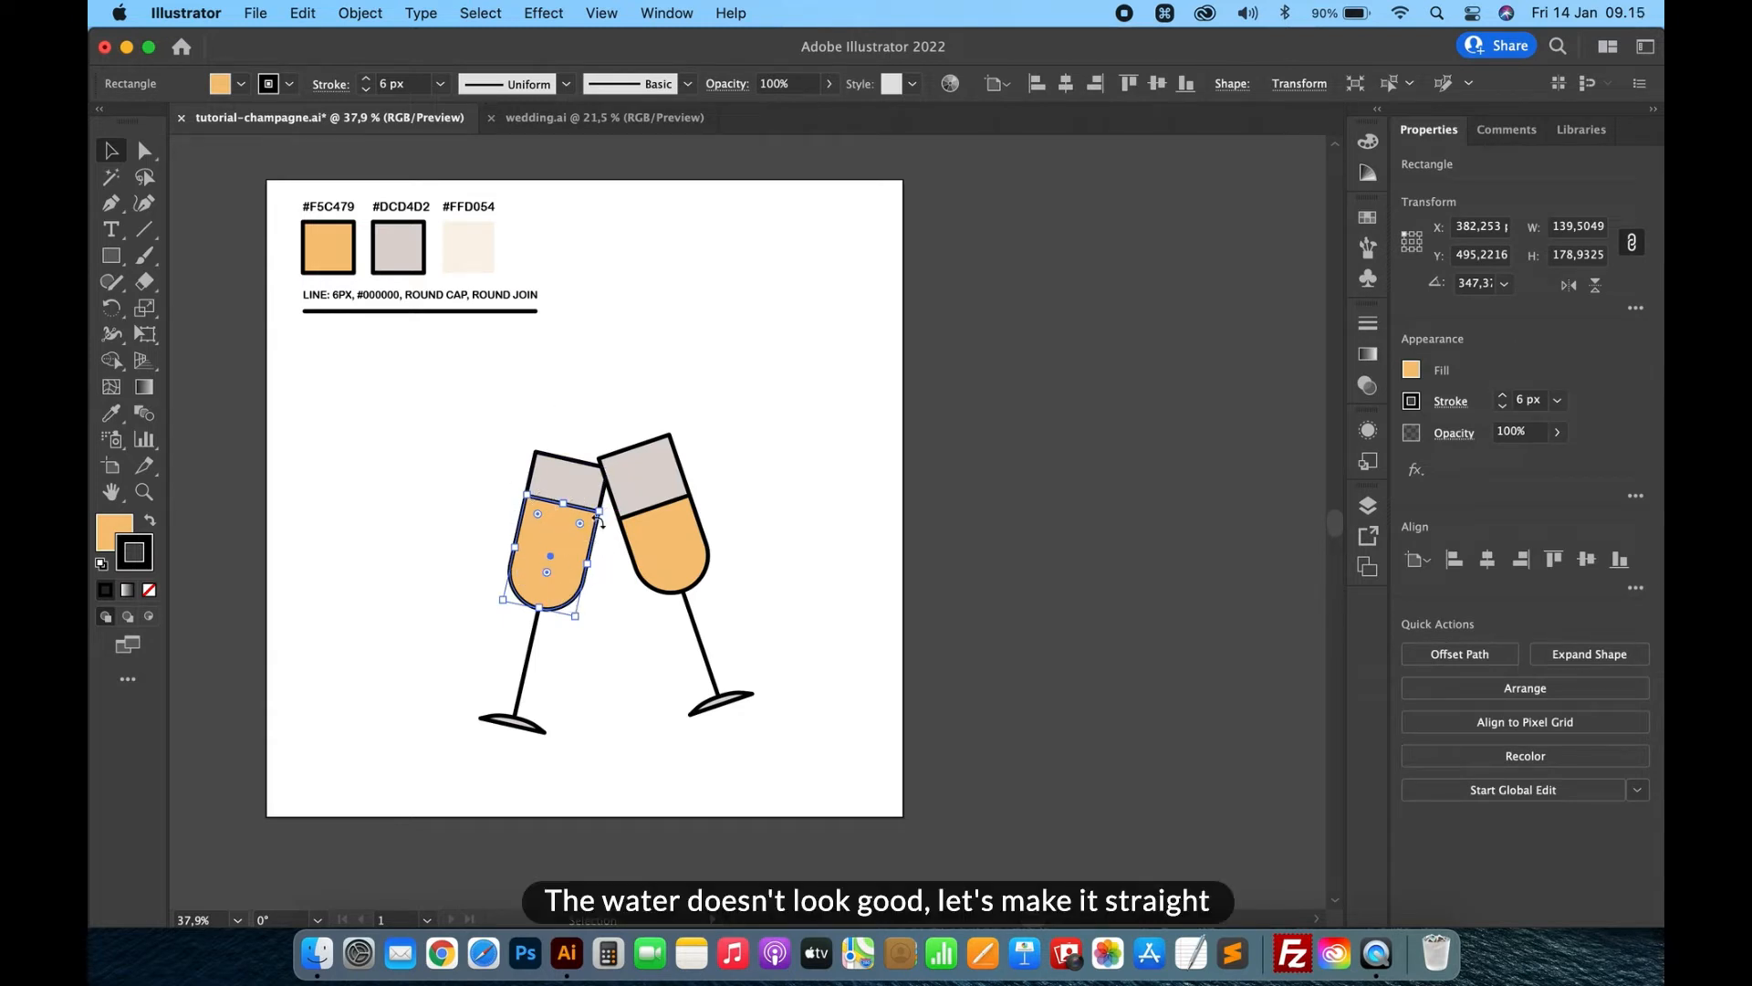
{"action": "left_click", "coordinate": [457, 442]}
{"action": "left_click", "coordinate": [113, 260]}
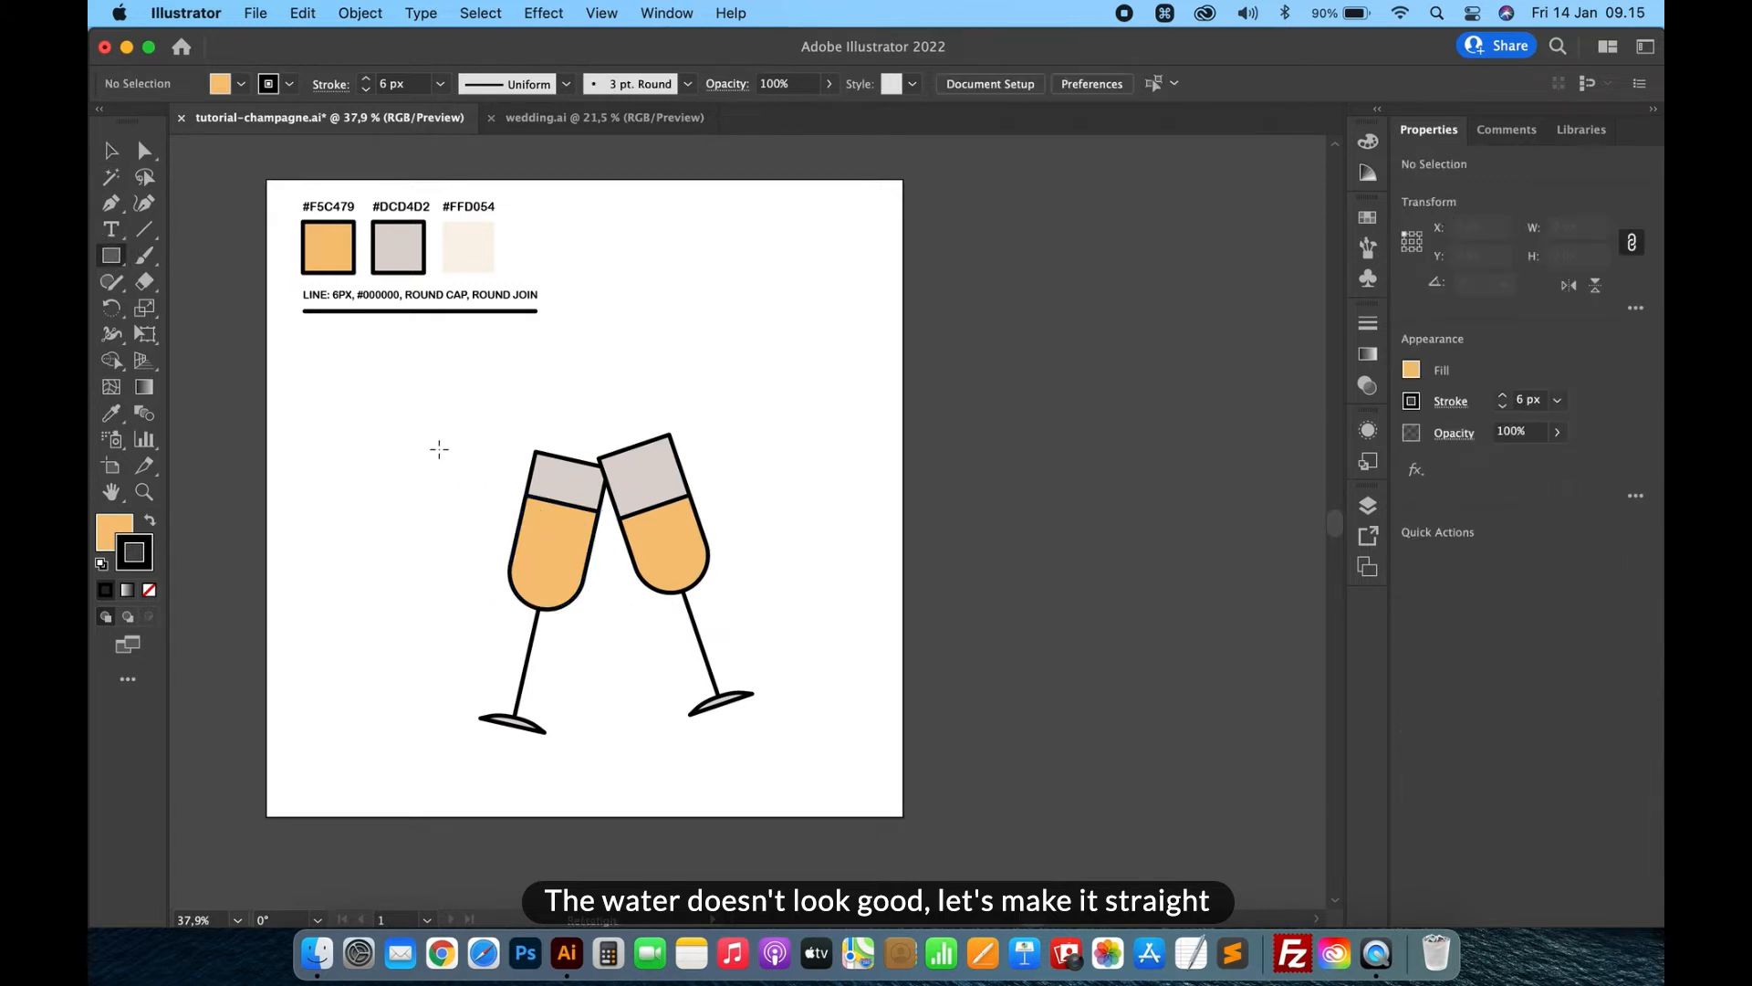
{"action": "scroll", "coordinate": [439, 449], "scroll_direction": "up", "scroll_amount": 3}
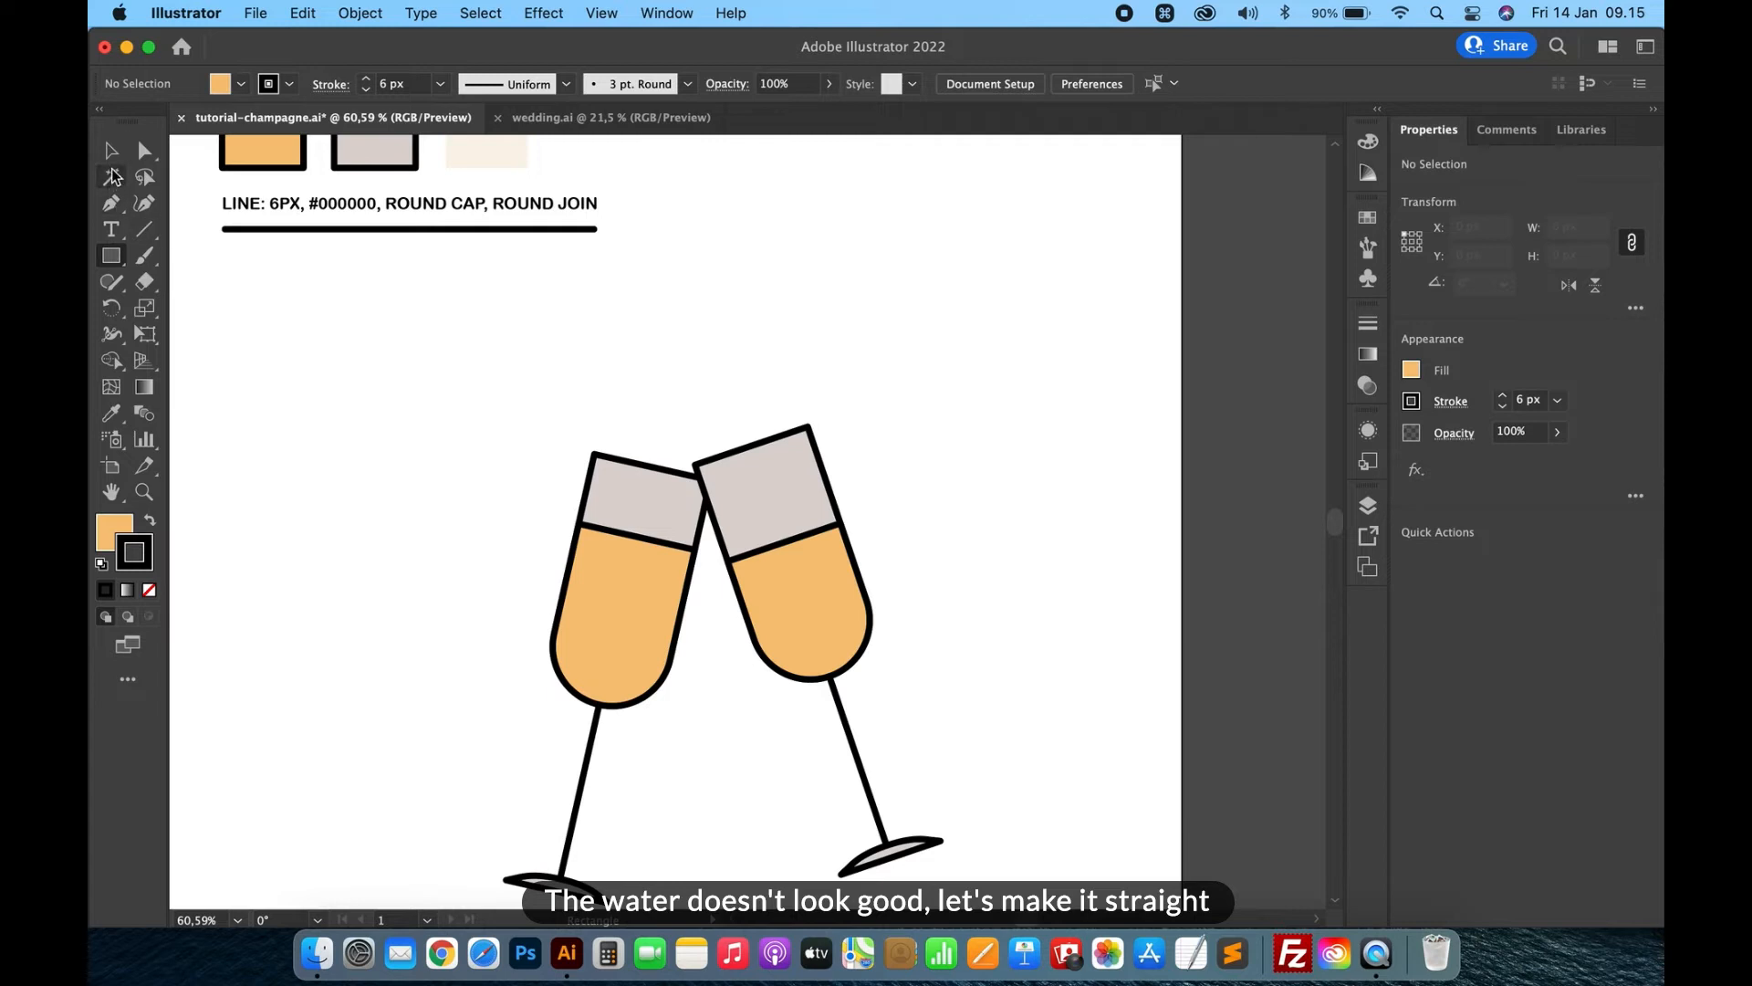
{"action": "left_click_drag", "start_coordinate": [481, 401], "coordinate": [727, 560]}
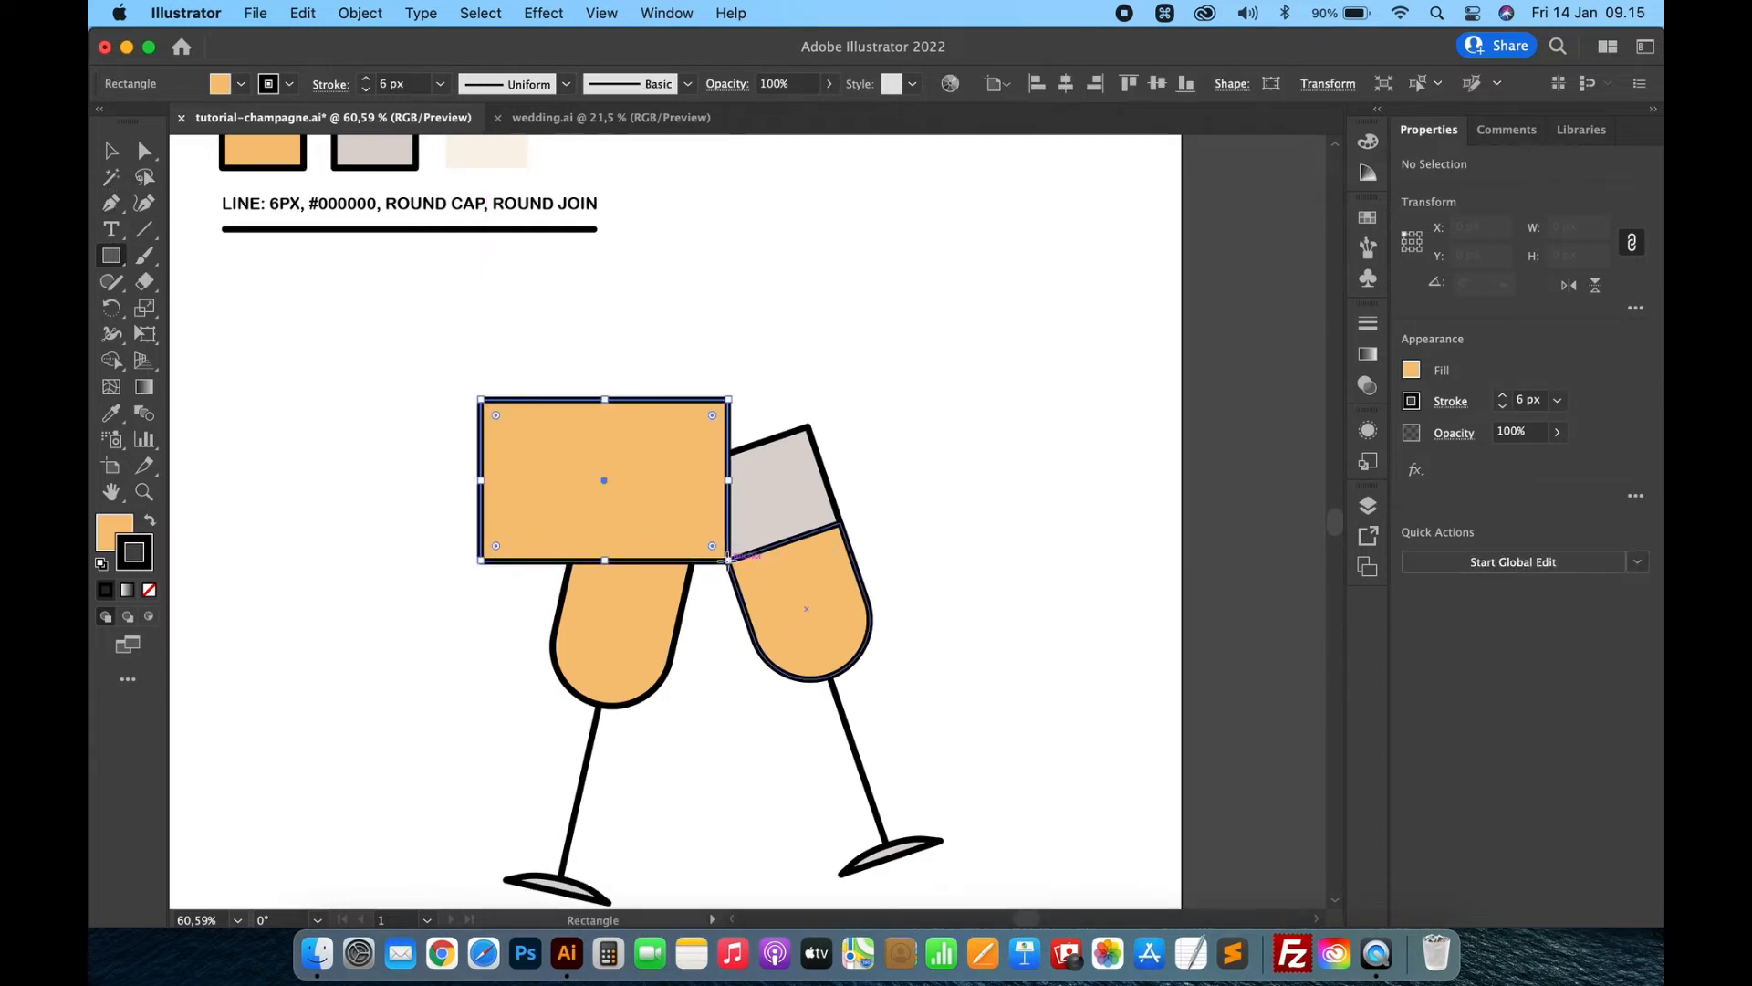
Remove the rectangle and the champagne area it overlaps with Shape Builder, giving the left glass a horizontal drink surface
{"action": "key", "text": "v"}
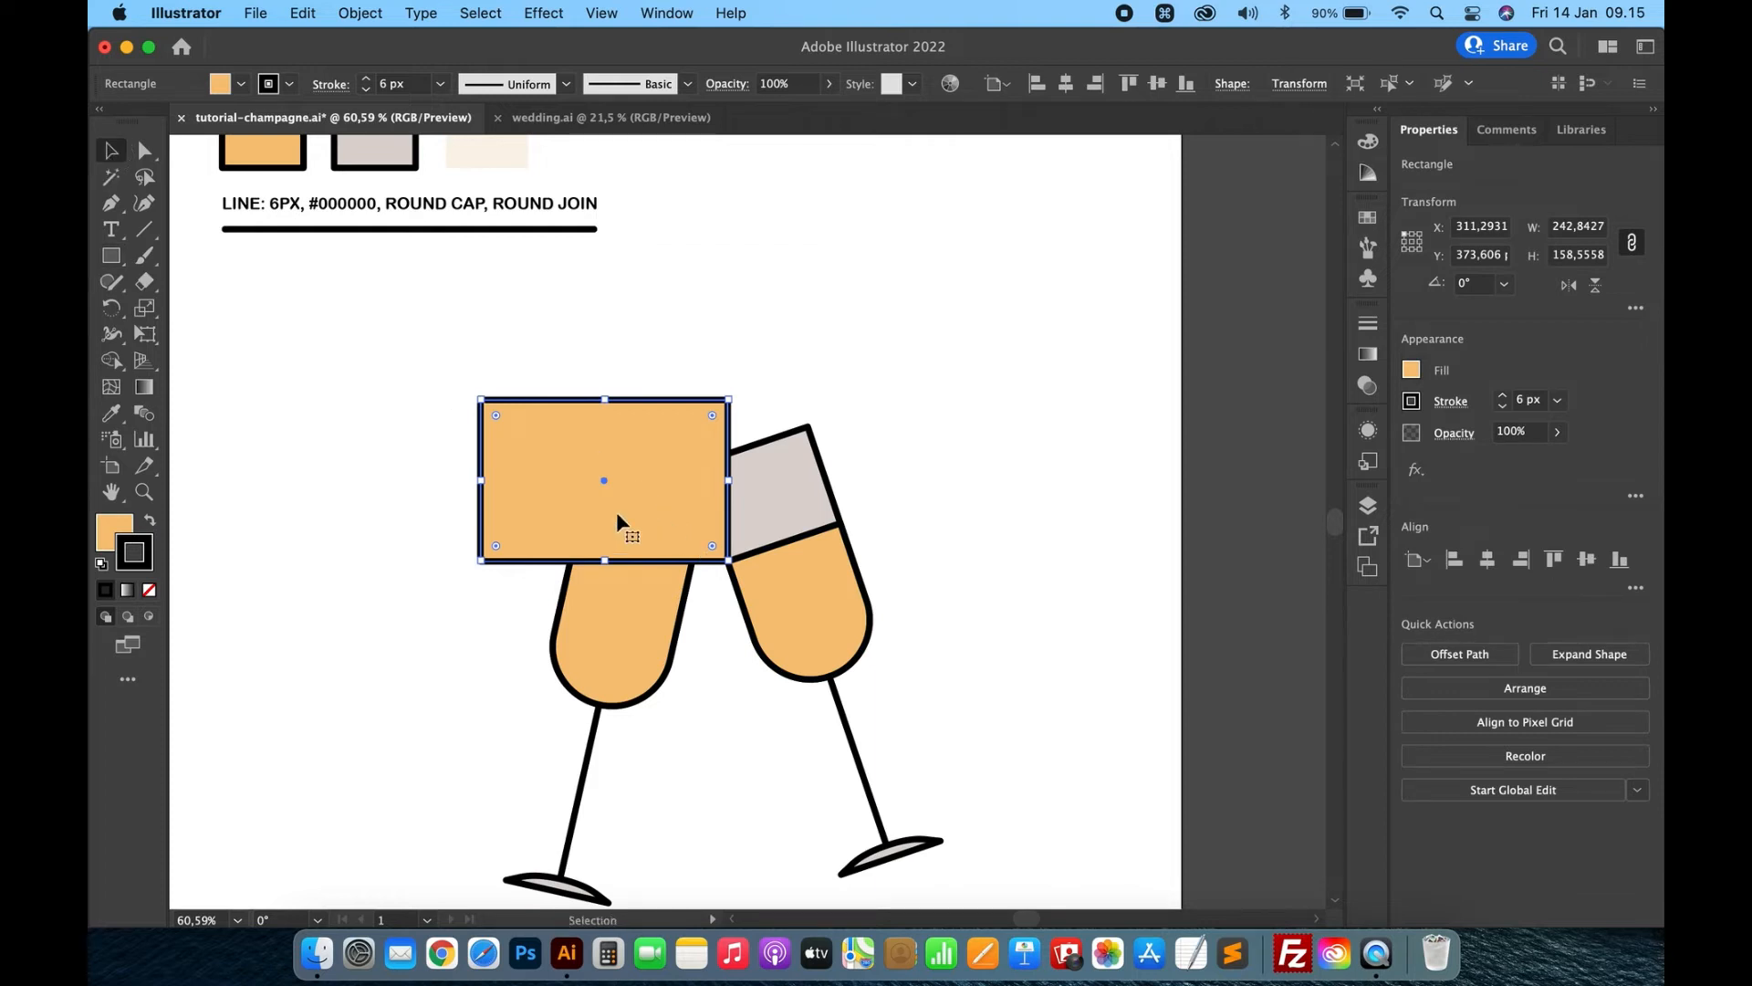
{"action": "left_click", "coordinate": [619, 610], "text": "shift"}
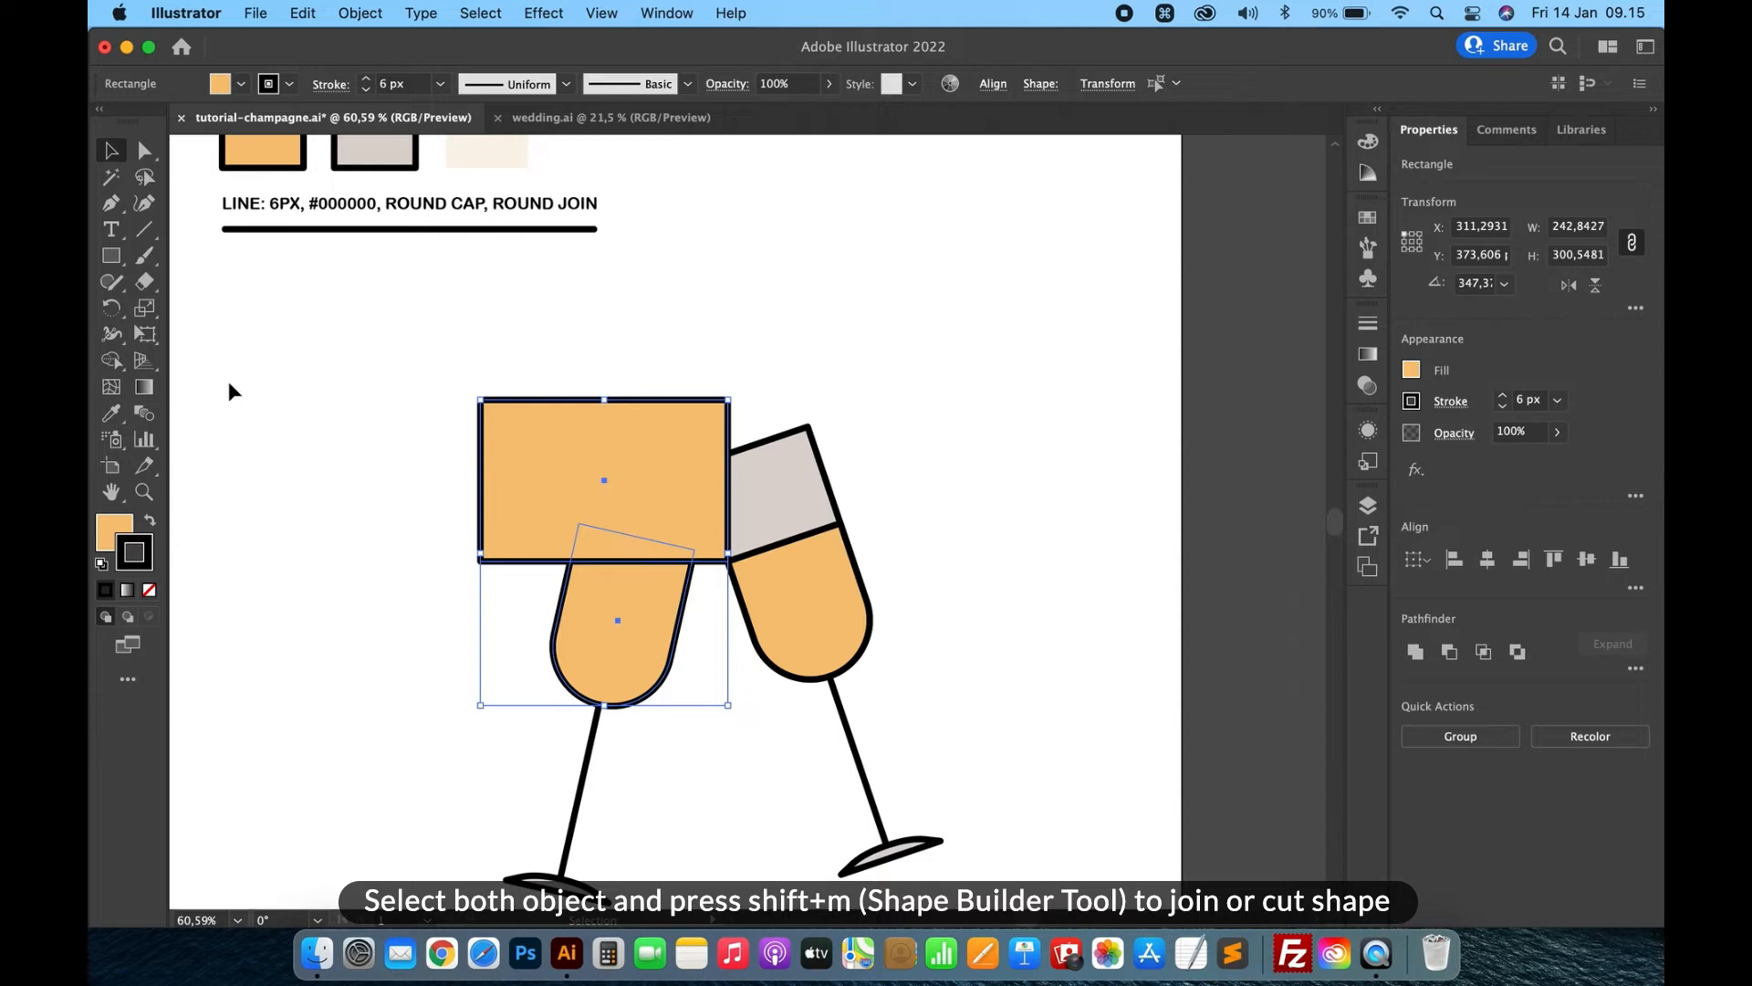
{"action": "left_click", "coordinate": [111, 362]}
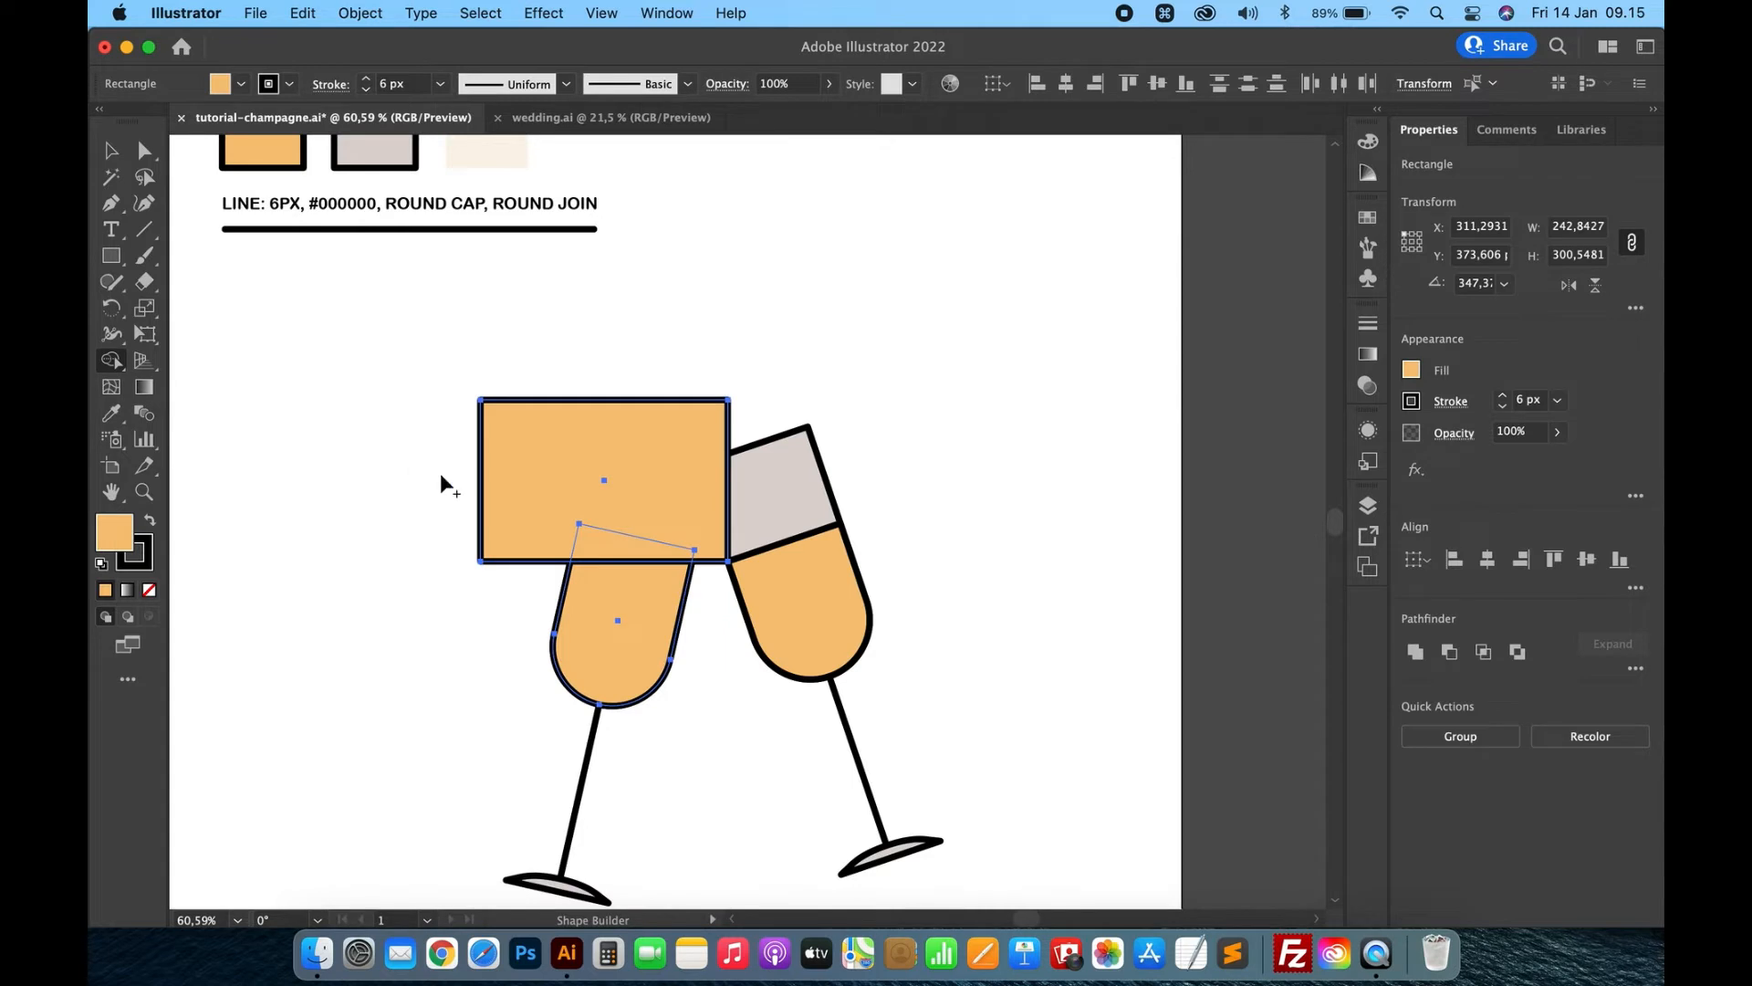
{"action": "key", "text": "alt"}
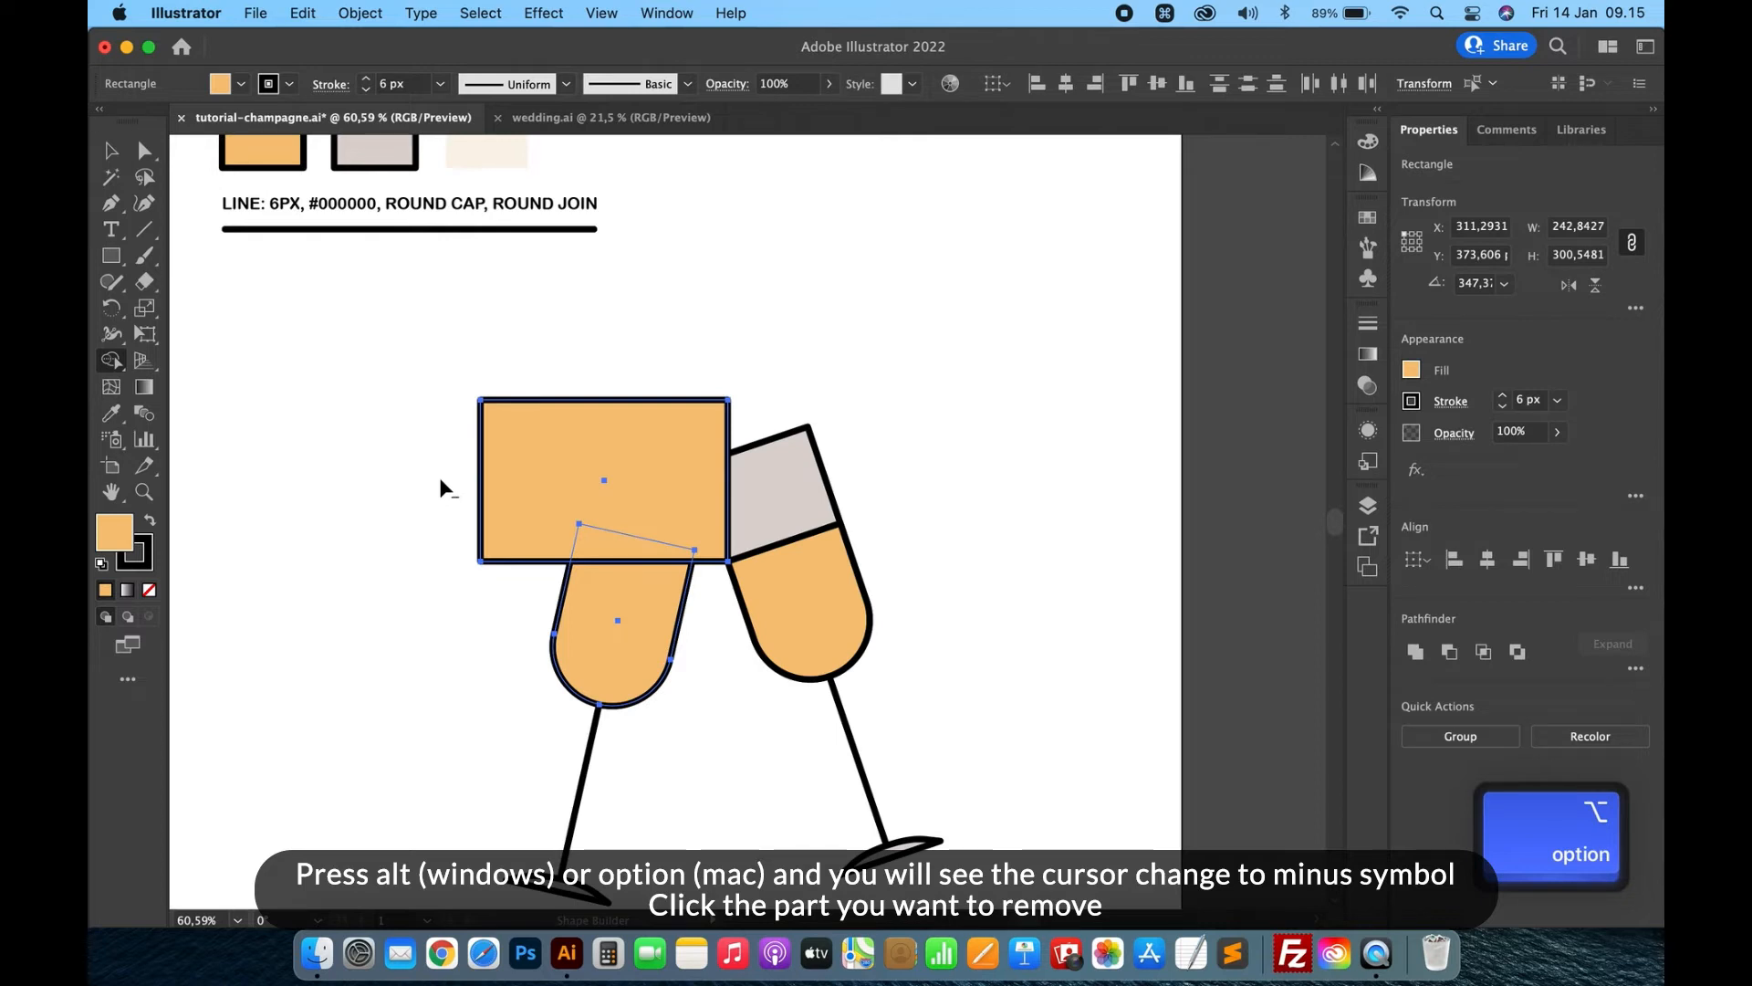
{"action": "mouse_move", "coordinate": [442, 479]}
{"action": "left_mouse_down"}
{"action": "mouse_move", "coordinate": [536, 495]}
{"action": "mouse_move", "coordinate": [591, 529]}
{"action": "left_mouse_up"}
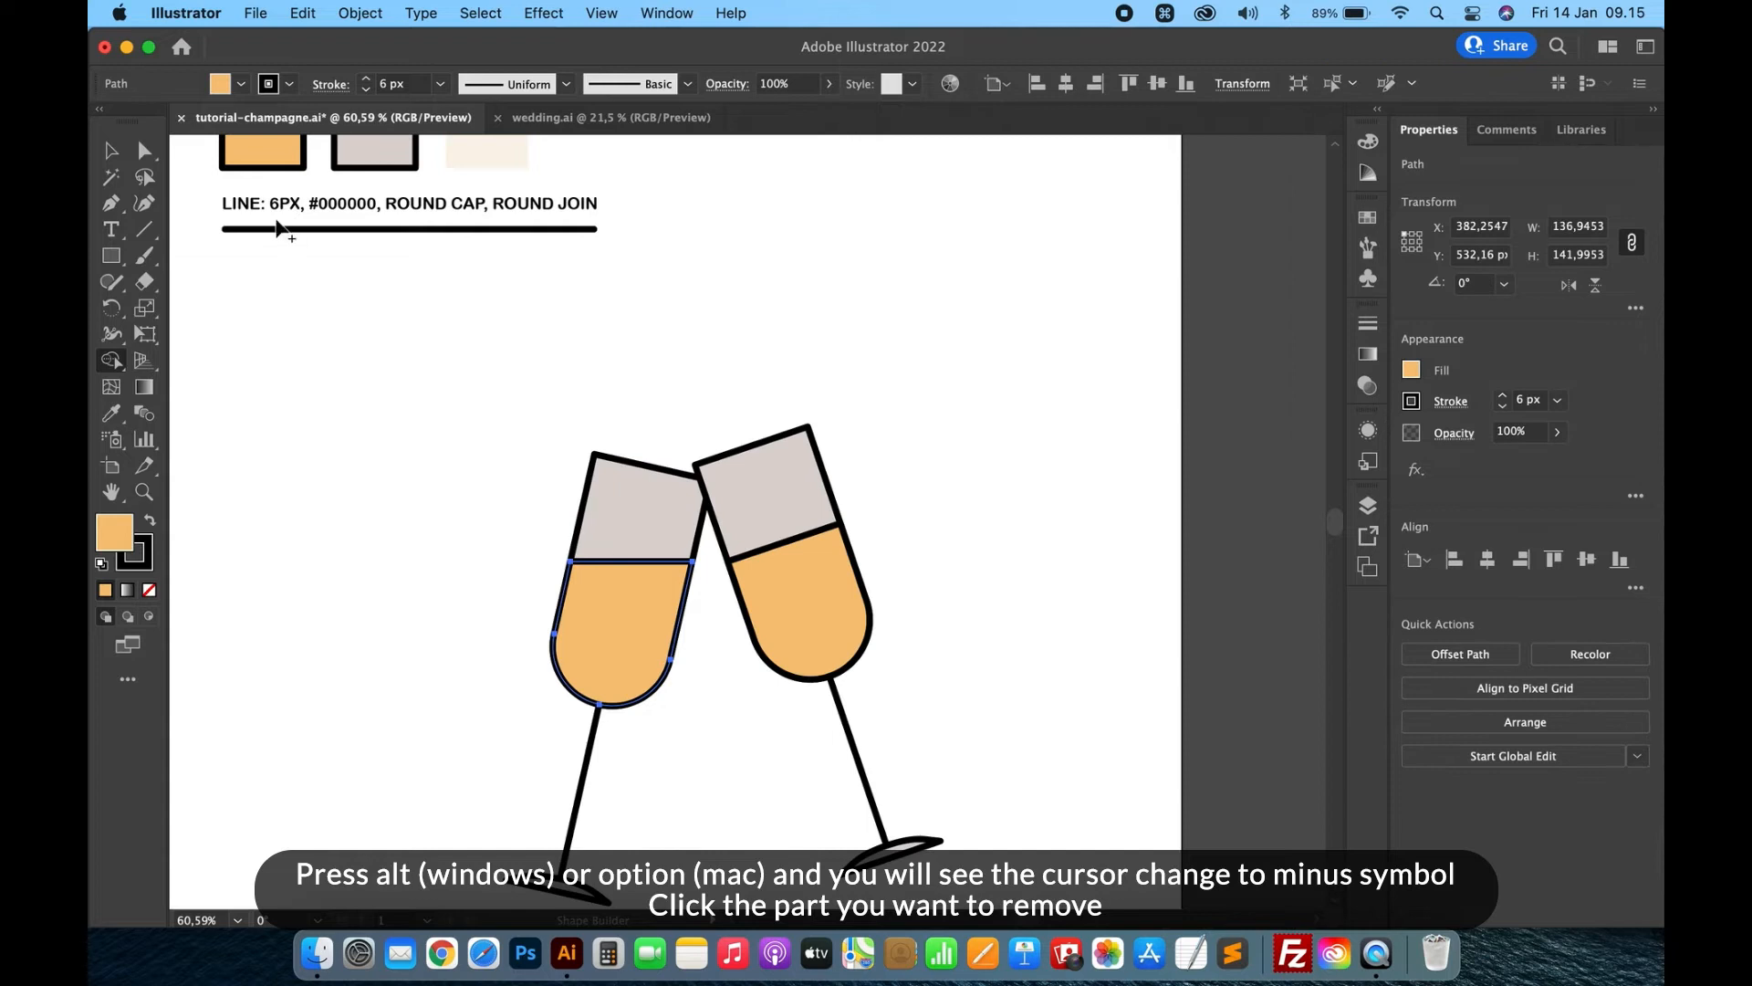
{"action": "left_click", "coordinate": [106, 150]}
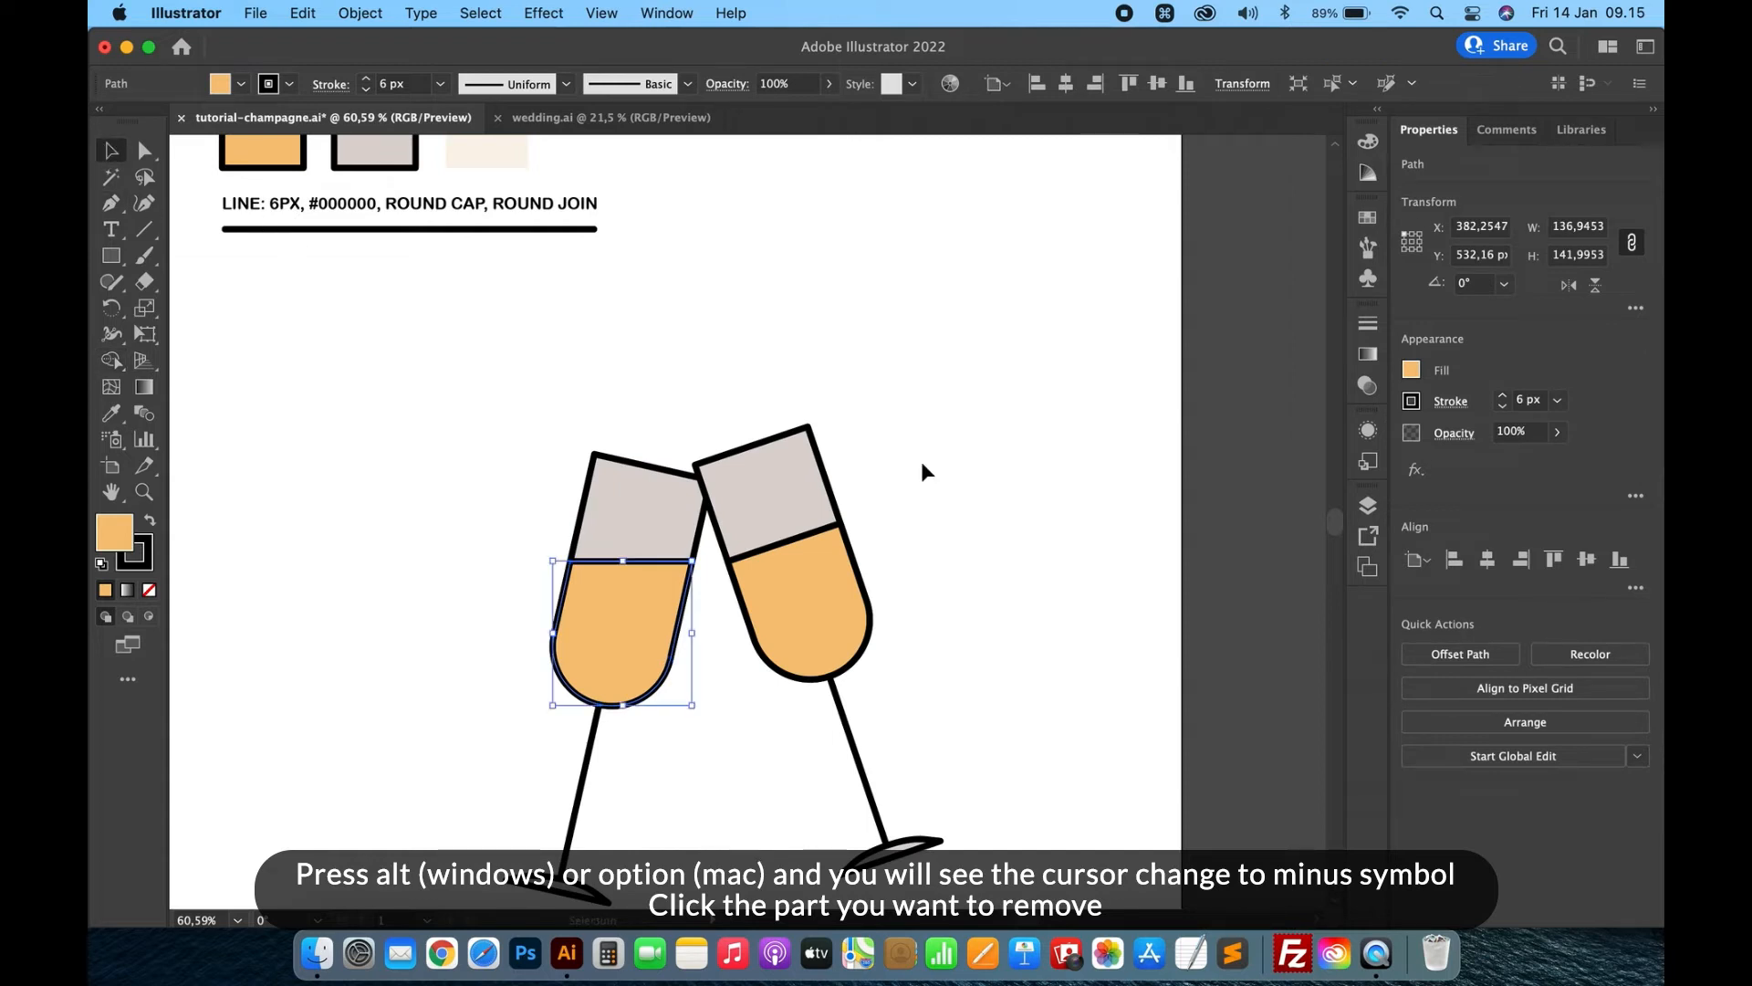
{"action": "left_click", "coordinate": [951, 471]}
Draw a rectangle about 268 × 142 px across the right glass, its lower edge just below the champagne's slanted surface
{"action": "left_click", "coordinate": [794, 595]}
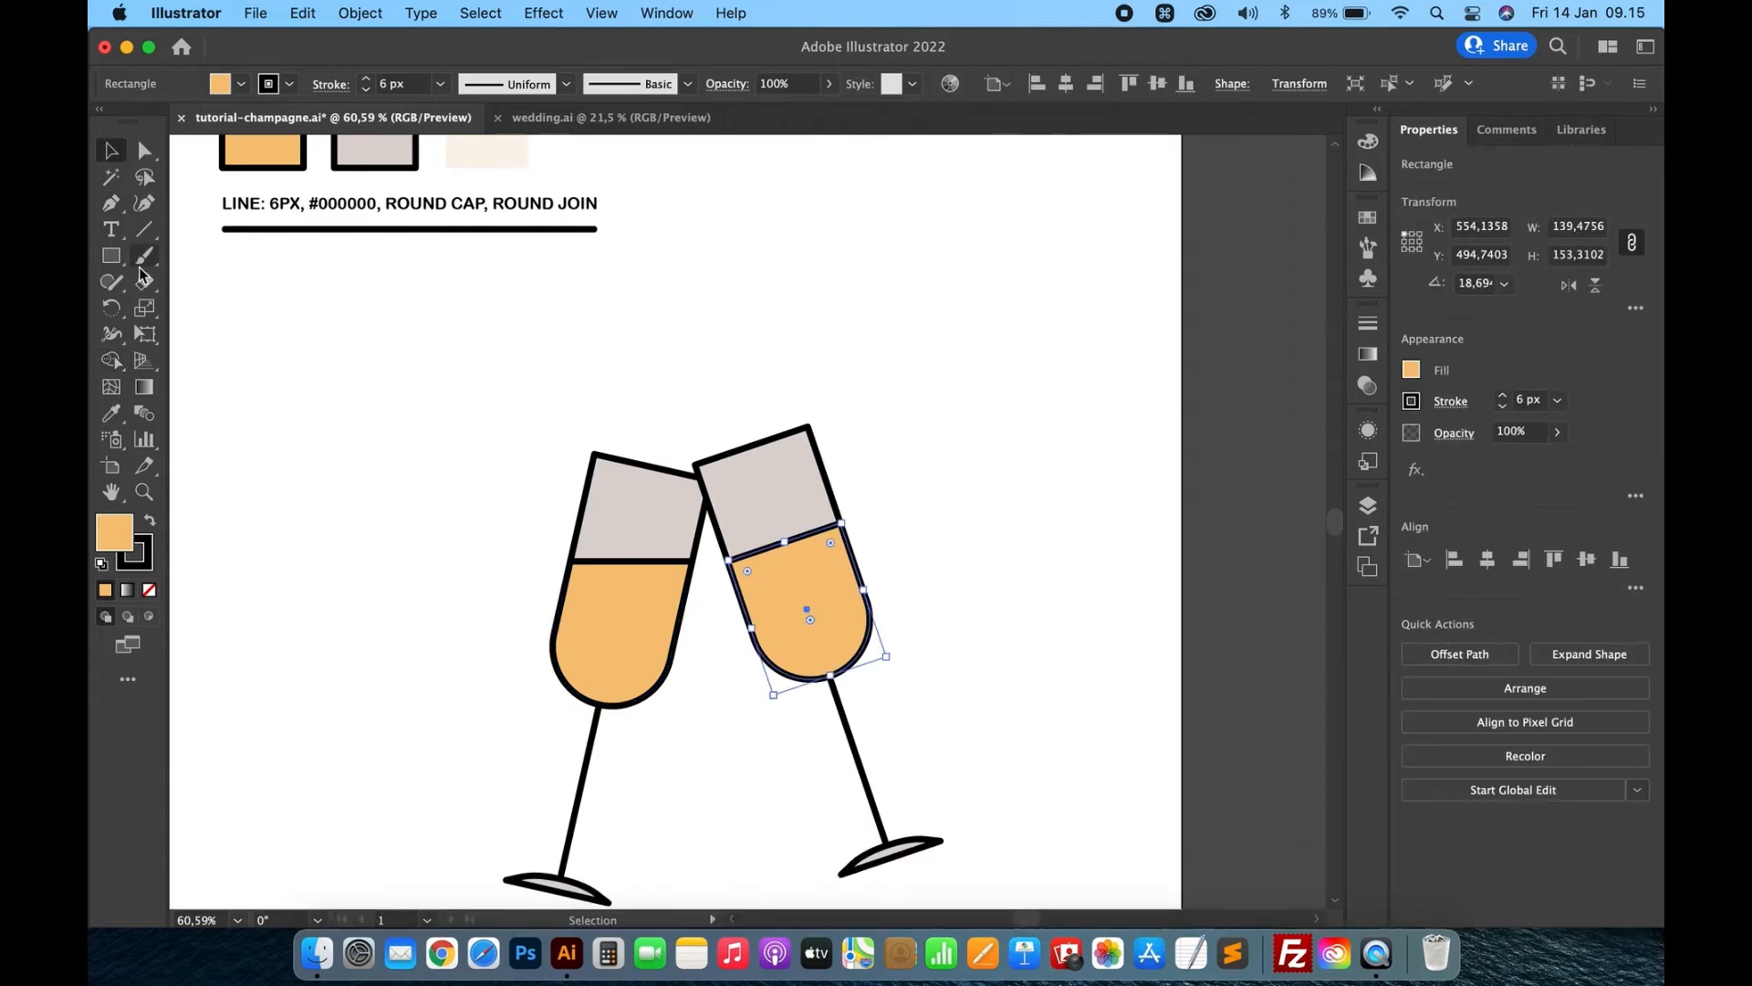
{"action": "left_click", "coordinate": [111, 256]}
{"action": "left_click_drag", "start_coordinate": [927, 440], "coordinate": [655, 586]}
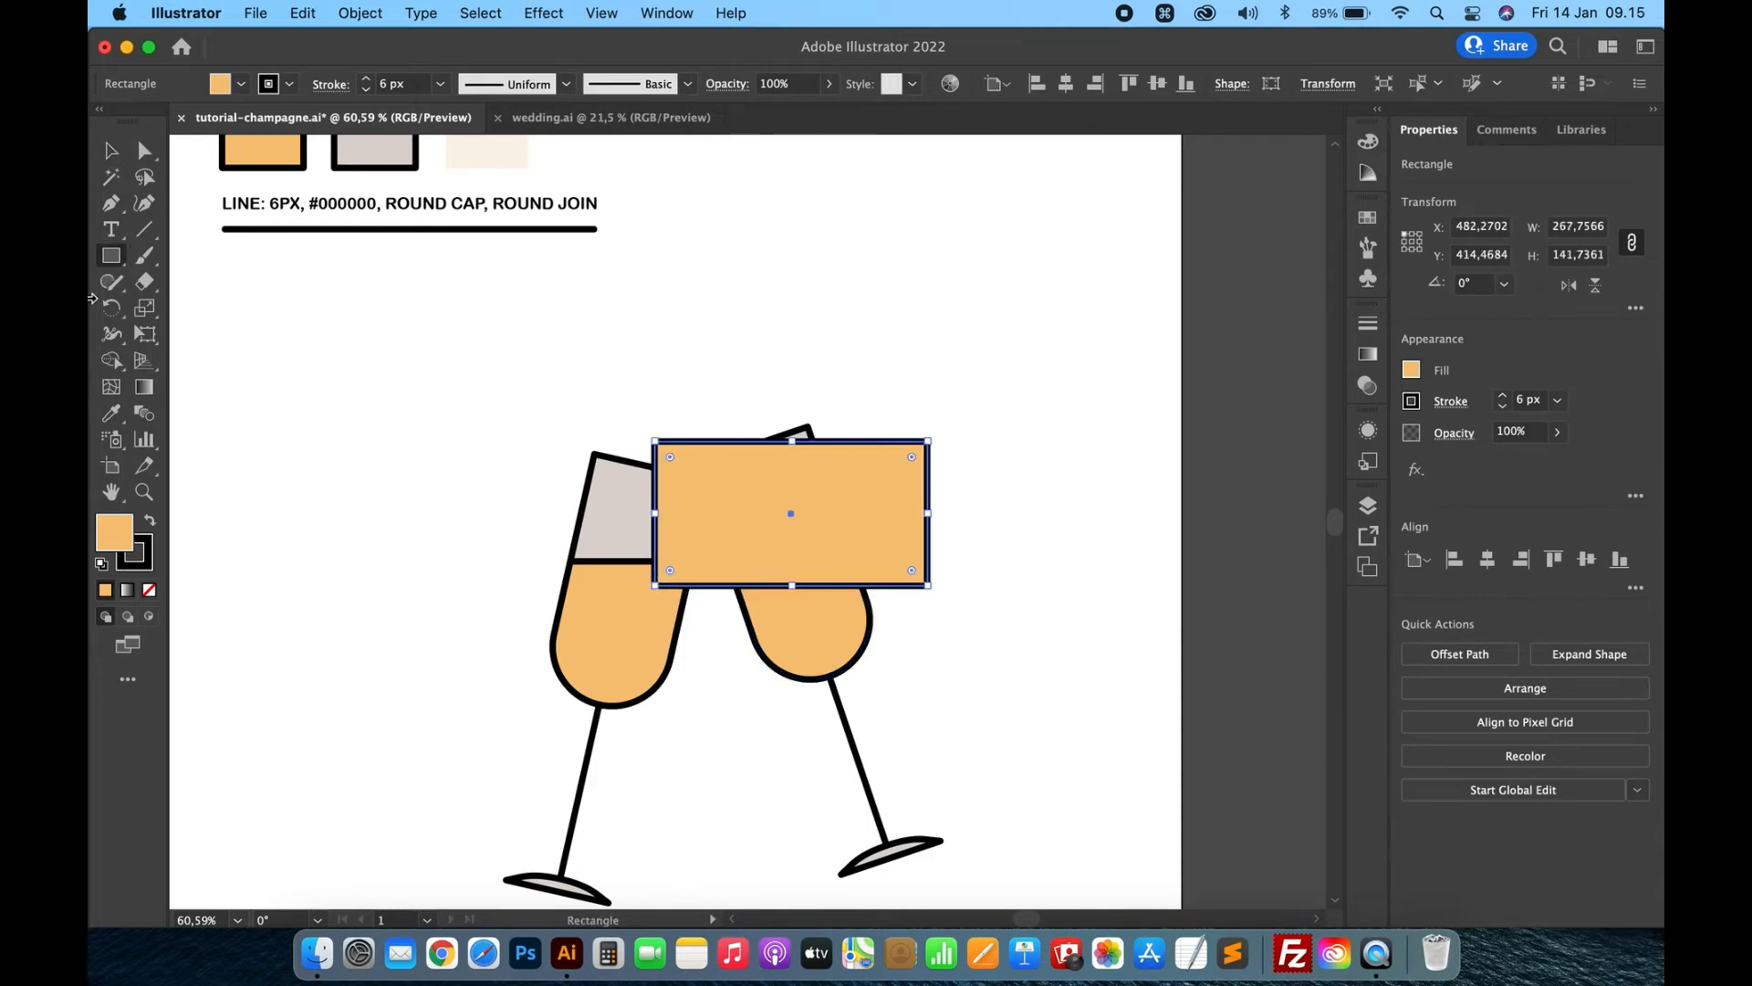
Subtract the rectangle from the right glass's champagne with Minus Front to make the drink surface horizontal
{"action": "left_click", "coordinate": [111, 151]}
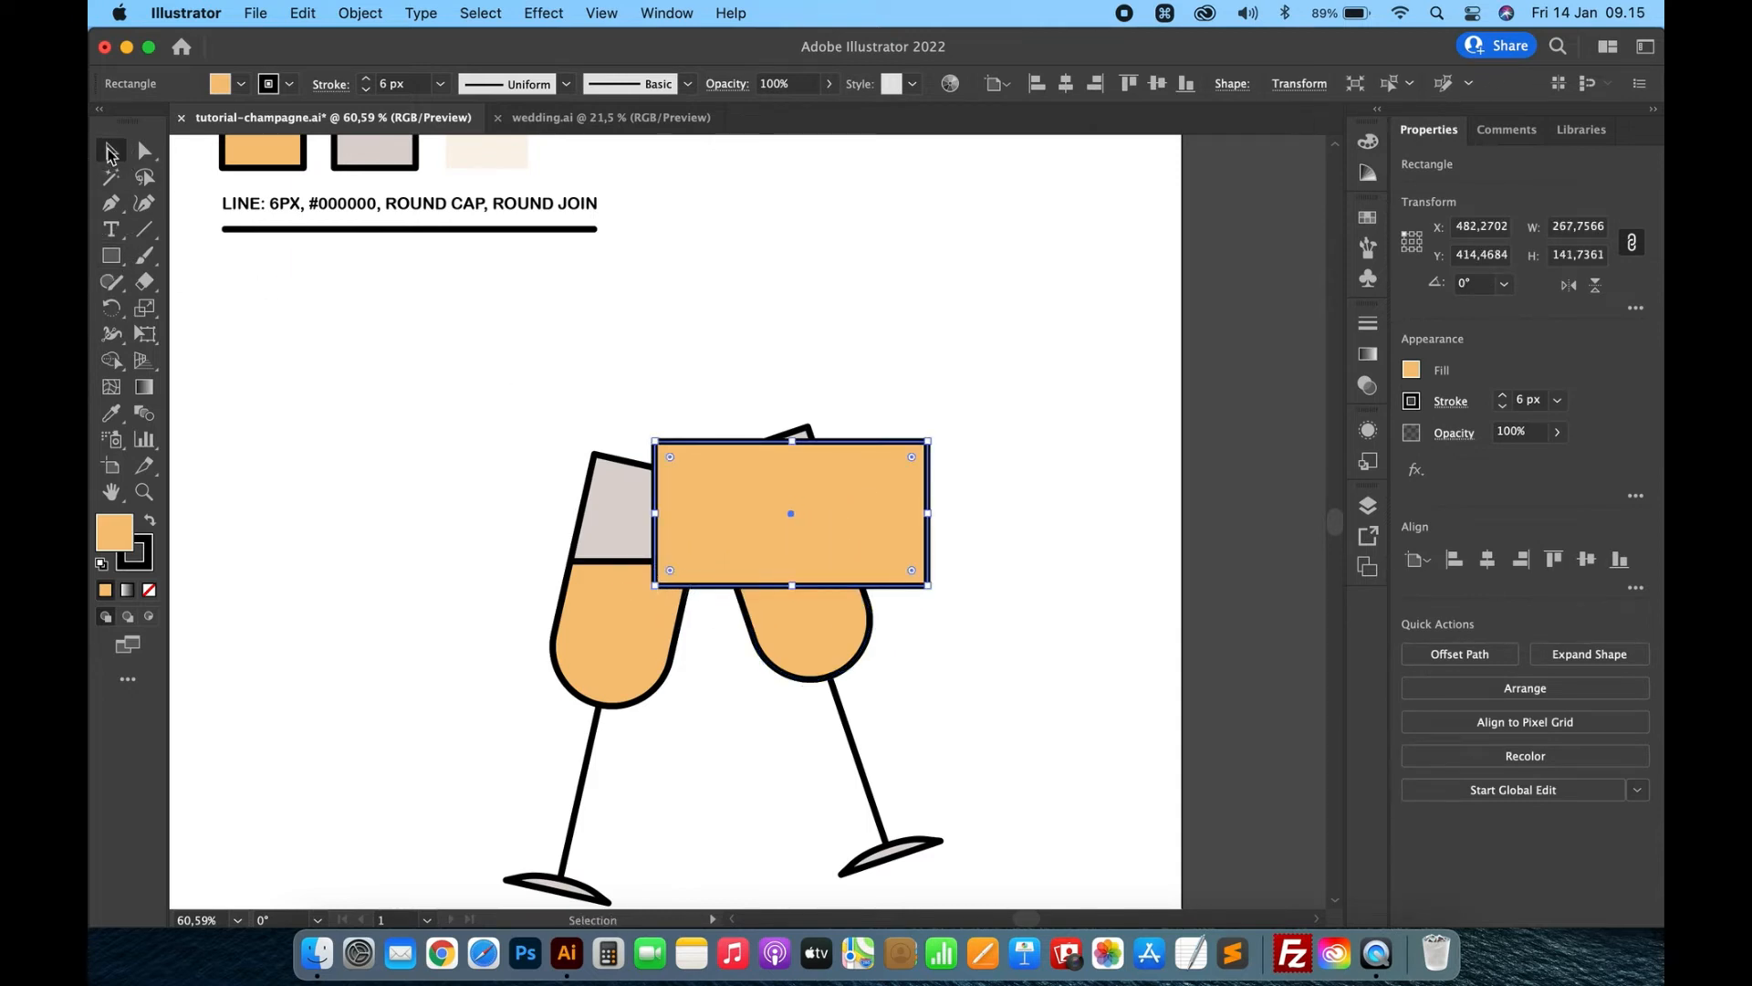
{"action": "left_click", "coordinate": [802, 621], "text": "shift"}
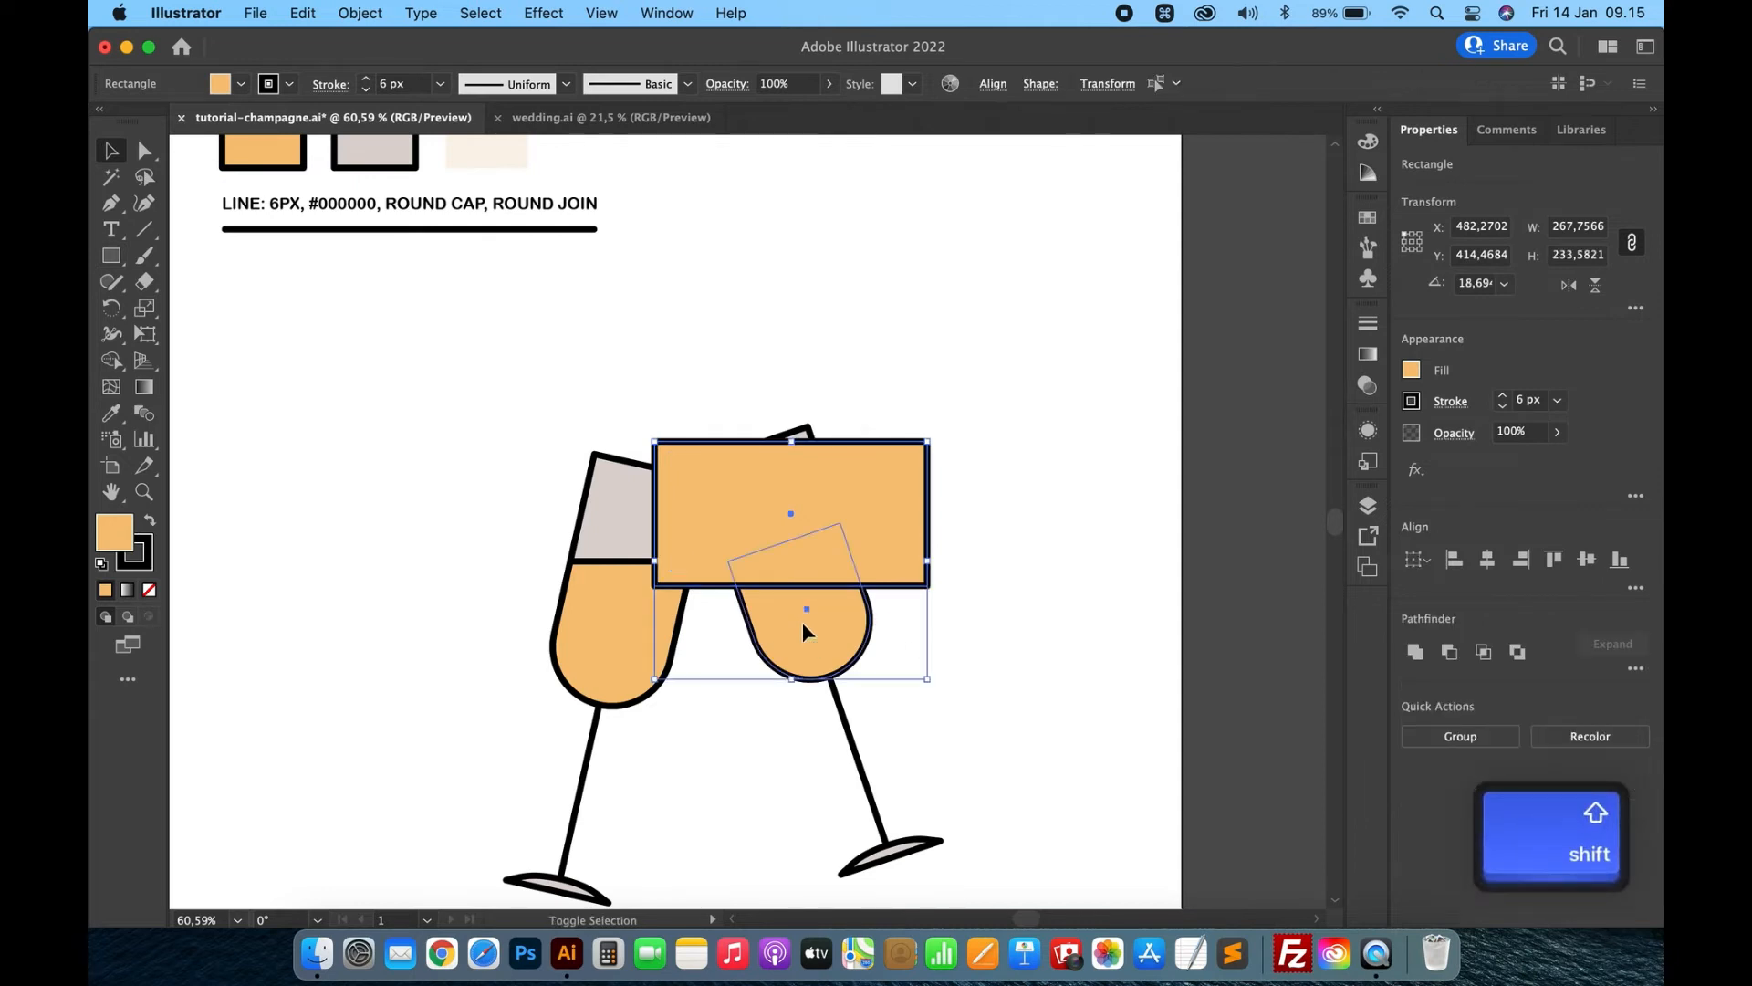
{"action": "left_click", "coordinate": [1448, 651]}
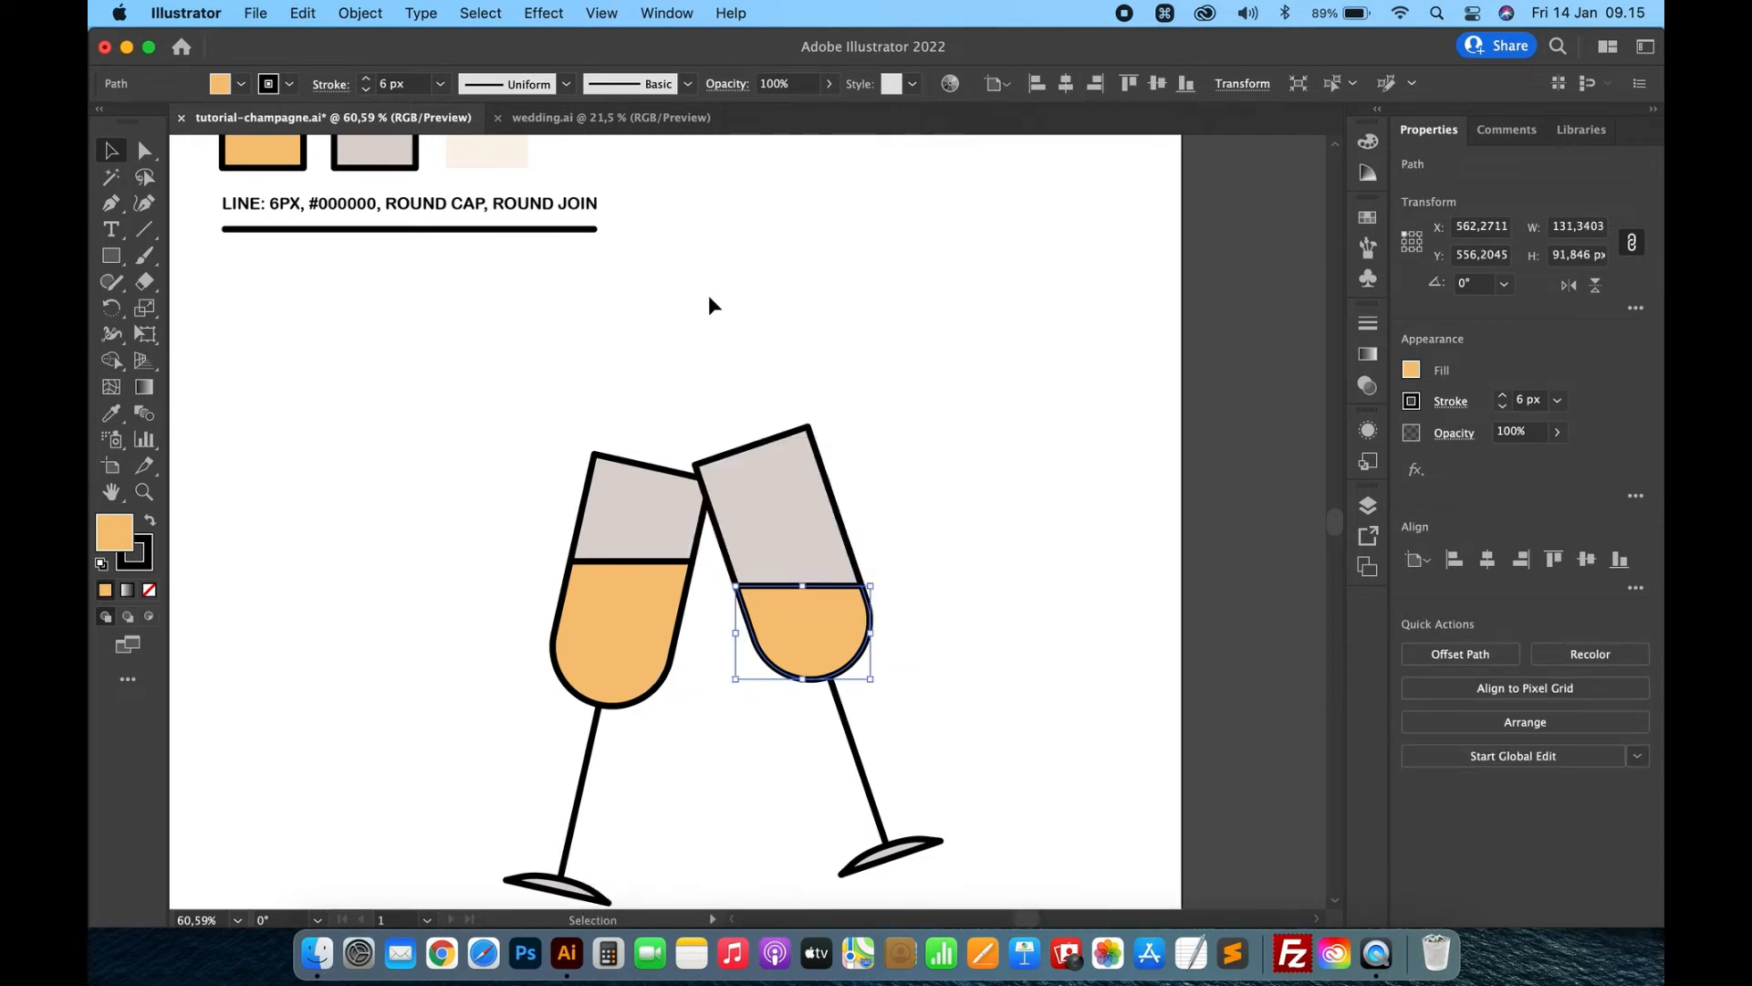
{"action": "left_click", "coordinate": [887, 380]}
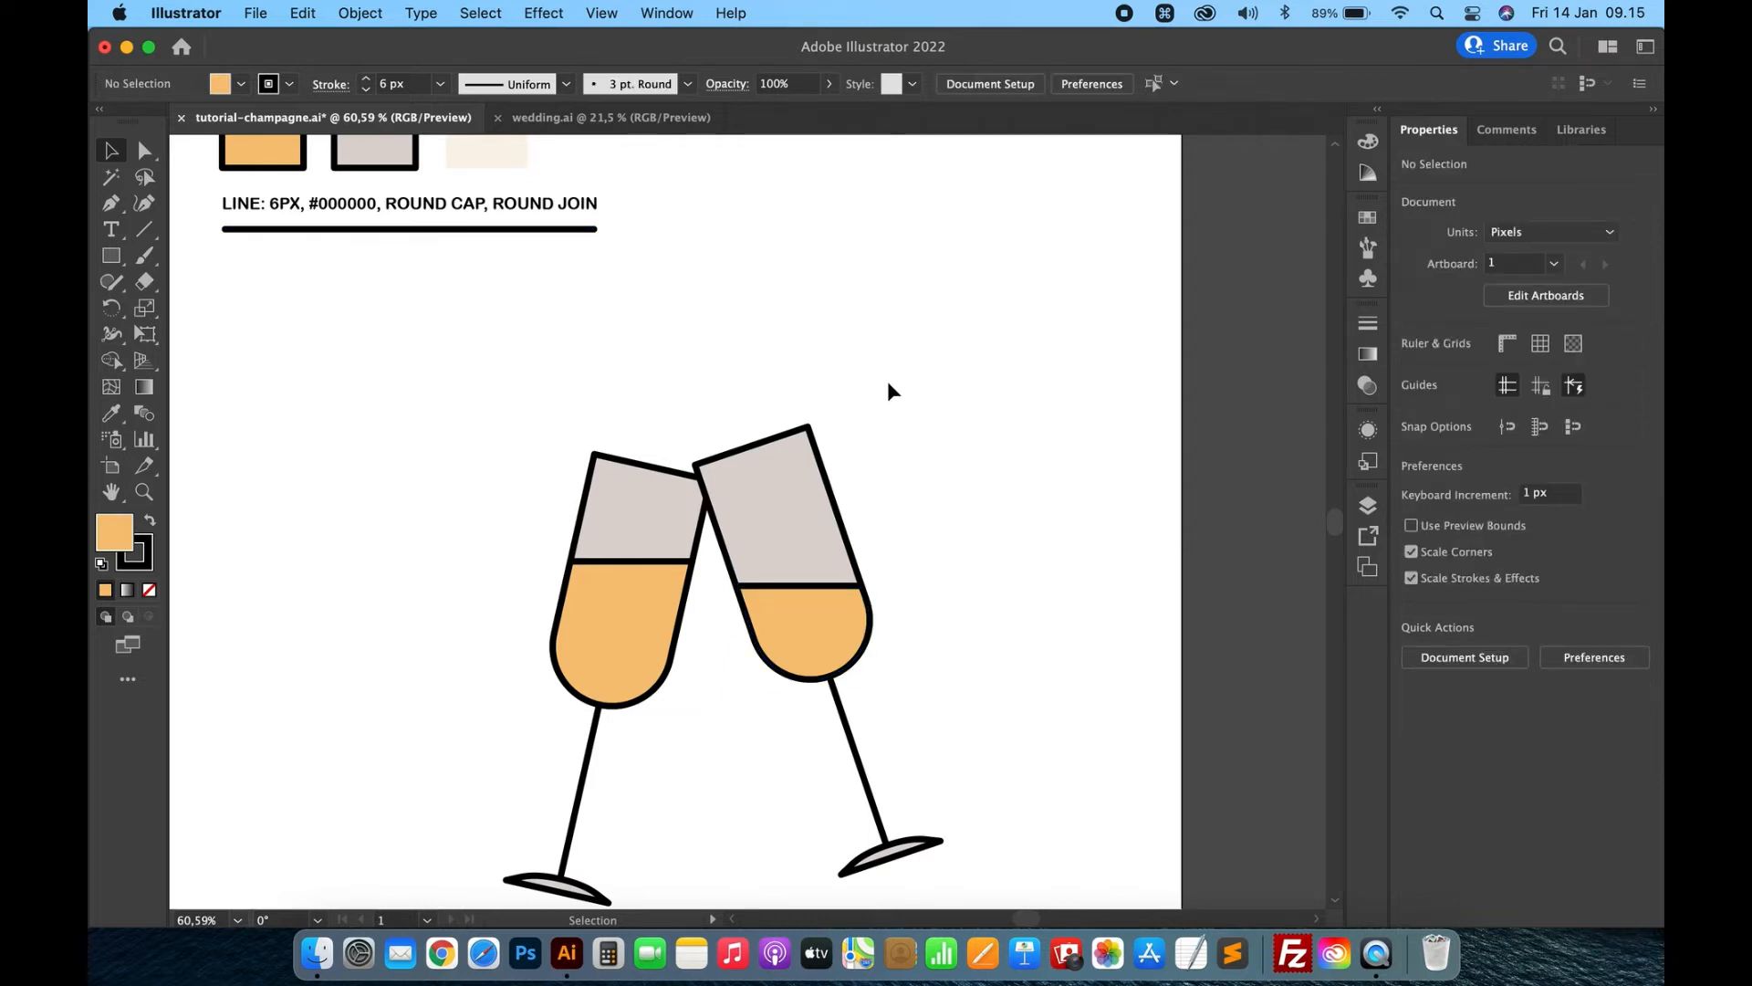
Draw three short 6 px lines fanning out above the point where the two rims touch
{"action": "left_click", "coordinate": [145, 232]}
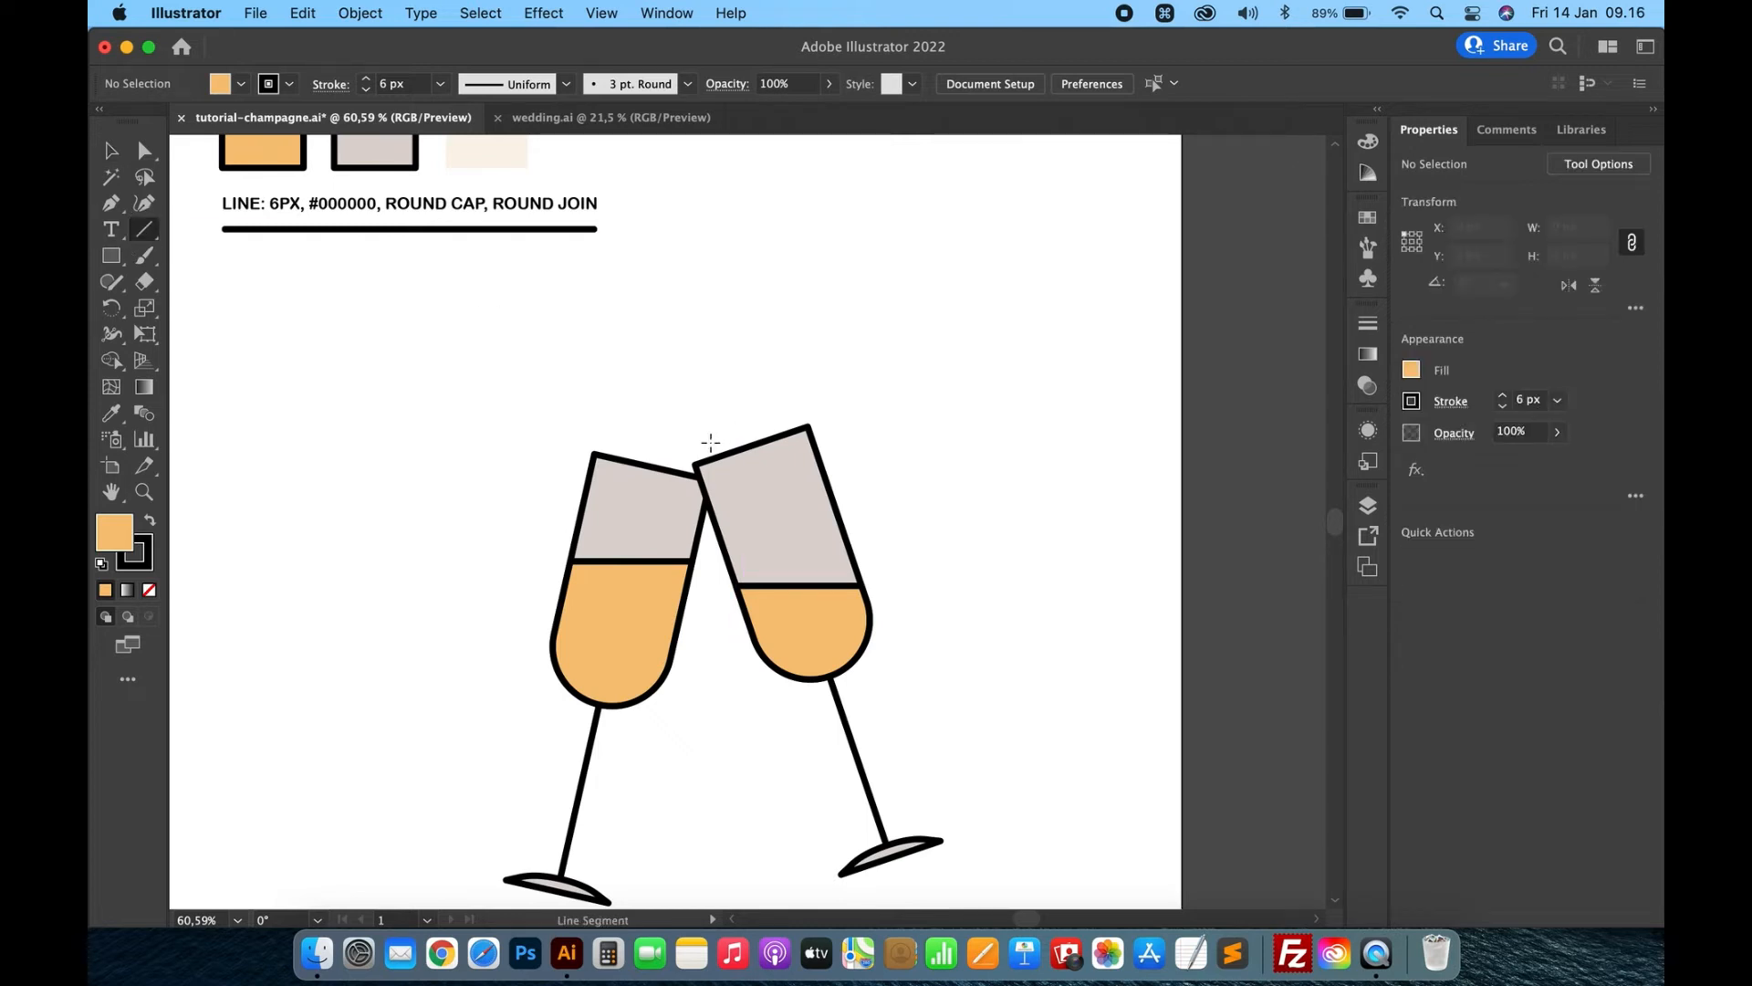
{"action": "left_click_drag", "start_coordinate": [712, 442], "coordinate": [641, 421]}
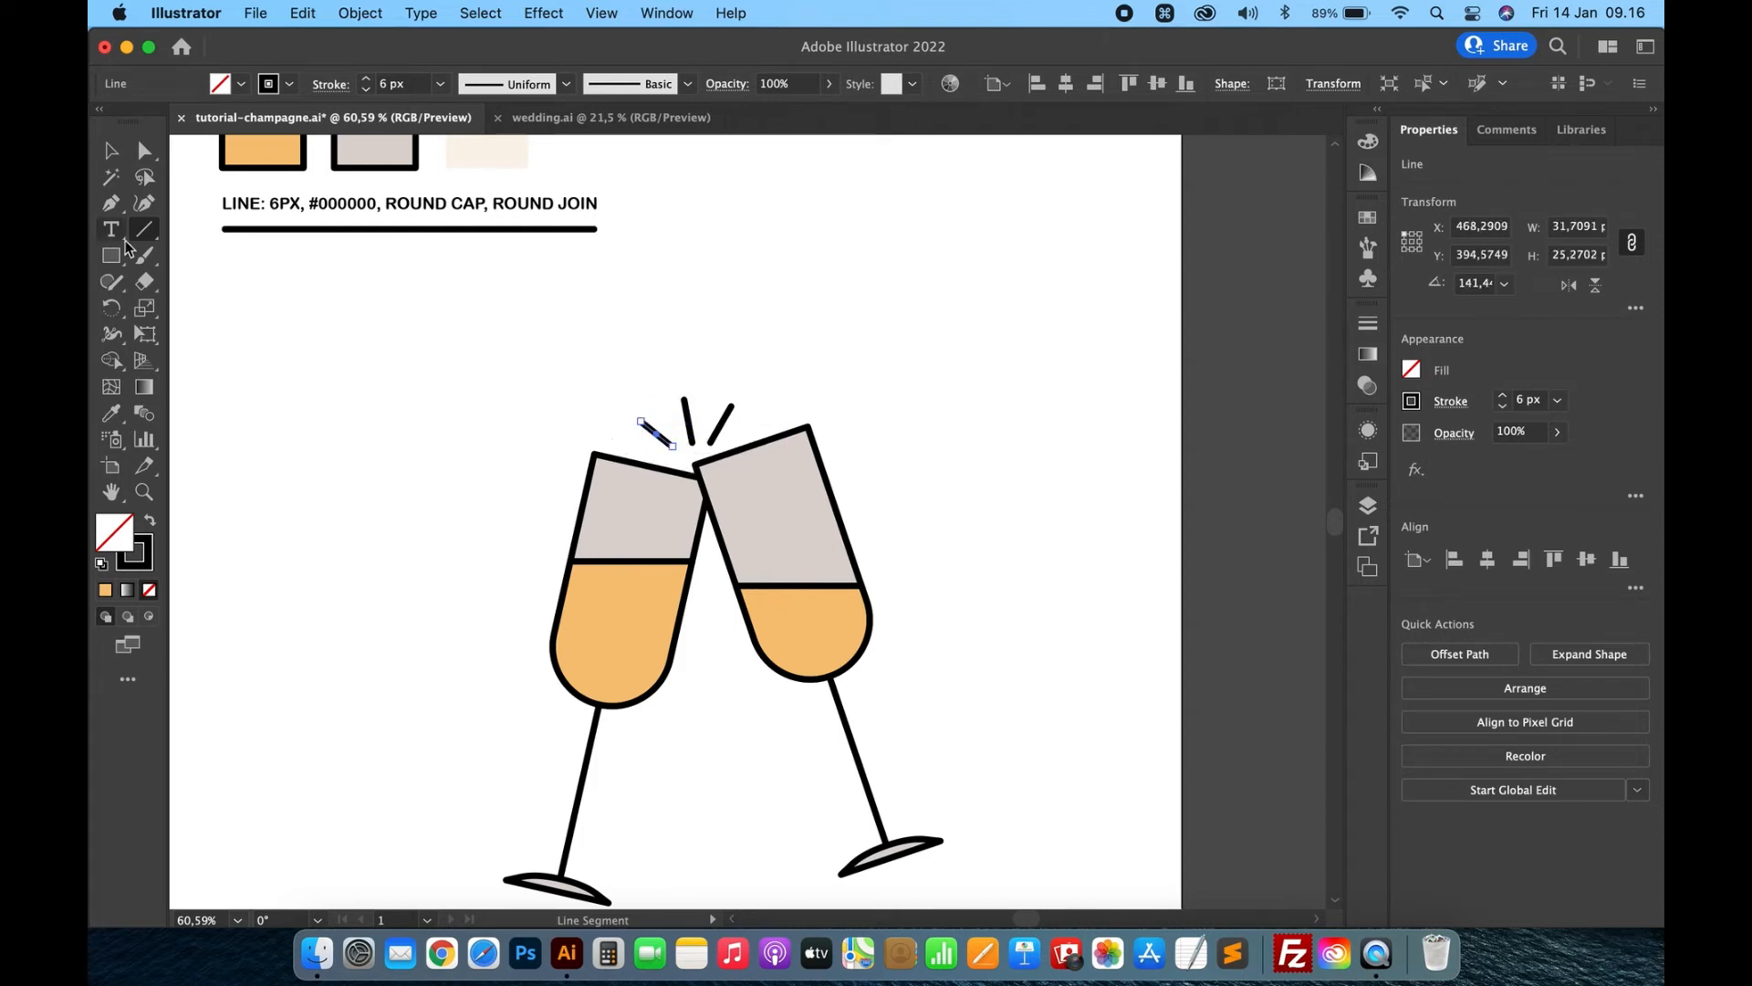
{"action": "left_click", "coordinate": [112, 150]}
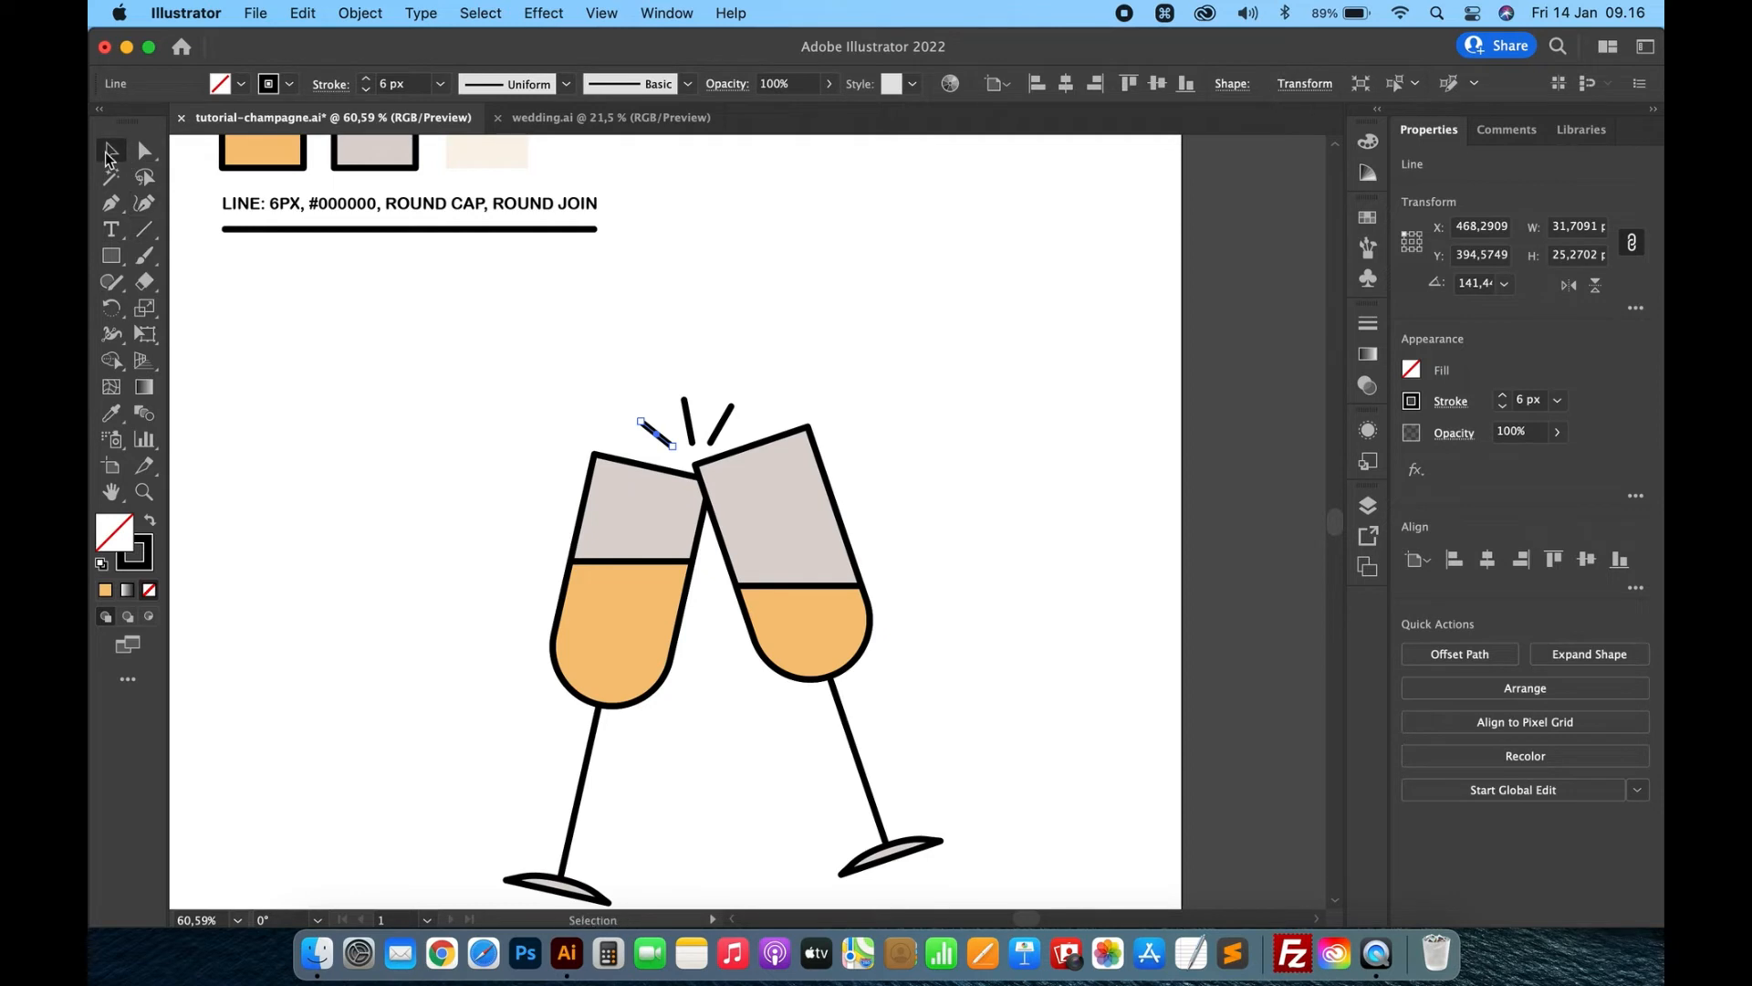
{"action": "left_click", "coordinate": [951, 468]}
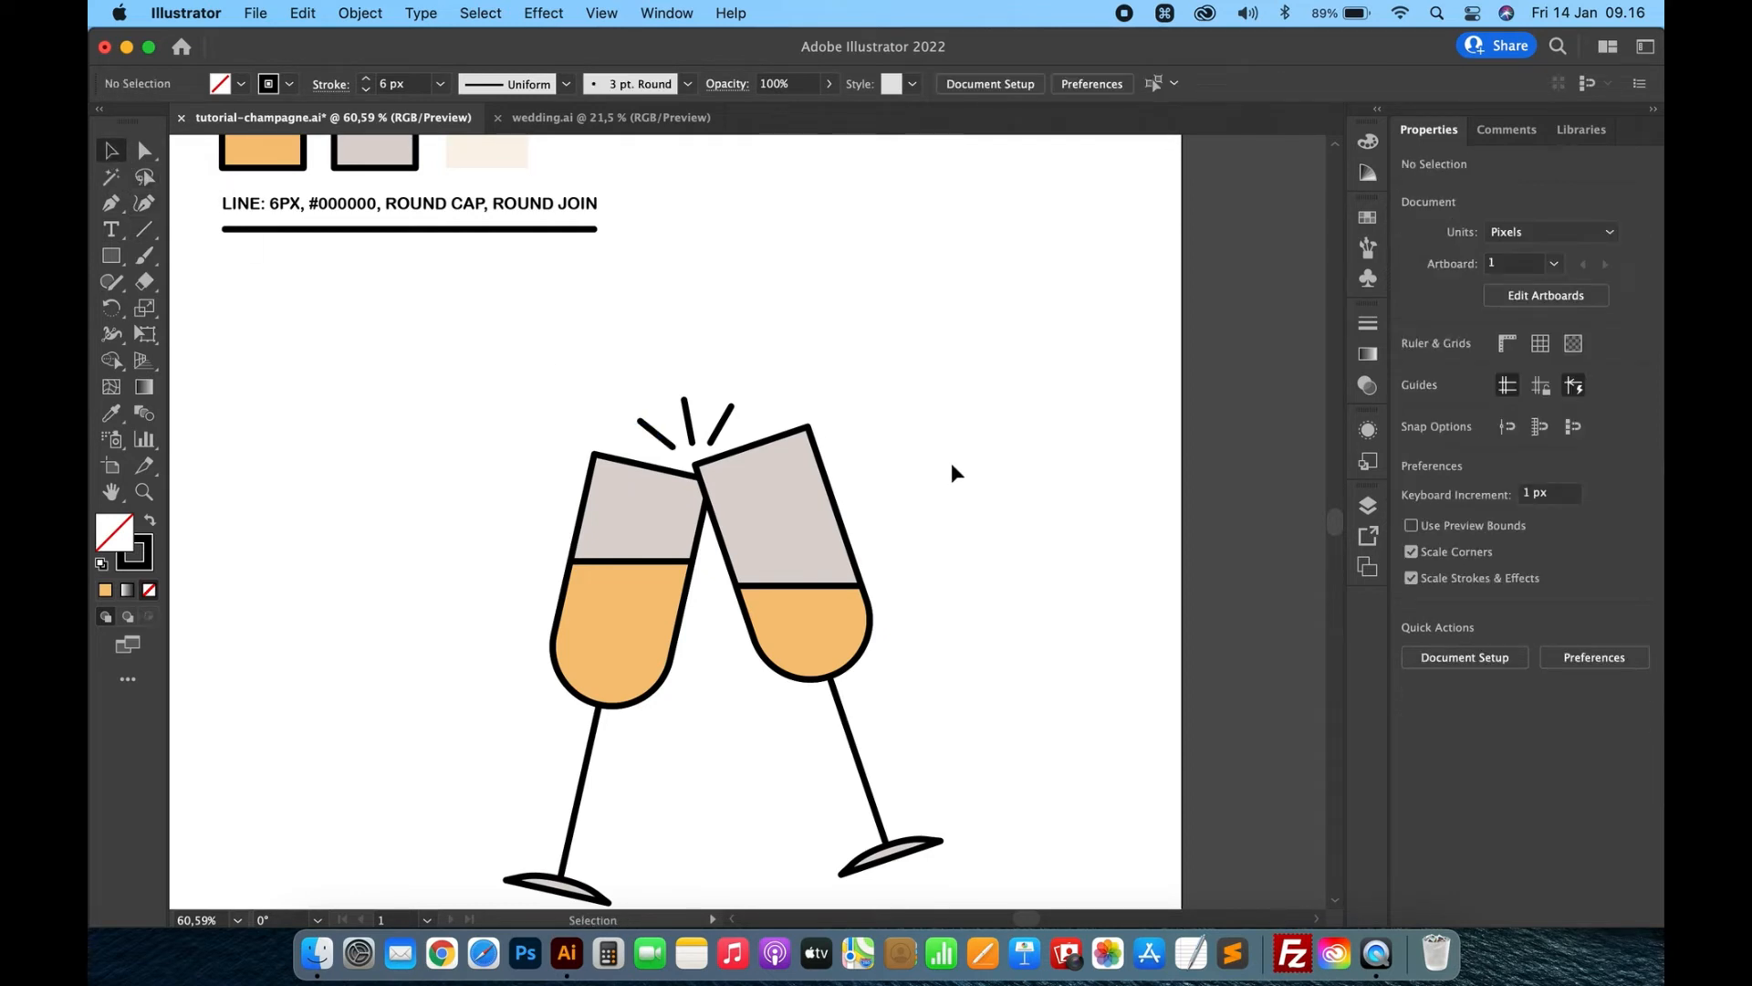
Draw three bubble circles inside the left glass's champagne: a larger one near the bottom and two about 16 px wide above it
{"action": "left_click_drag", "start_coordinate": [117, 258], "coordinate": [195, 305]}
{"action": "mouse_move", "coordinate": [586, 645]}
{"action": "left_mouse_down"}
{"action": "mouse_move", "coordinate": [608, 667]}
{"action": "mouse_move", "coordinate": [638, 630]}
{"action": "mouse_move", "coordinate": [605, 601]}
{"action": "left_mouse_up"}
{"action": "key", "text": "v"}
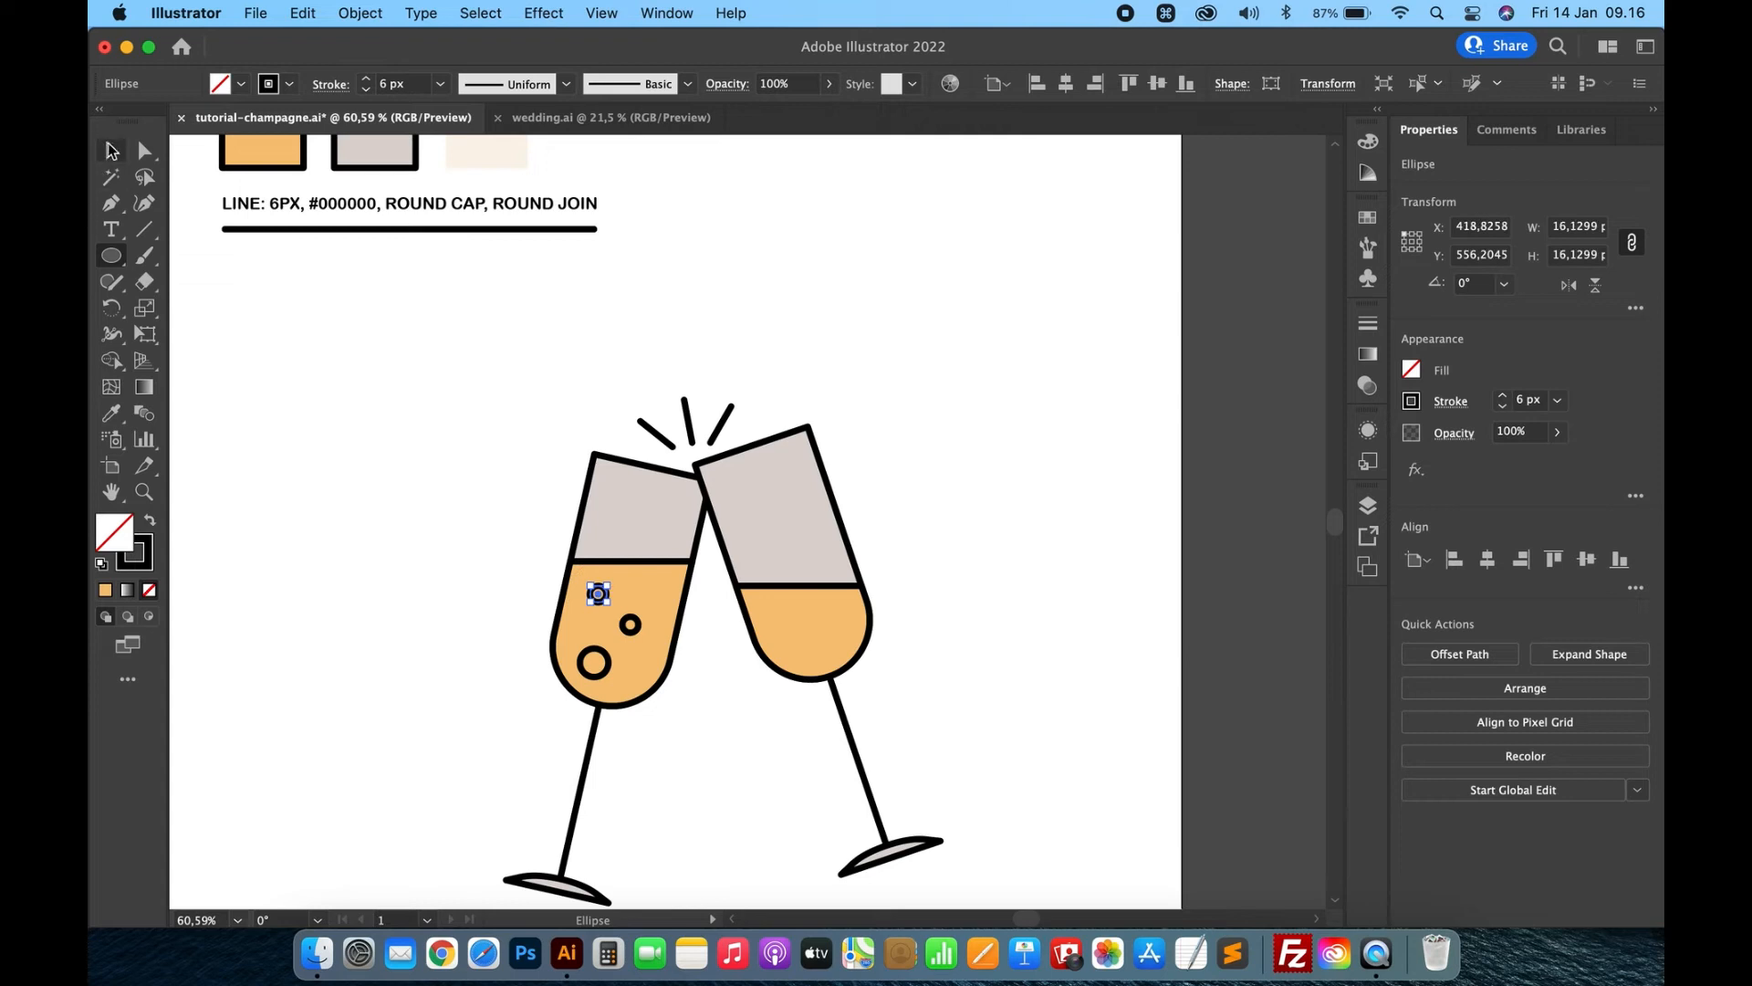
Give all three bubble circles the pale fill without outline by sampling the #FFD054 swatch with the Eyedropper
{"action": "left_click", "coordinate": [630, 626], "text": "shift"}
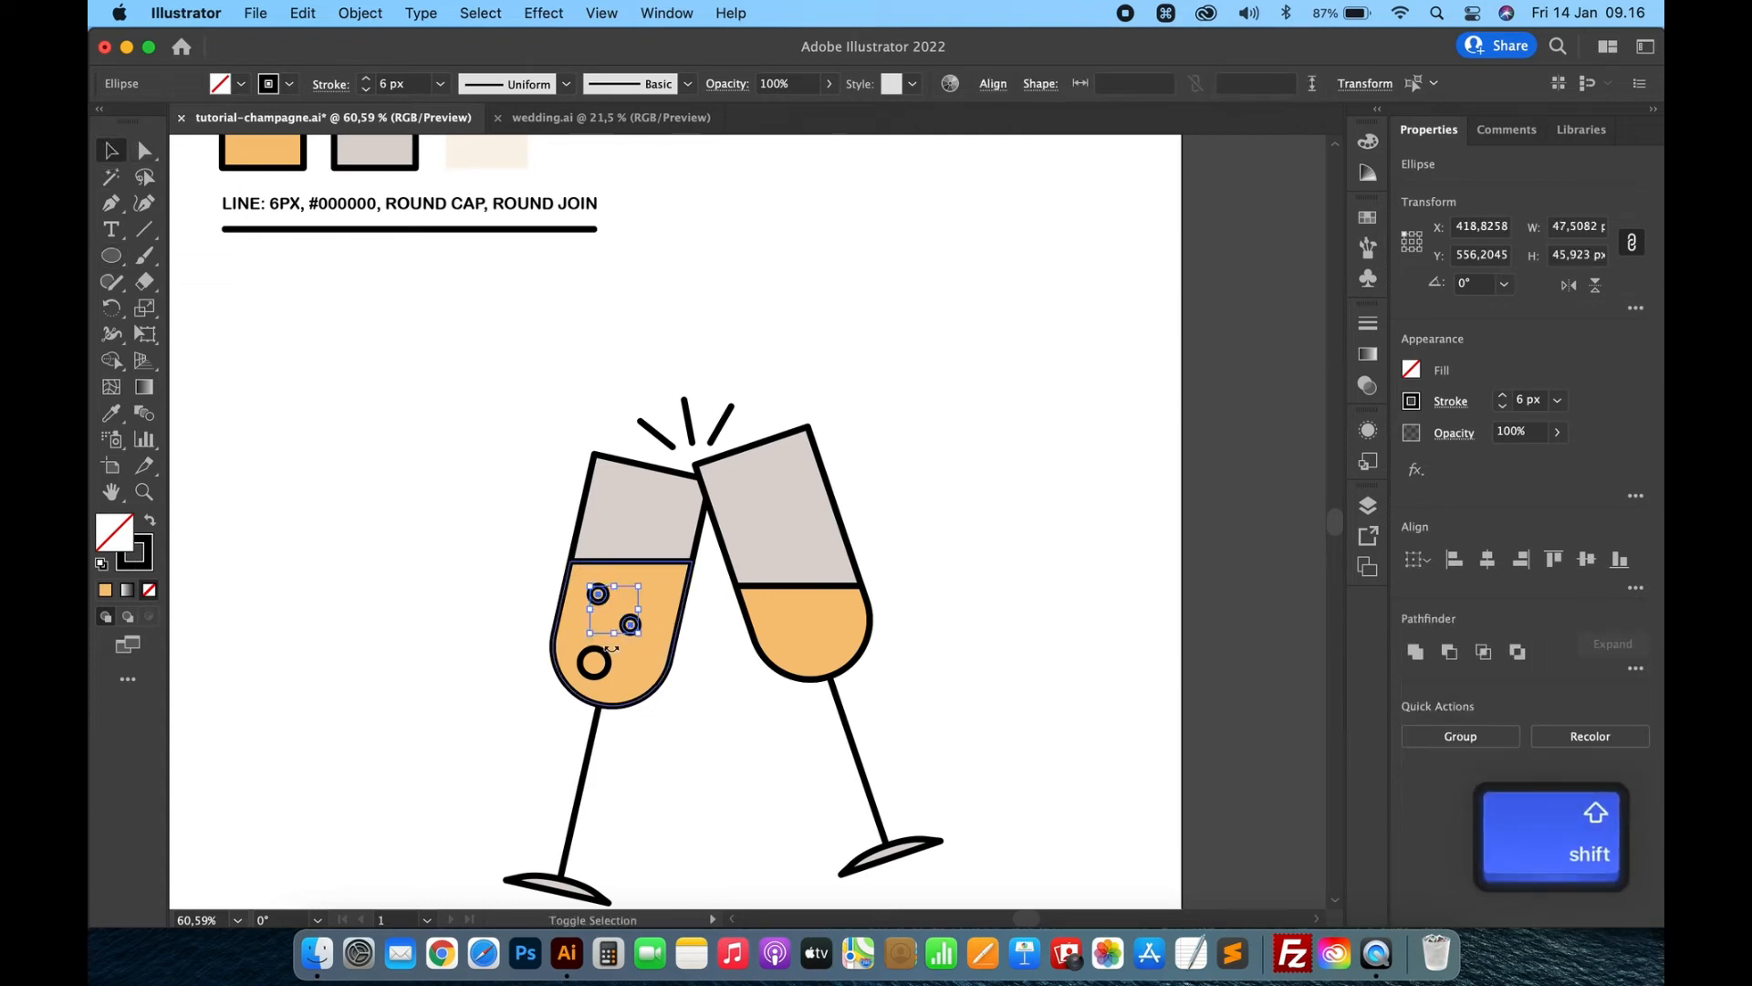
{"action": "left_click", "coordinate": [589, 649], "text": "shift"}
{"action": "scroll", "coordinate": [605, 667], "scroll_direction": "up", "scroll_amount": 3}
{"action": "key", "text": "i"}
{"action": "left_click", "coordinate": [509, 228]}
{"action": "left_click", "coordinate": [123, 144]}
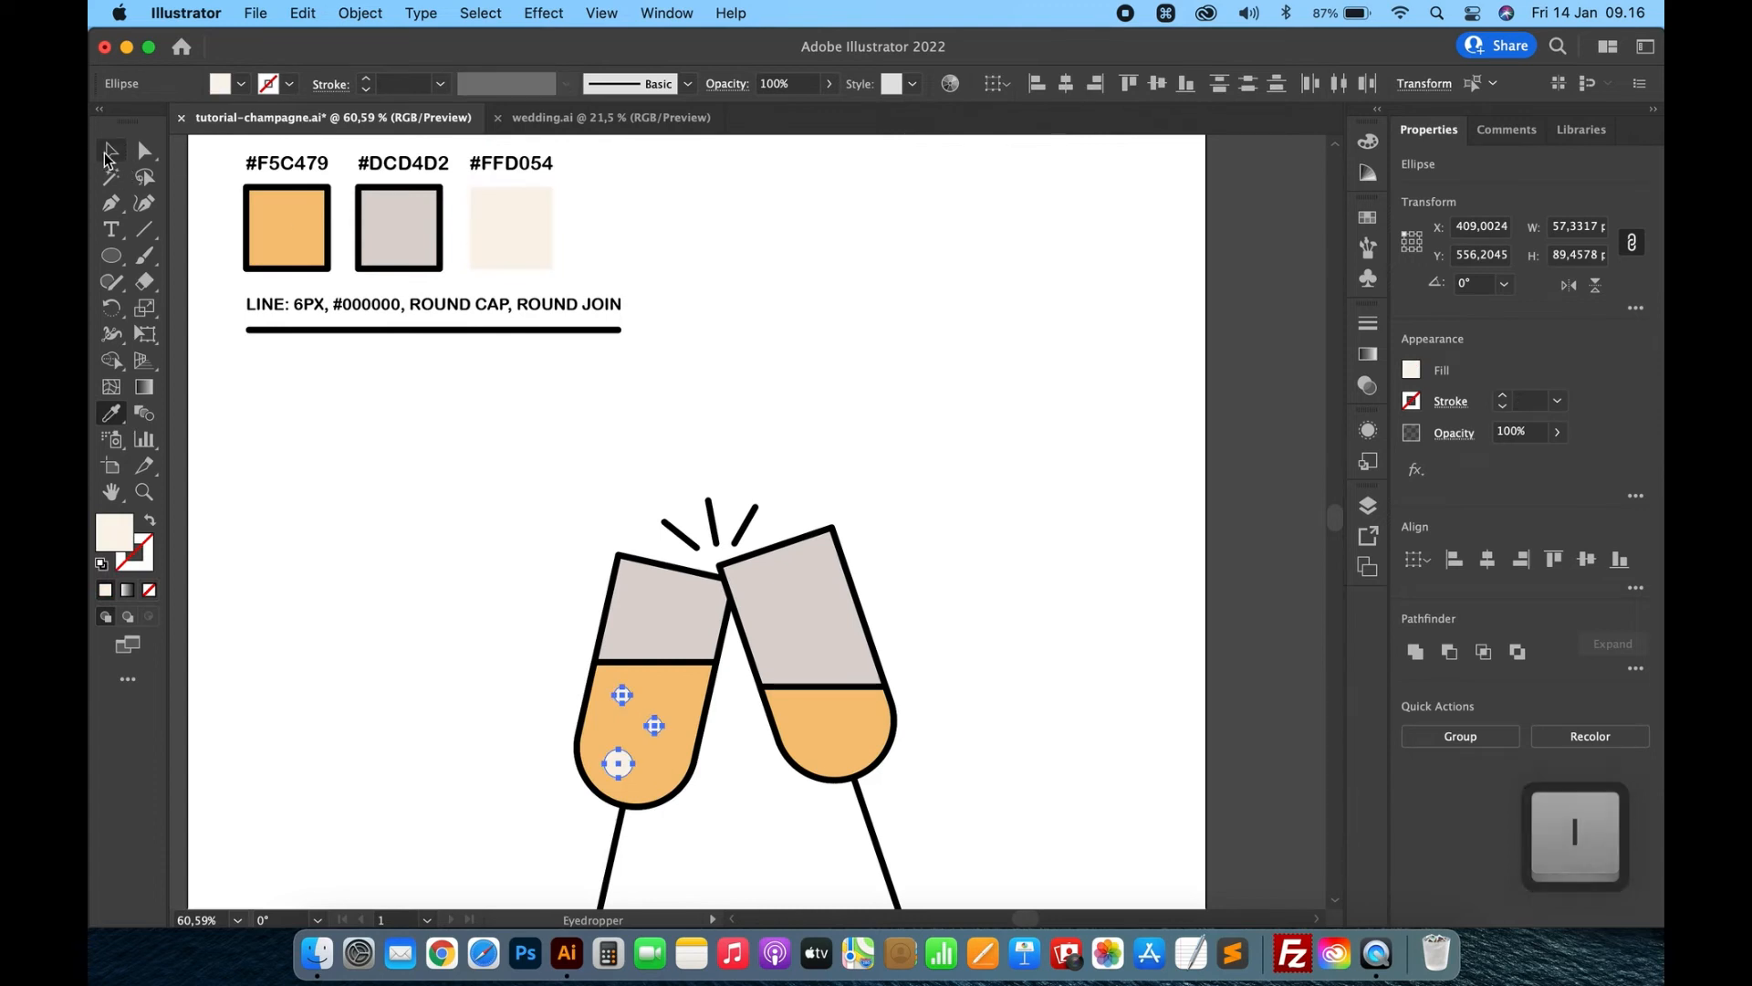
{"action": "left_click", "coordinate": [392, 496]}
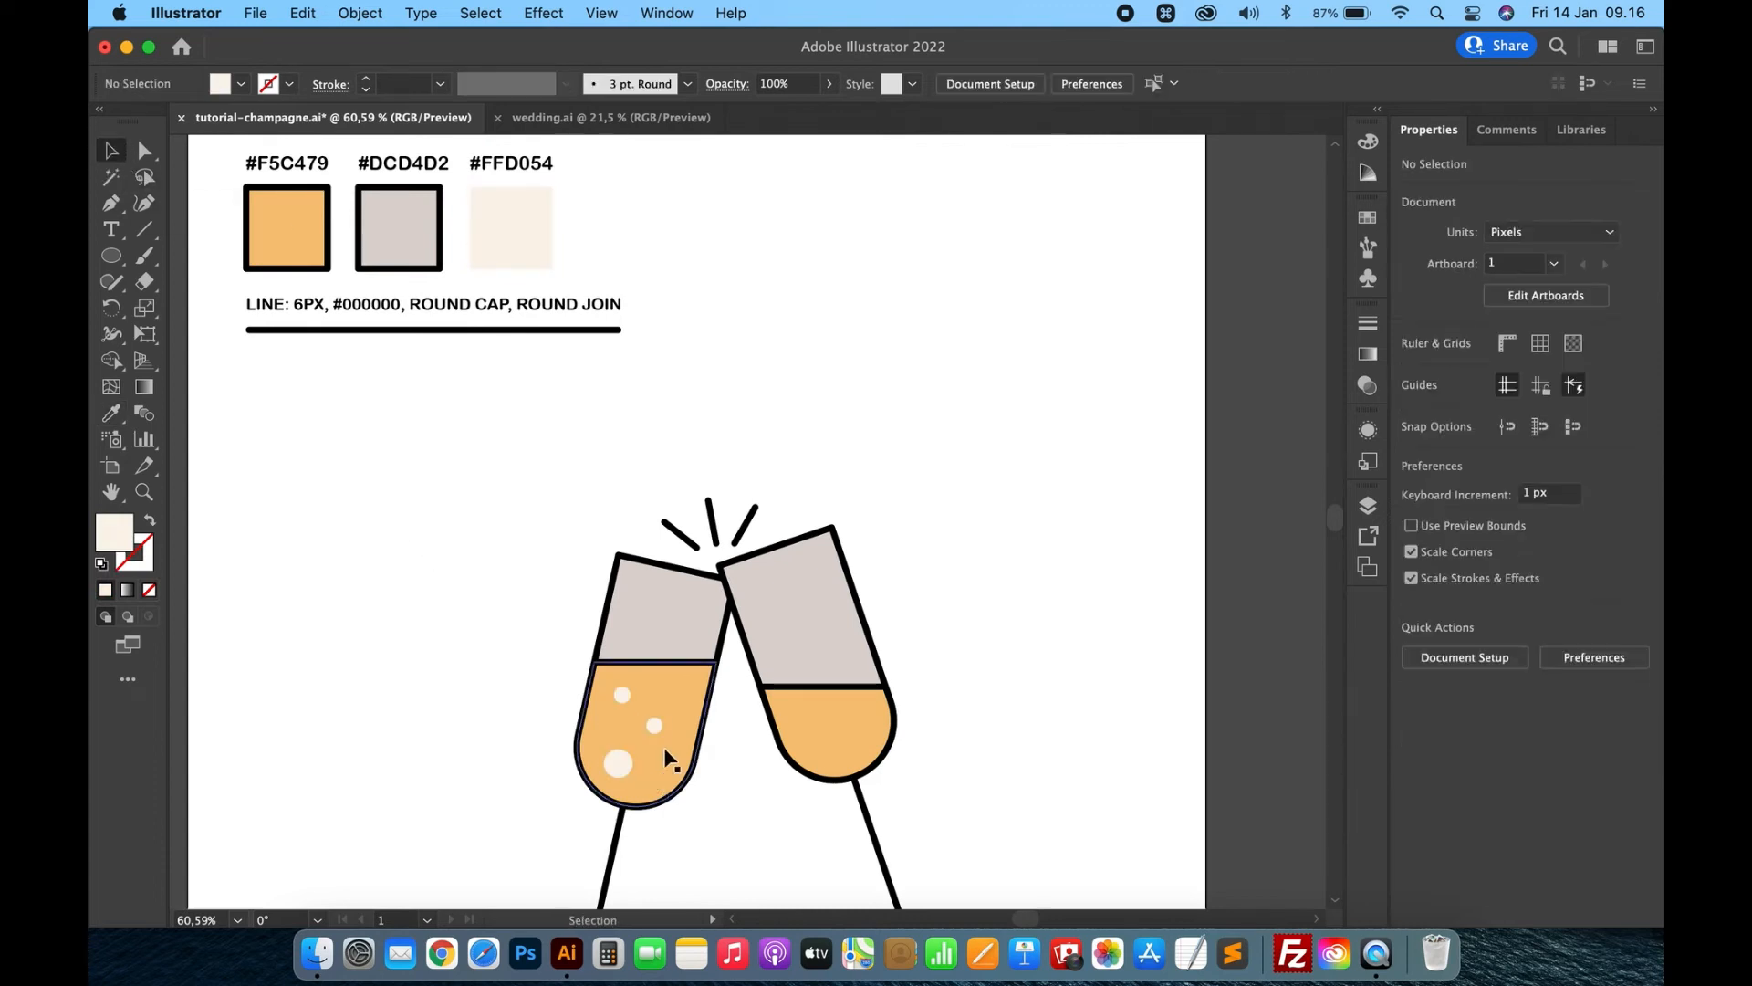
Spread out the left glass's bubbles and draw two pale bubble circles, one about 19 px wide, inside the right glass's champagne
{"action": "left_click_drag", "start_coordinate": [620, 770], "coordinate": [666, 714]}
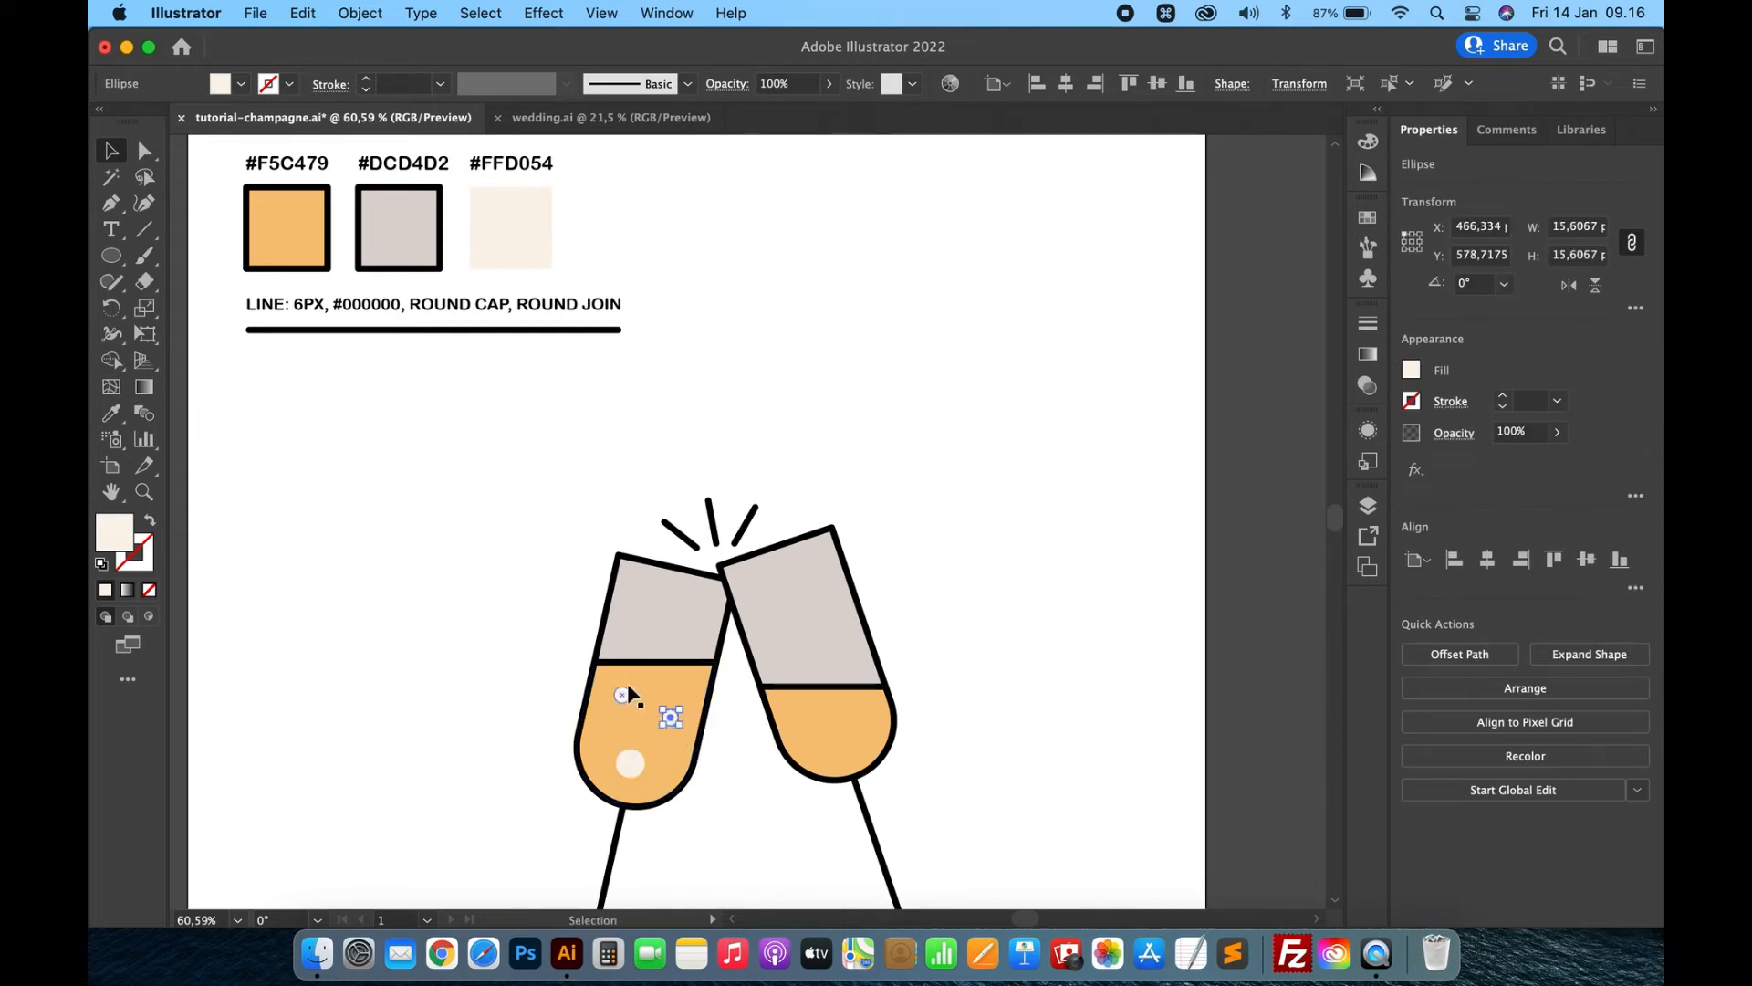
{"action": "left_click", "coordinate": [946, 627]}
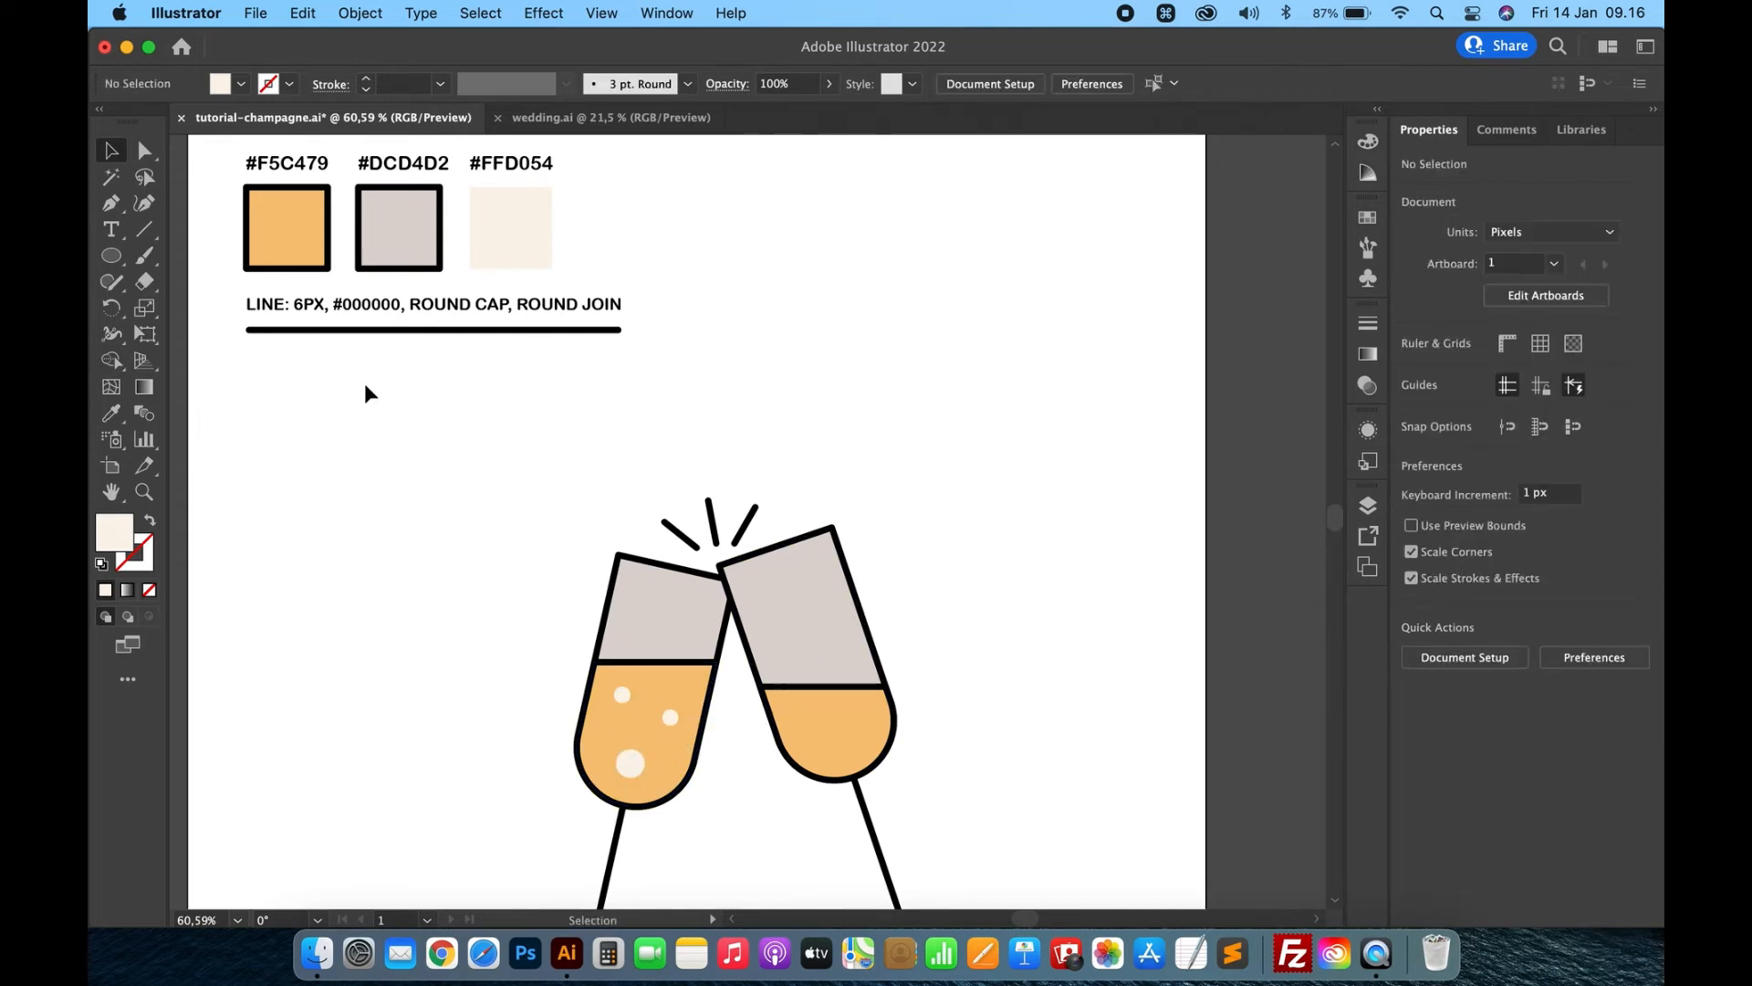
{"action": "left_click", "coordinate": [111, 255]}
{"action": "left_click_drag", "start_coordinate": [817, 718], "coordinate": [849, 745]}
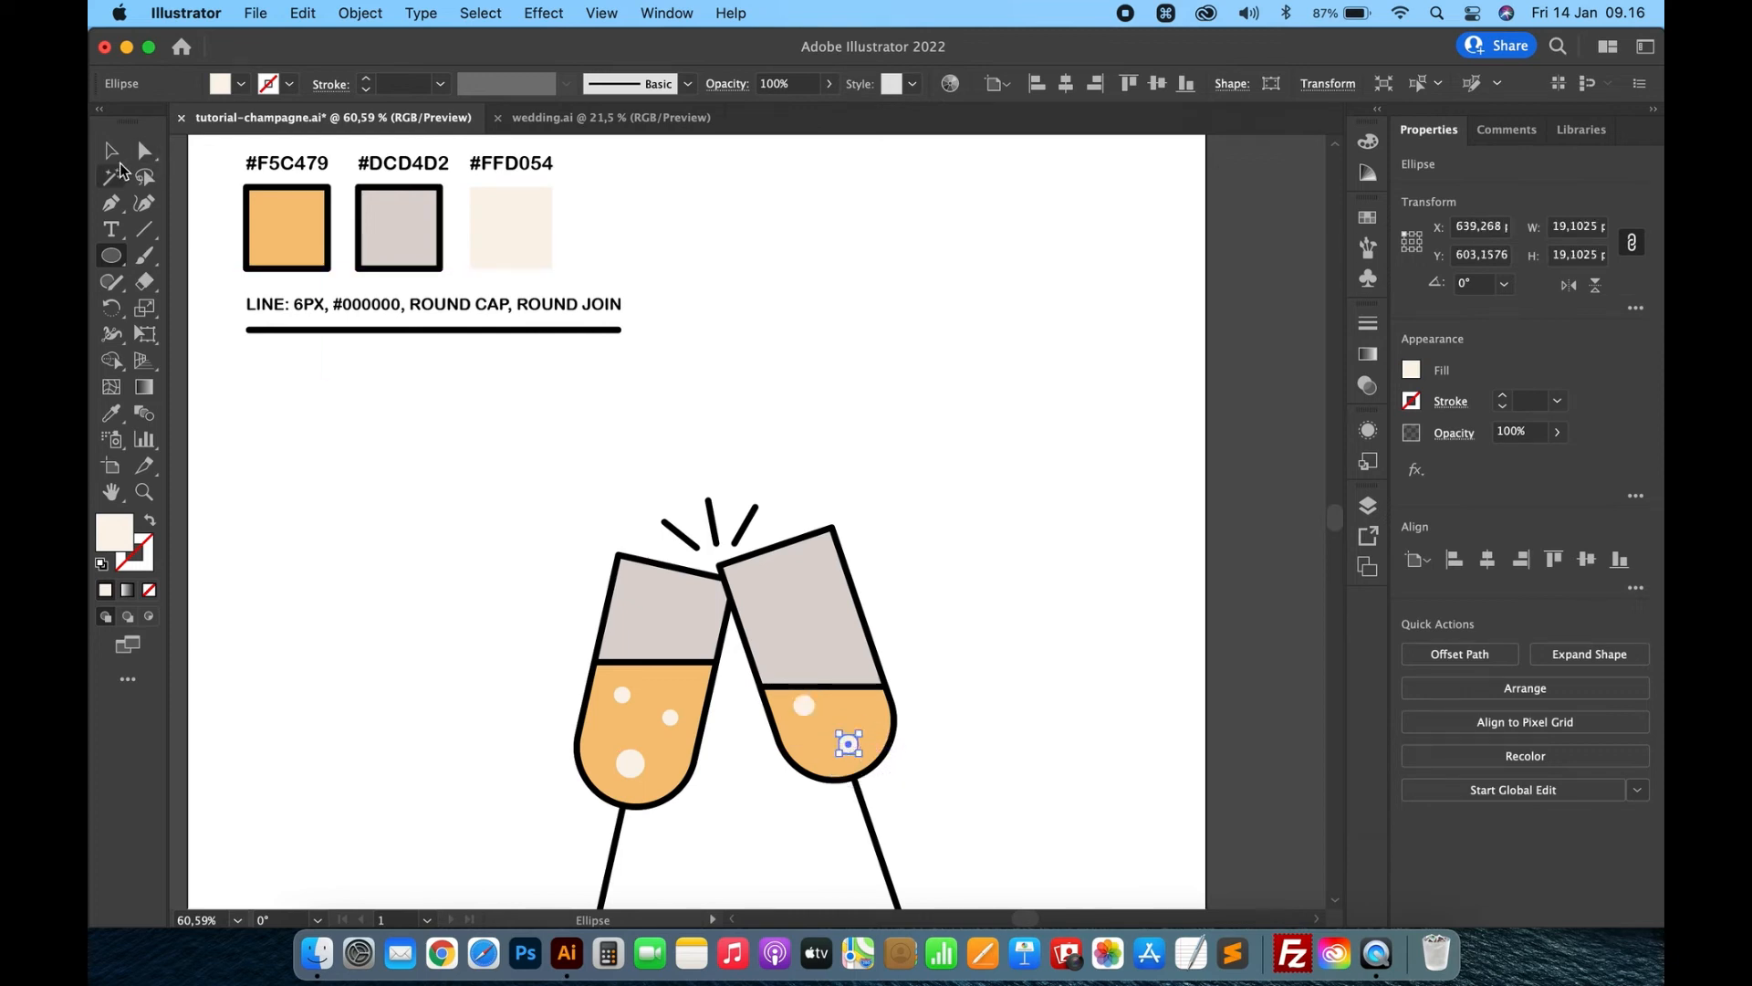
{"action": "left_click", "coordinate": [112, 150]}
{"action": "left_click_drag", "start_coordinate": [804, 705], "coordinate": [804, 717]}
{"action": "left_click", "coordinate": [1013, 651]}
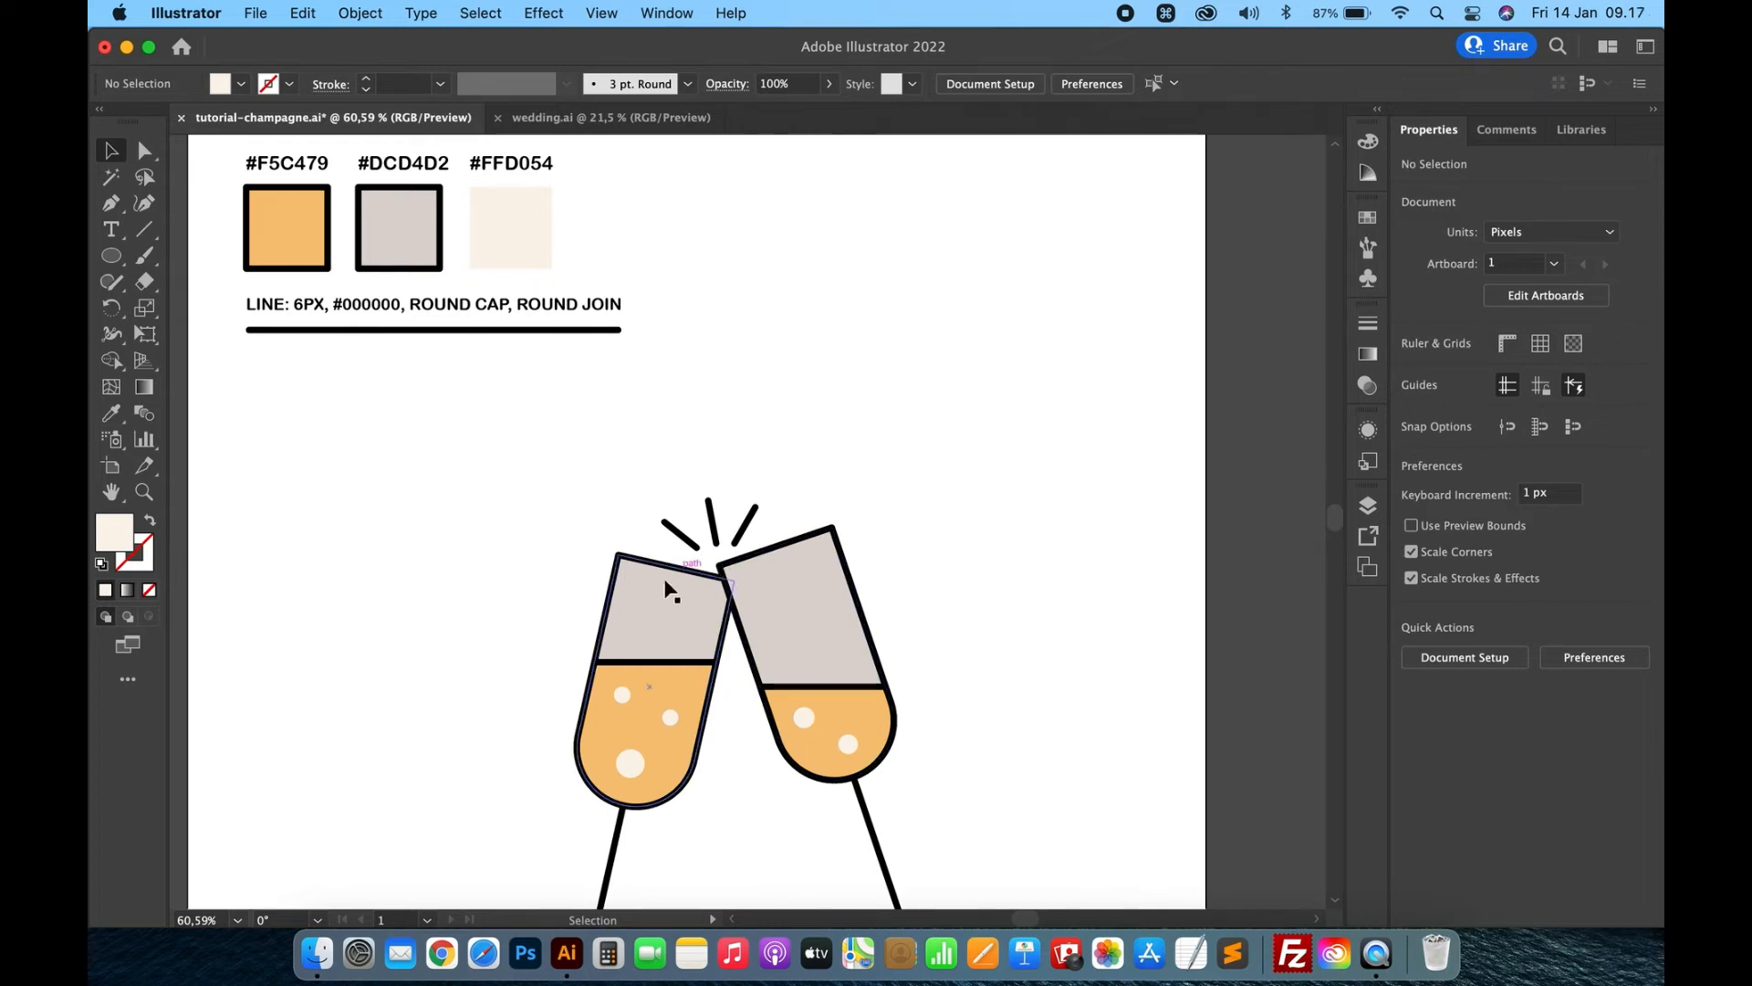
Remove the outline from the left glass's grey body, keeping only its fill
{"action": "left_click", "coordinate": [638, 594]}
{"action": "key", "text": "super"}
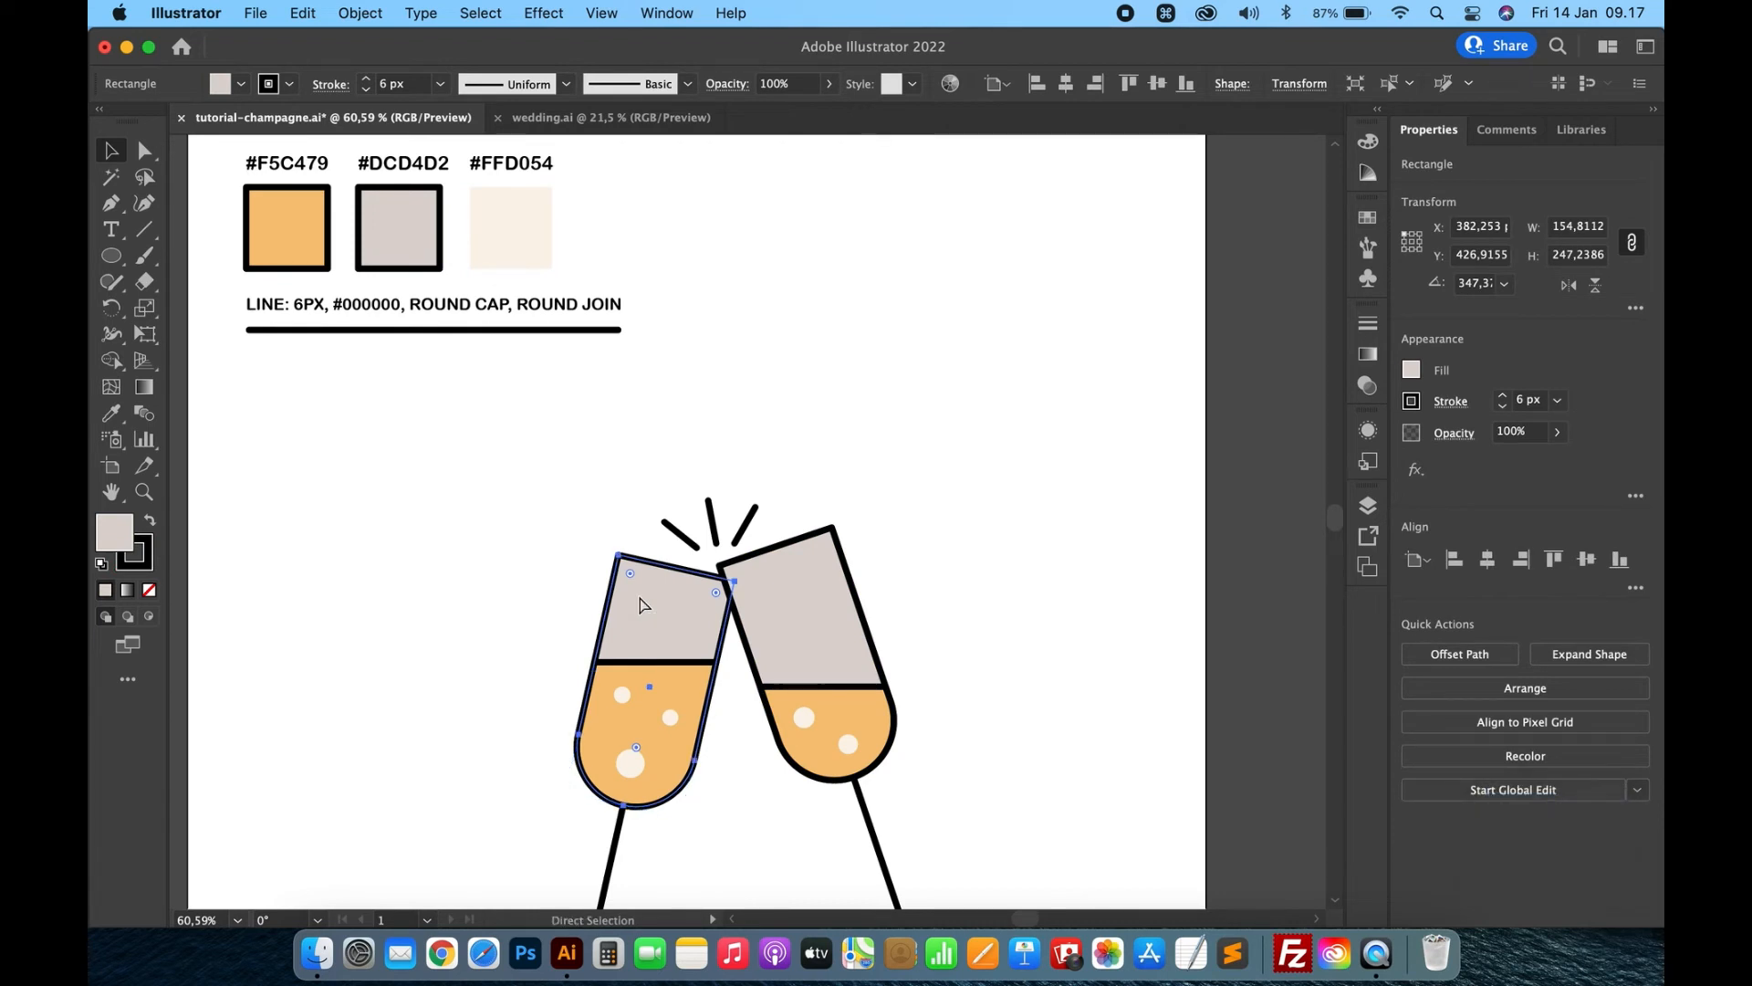
{"action": "left_click", "coordinate": [146, 561]}
{"action": "left_click", "coordinate": [149, 590]}
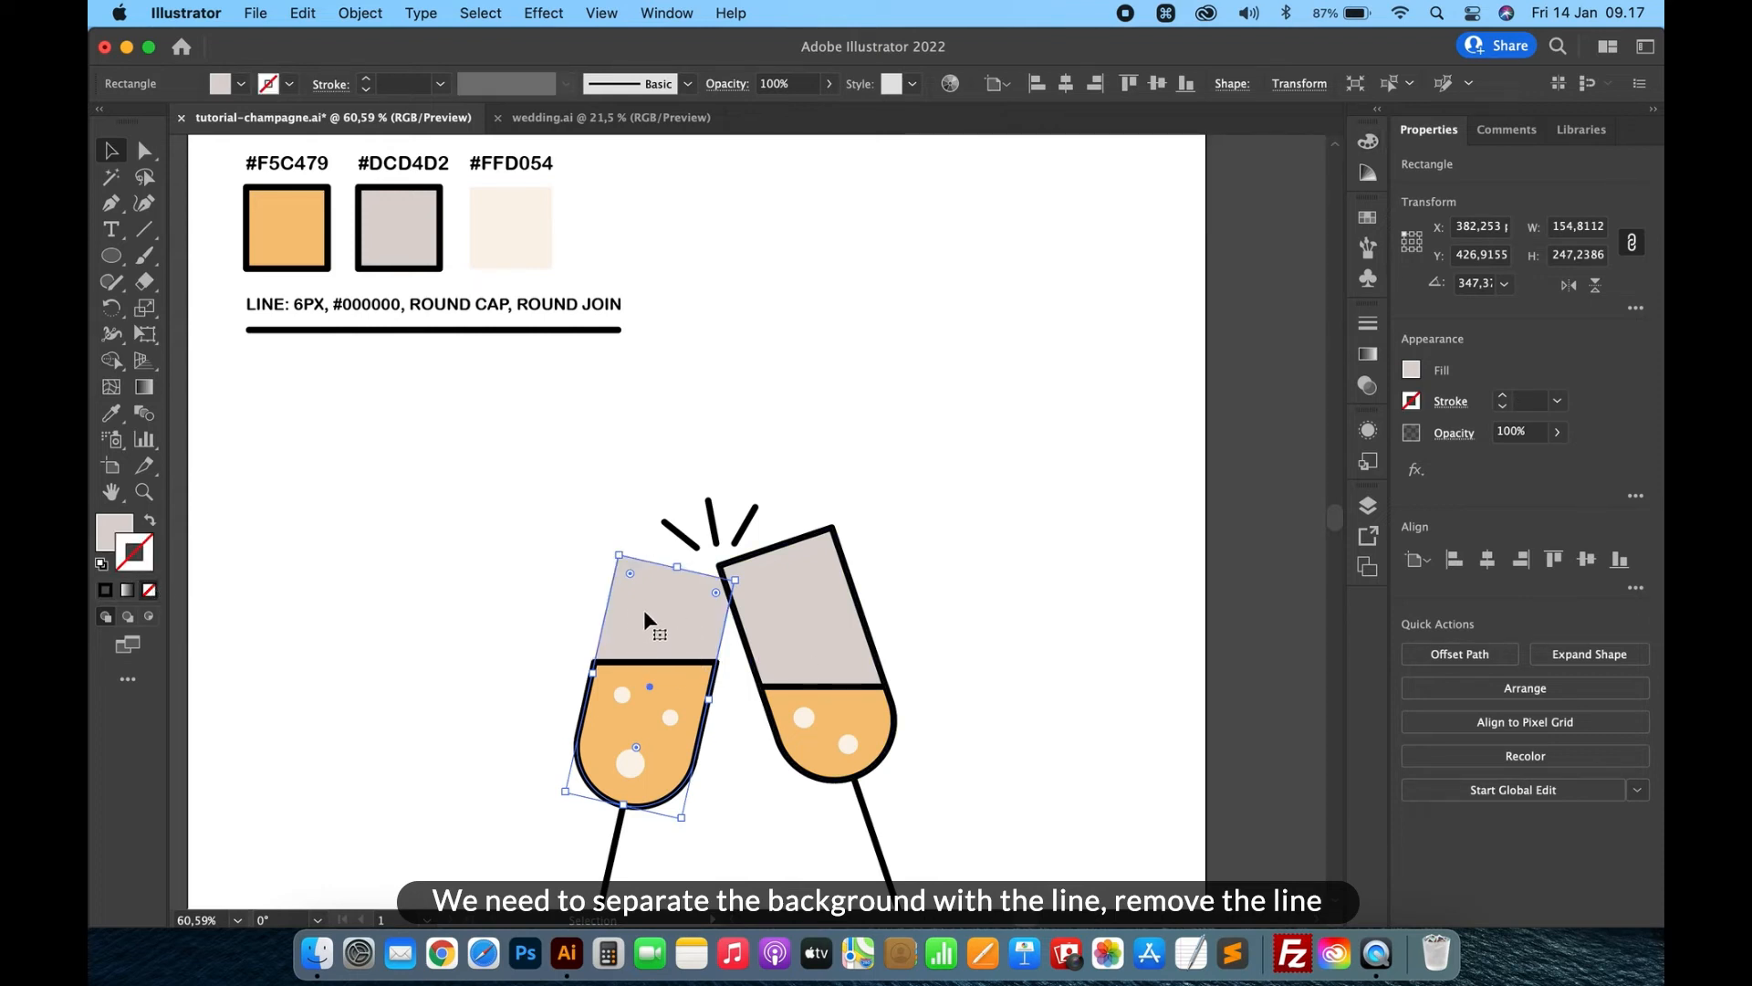
Duplicate the left glass's grey body in place and move the copy 40 px to the left
{"action": "key", "text": "super+c"}
{"action": "key", "text": "super+f"}
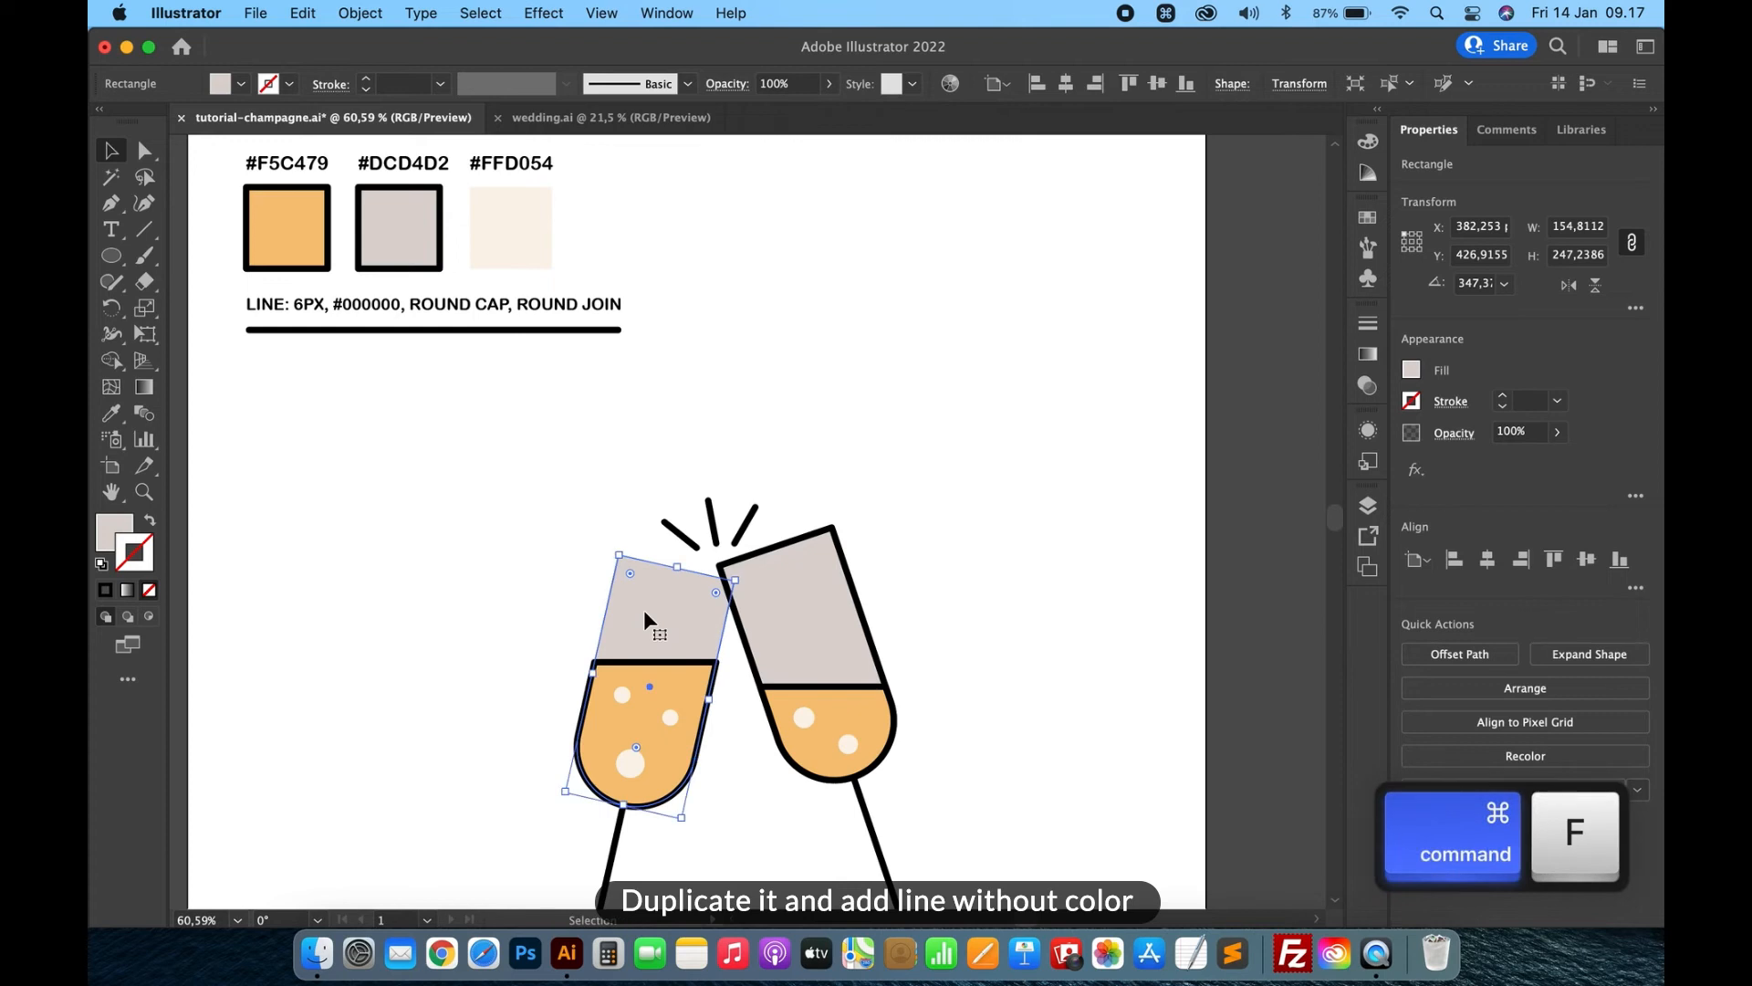
{"action": "key", "text": "shift+Left"}
{"action": "key", "text": "shift+Left"}
{"action": "key", "text": "shift+Left"}
{"action": "key", "text": "shift+Left"}
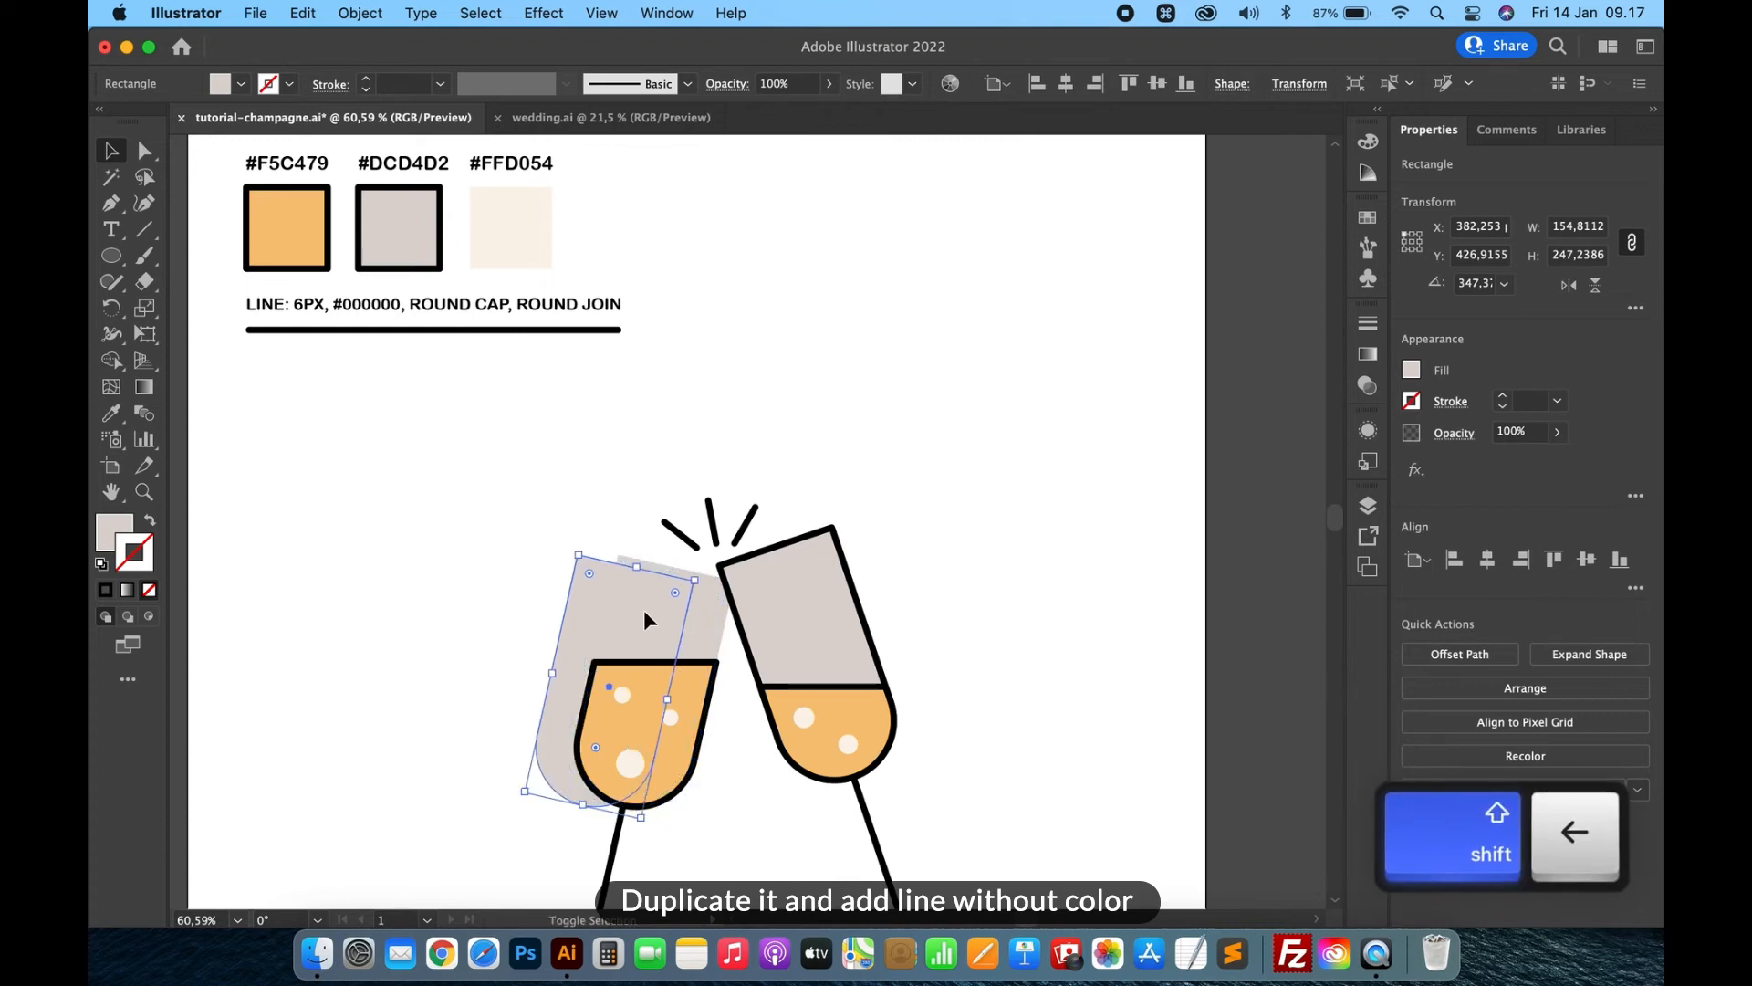
{"action": "left_click", "coordinate": [462, 505]}
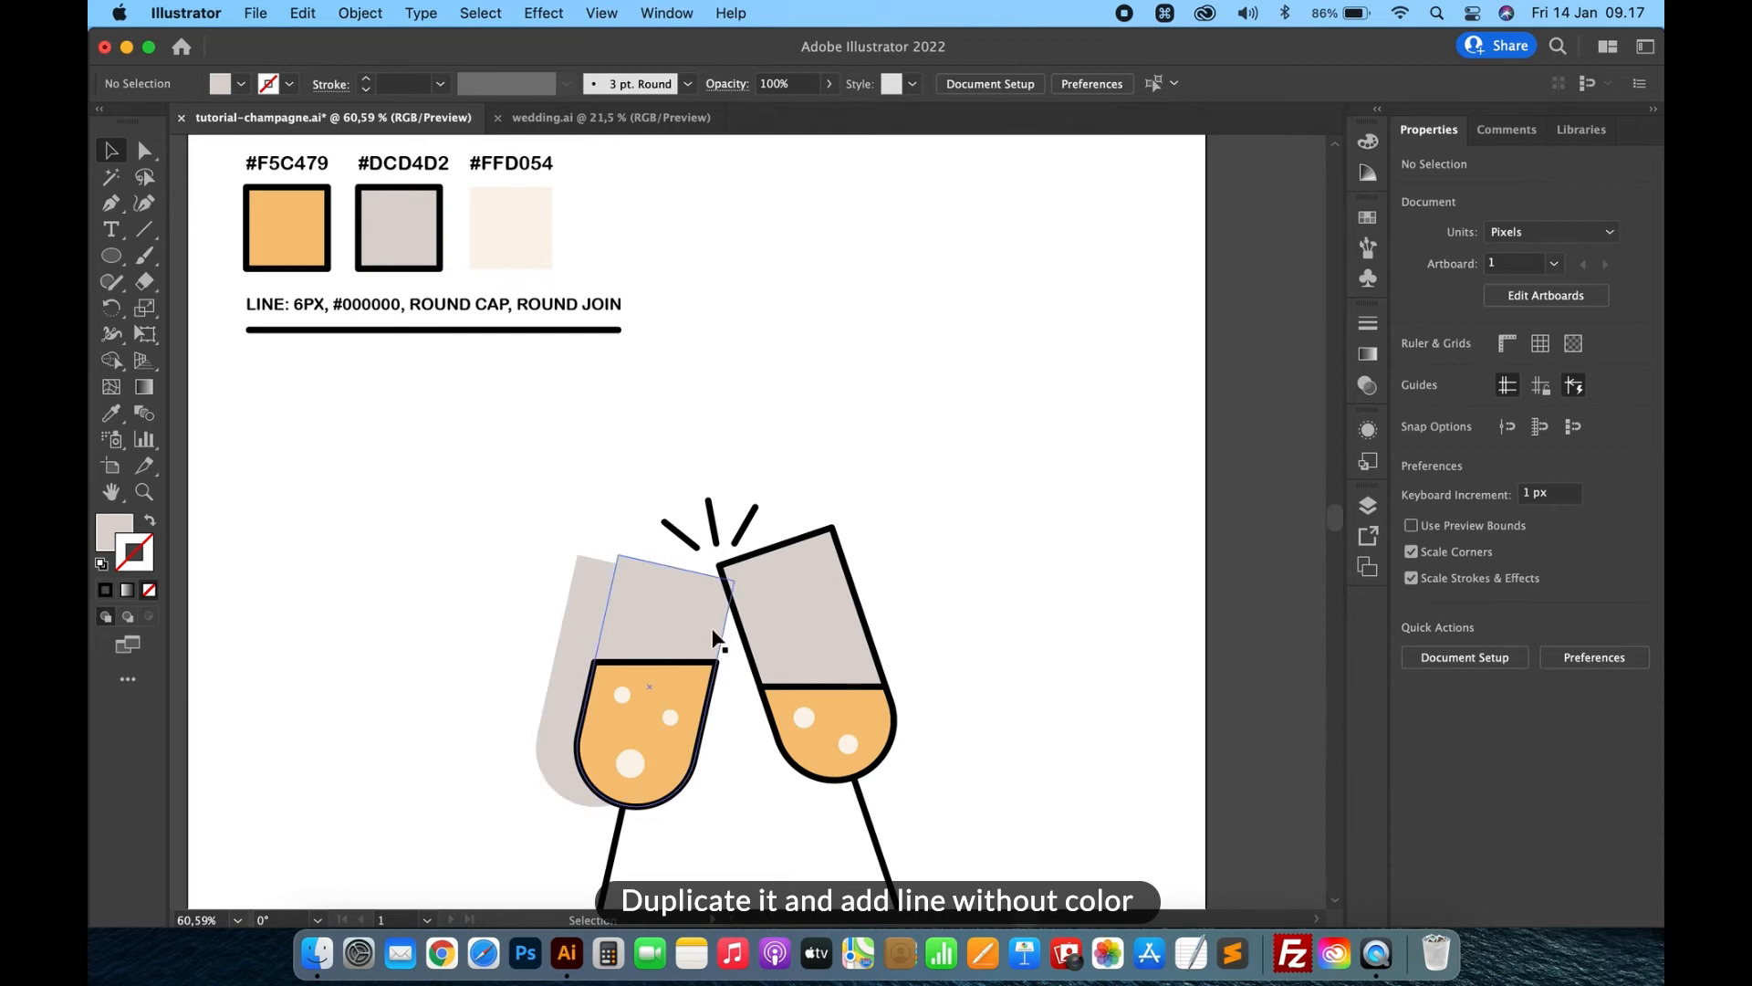
Make the copy an unfilled 6 px black outline by sampling the line sample, and move it 40 px right onto the glass body
{"action": "left_click", "coordinate": [595, 605]}
{"action": "key", "text": "i"}
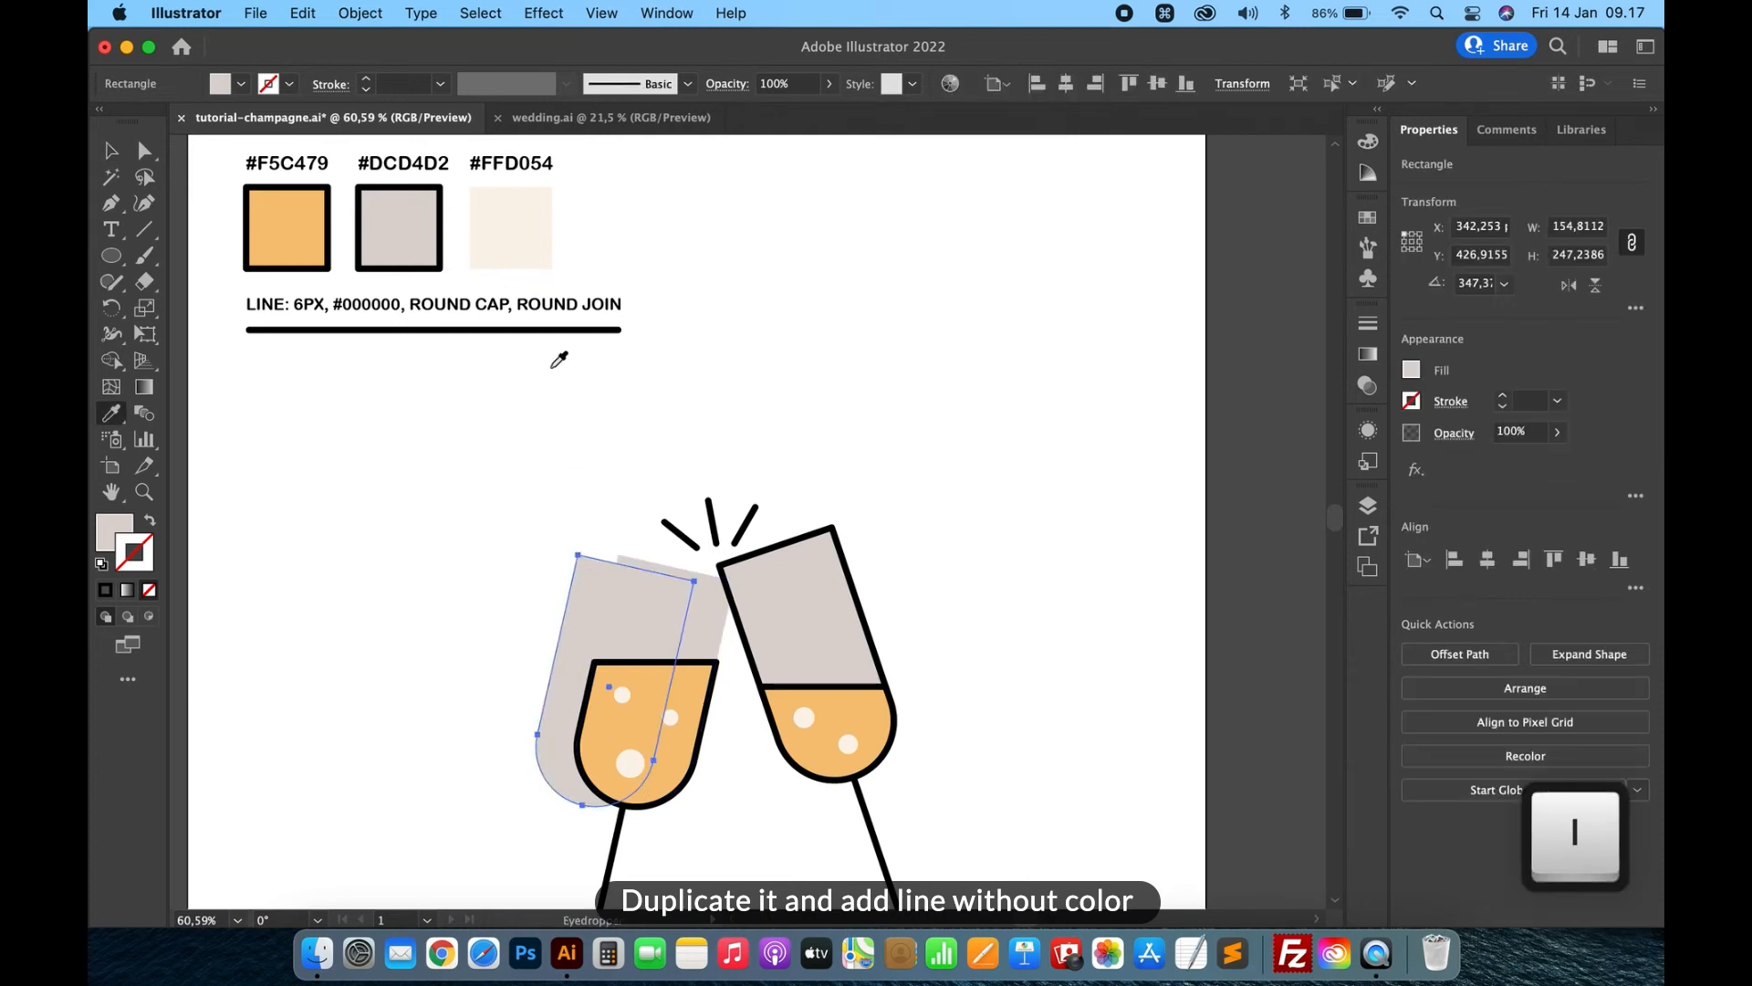
{"action": "left_click", "coordinate": [544, 330]}
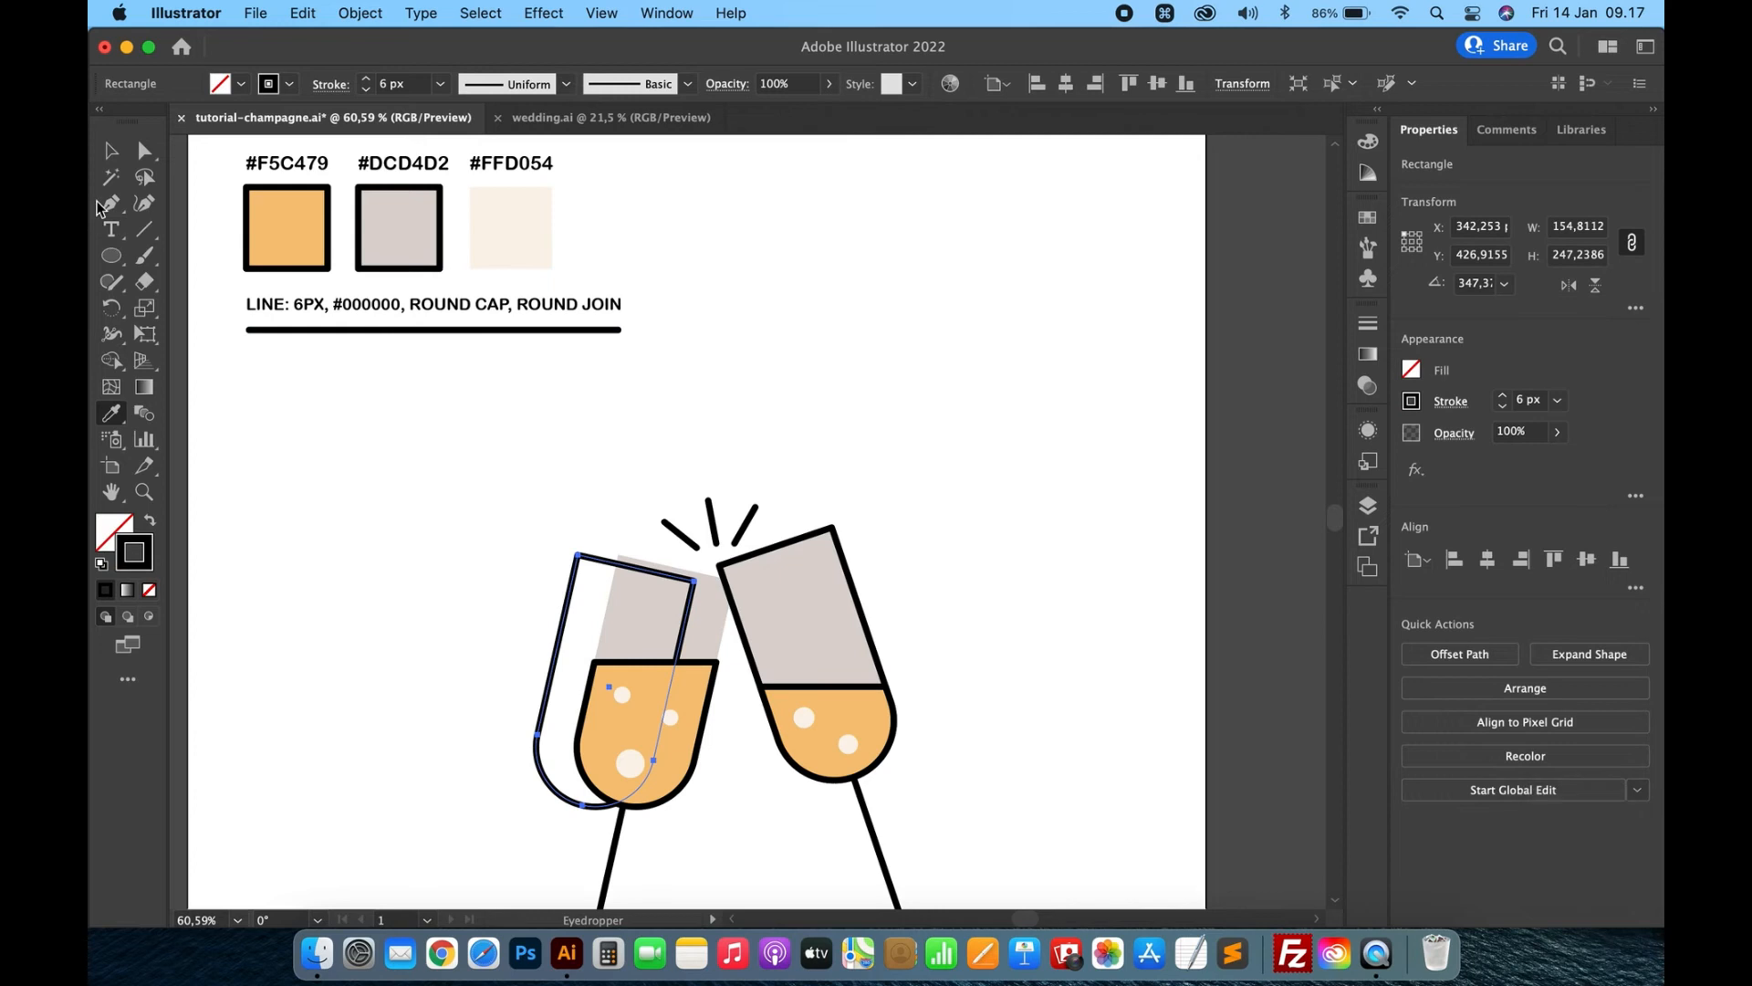
{"action": "left_click", "coordinate": [111, 154]}
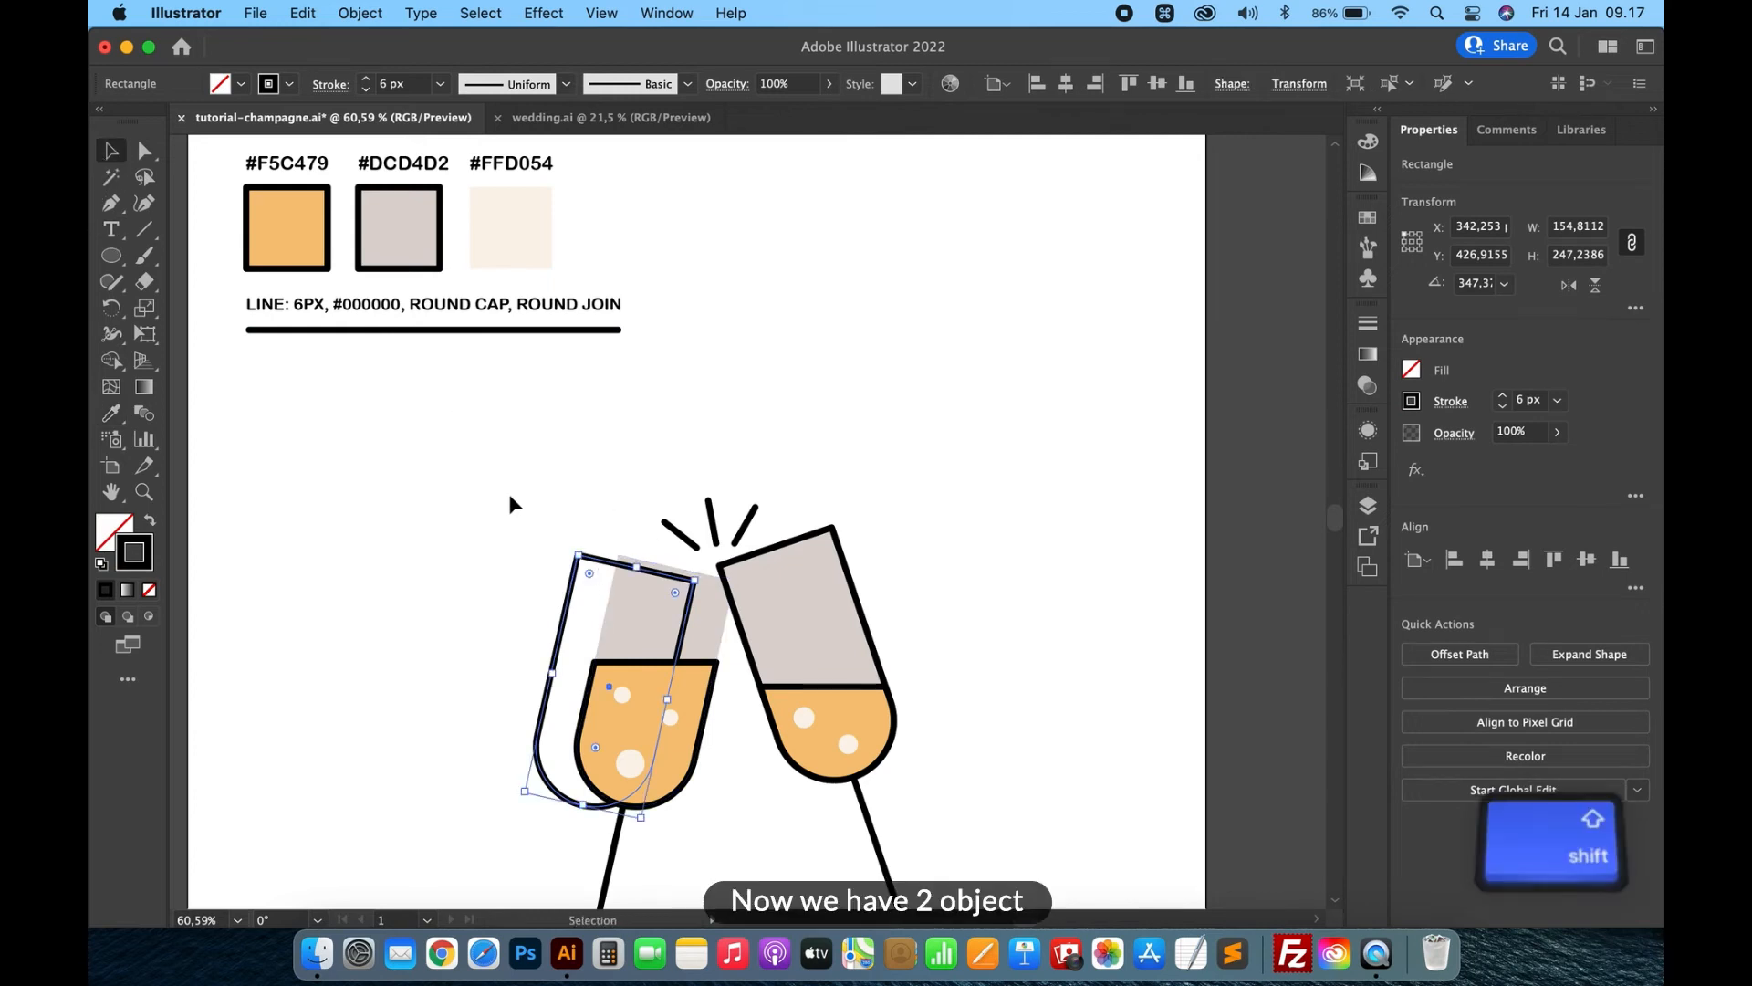
{"action": "key", "text": "shift+Right"}
{"action": "key", "text": "shift+Right"}
{"action": "key", "text": "shift+Right"}
{"action": "key", "text": "shift+Right"}
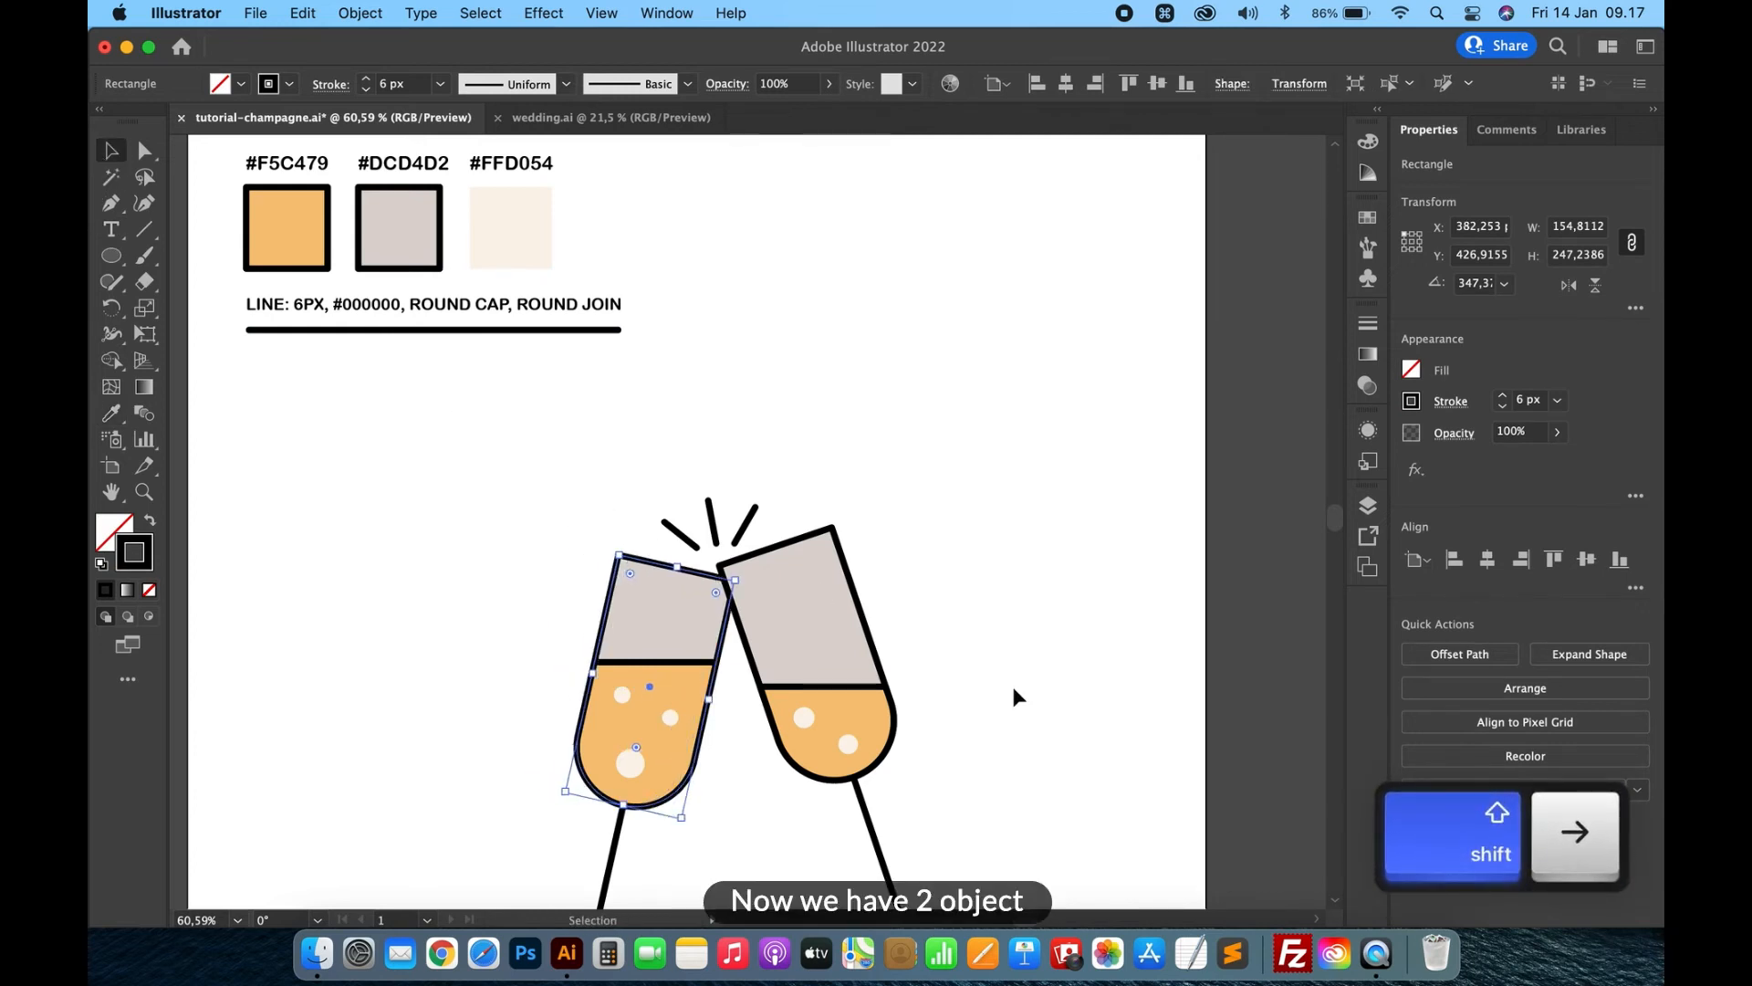
Add an anchor point on each side of the left glass outline's corner that touches the right glass
{"action": "scroll", "coordinate": [706, 657], "scroll_direction": "up", "scroll_amount": 2}
{"action": "scroll", "coordinate": [707, 660], "scroll_direction": "up", "scroll_amount": 5}
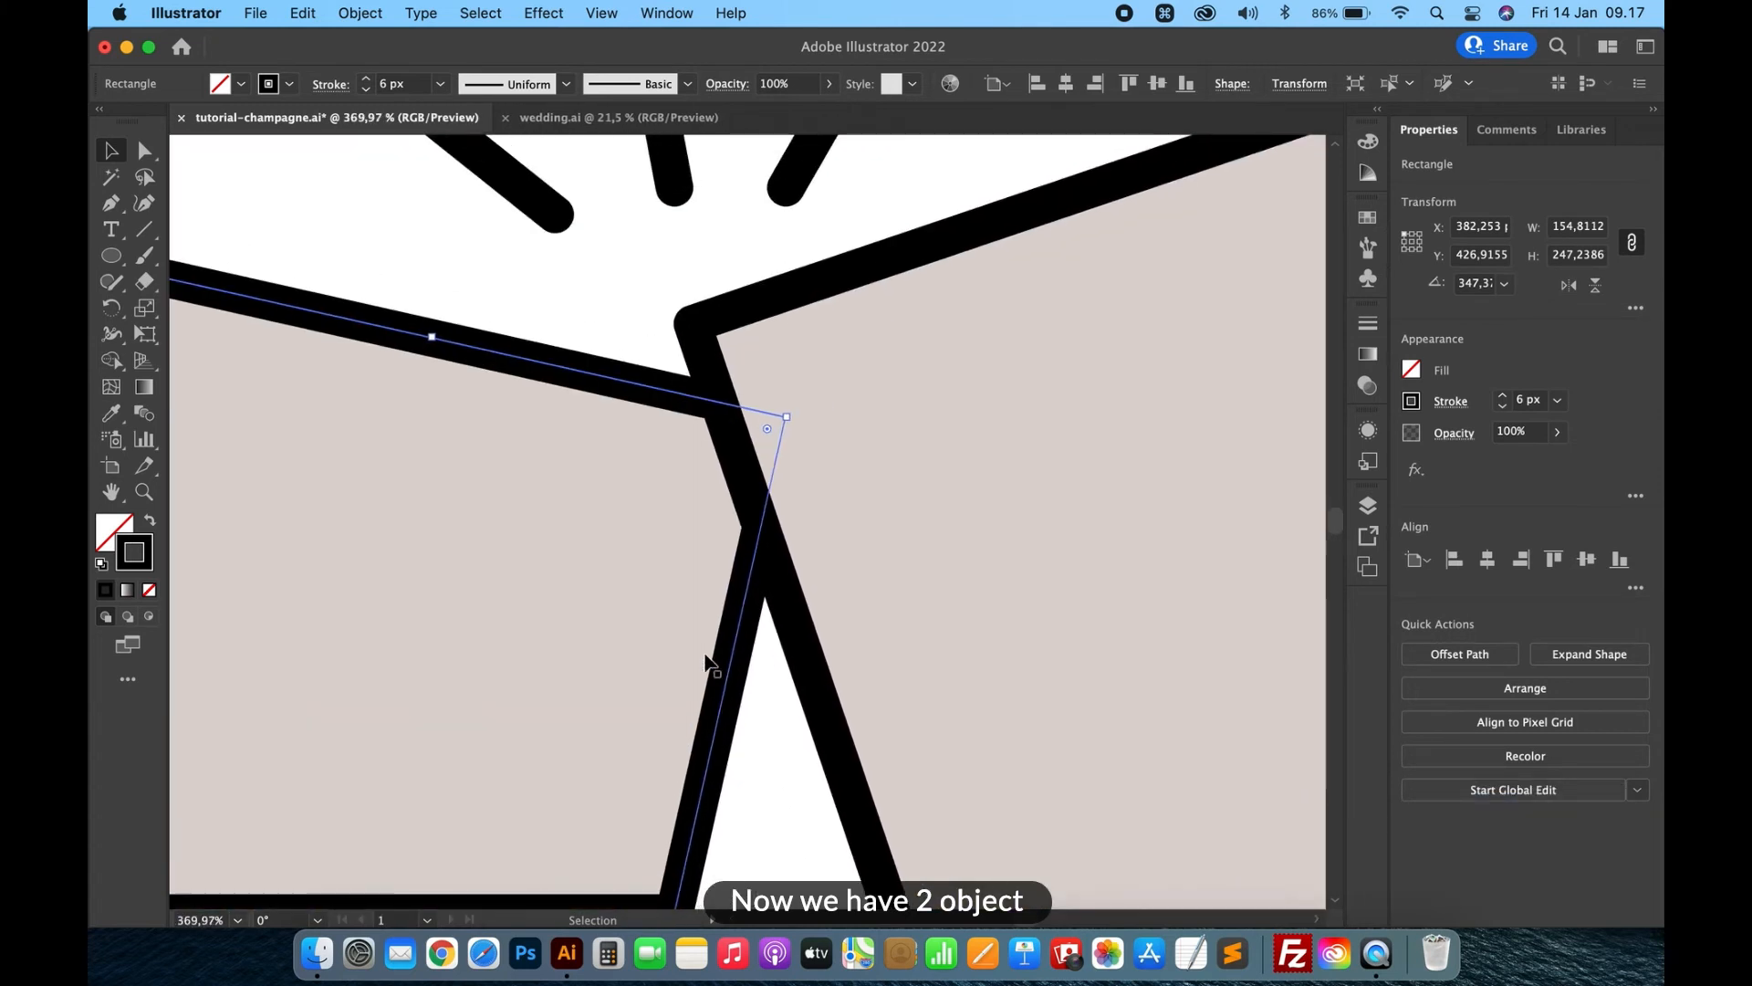
{"action": "left_click_drag", "start_coordinate": [111, 202], "coordinate": [206, 239]}
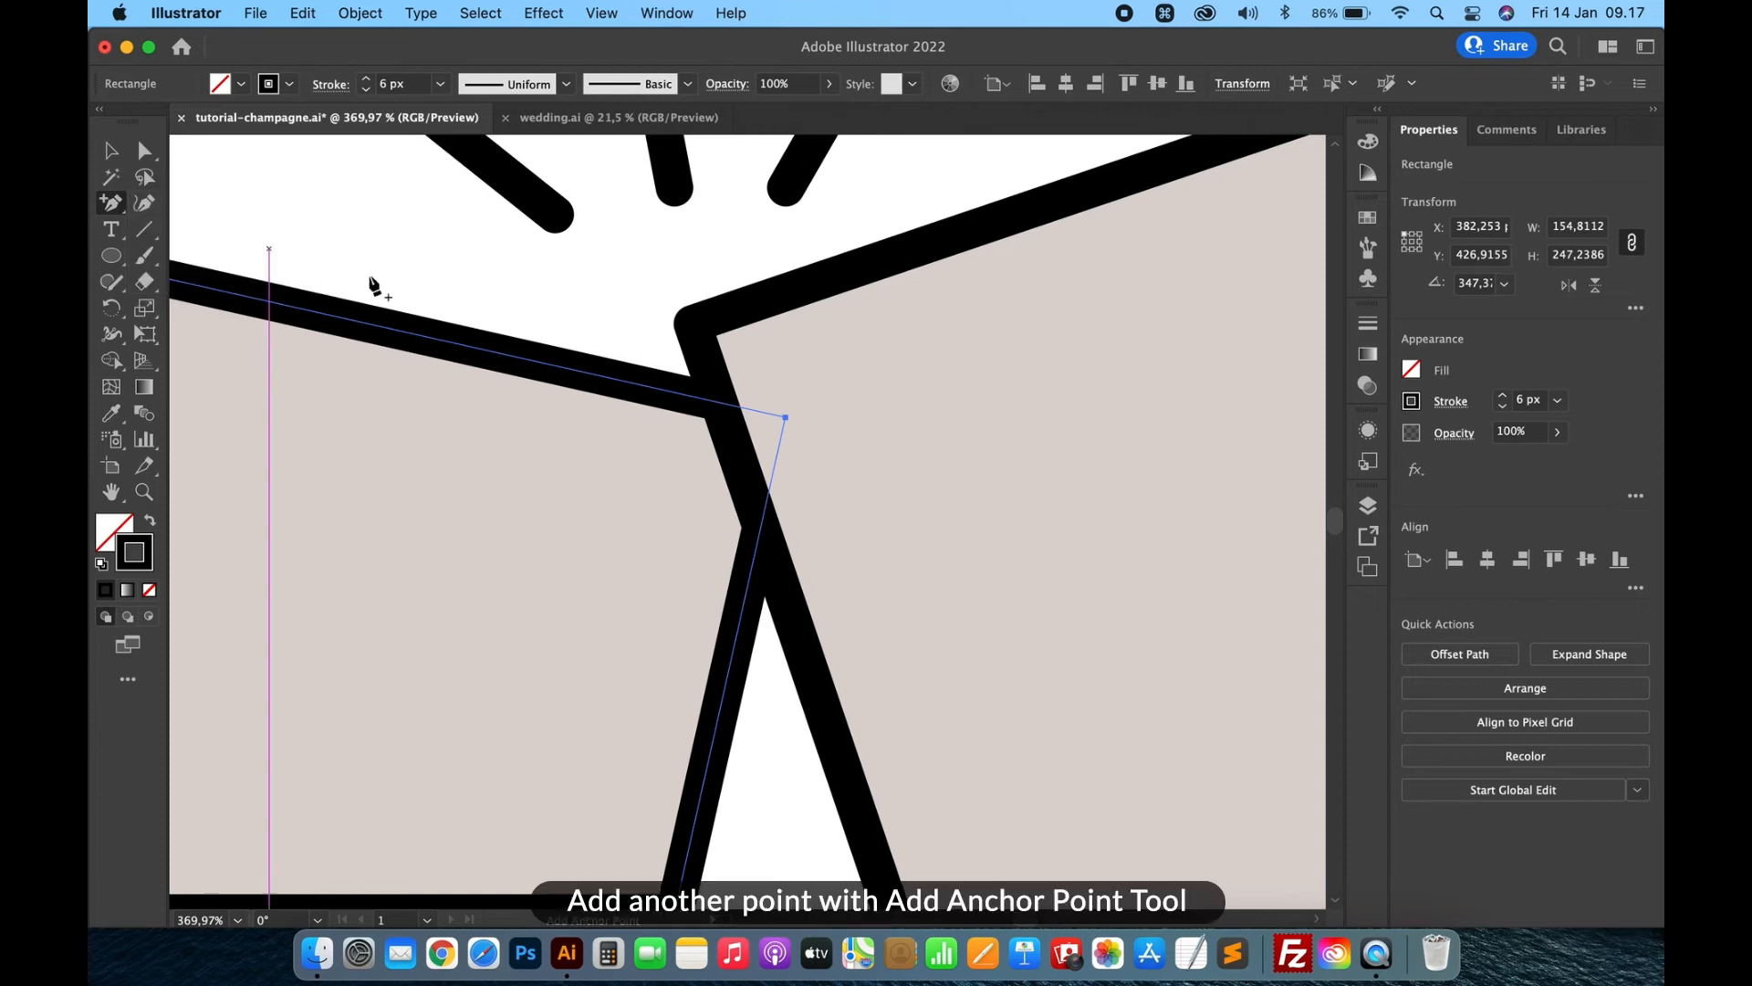
{"action": "left_click", "coordinate": [606, 378]}
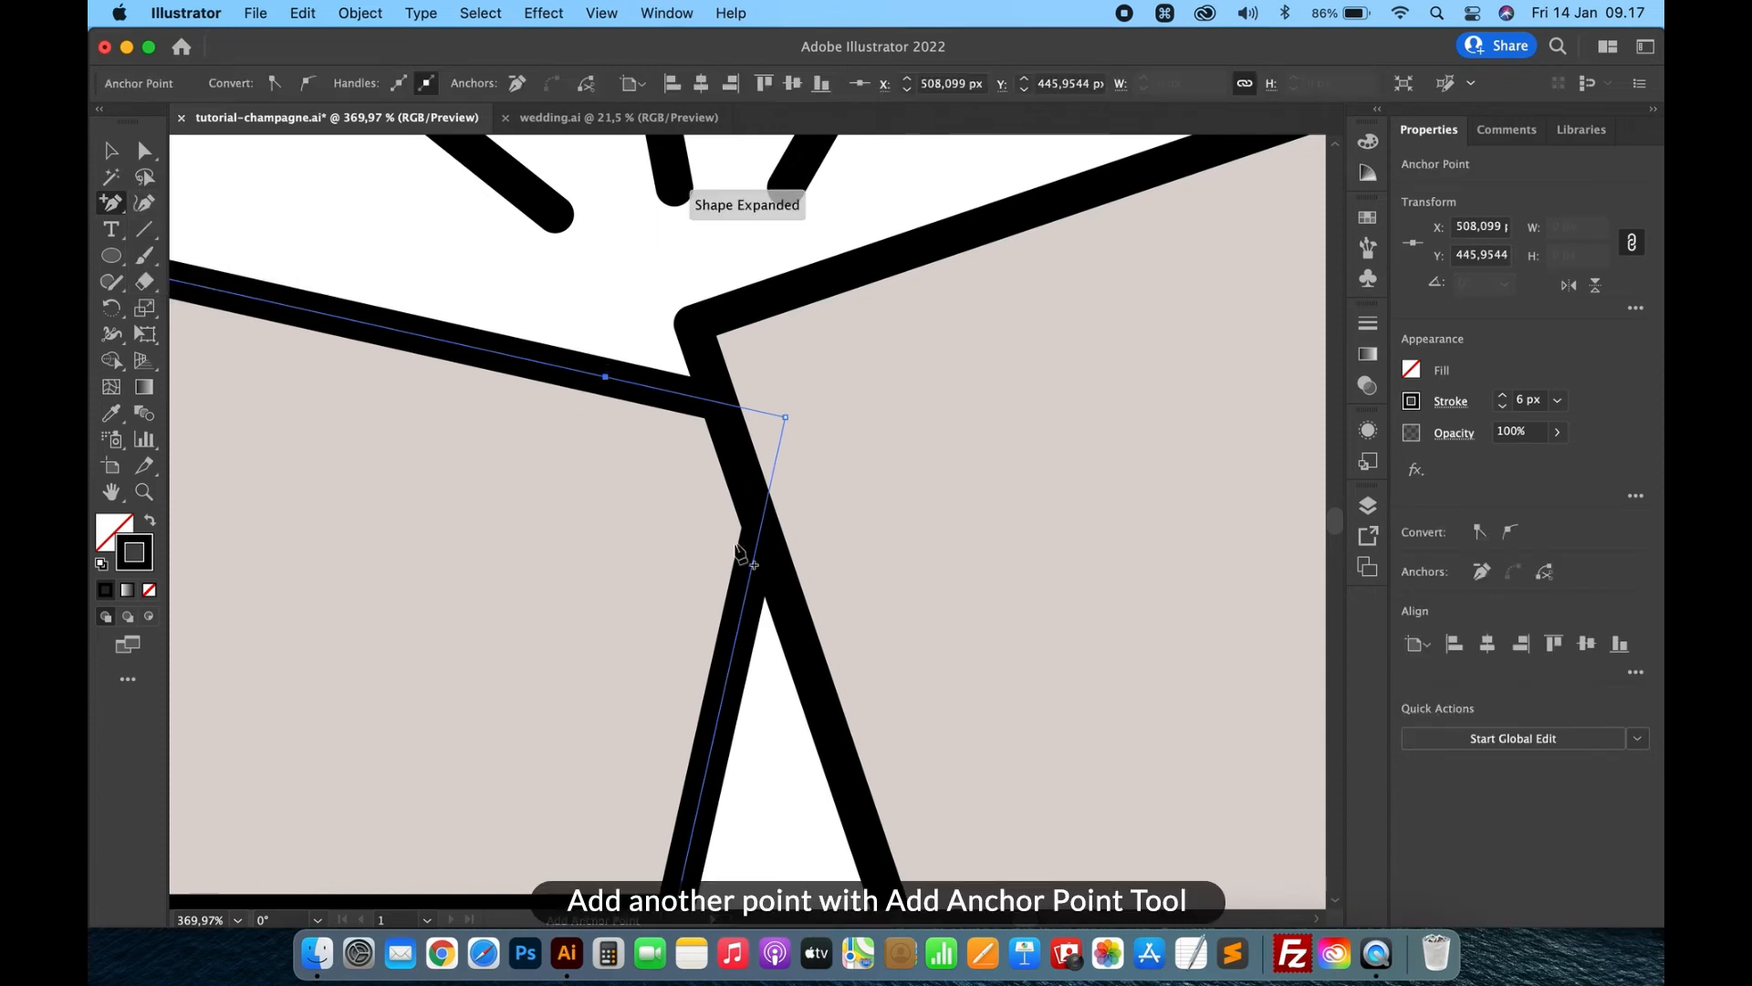
{"action": "left_click", "coordinate": [729, 669]}
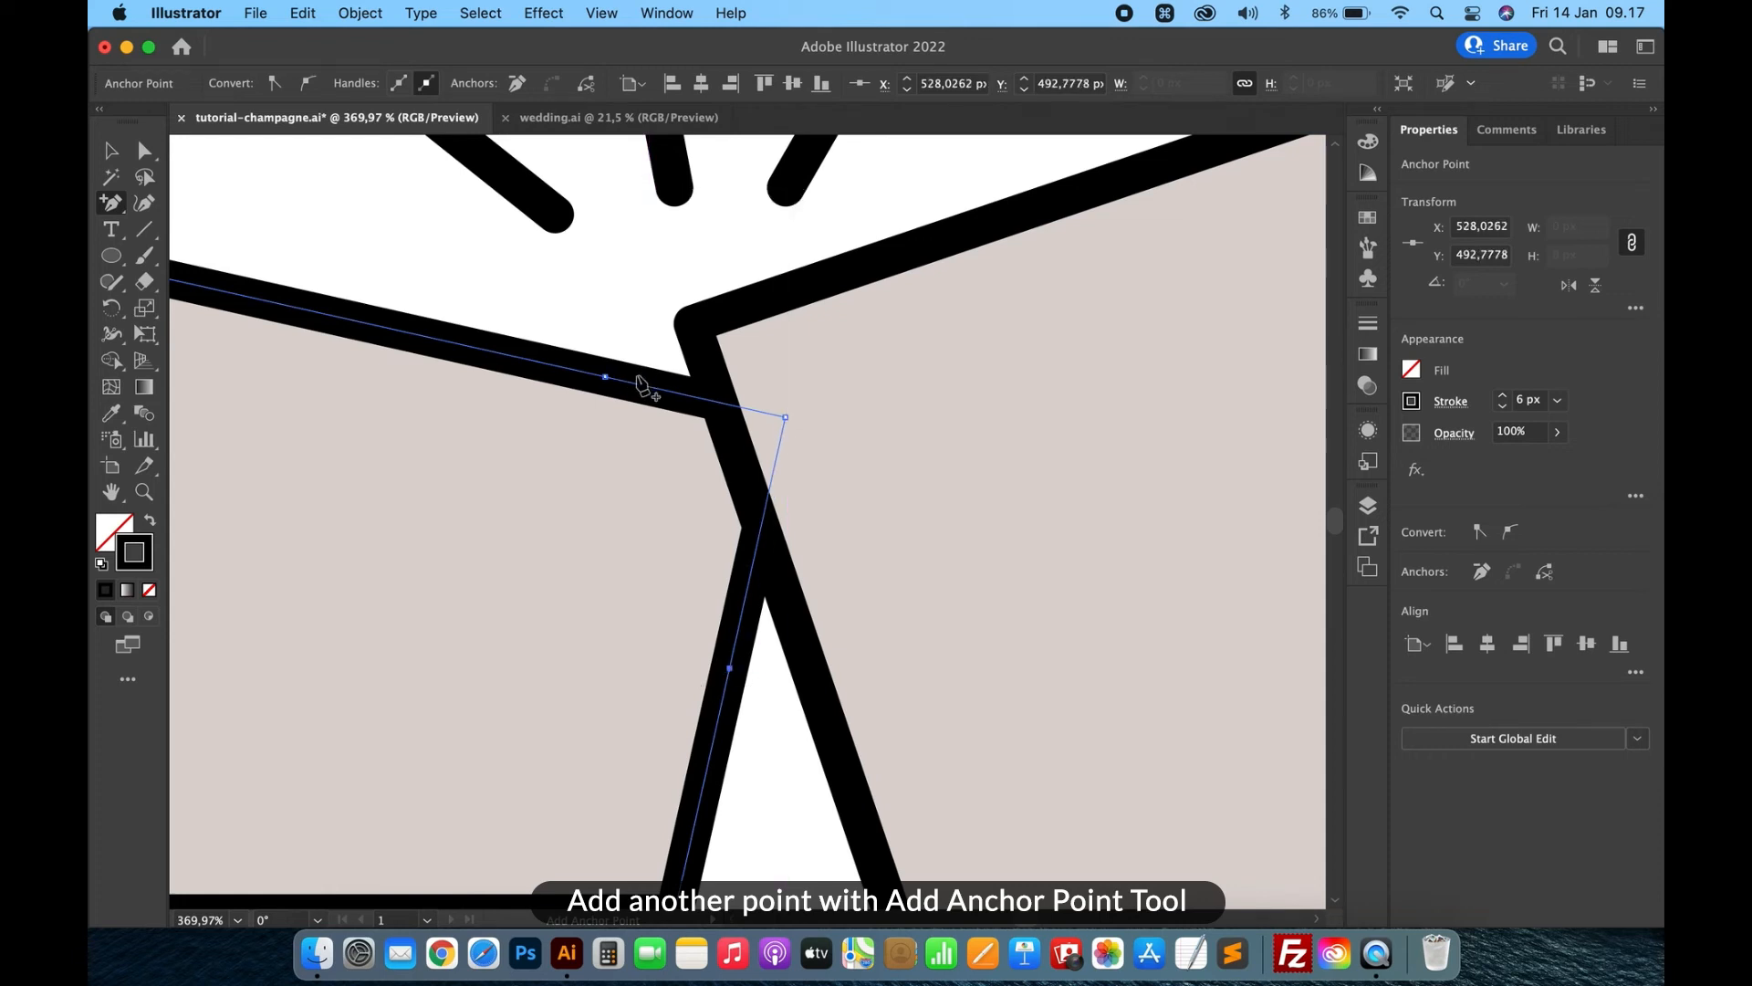
Delete the corner anchor point of the left glass's outline so the line breaks where the two glasses touch
{"action": "key", "text": "a"}
{"action": "left_click", "coordinate": [784, 418]}
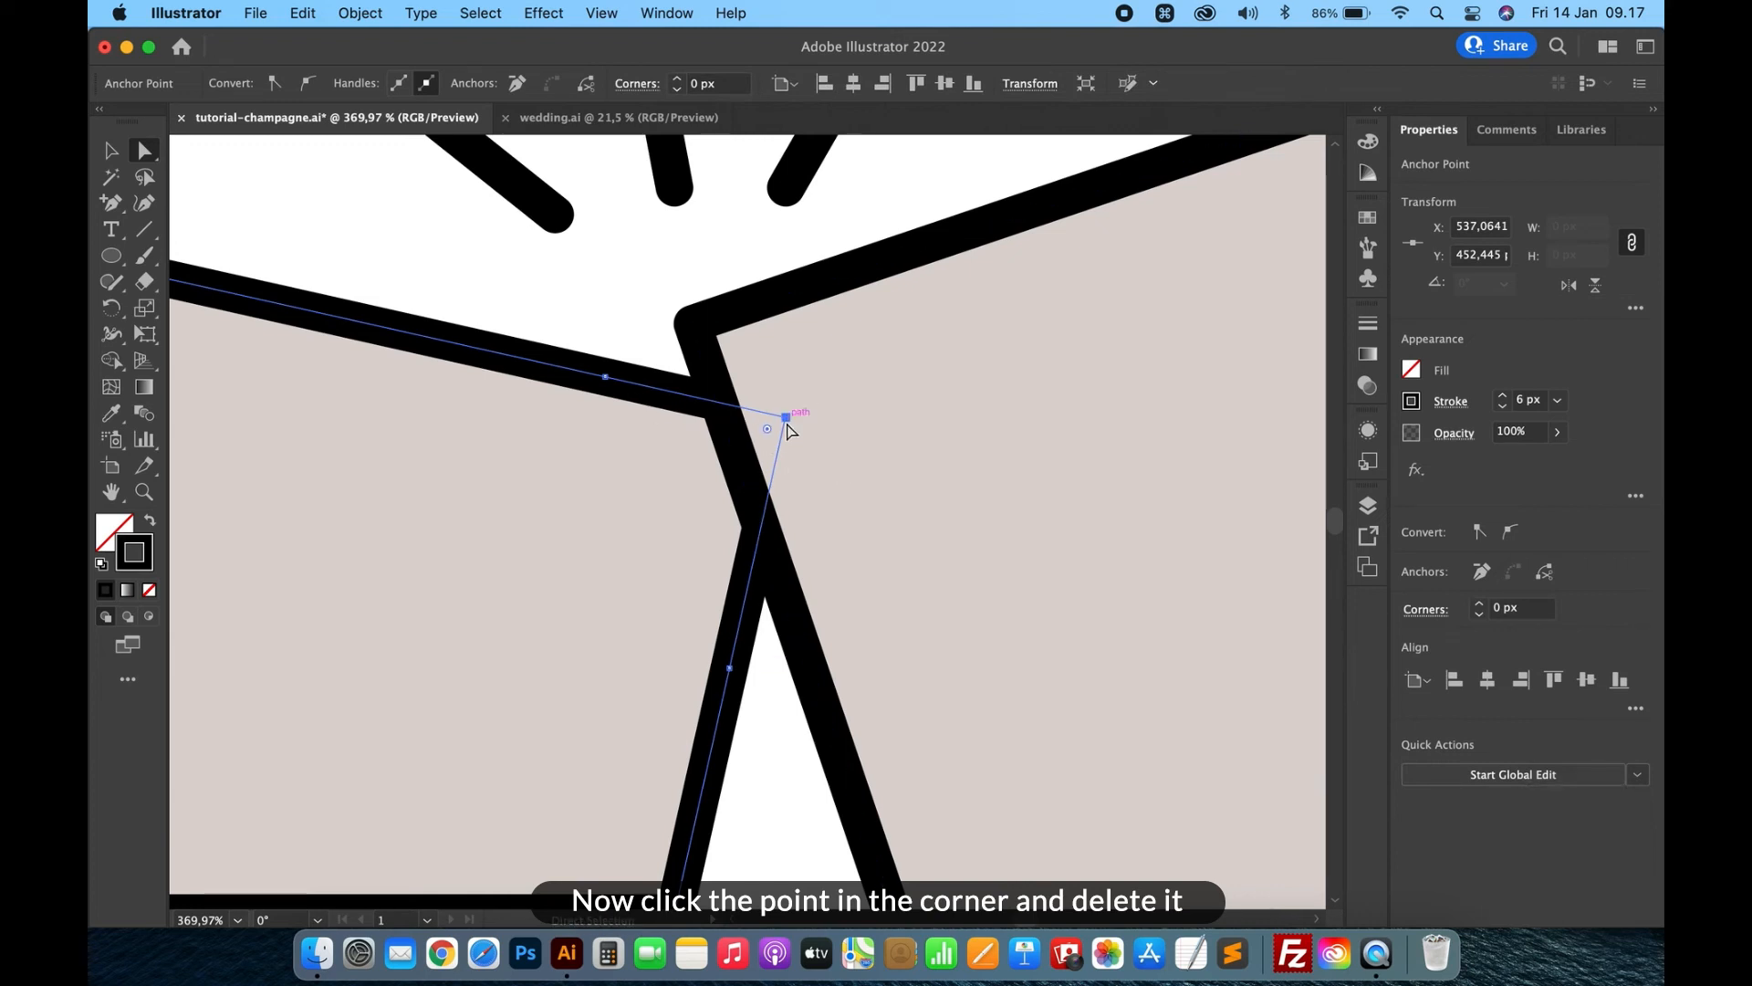
{"action": "key", "text": "BackSpace"}
{"action": "left_click", "coordinate": [763, 794]}
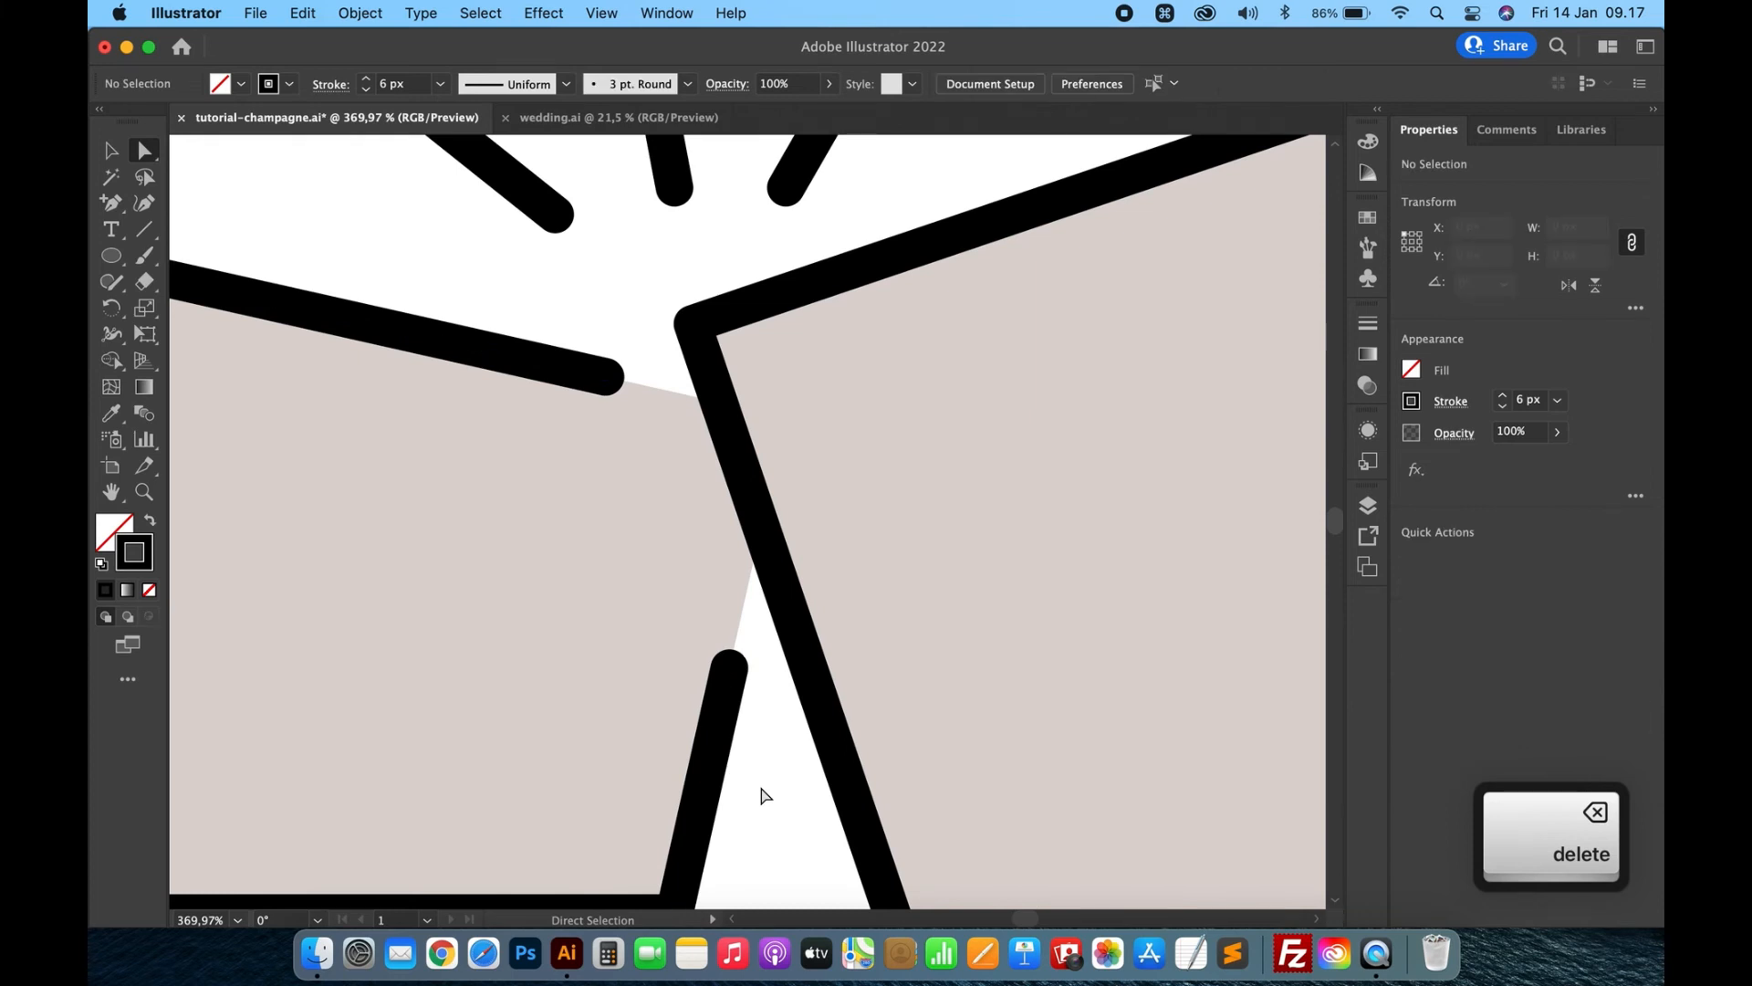
{"action": "scroll", "coordinate": [763, 793], "scroll_direction": "down", "scroll_amount": 8}
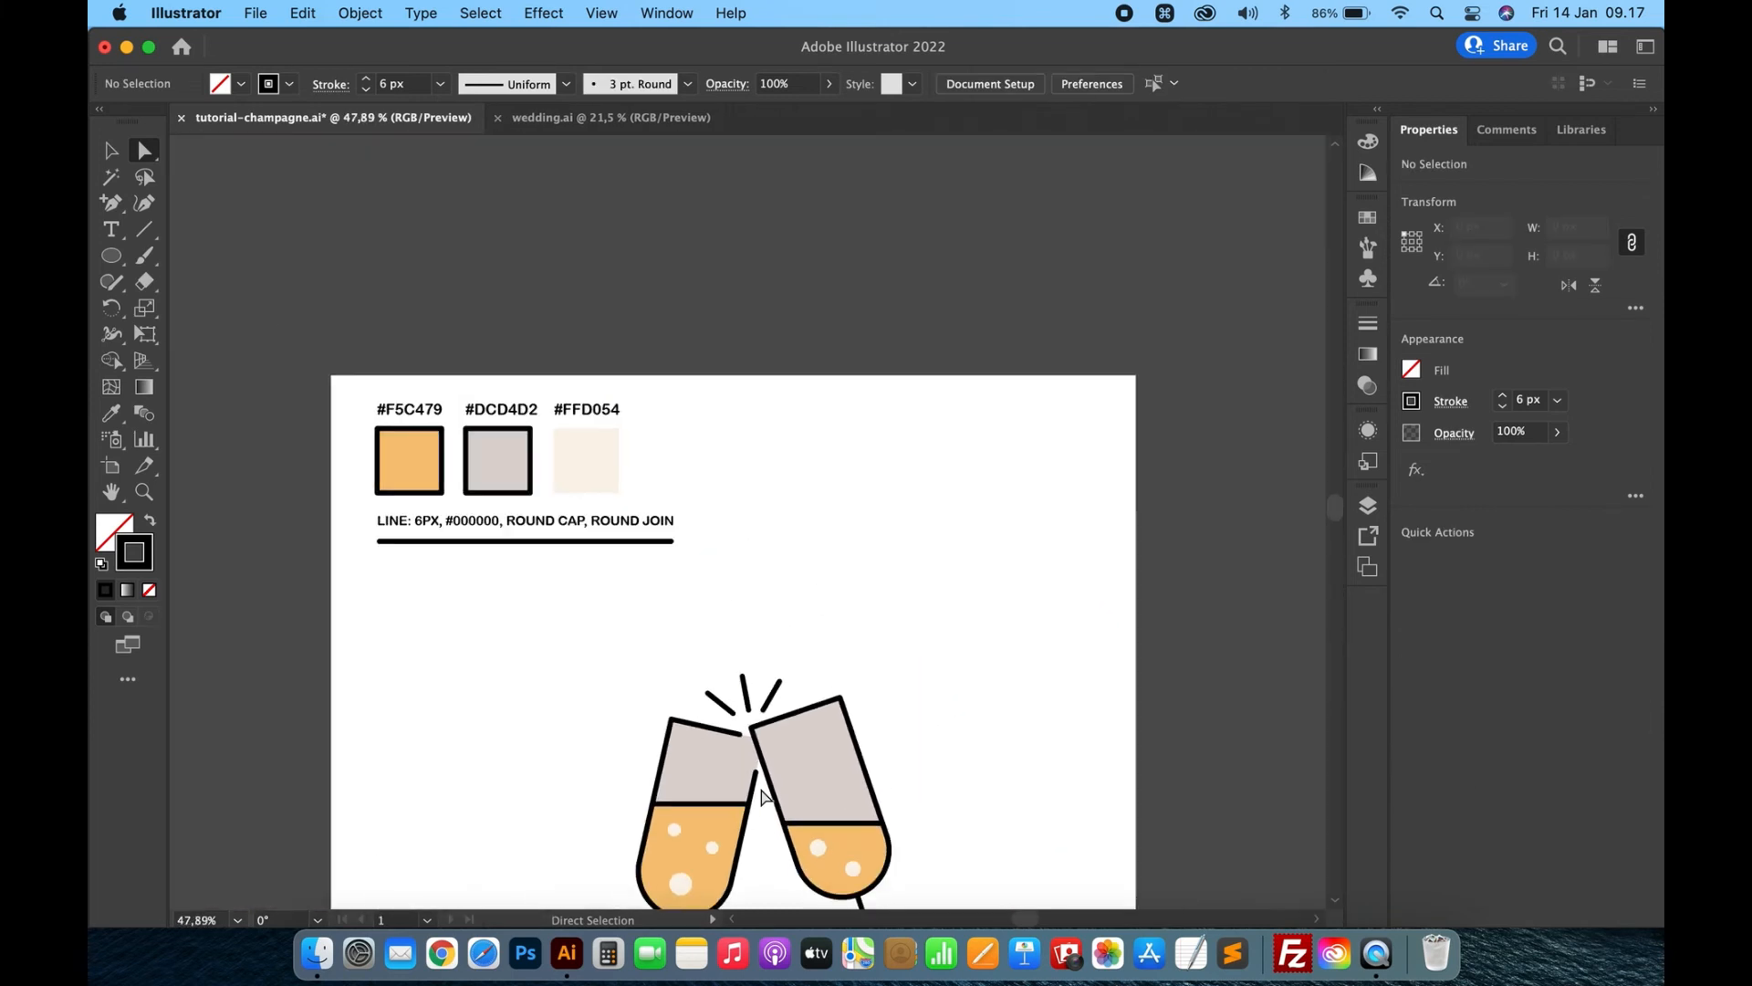
{"action": "scroll", "coordinate": [923, 654], "scroll_direction": "down", "scroll_amount": 5}
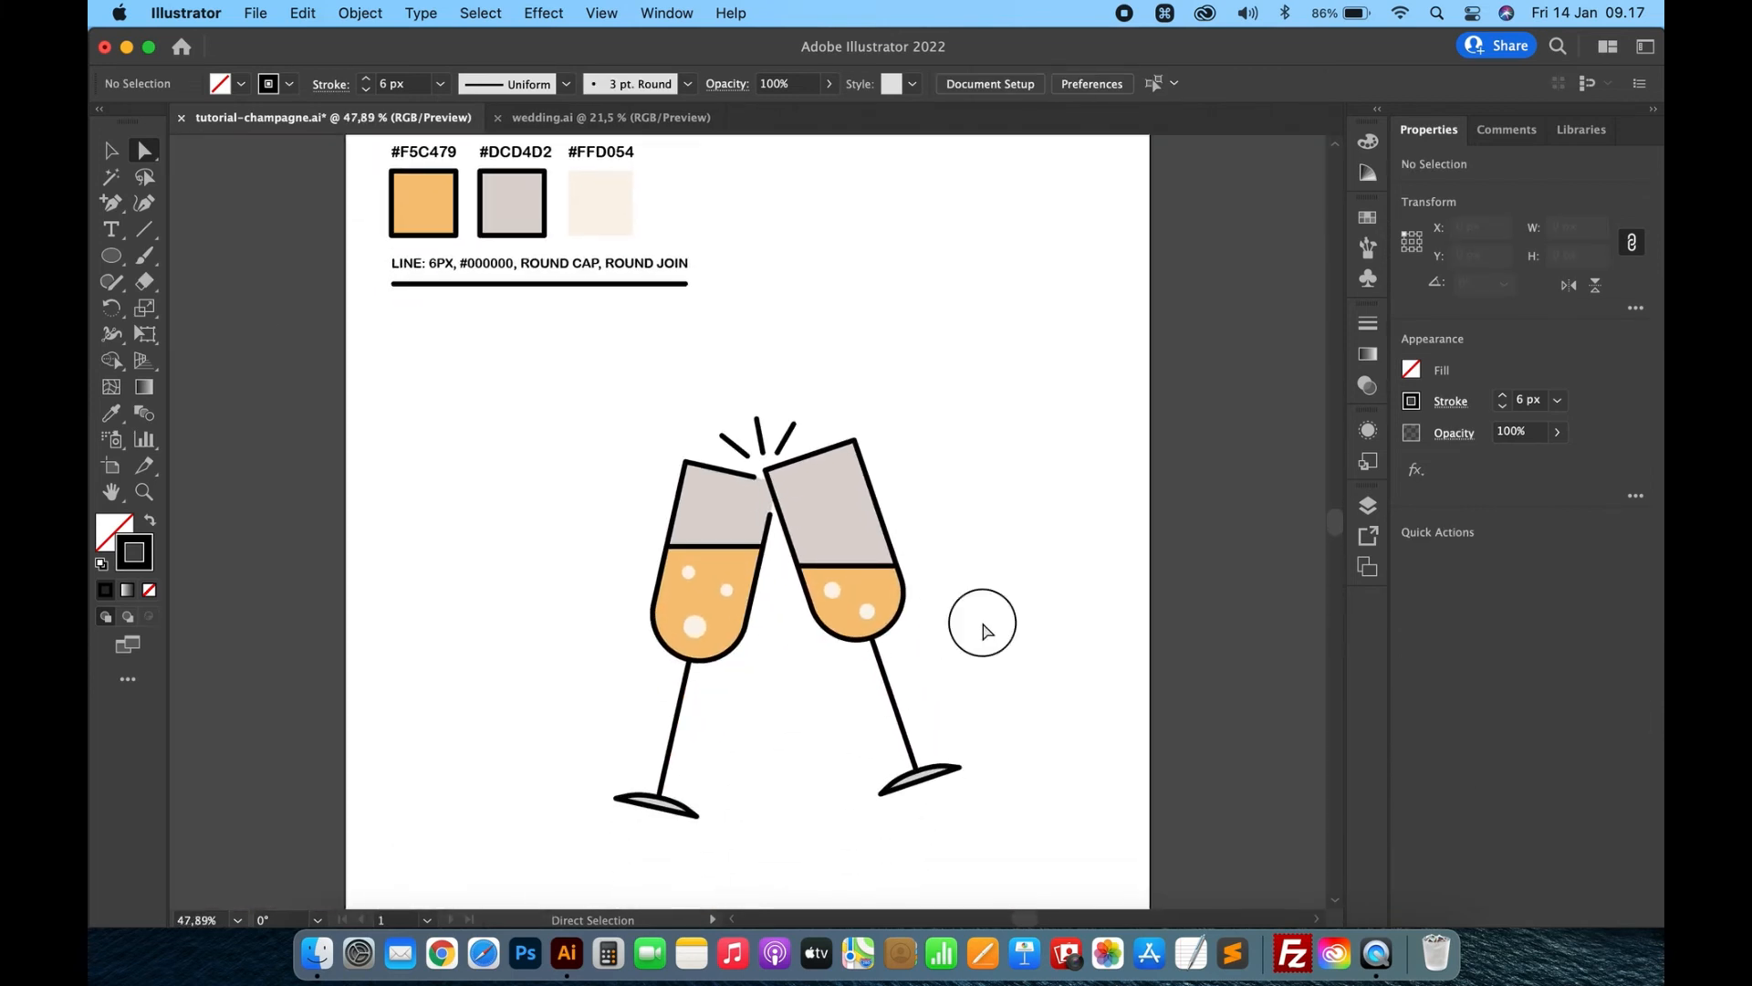
Draw two horizontal 6 px lines side by side, about 23 px and 10 px long, just below the left glass's drink surface
{"action": "left_click", "coordinate": [110, 151]}
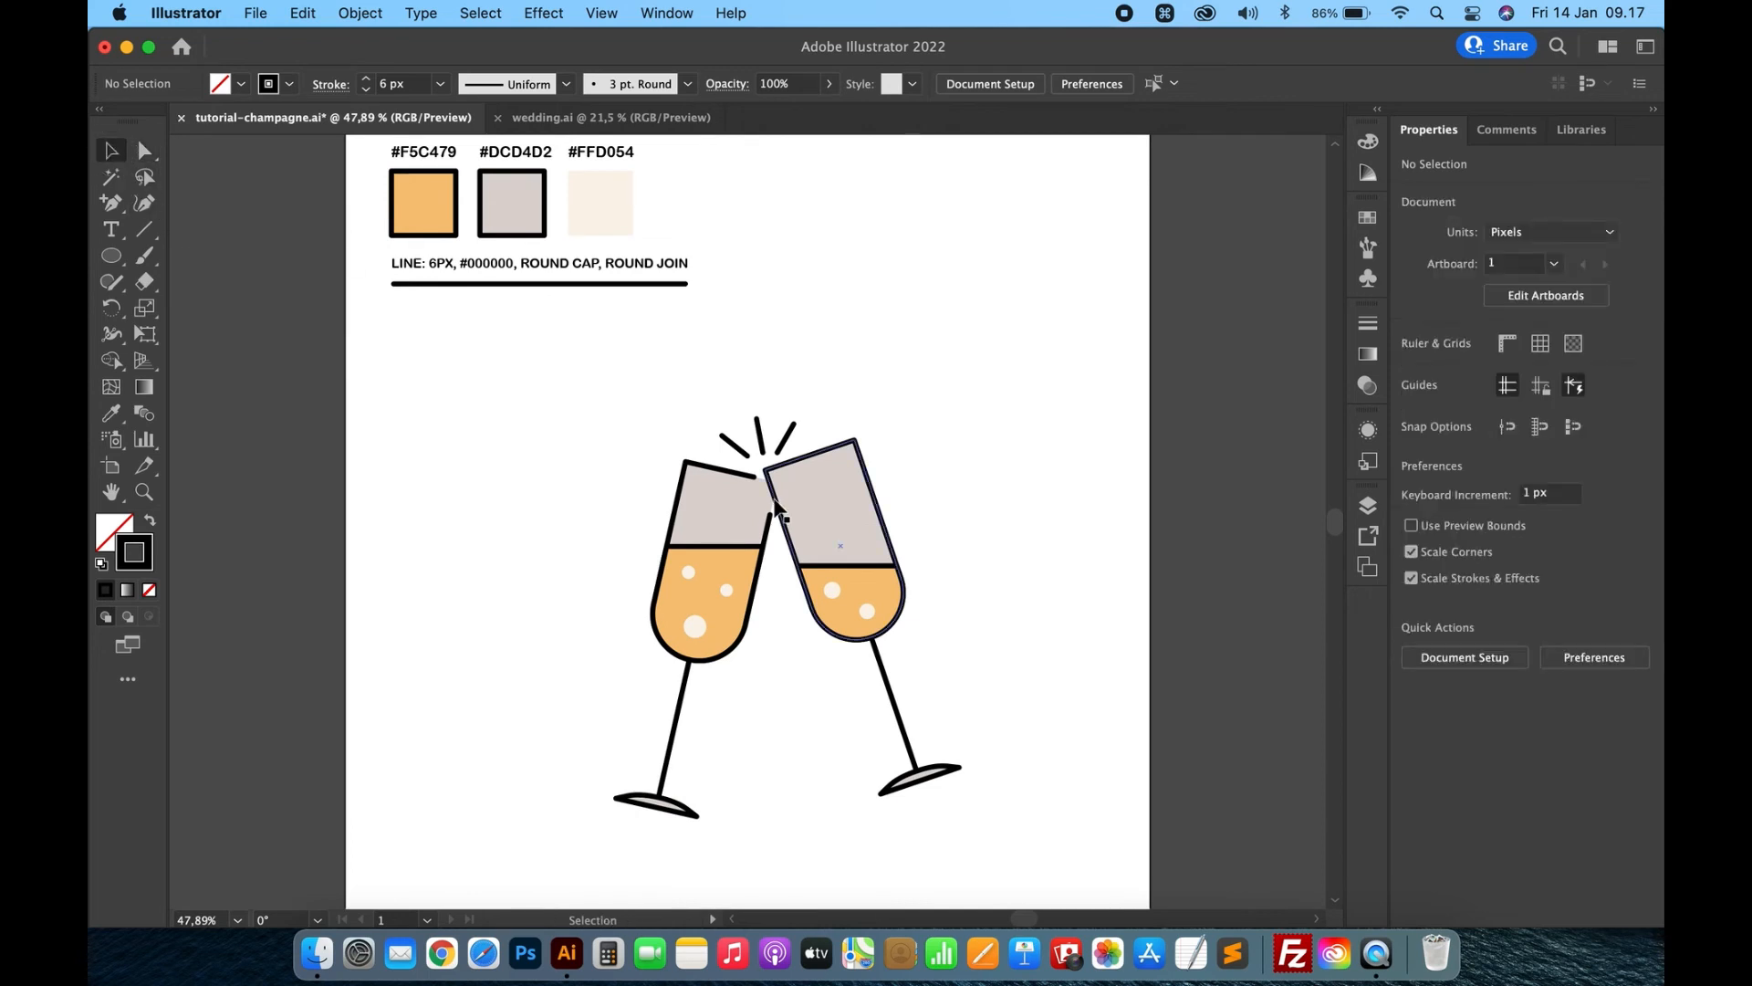
{"action": "scroll", "coordinate": [774, 498], "scroll_direction": "up", "scroll_amount": 3}
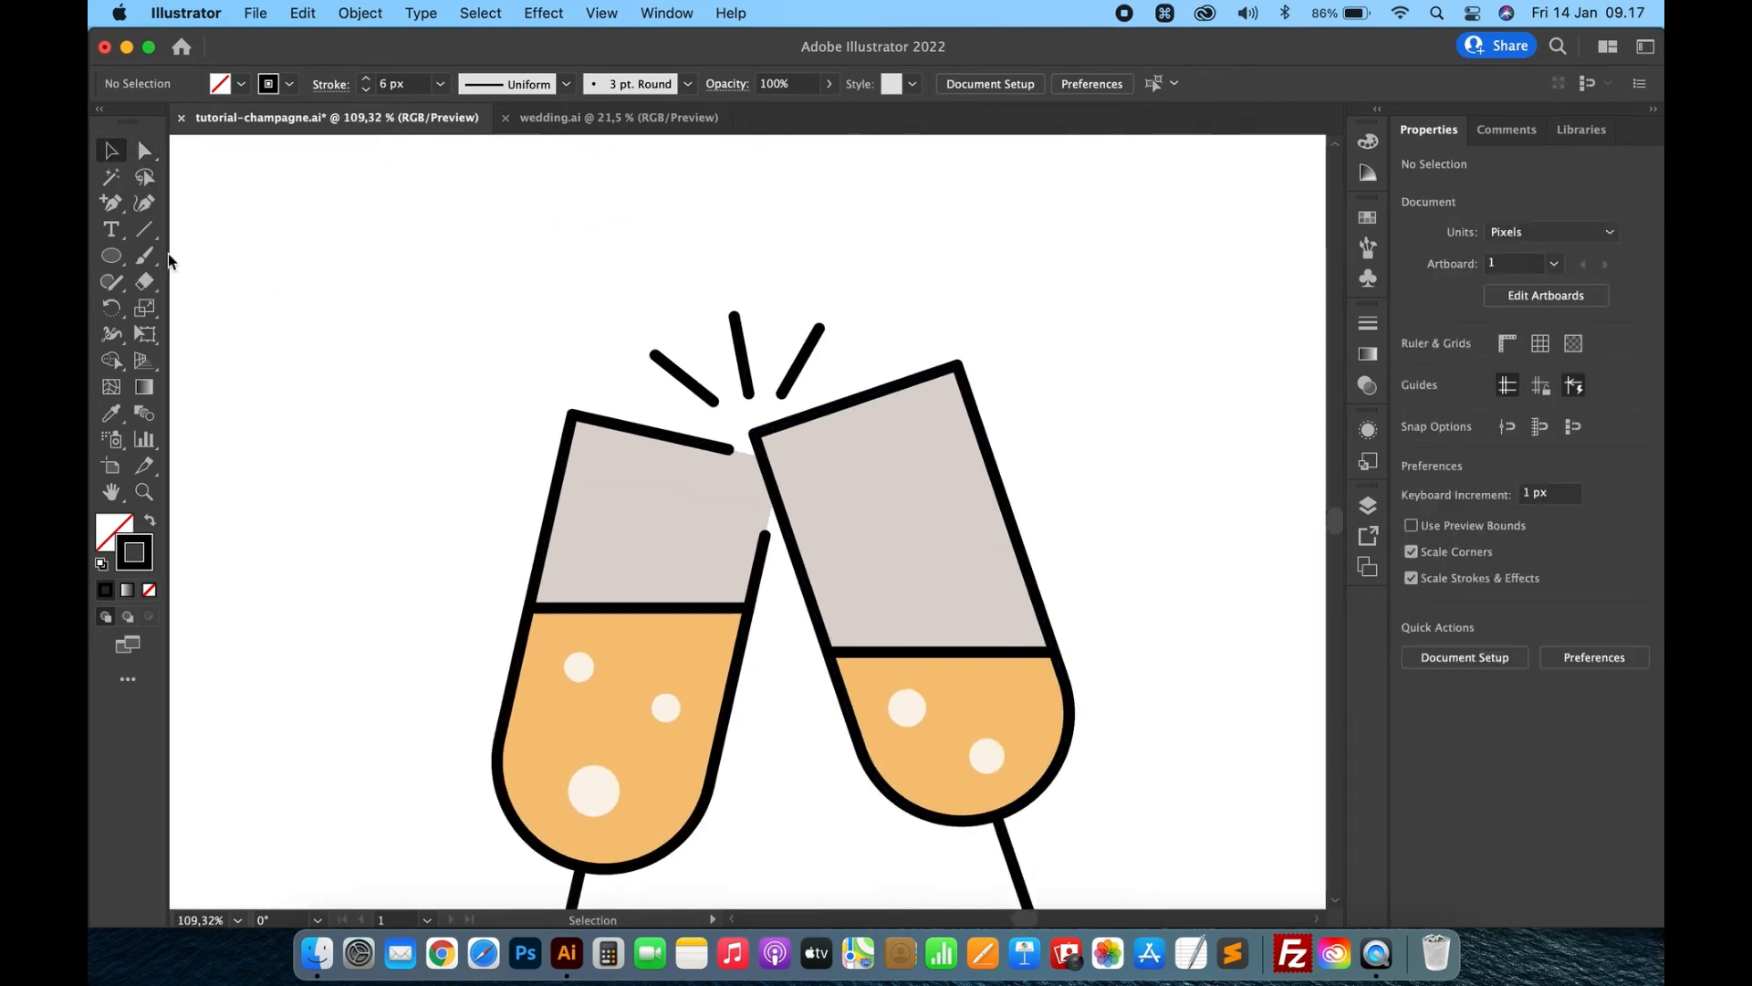
{"action": "left_click", "coordinate": [146, 233]}
{"action": "scroll", "coordinate": [630, 626], "scroll_direction": "up", "scroll_amount": 3}
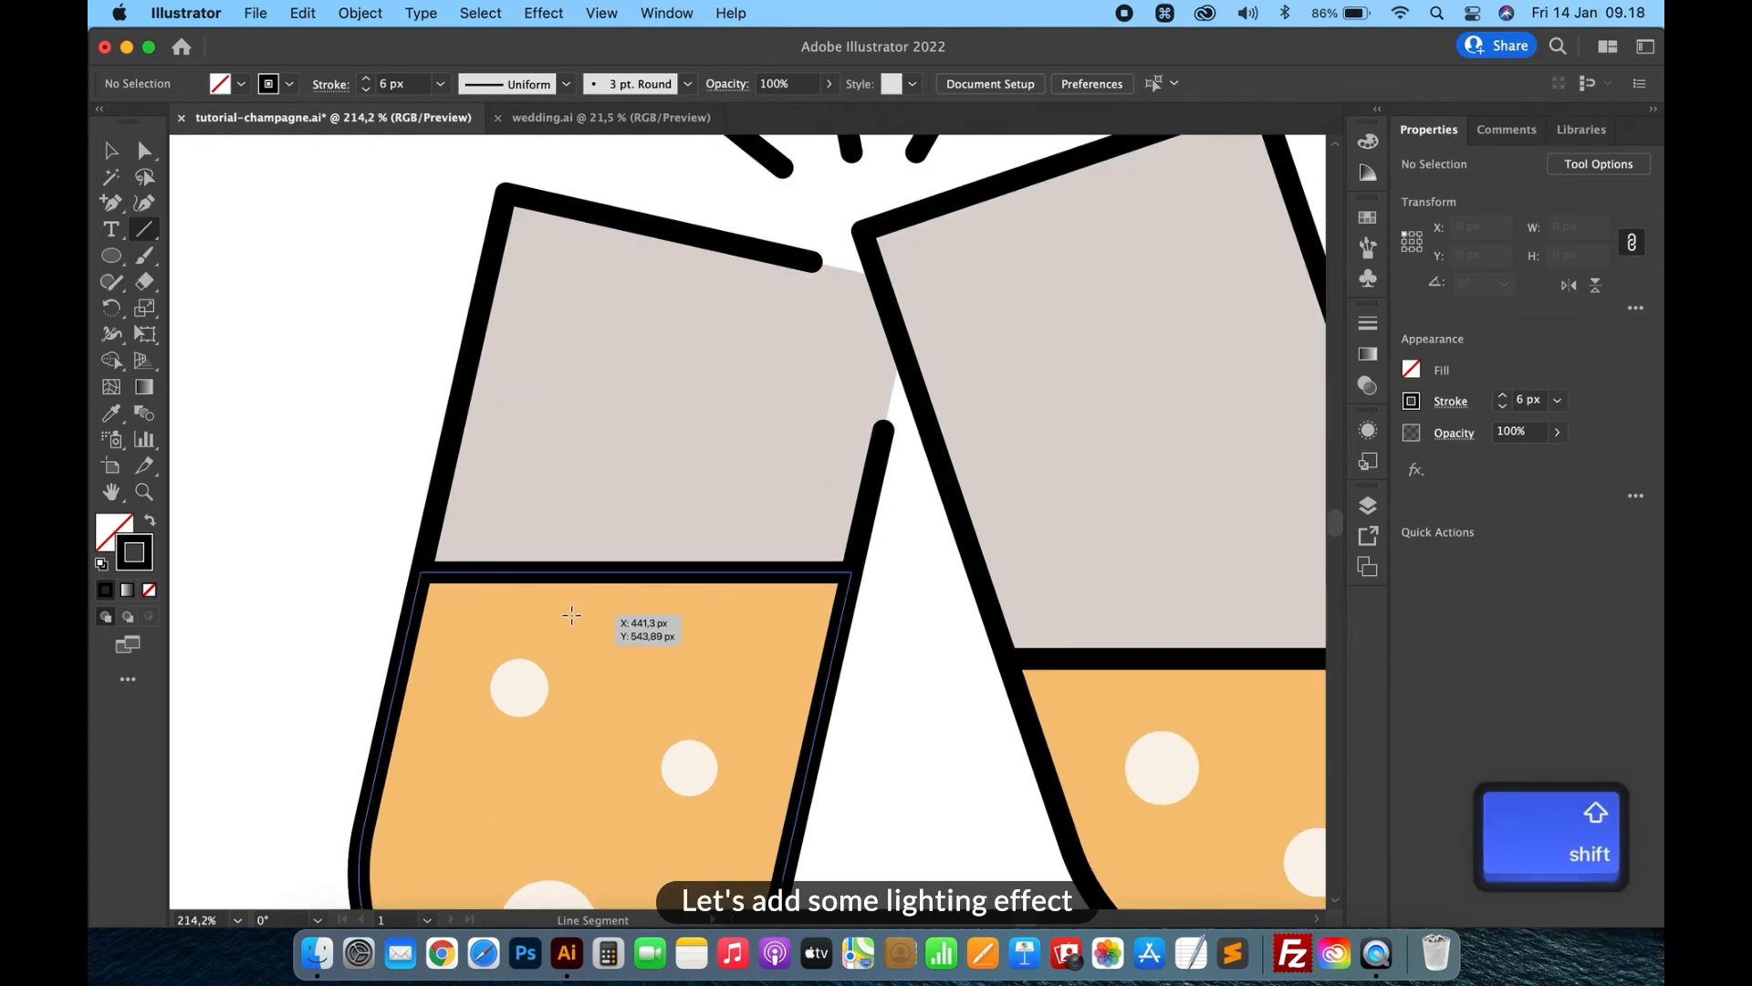
{"action": "mouse_move", "coordinate": [571, 615]}
{"action": "left_mouse_down"}
{"action": "mouse_move", "coordinate": [740, 621]}
{"action": "mouse_move", "coordinate": [727, 616]}
{"action": "left_mouse_up"}
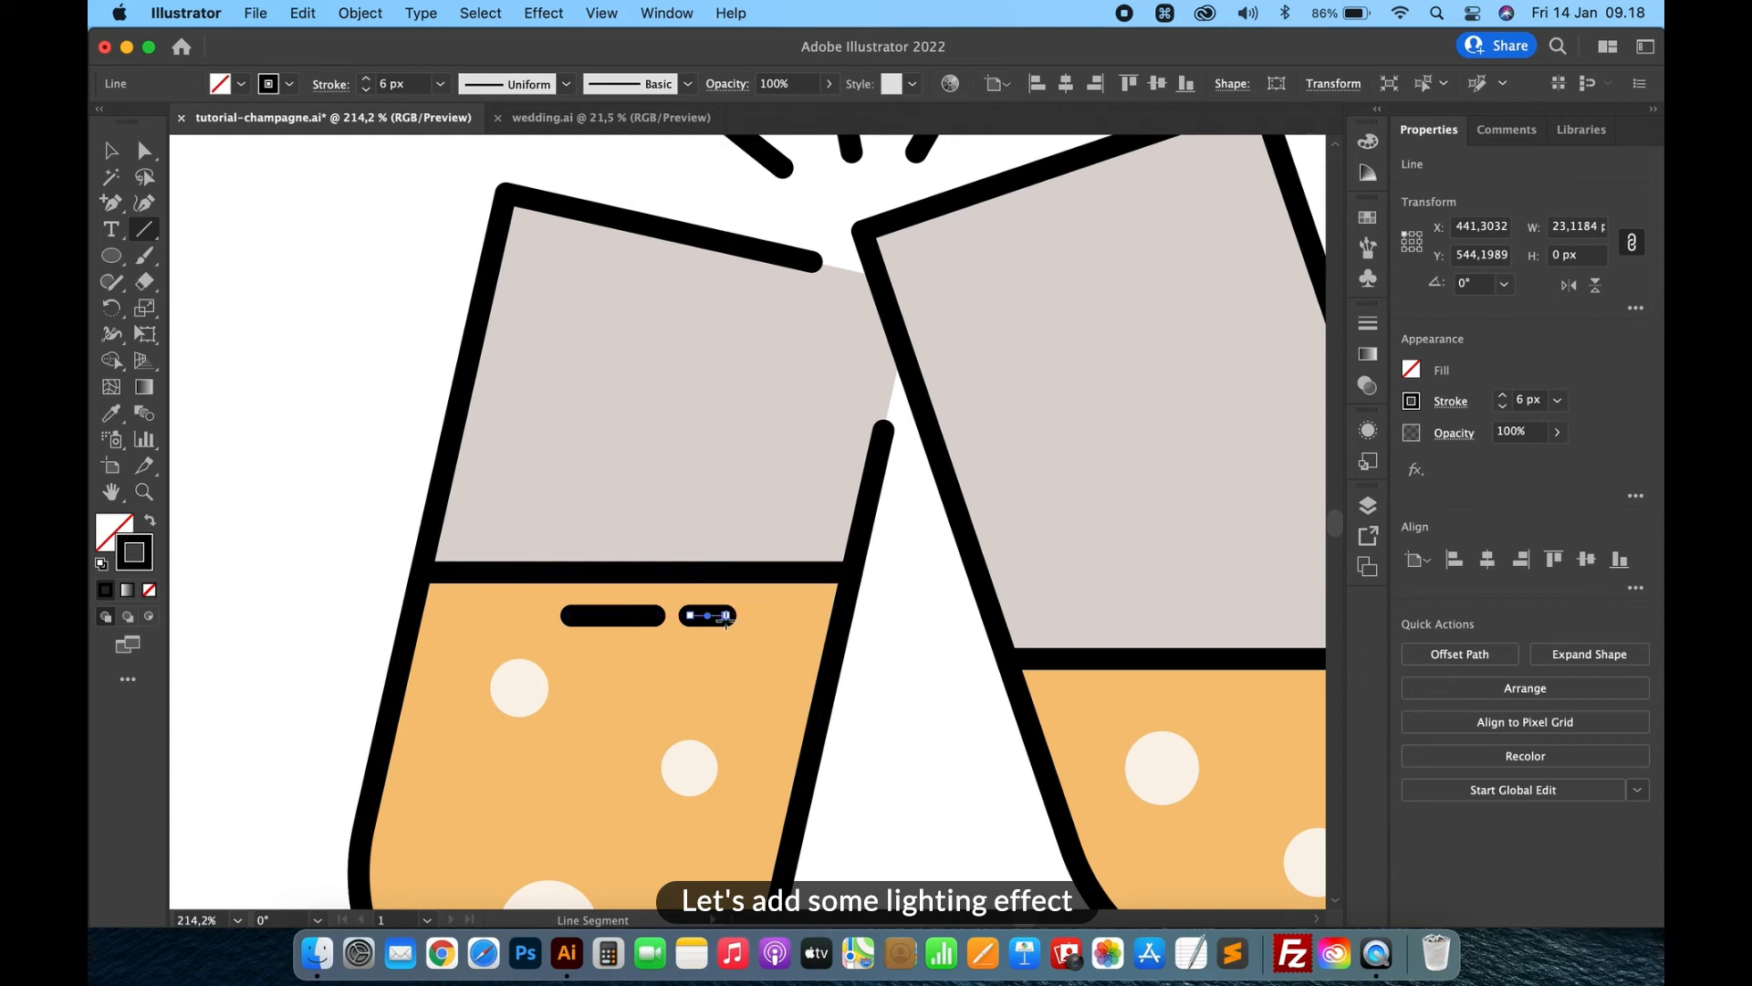
Select both short lines below the left drink surface and align them by their vertical centres
{"action": "left_click", "coordinate": [109, 152]}
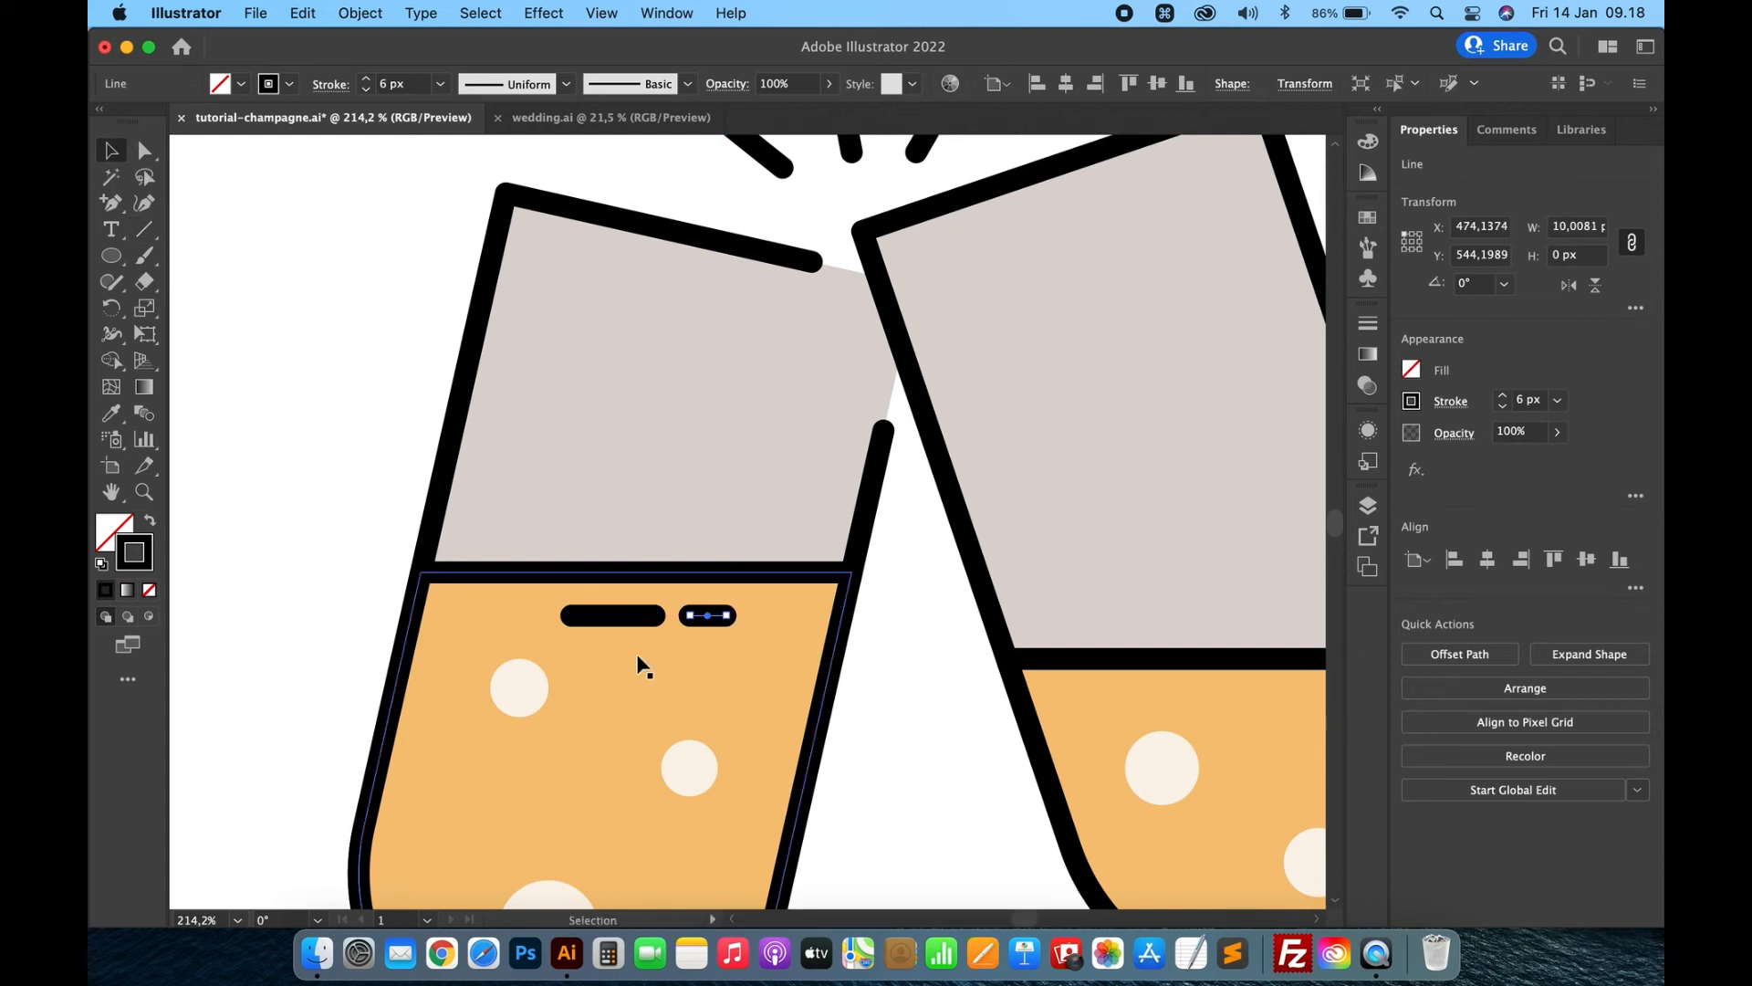
{"action": "scroll", "coordinate": [638, 665], "scroll_direction": "up", "scroll_amount": 4}
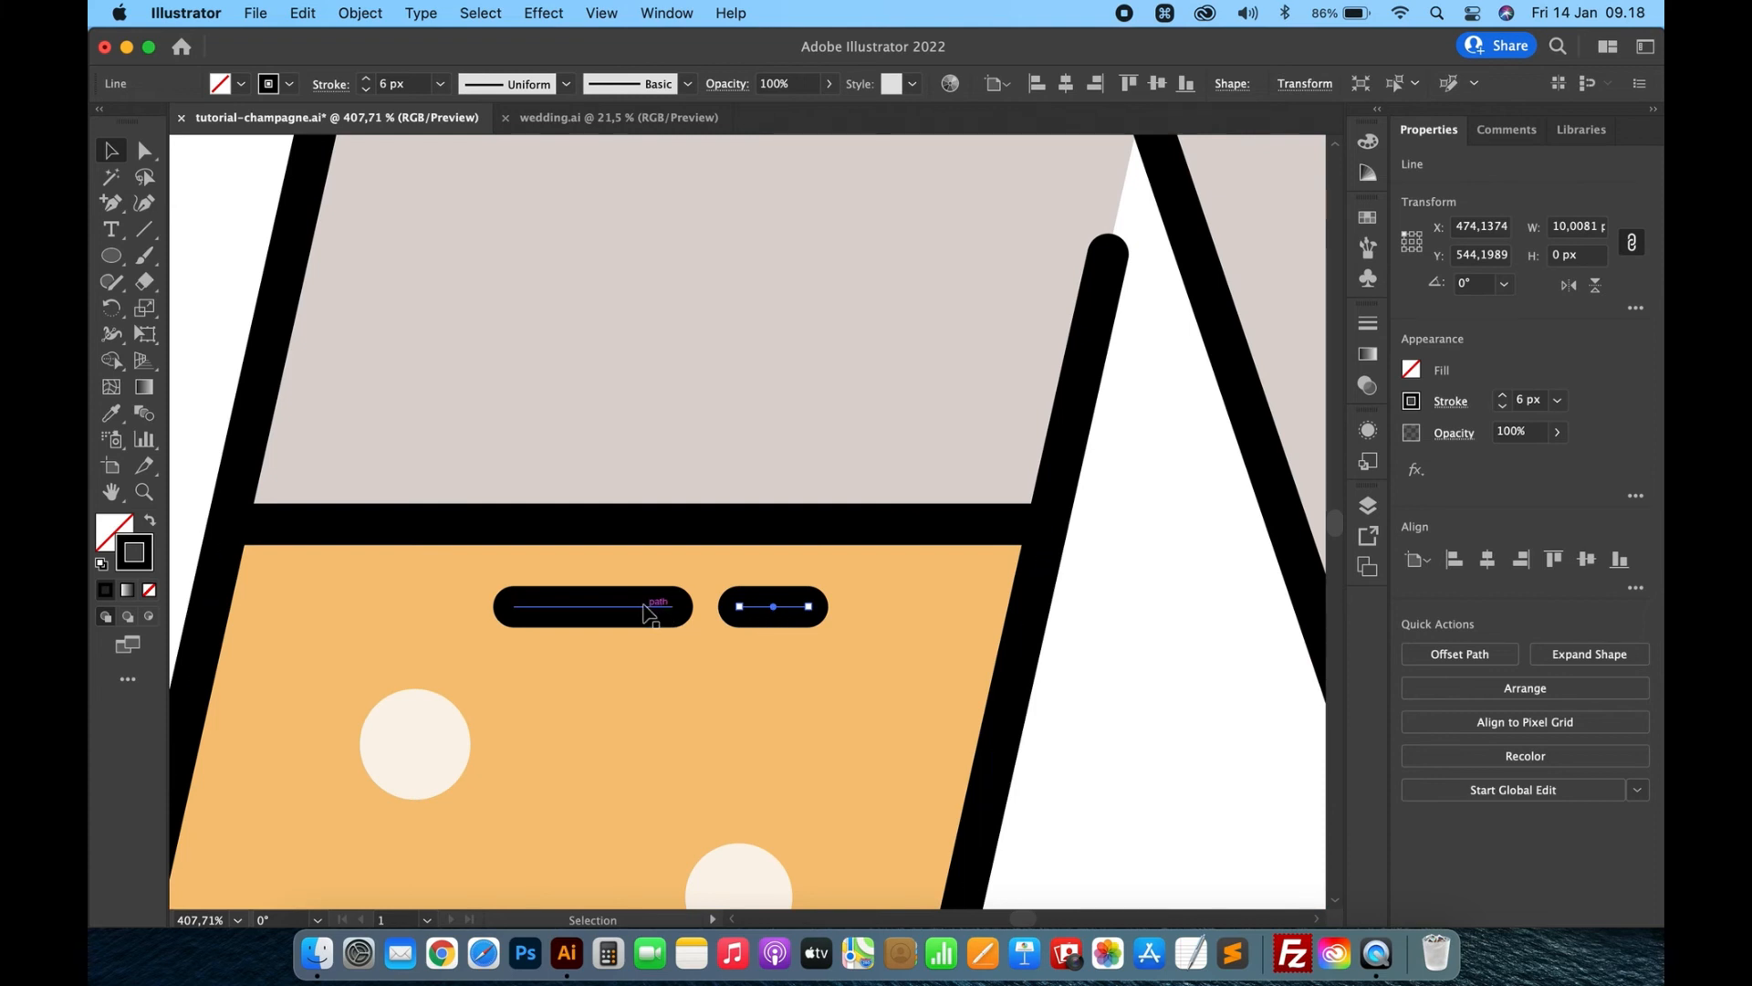
{"action": "left_click", "coordinate": [643, 608], "text": "shift"}
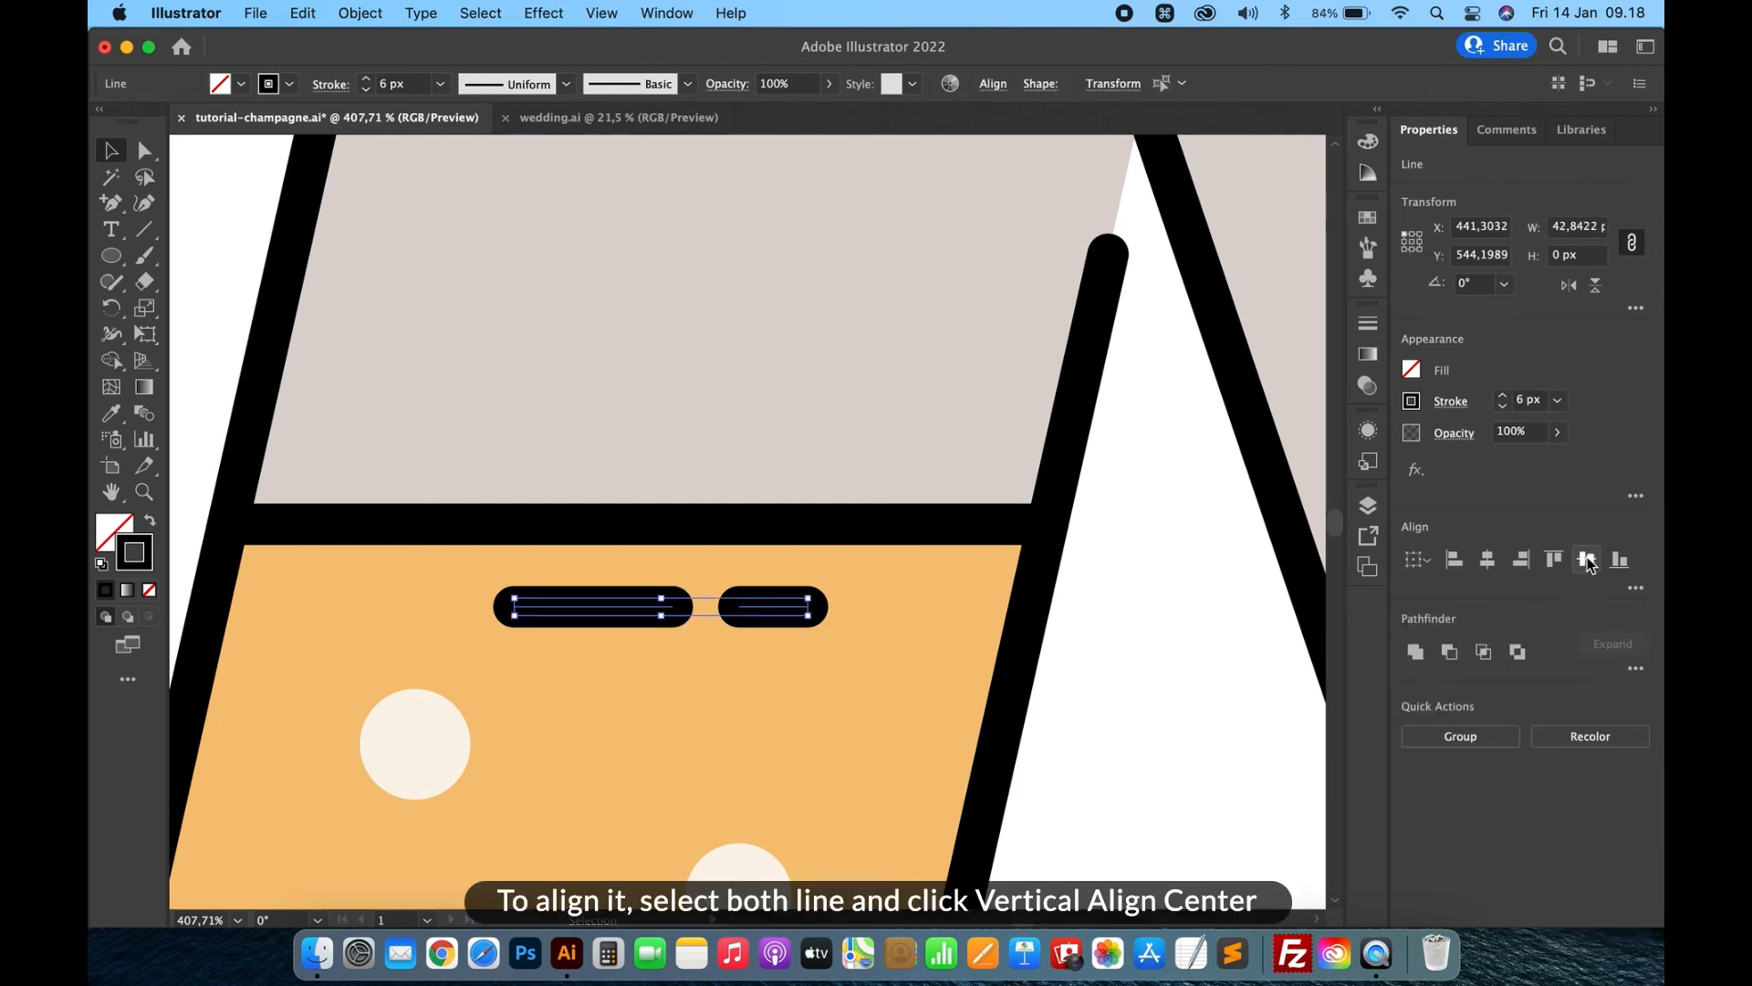
{"action": "left_click", "coordinate": [1175, 669]}
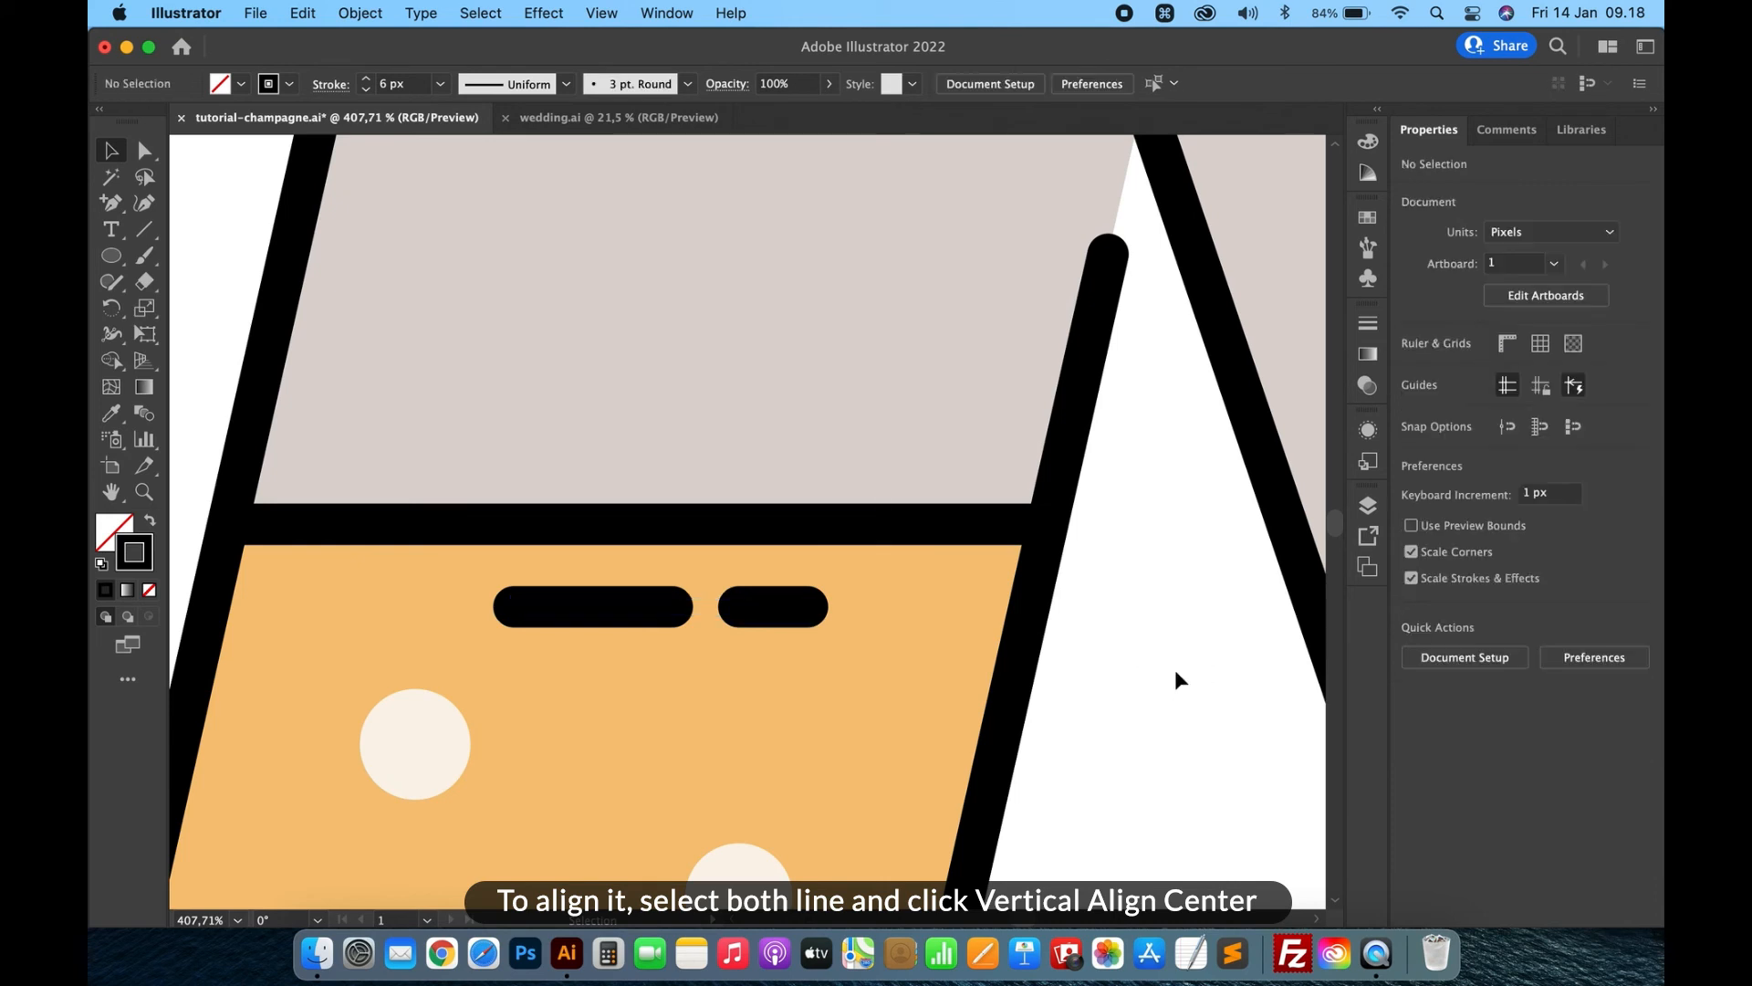
Move the shorter highlight line 3 px right and 2 px down
{"action": "left_click", "coordinate": [777, 612]}
{"action": "key", "text": "Right"}
{"action": "key", "text": "Right"}
{"action": "key", "text": "Right"}
{"action": "key", "text": "Right"}
{"action": "key", "text": "Right"}
{"action": "key", "text": "Right"}
{"action": "key", "text": "Down"}
{"action": "key", "text": "Down"}
{"action": "key", "text": "Down"}
{"action": "key", "text": "Down"}
Vertically centre-align the two highlight lines with each other again and move both up 2 px
{"action": "left_click", "coordinate": [647, 620], "text": "shift"}
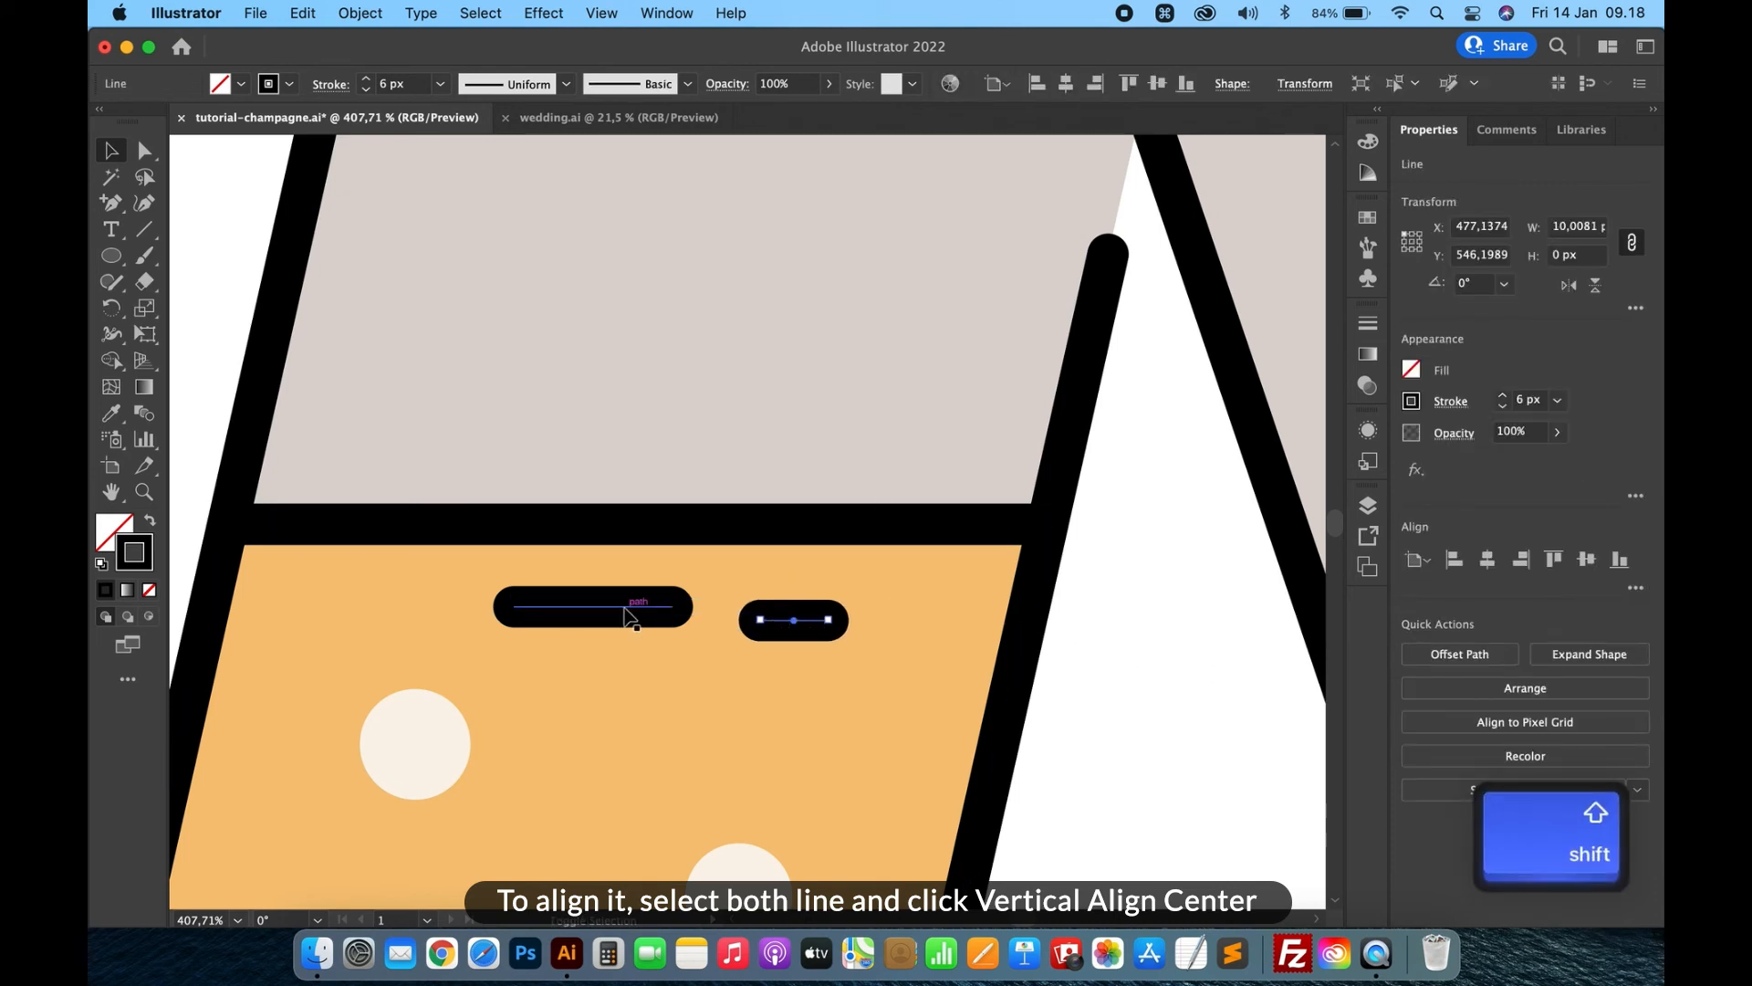
{"action": "left_click", "coordinate": [1592, 562]}
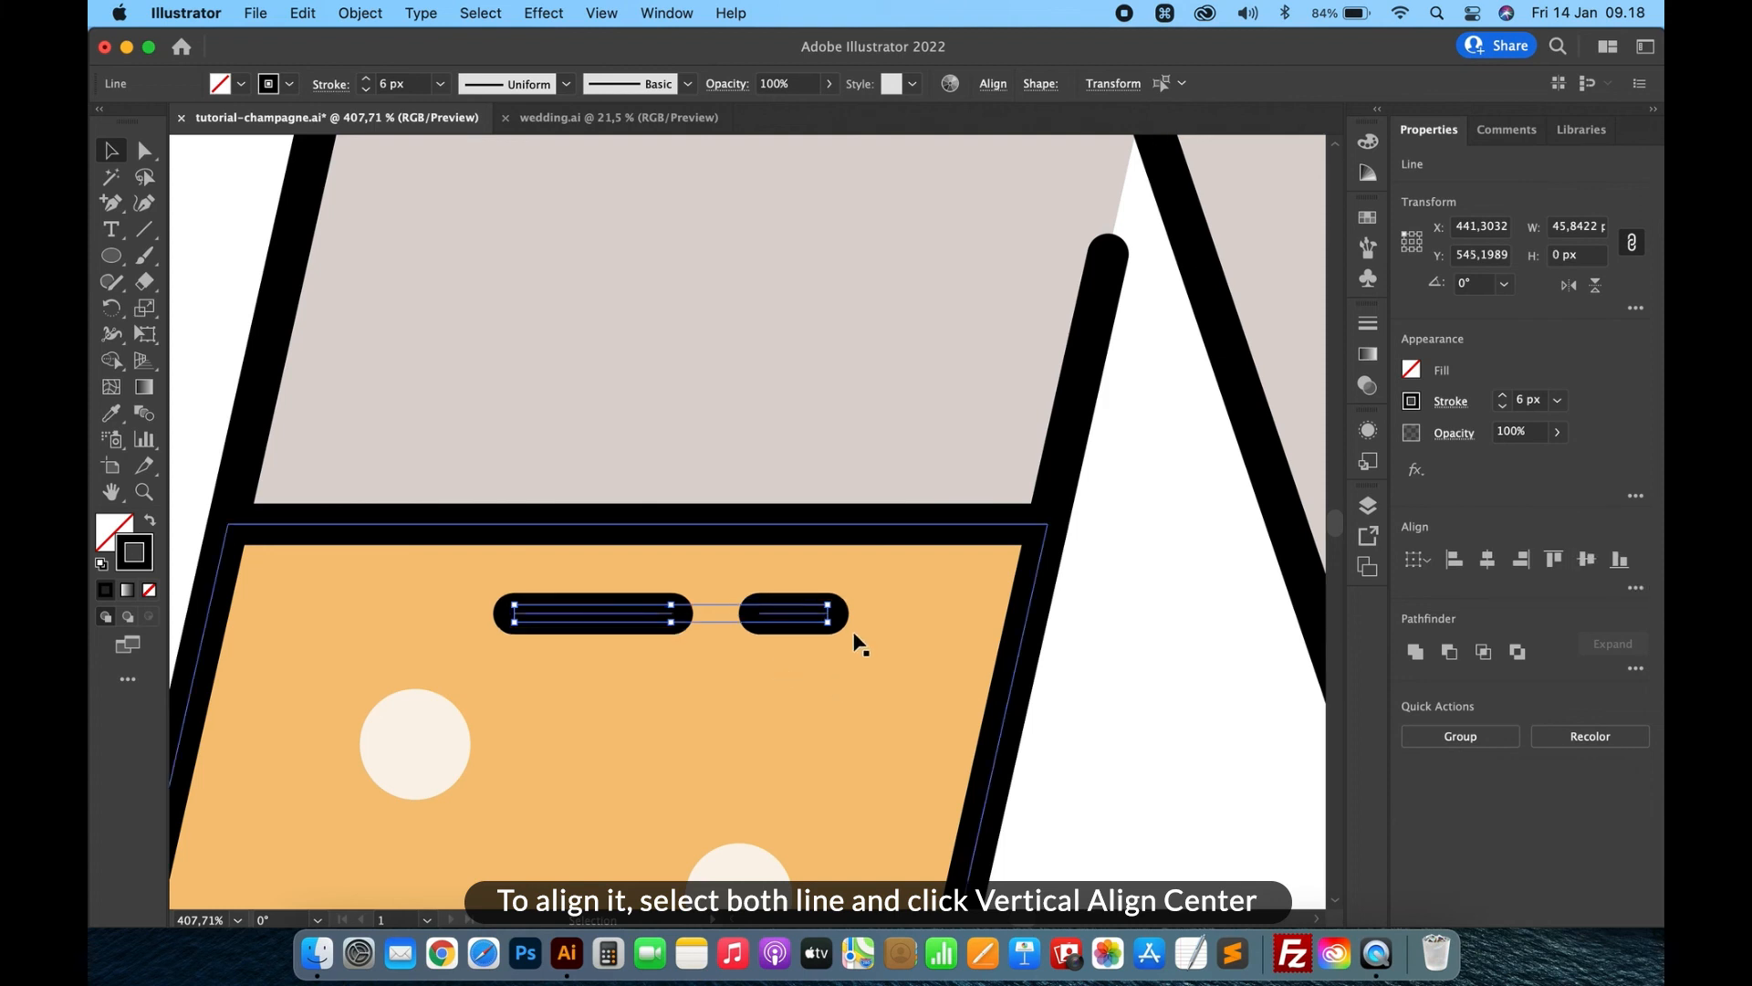
{"action": "key", "text": "Up"}
{"action": "key", "text": "Up"}
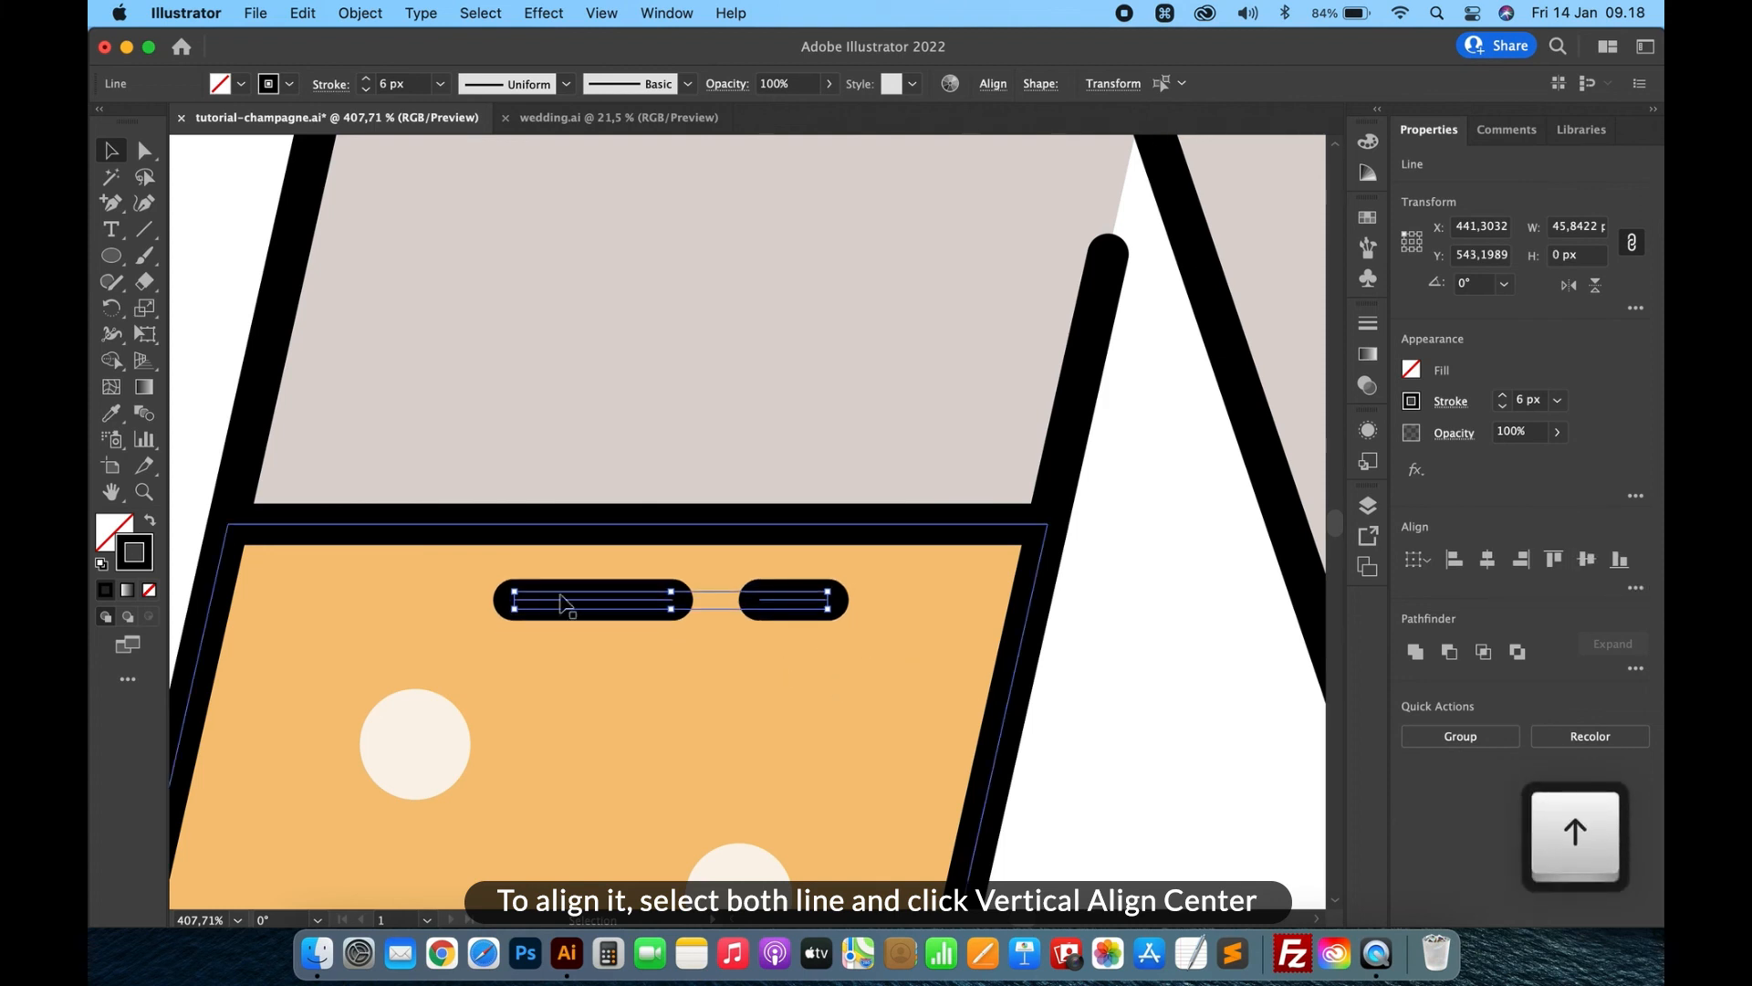
Set the stroke colour of both highlight lines to white, #FFFFFF
{"action": "double_click", "coordinate": [146, 568]}
{"action": "left_click_drag", "start_coordinate": [1049, 479], "coordinate": [895, 407]}
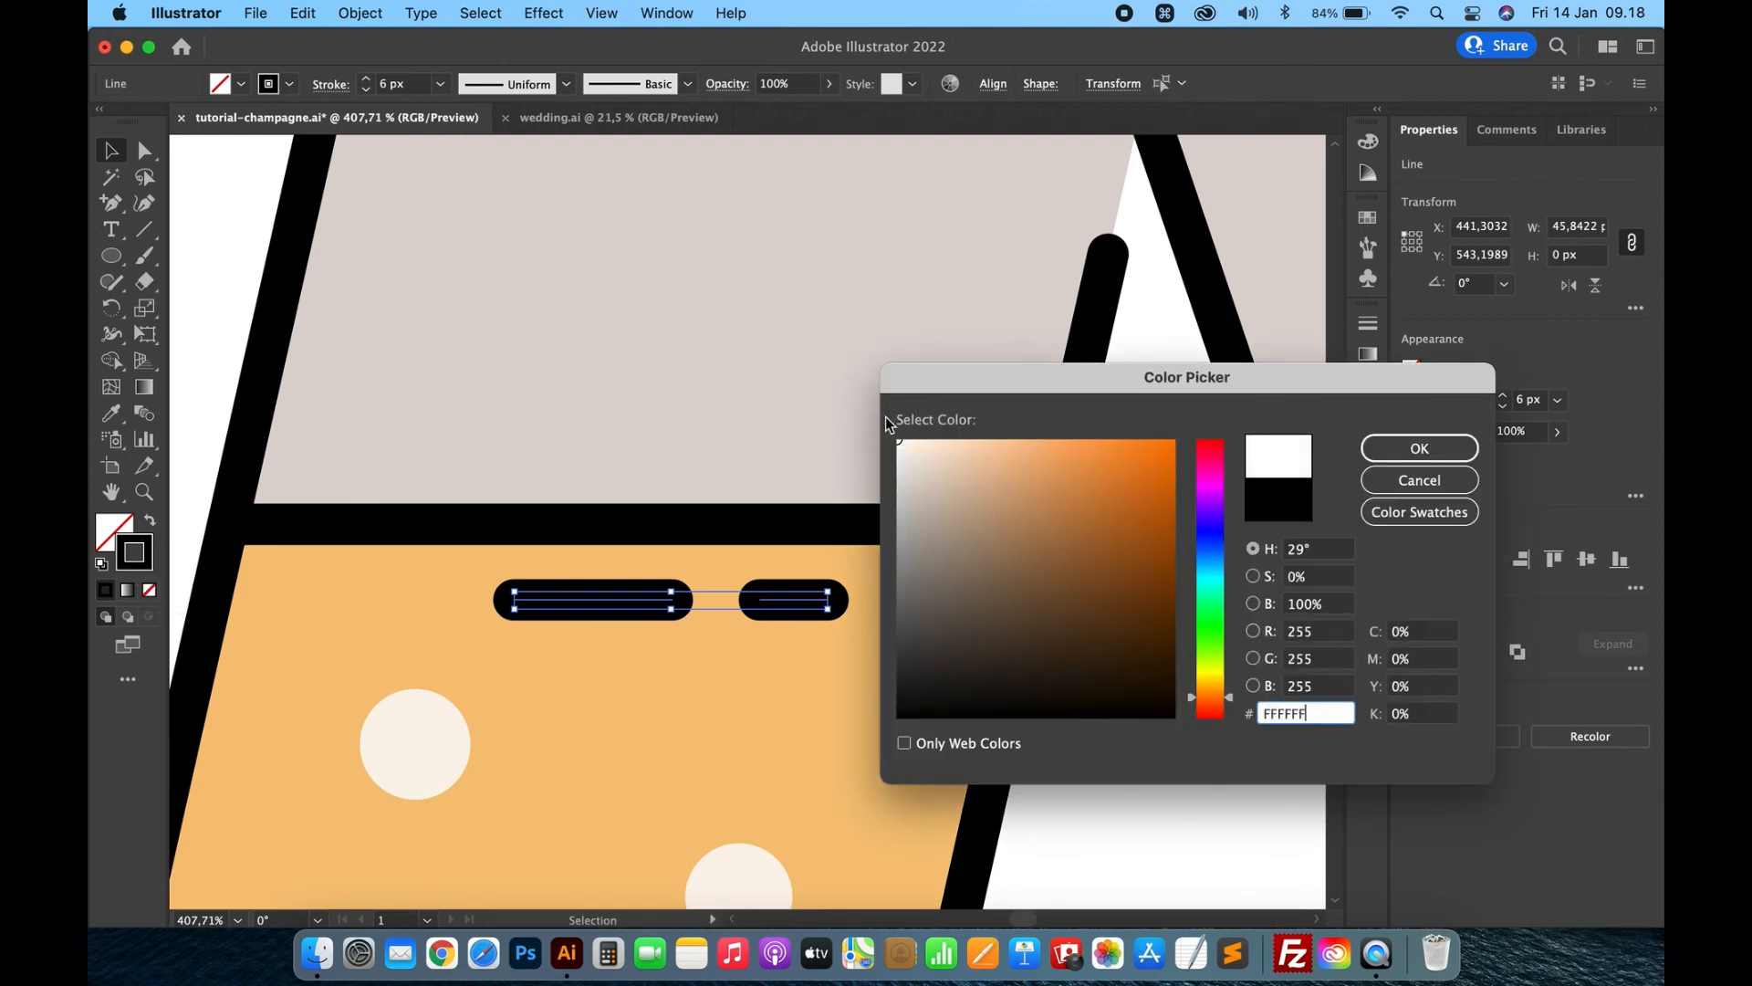
{"action": "left_click", "coordinate": [1413, 448]}
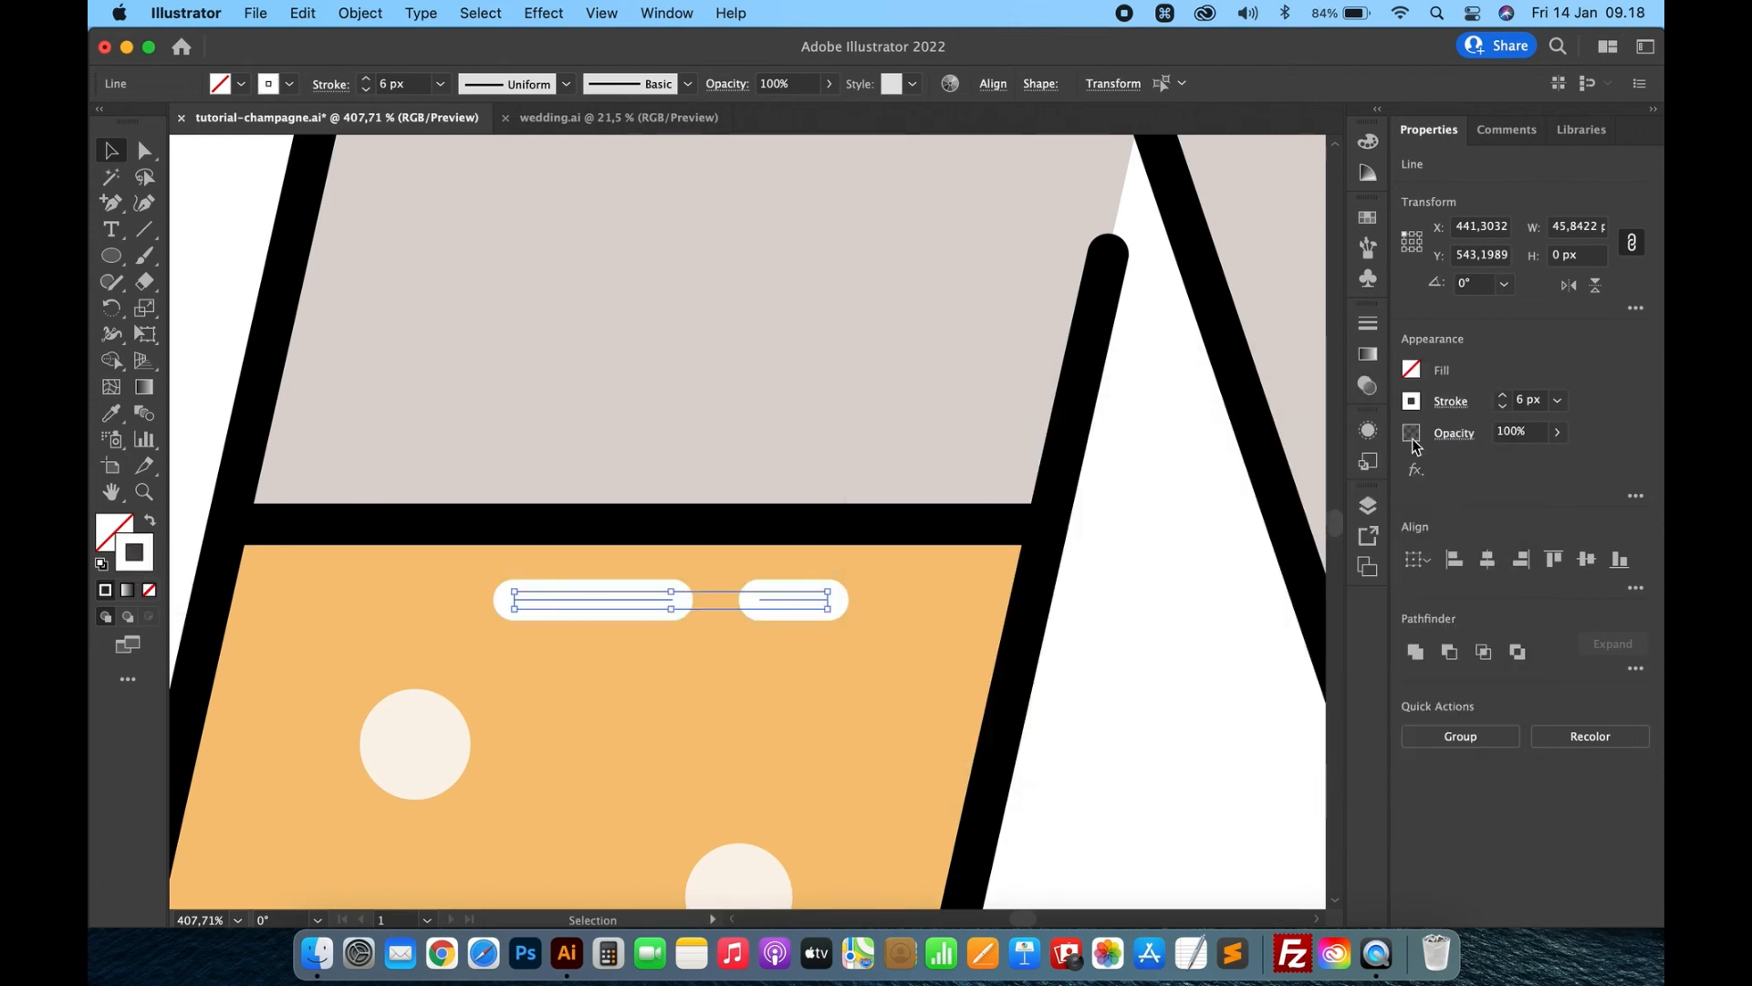
{"action": "left_click", "coordinate": [1536, 433]}
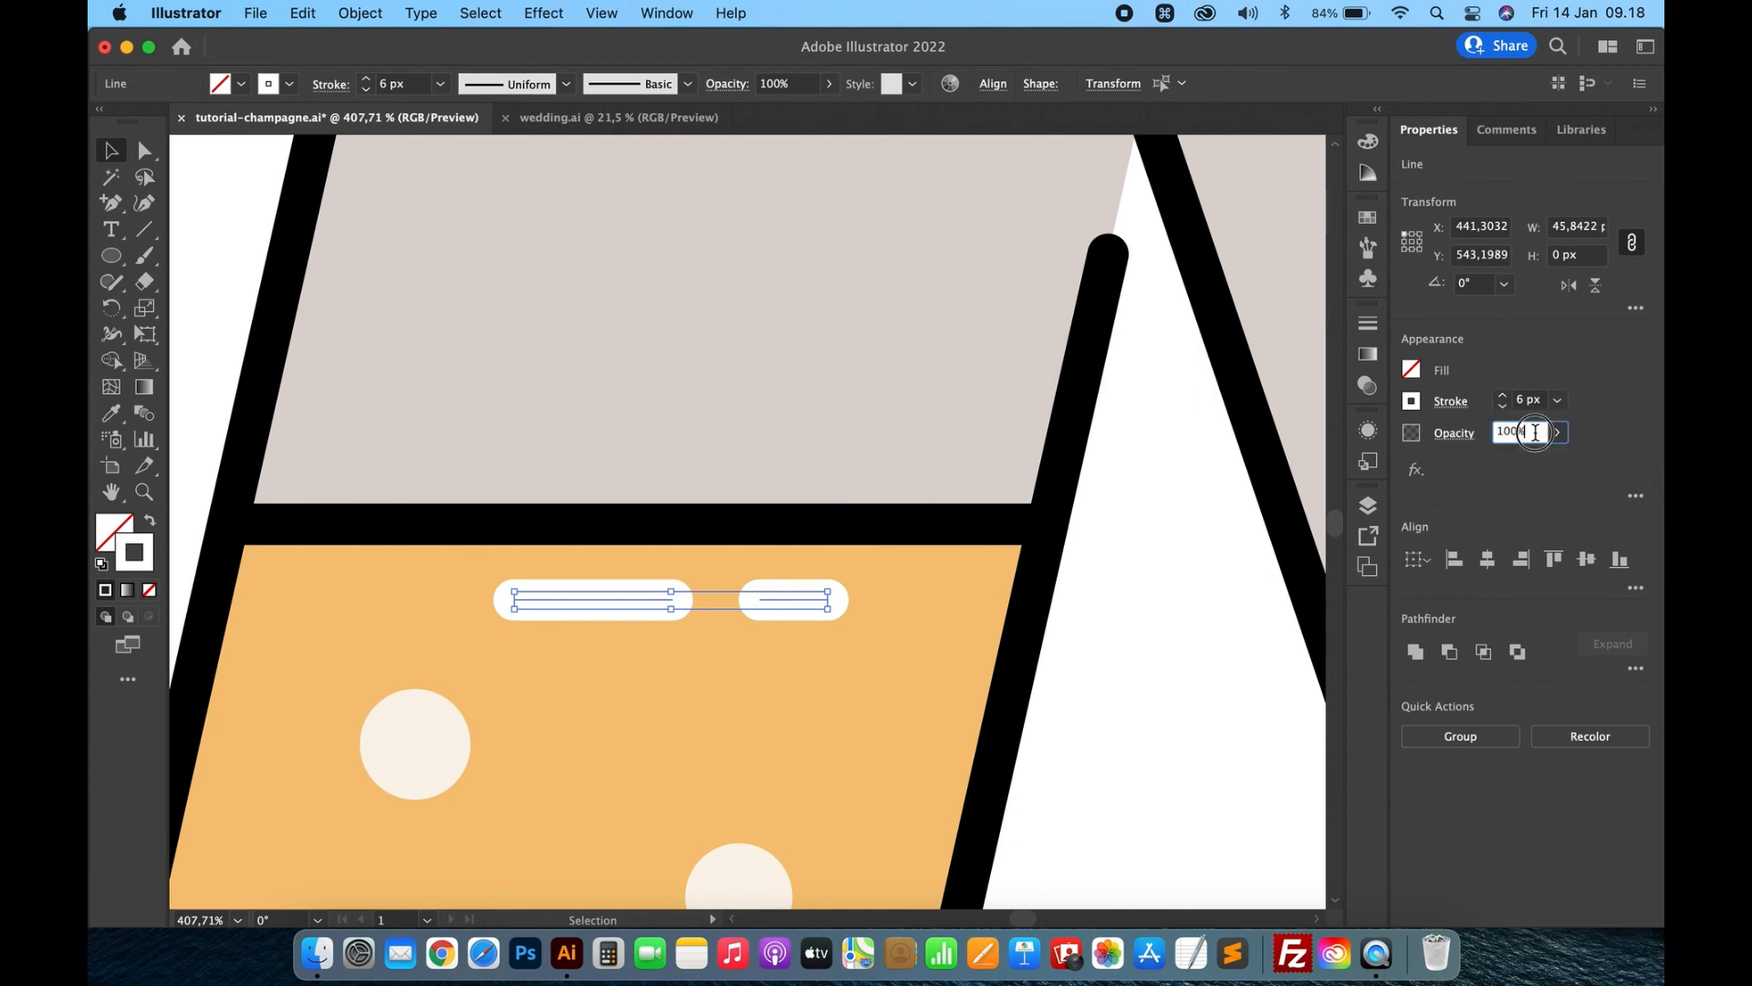
{"action": "left_click", "coordinate": [1257, 694]}
{"action": "key", "text": "super+0"}
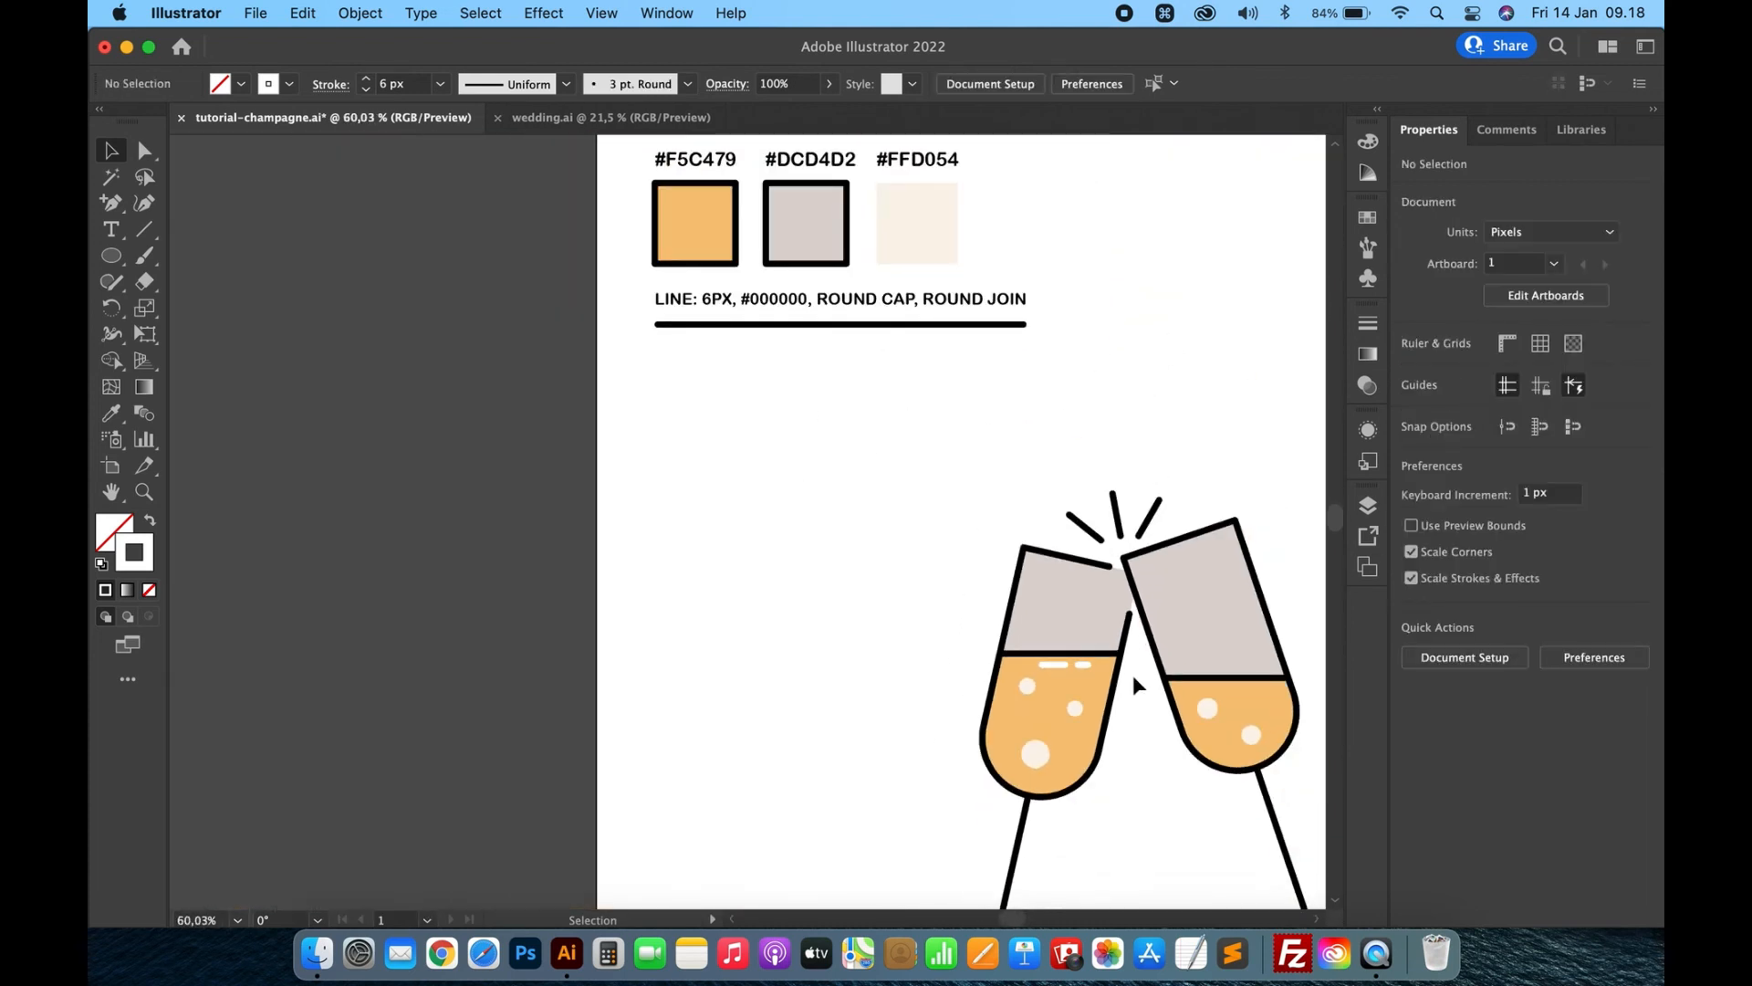
Set the opacity of both white highlight lines below the left drink surface to 50%
{"action": "scroll", "coordinate": [1134, 682], "scroll_direction": "right", "scroll_amount": 5}
{"action": "scroll", "coordinate": [1134, 683], "scroll_direction": "down", "scroll_amount": 2}
{"action": "scroll", "coordinate": [720, 541], "scroll_direction": "up", "scroll_amount": 8}
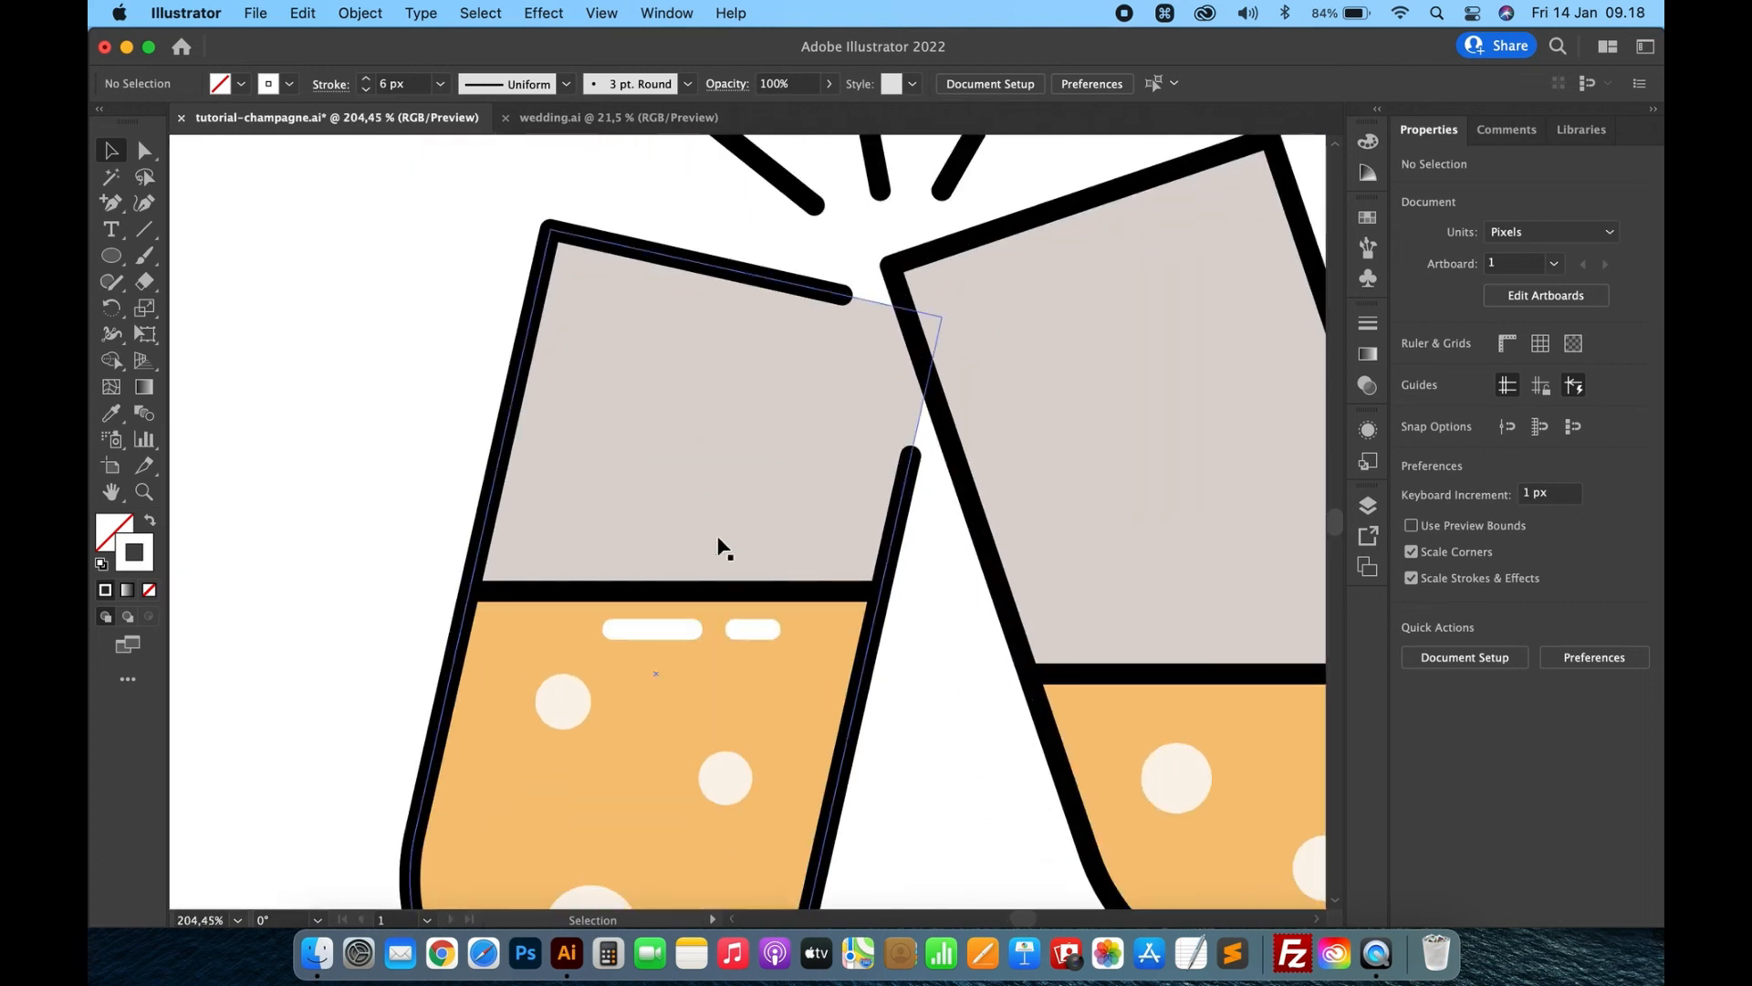
{"action": "left_click", "coordinate": [754, 629]}
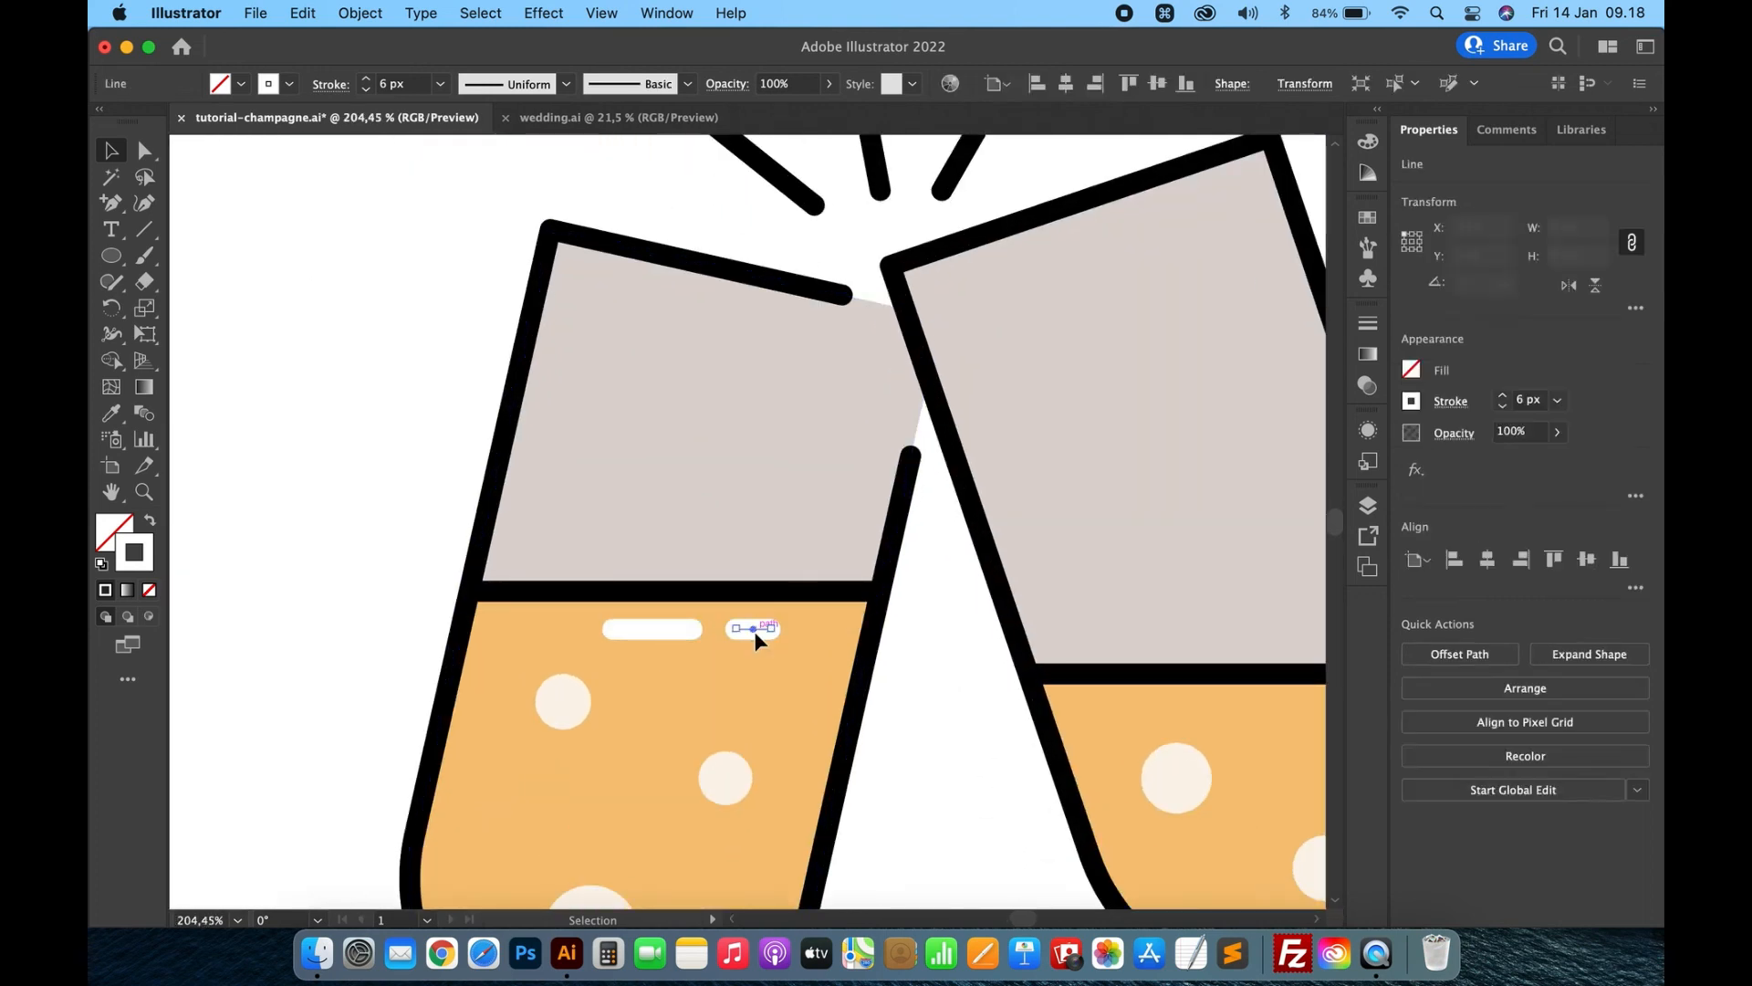
{"action": "left_click", "coordinate": [665, 630], "text": "shift"}
{"action": "left_click", "coordinate": [1536, 432]}
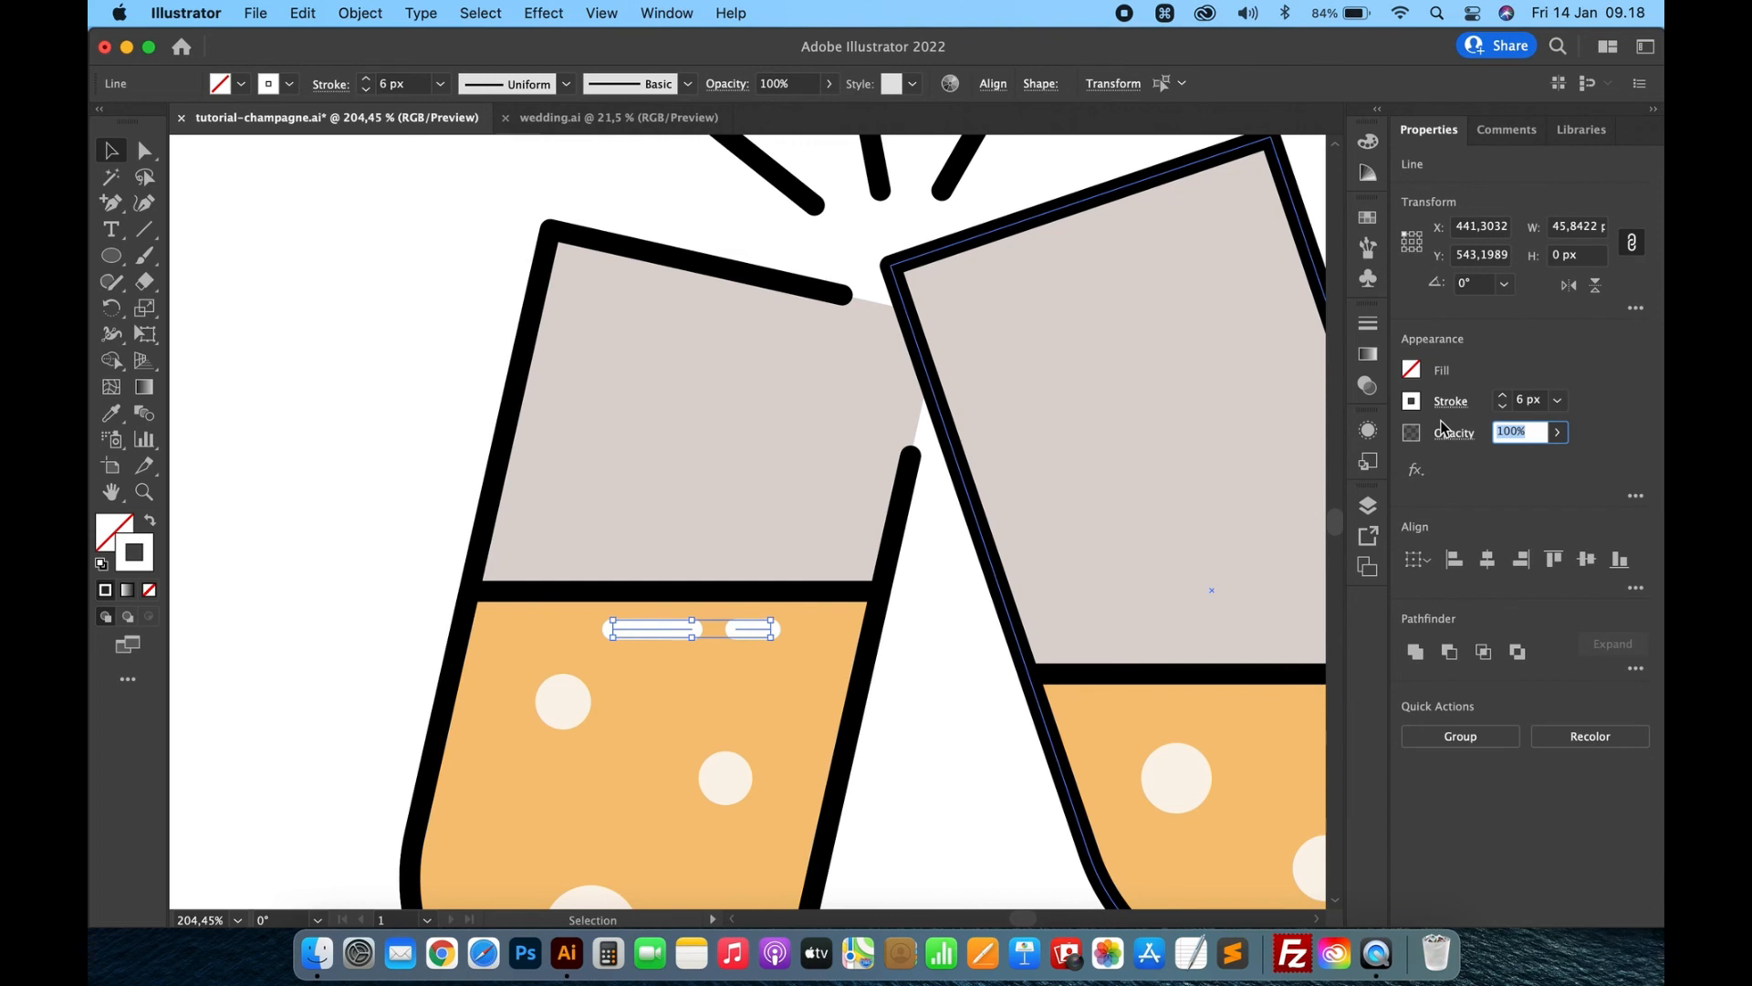
{"action": "type", "text": "50"}
{"action": "key", "text": "Return"}
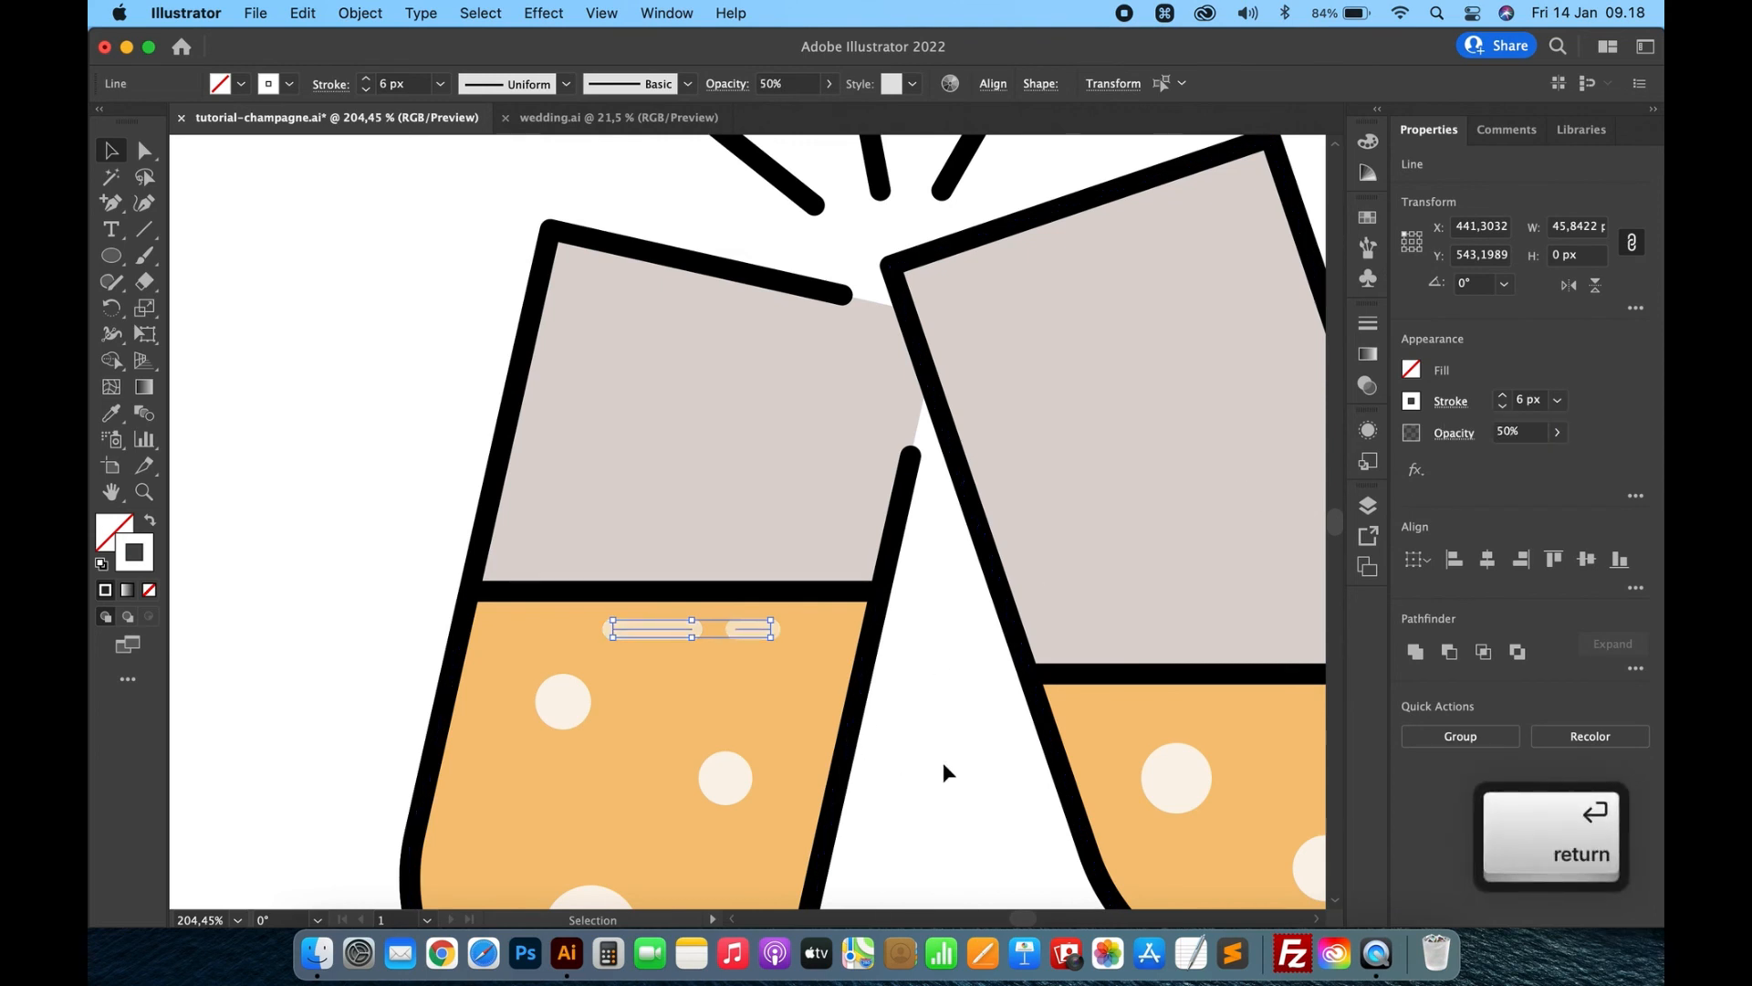
{"action": "left_click", "coordinate": [983, 779]}
Draw a horizontal highlight line about 30 px long just below the drink surface in the right glass
{"action": "scroll", "coordinate": [983, 779], "scroll_direction": "down", "scroll_amount": 5}
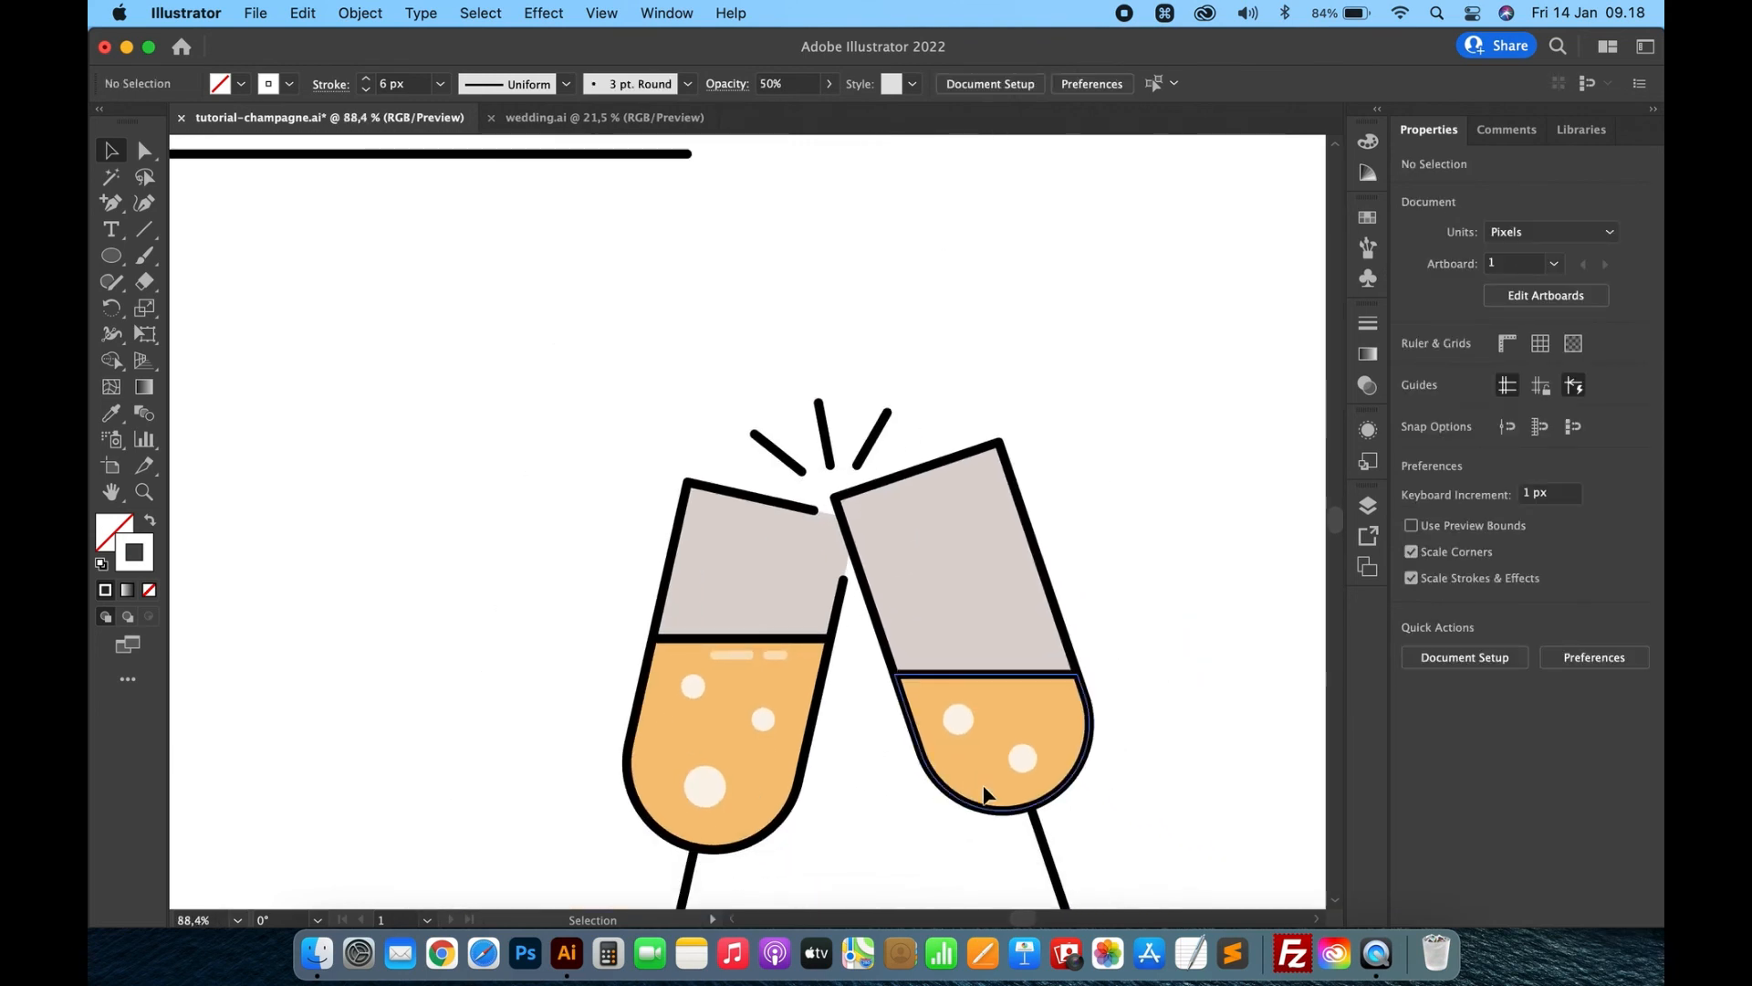
{"action": "scroll", "coordinate": [900, 611], "scroll_direction": "up", "scroll_amount": 4}
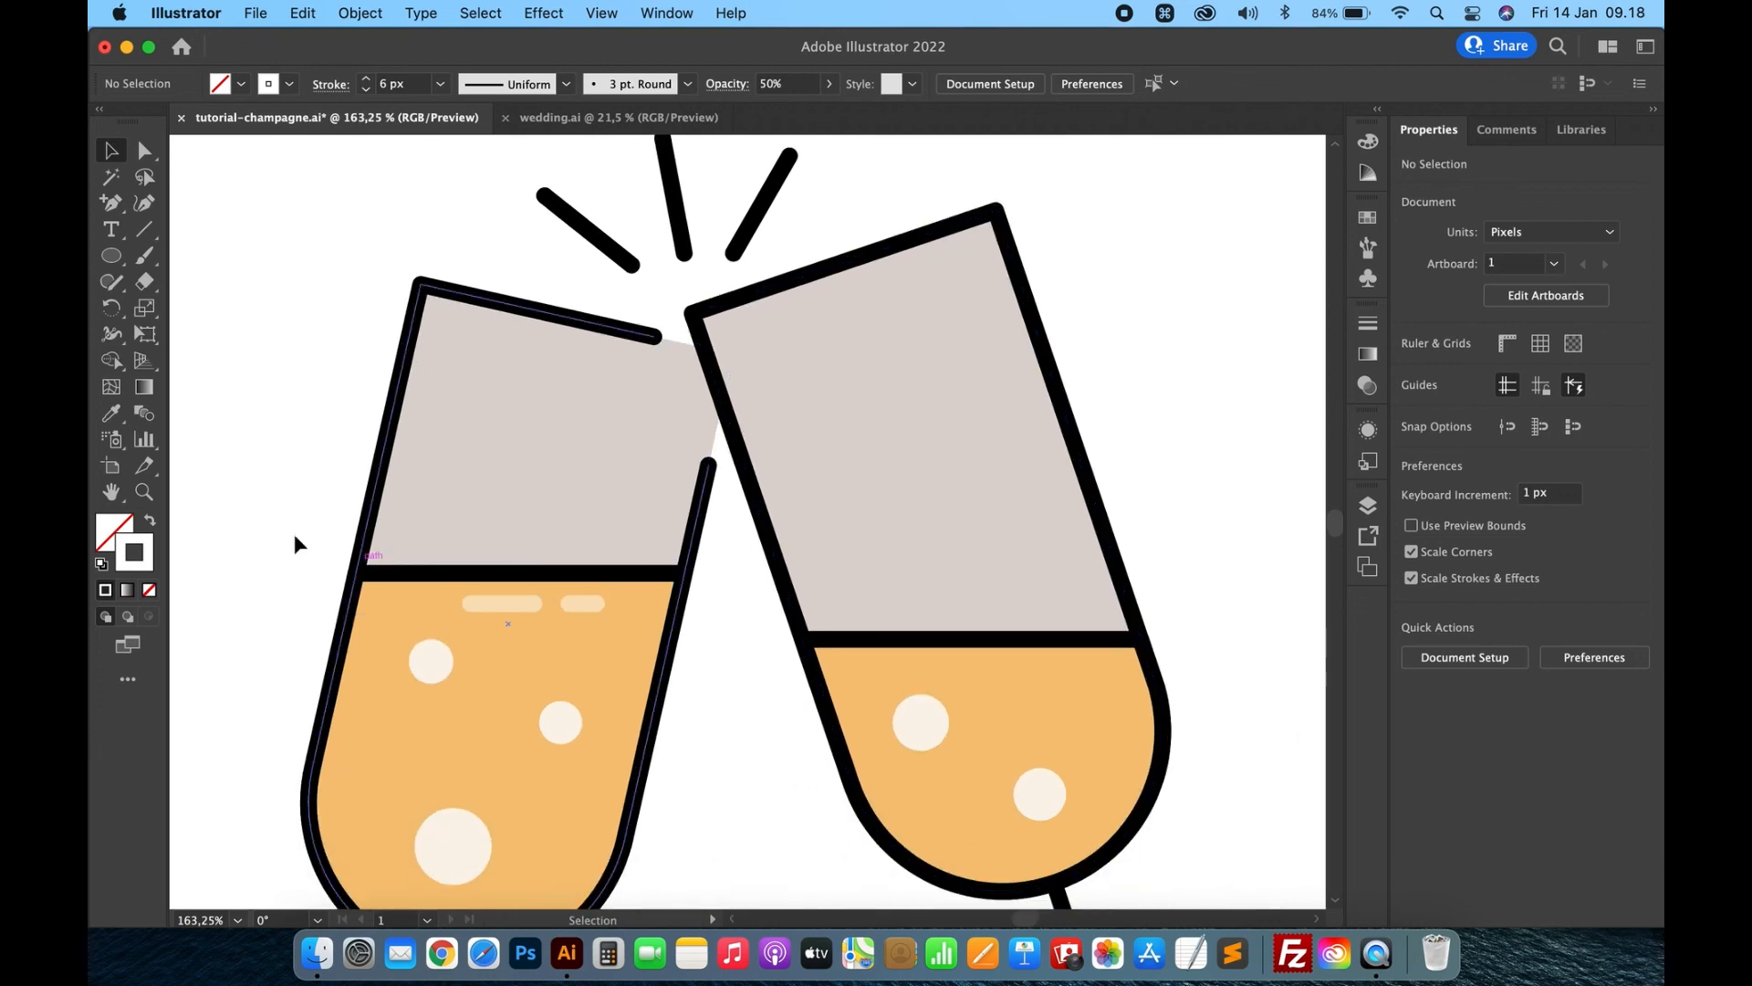
{"action": "left_click", "coordinate": [144, 229]}
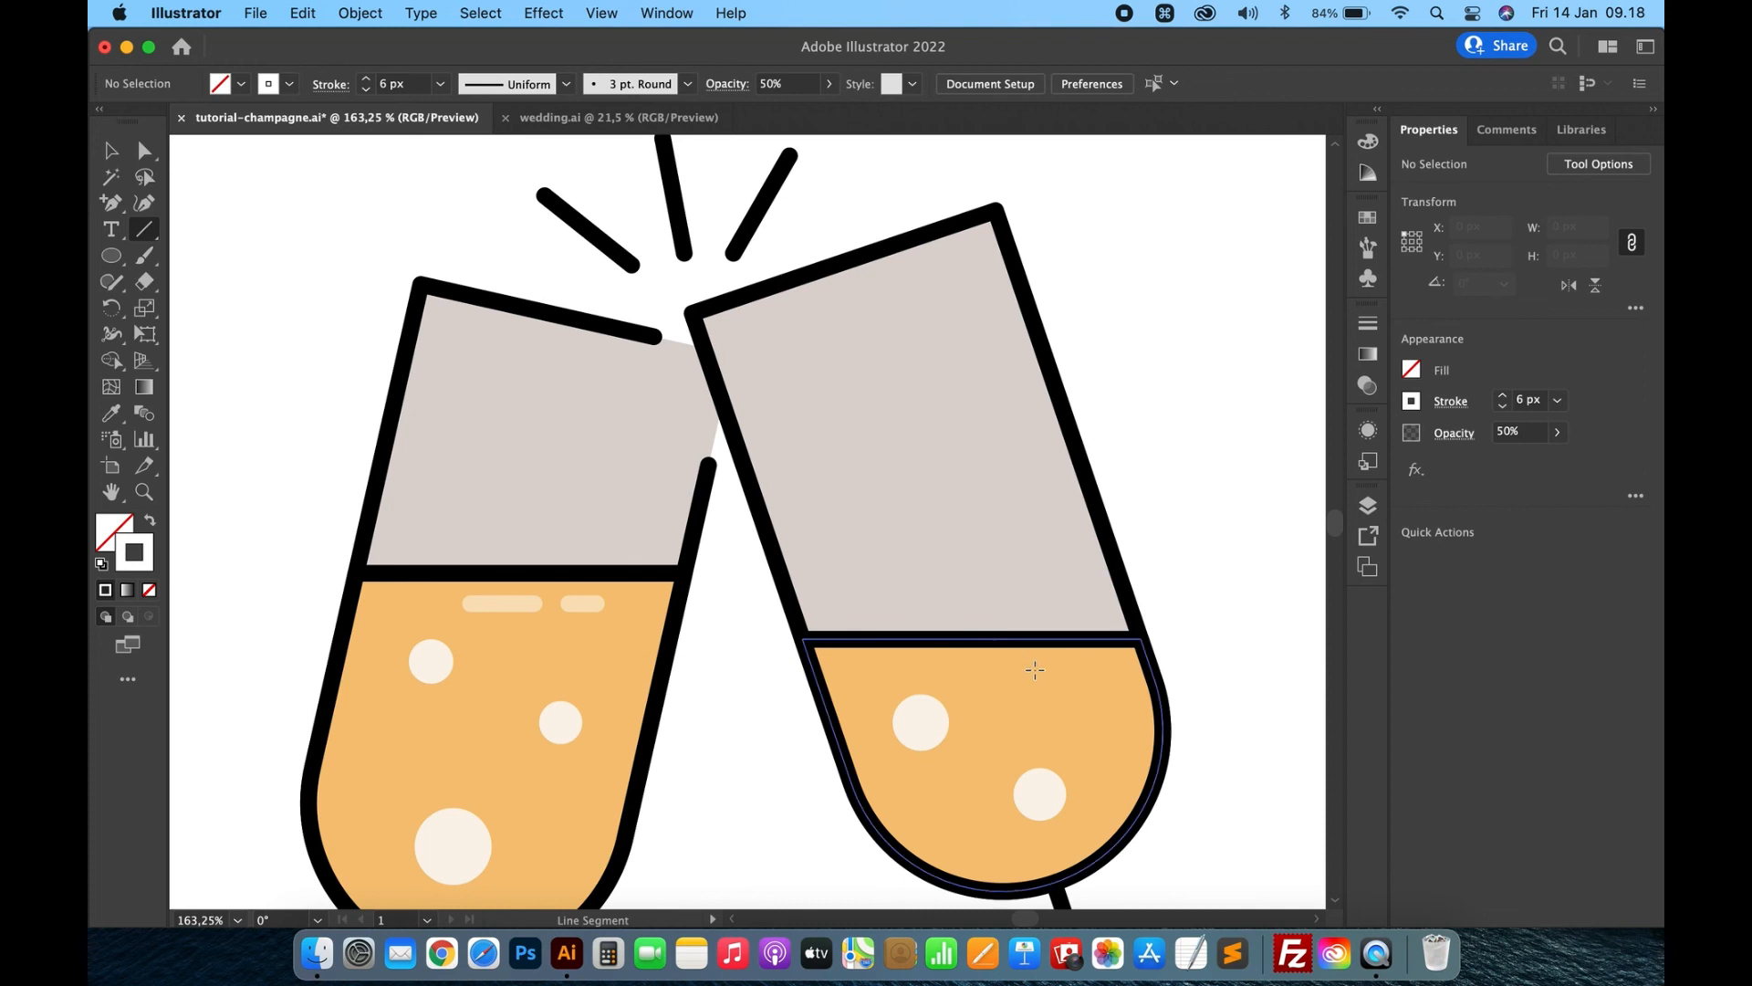
{"action": "left_click_drag", "start_coordinate": [1057, 672], "coordinate": [977, 672]}
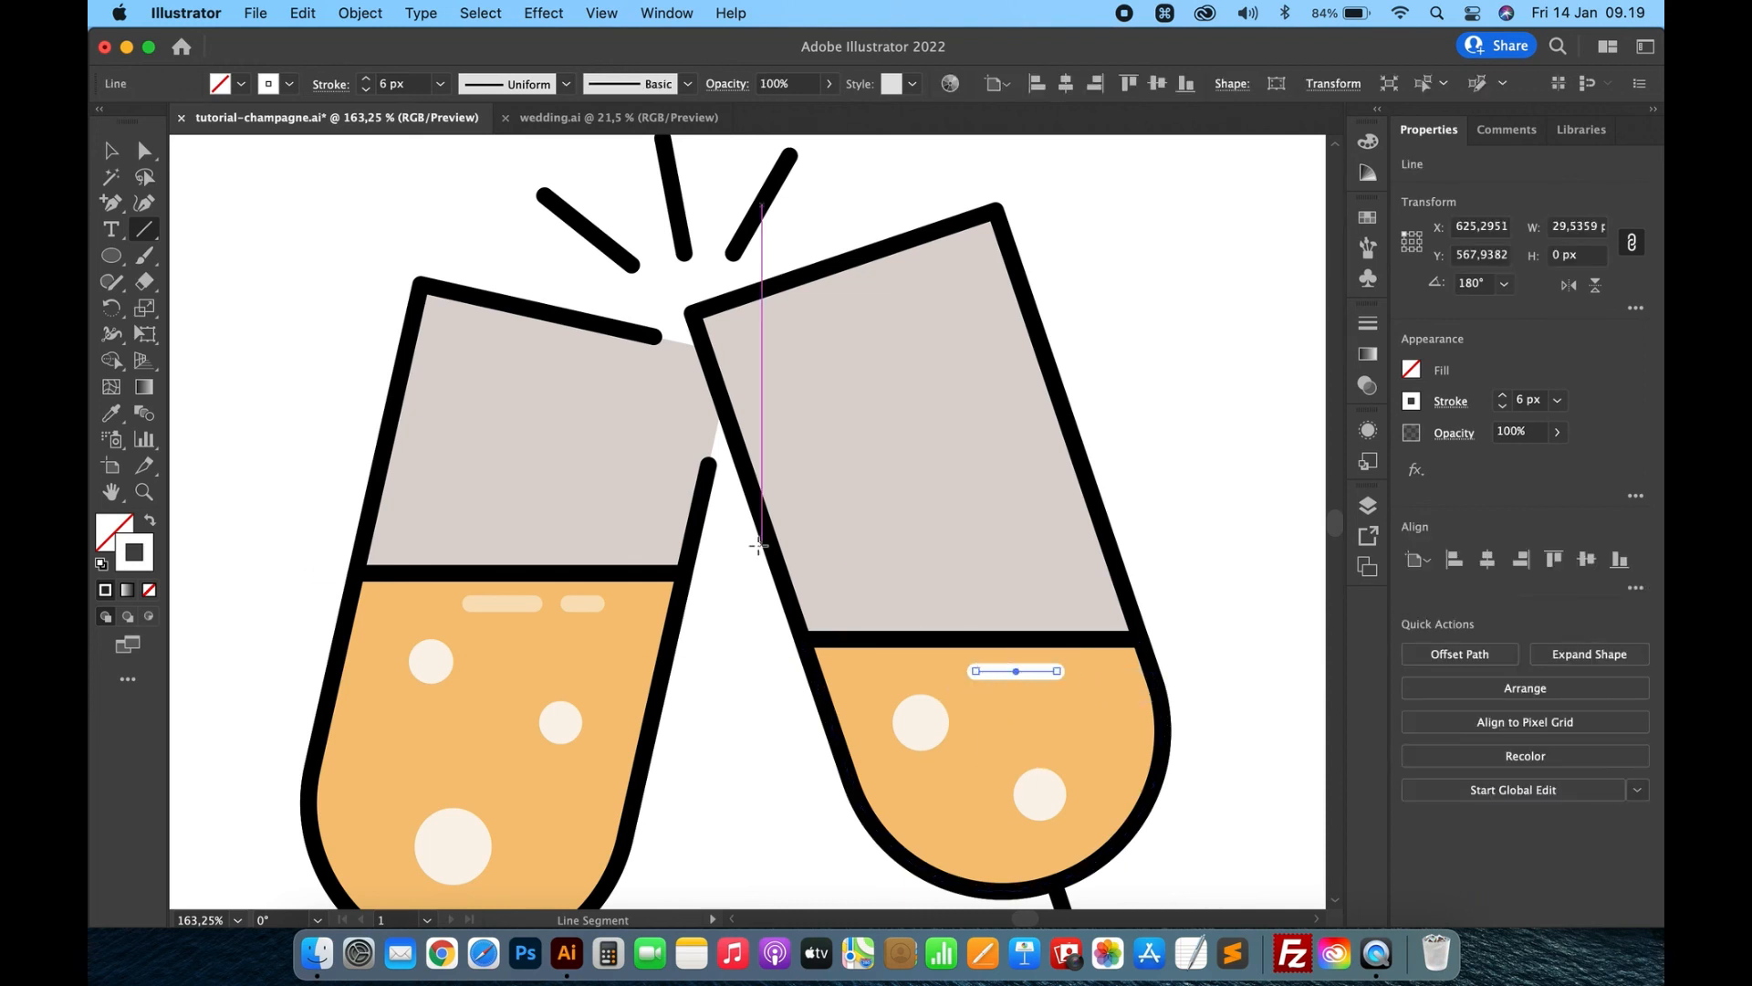
Copy the left glass's semi-transparent highlight style onto the new line with the Eyedropper and nudge the line slightly to the right
{"action": "key", "text": "i"}
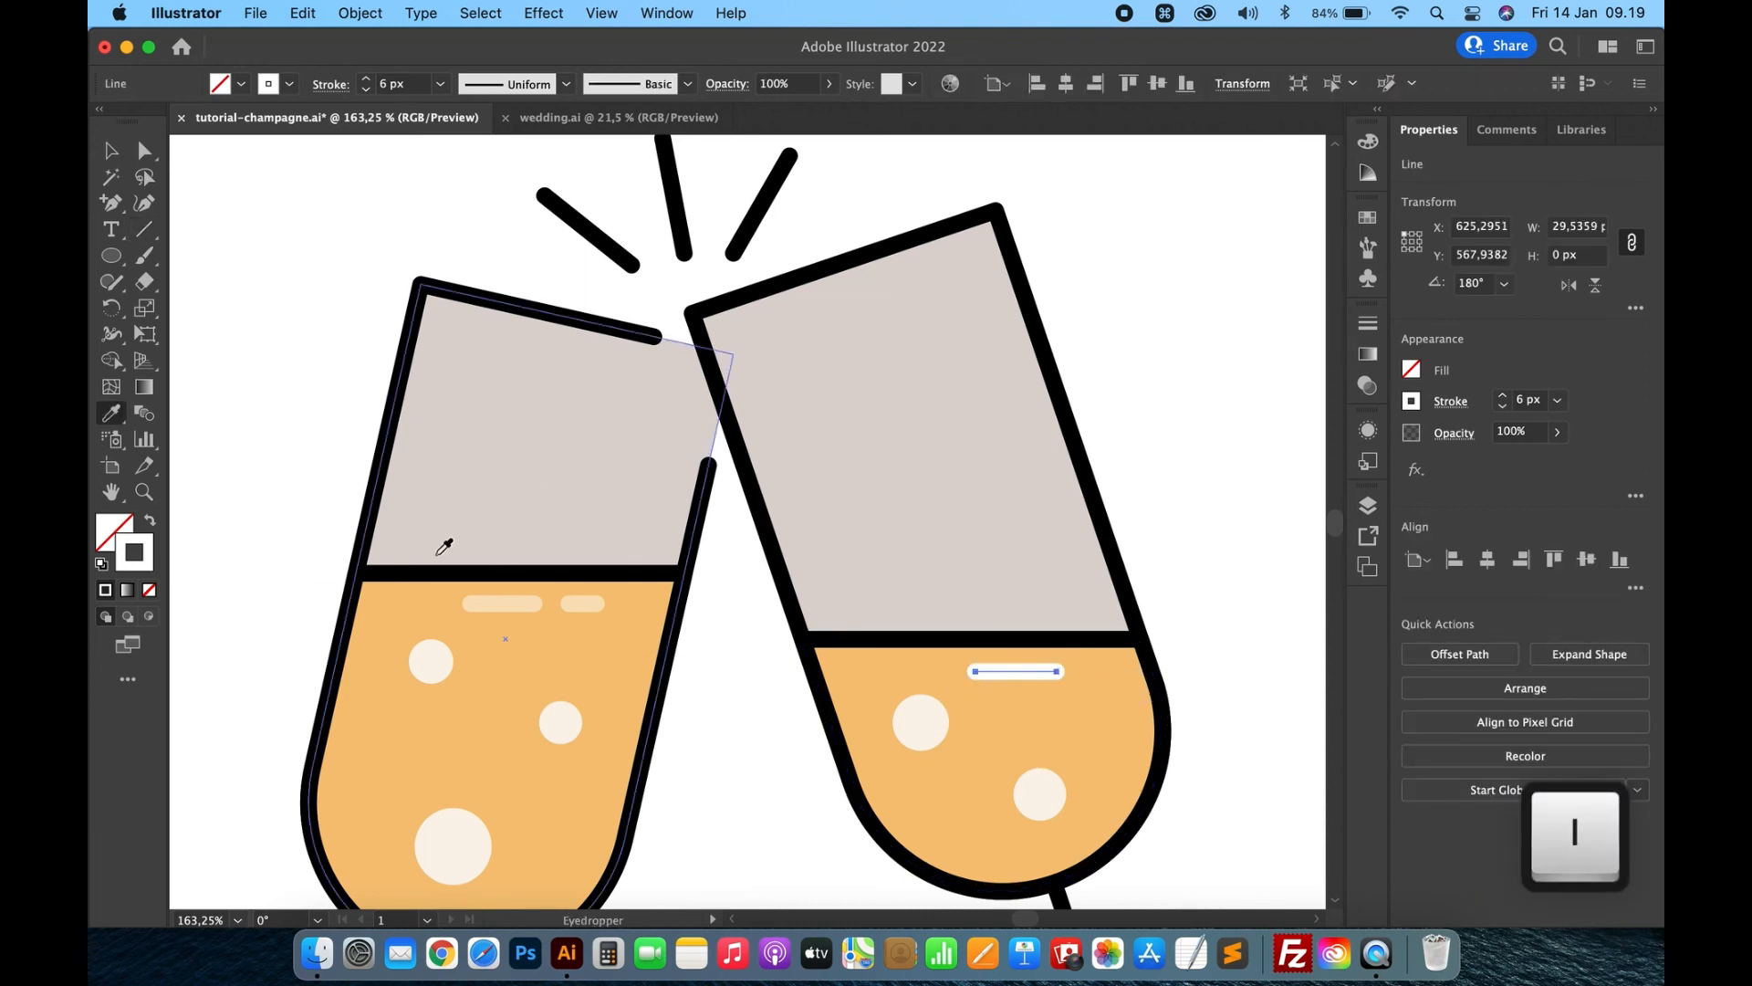
{"action": "left_click", "coordinate": [509, 598]}
{"action": "left_click", "coordinate": [112, 148]}
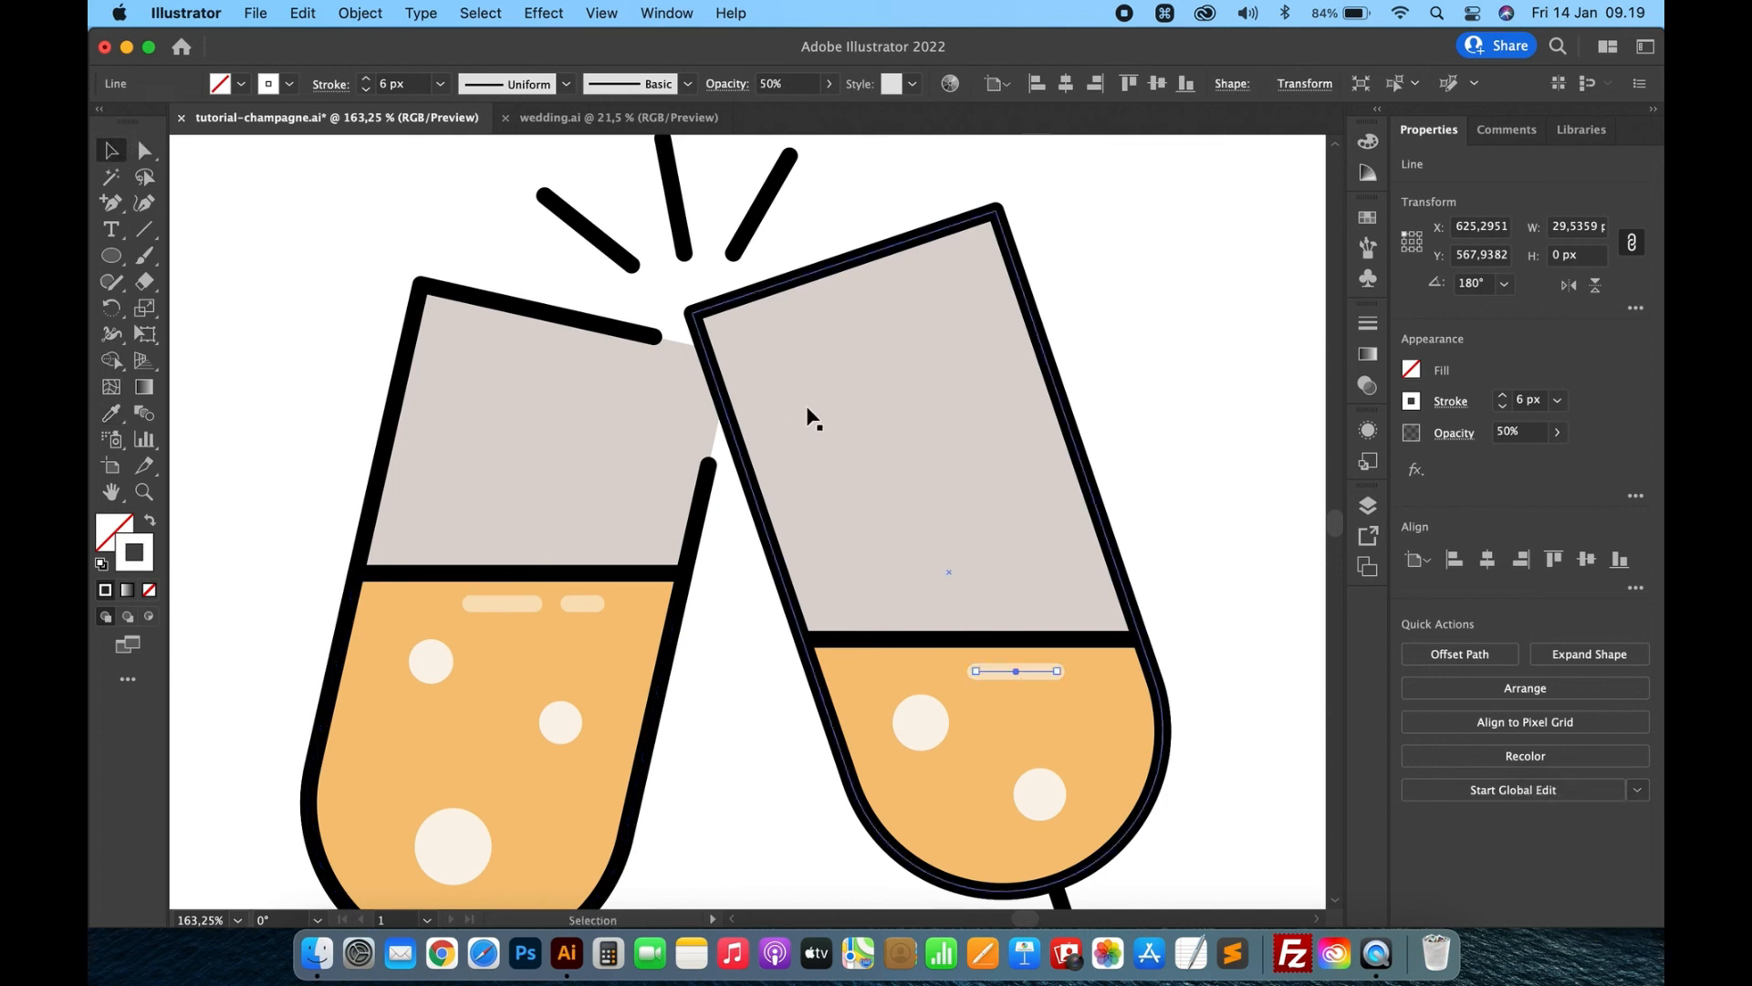
{"action": "key", "text": "Right"}
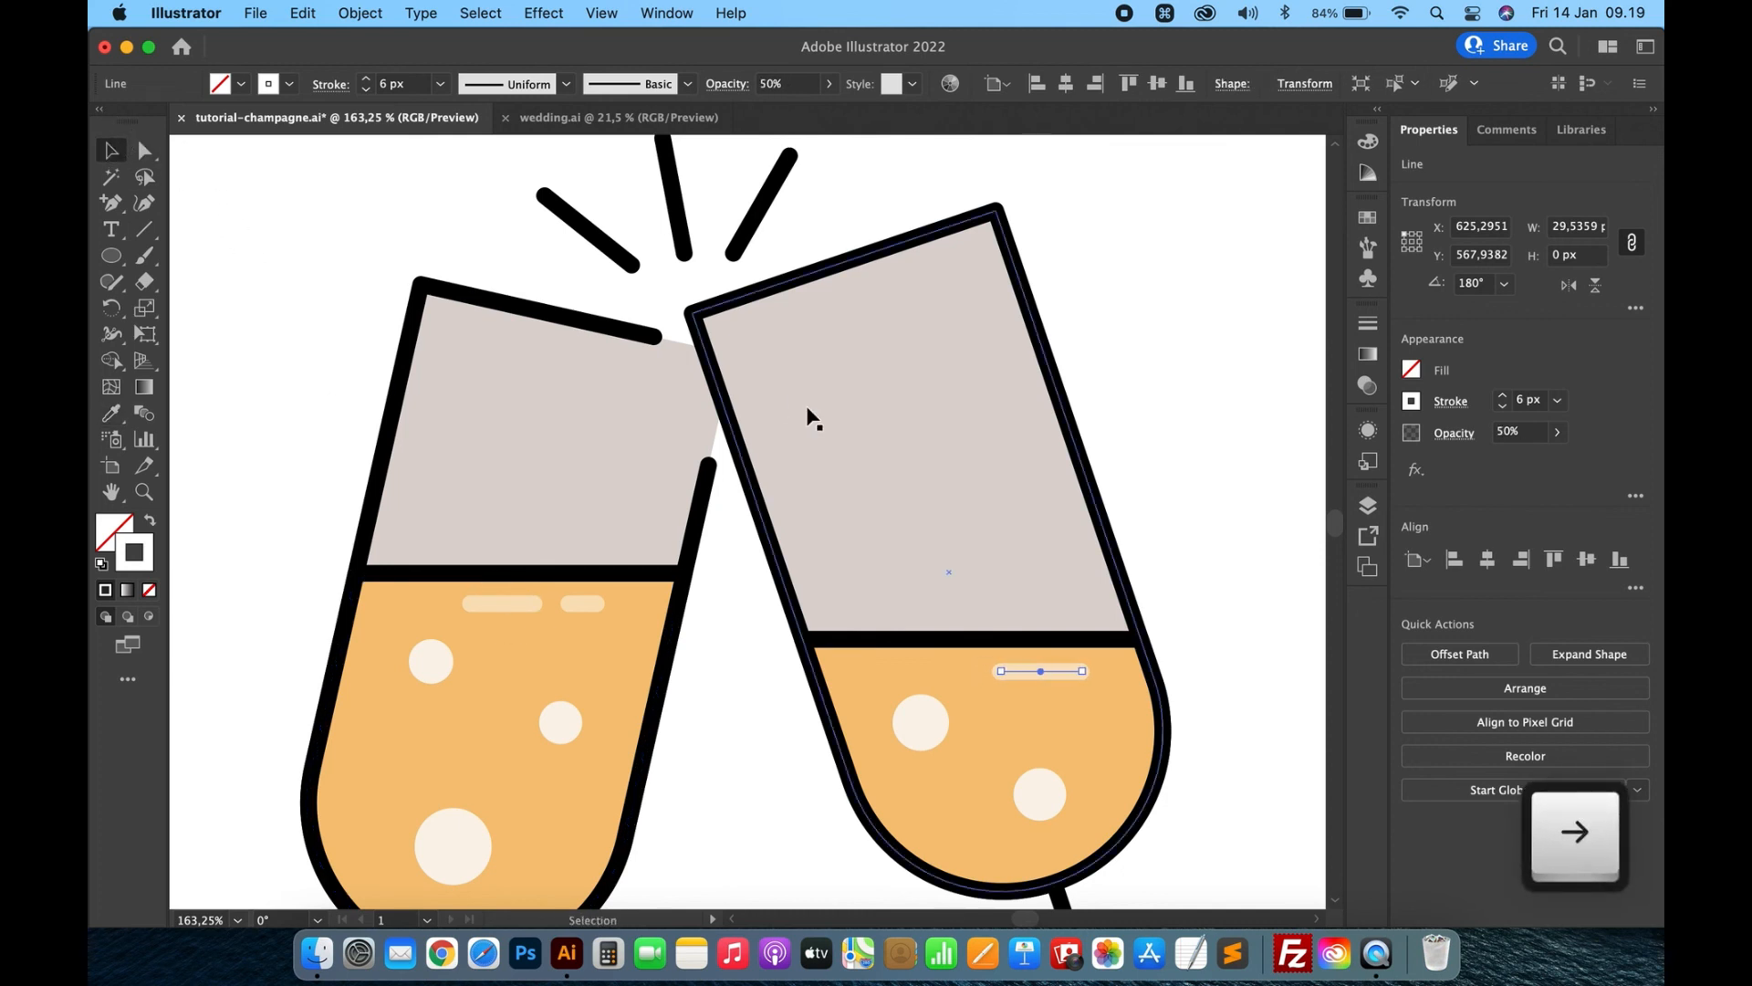
{"action": "left_click", "coordinate": [1221, 340]}
{"action": "scroll", "coordinate": [1216, 364], "scroll_direction": "down", "scroll_amount": 6}
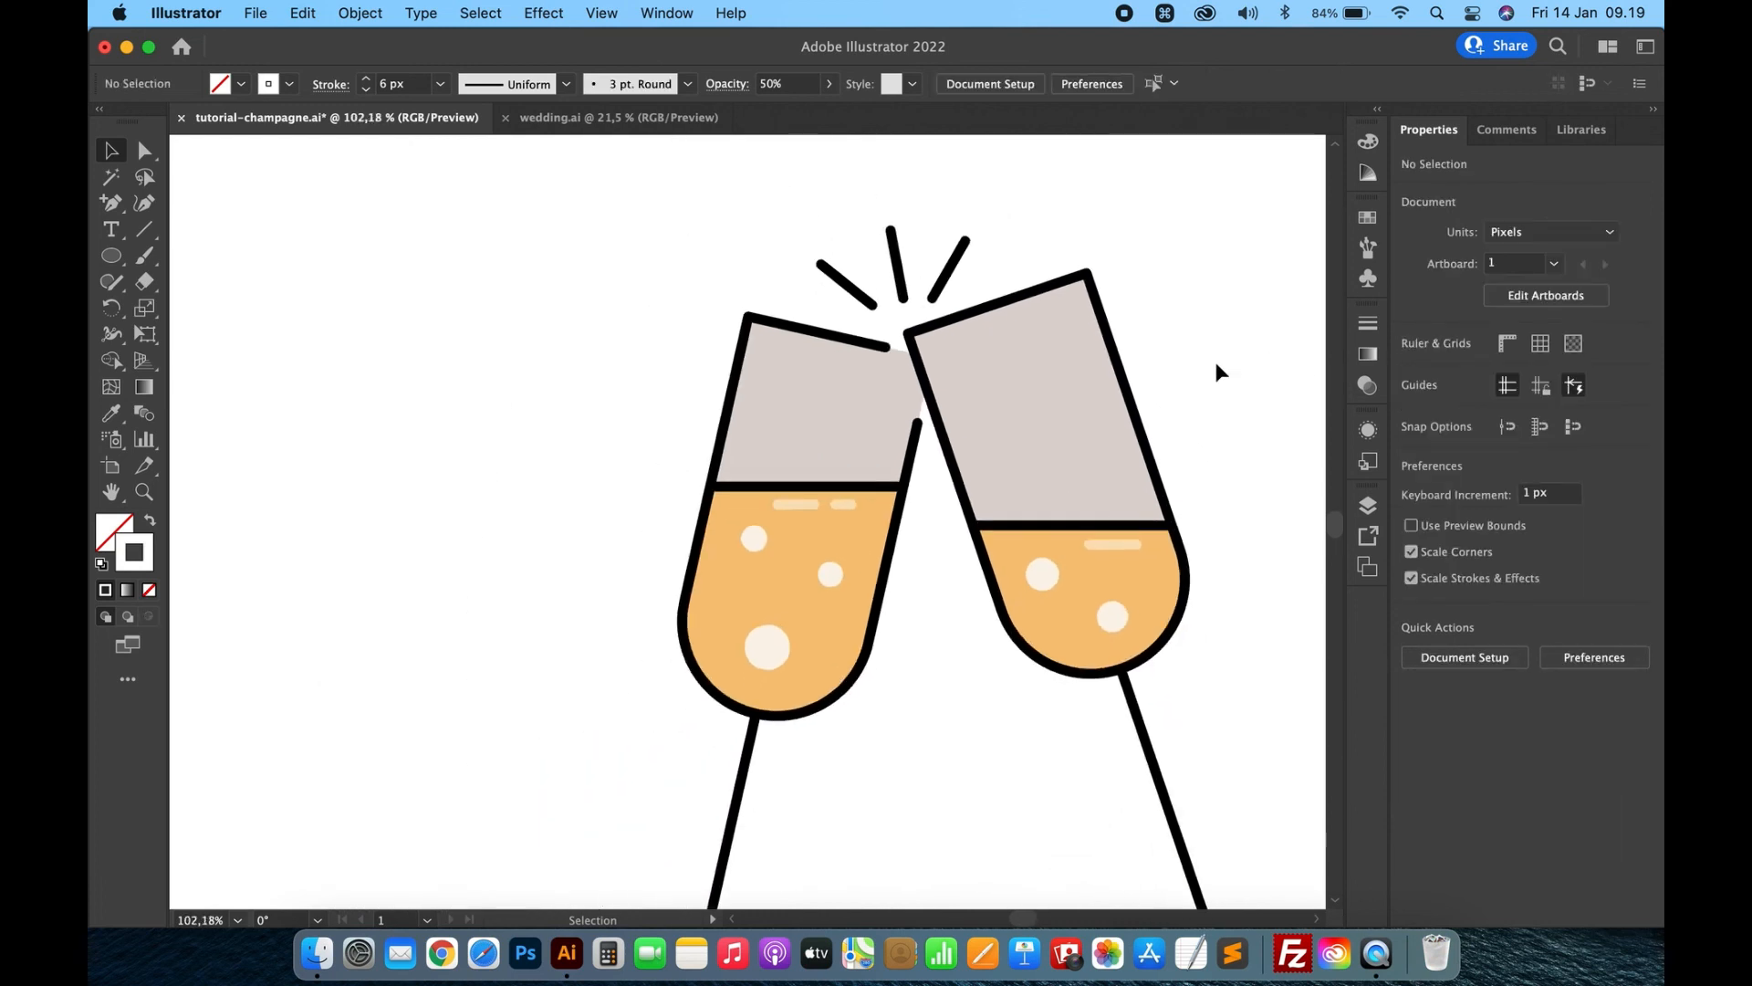
{"action": "scroll", "coordinate": [1215, 365], "scroll_direction": "right", "scroll_amount": 2}
{"action": "scroll", "coordinate": [1210, 392], "scroll_direction": "down", "scroll_amount": 3}
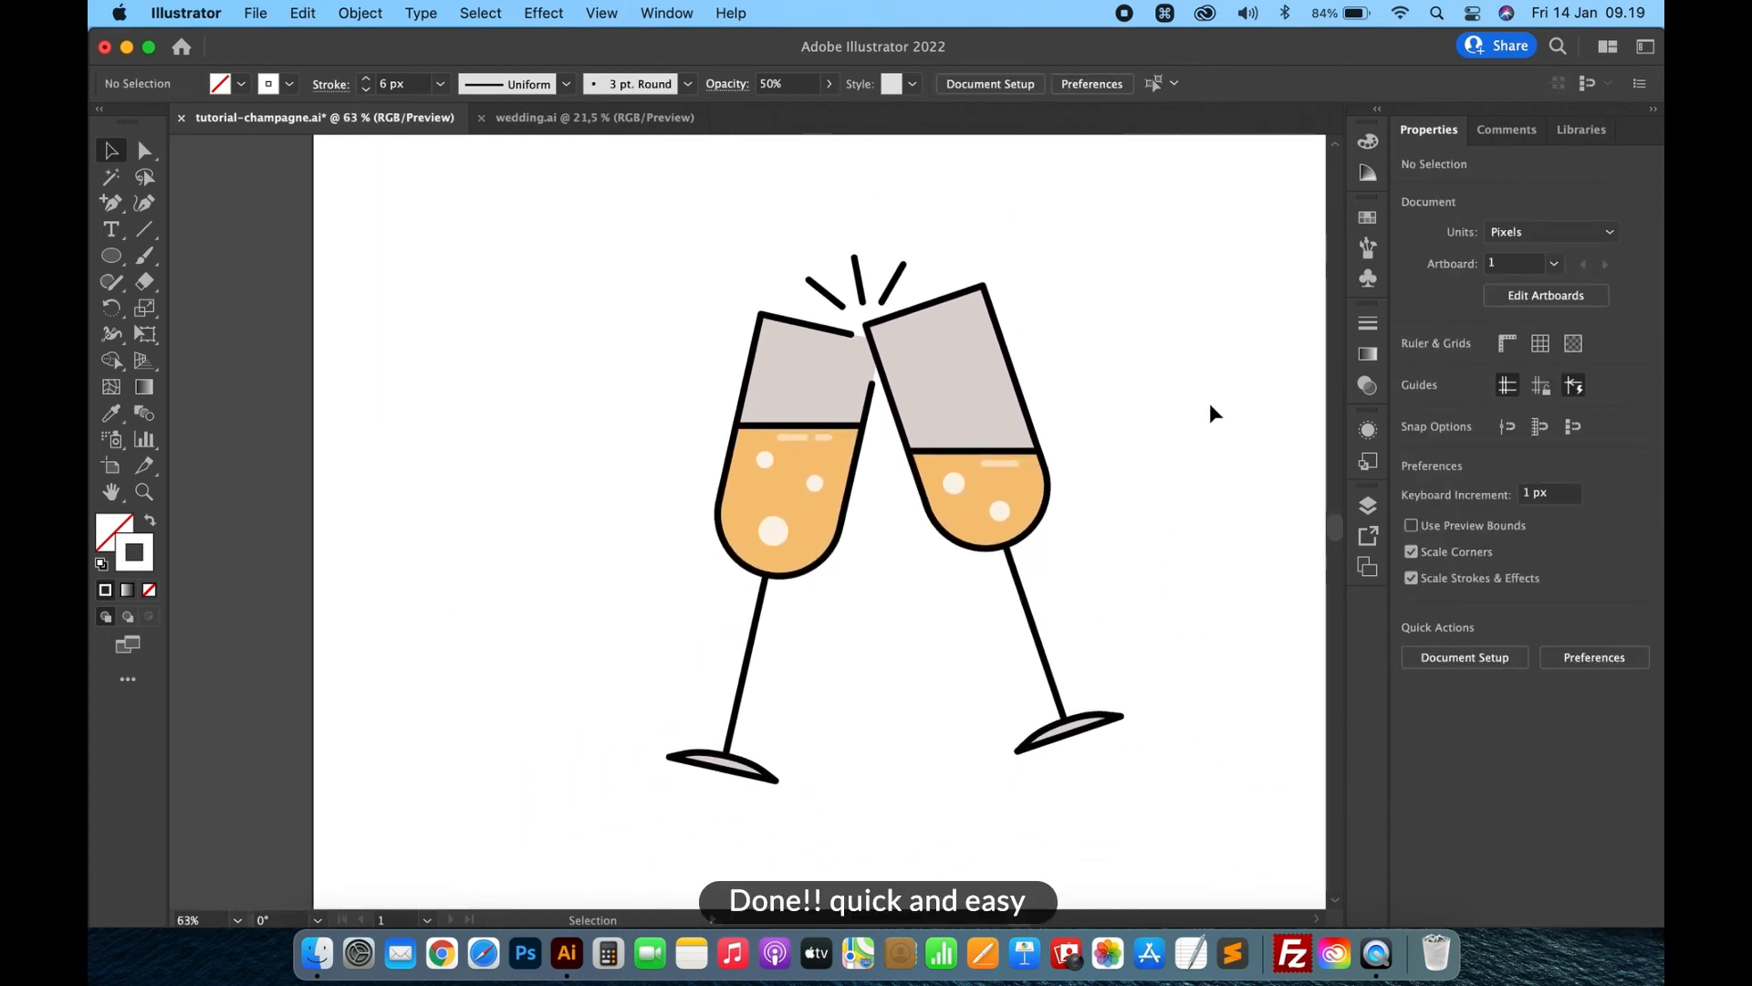
{"action": "scroll", "coordinate": [1134, 410], "scroll_direction": "up", "scroll_amount": 1}
{"action": "scroll", "coordinate": [1134, 410], "scroll_direction": "right", "scroll_amount": 1}
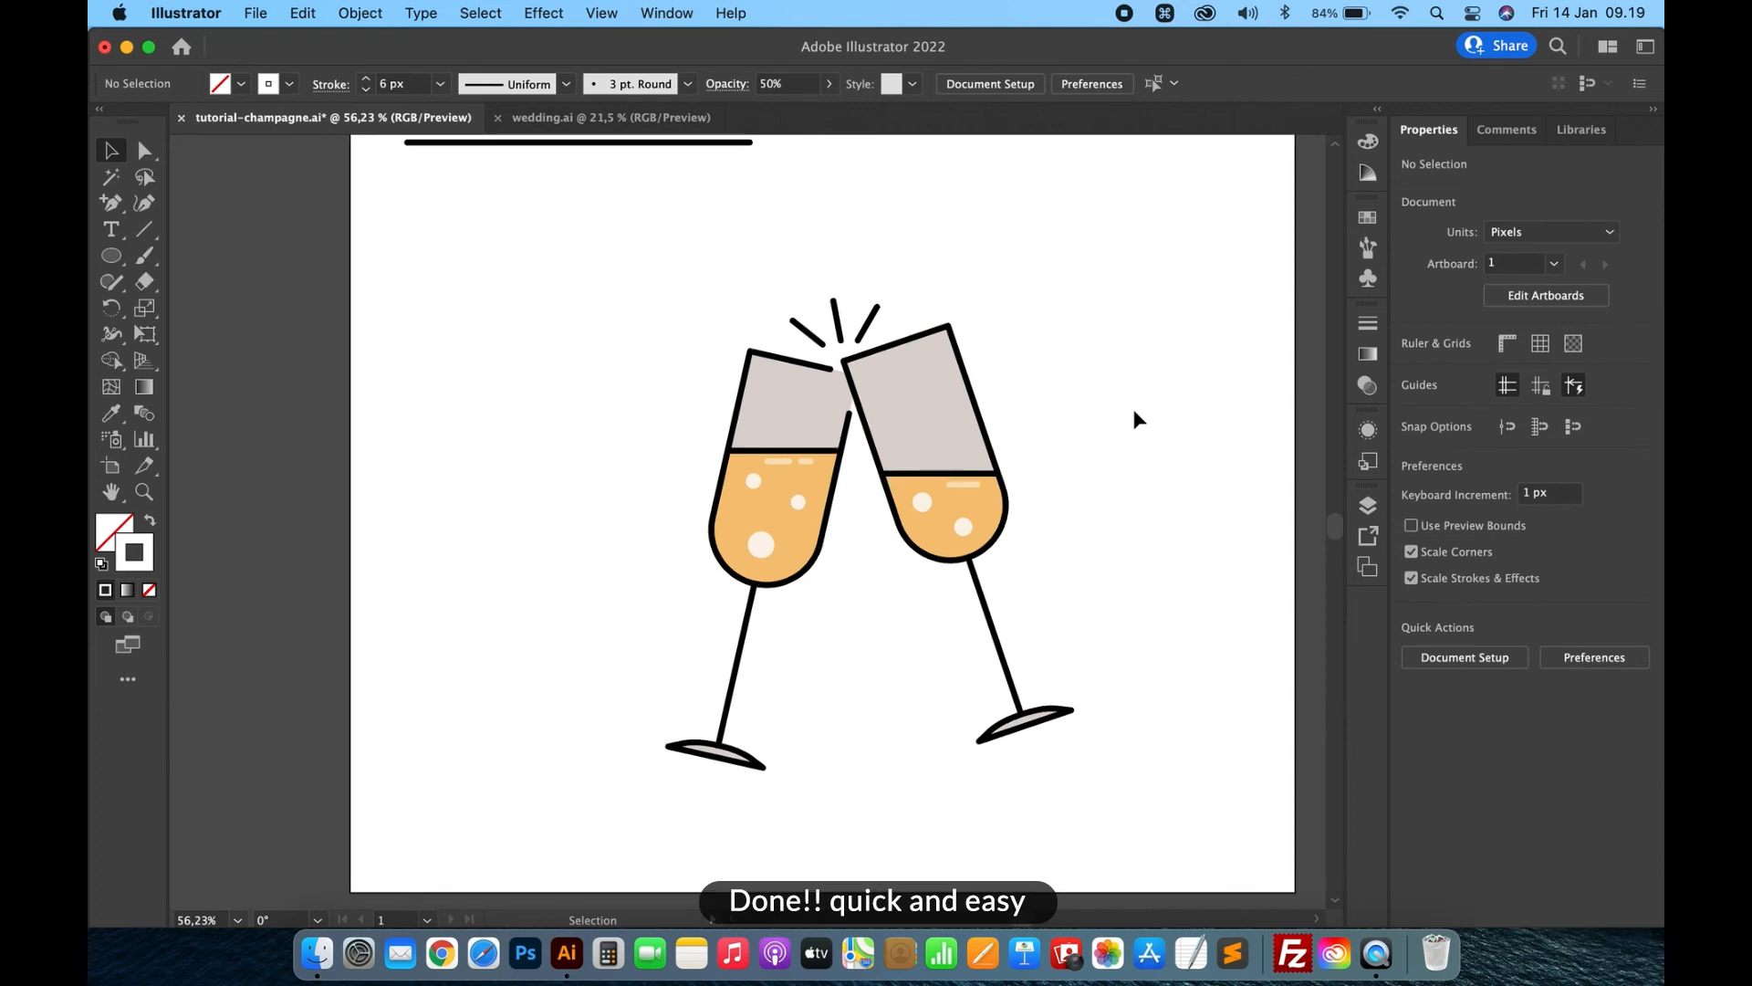